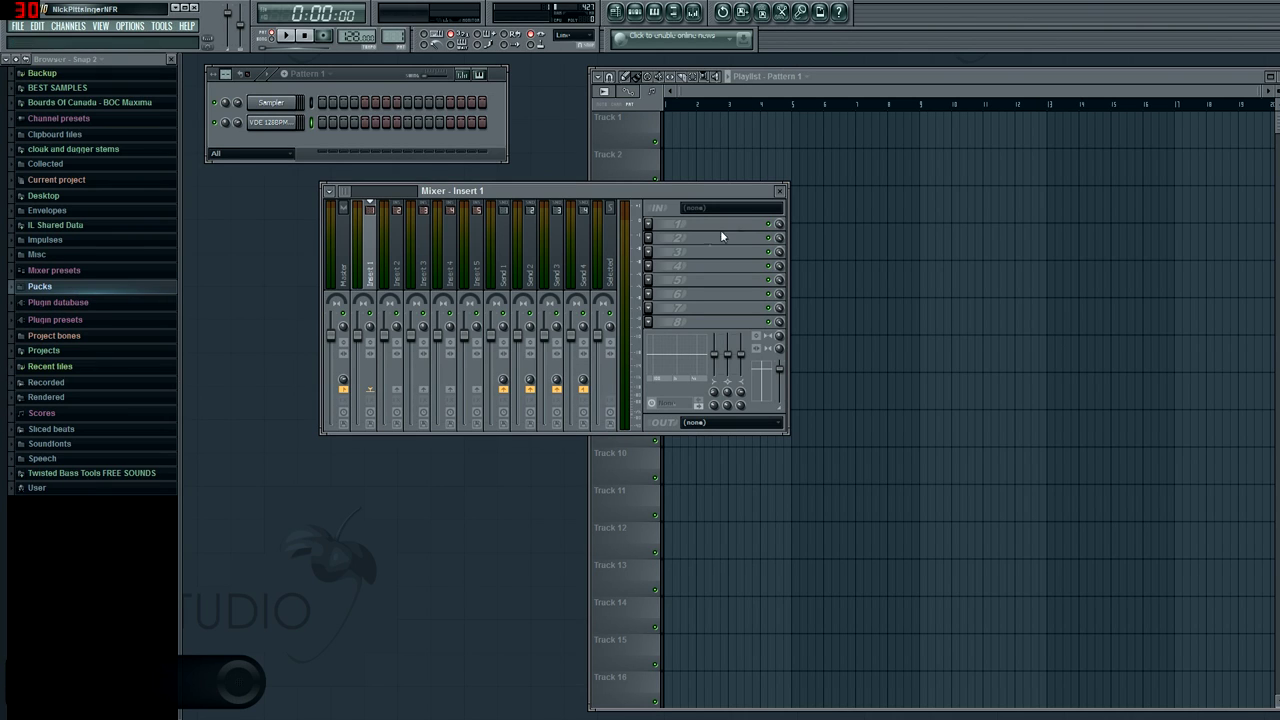
Close the Mixer window.
click(781, 191)
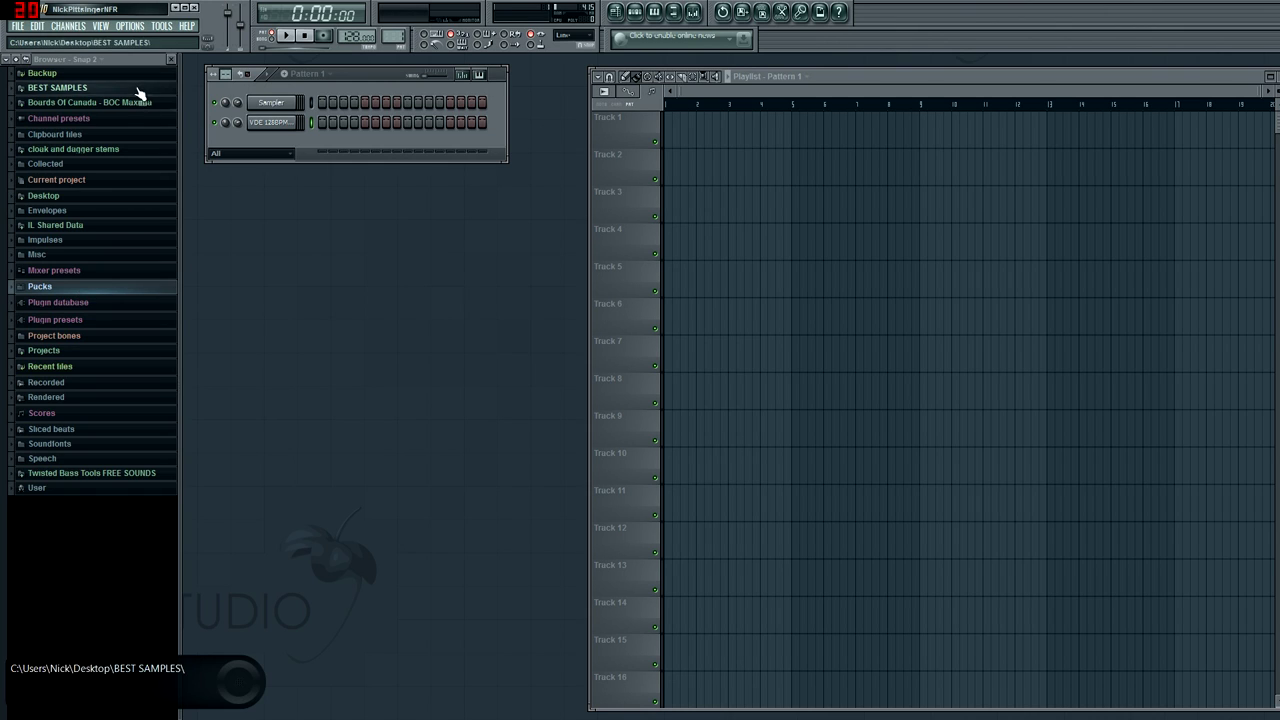
click(19, 27)
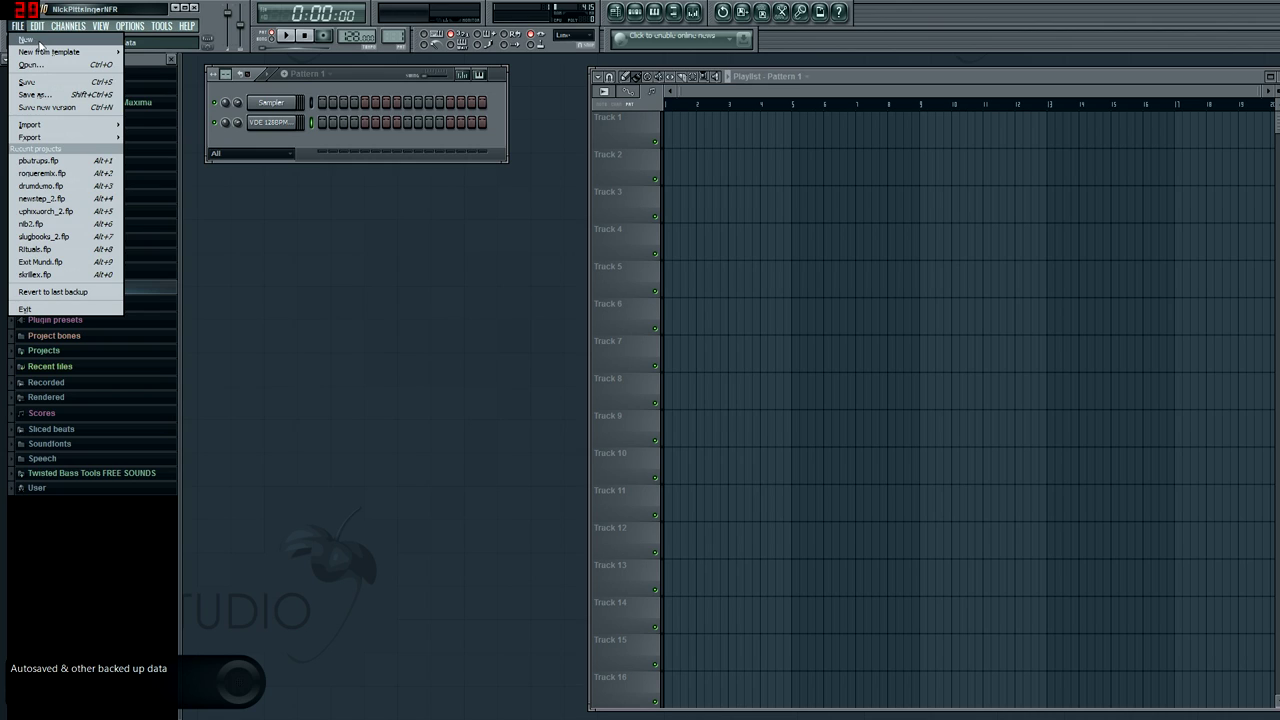
mouse_move(50, 62)
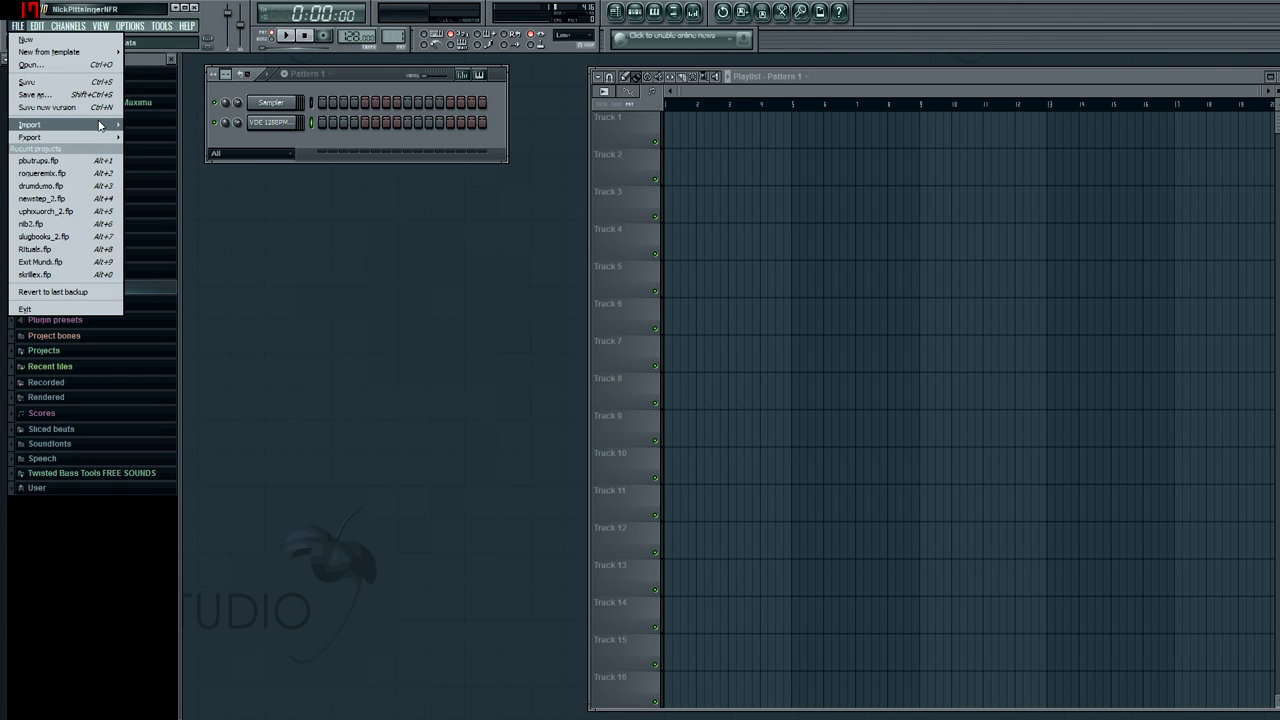
mouse_move(100, 125)
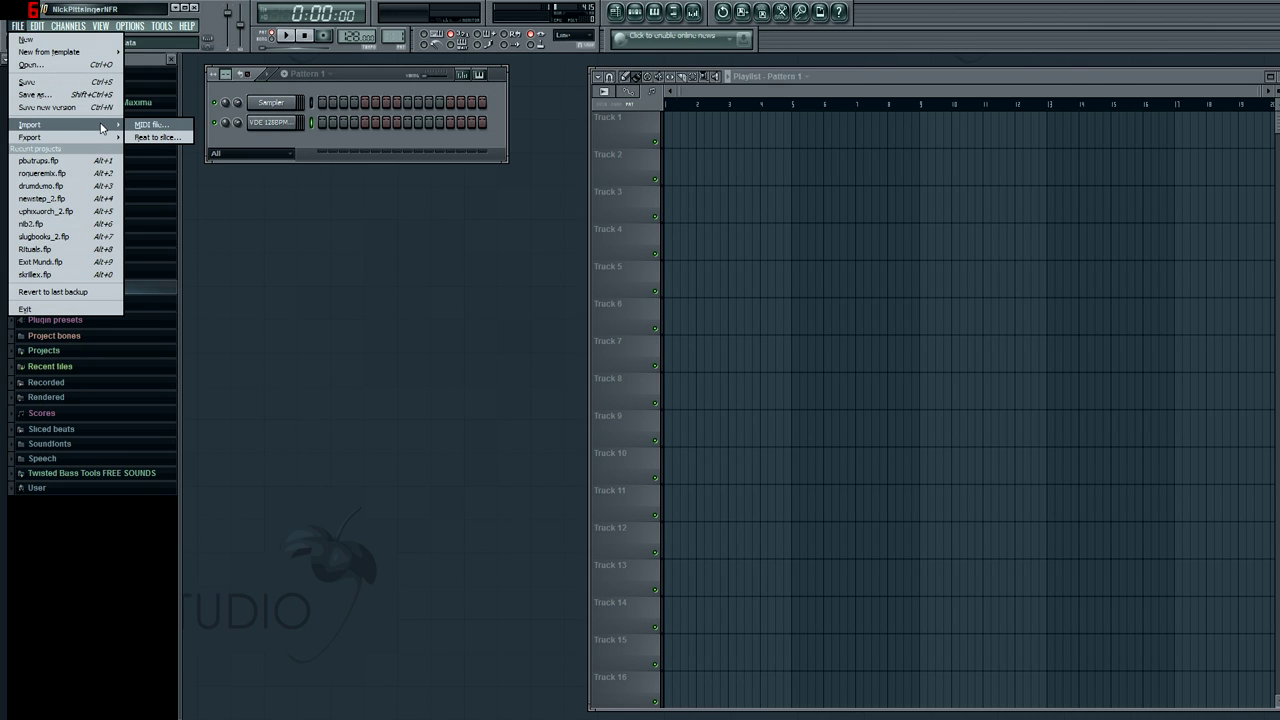
mouse_move(58, 142)
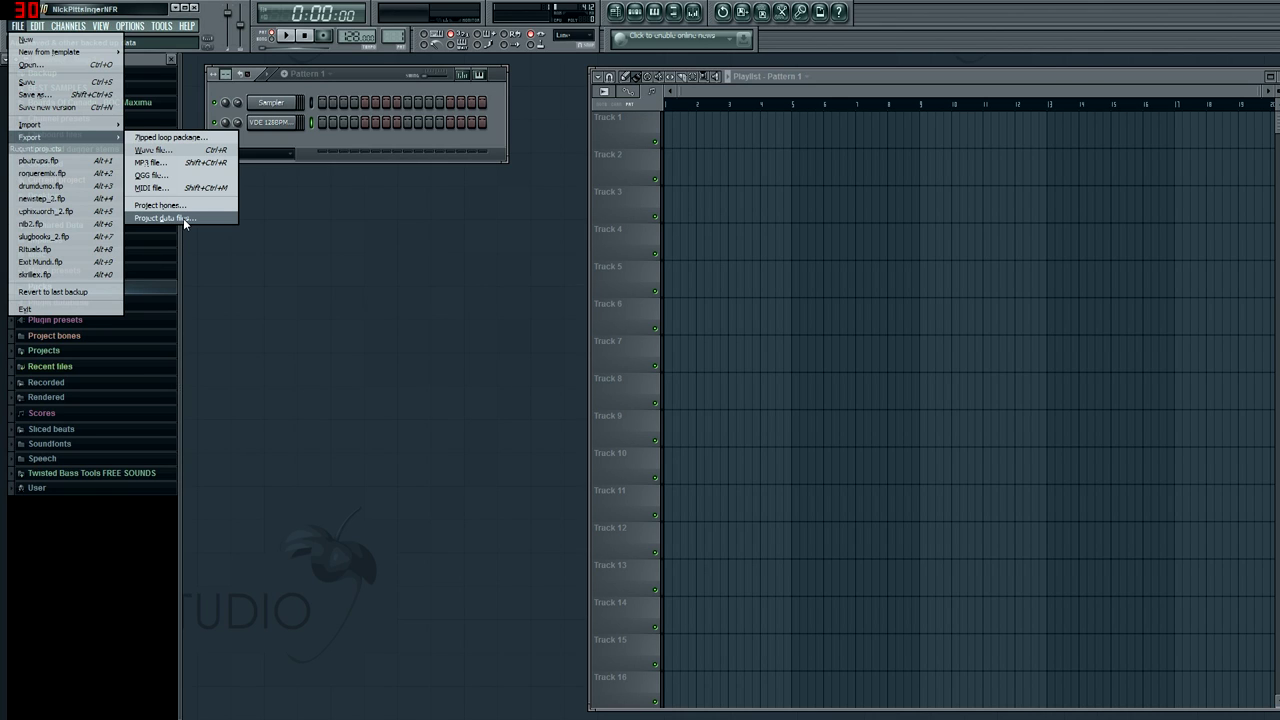
Open the full generator plugin list, rescan the plugins with the recommended fast scan and look through the VST plugins.
mouse_move(38, 26)
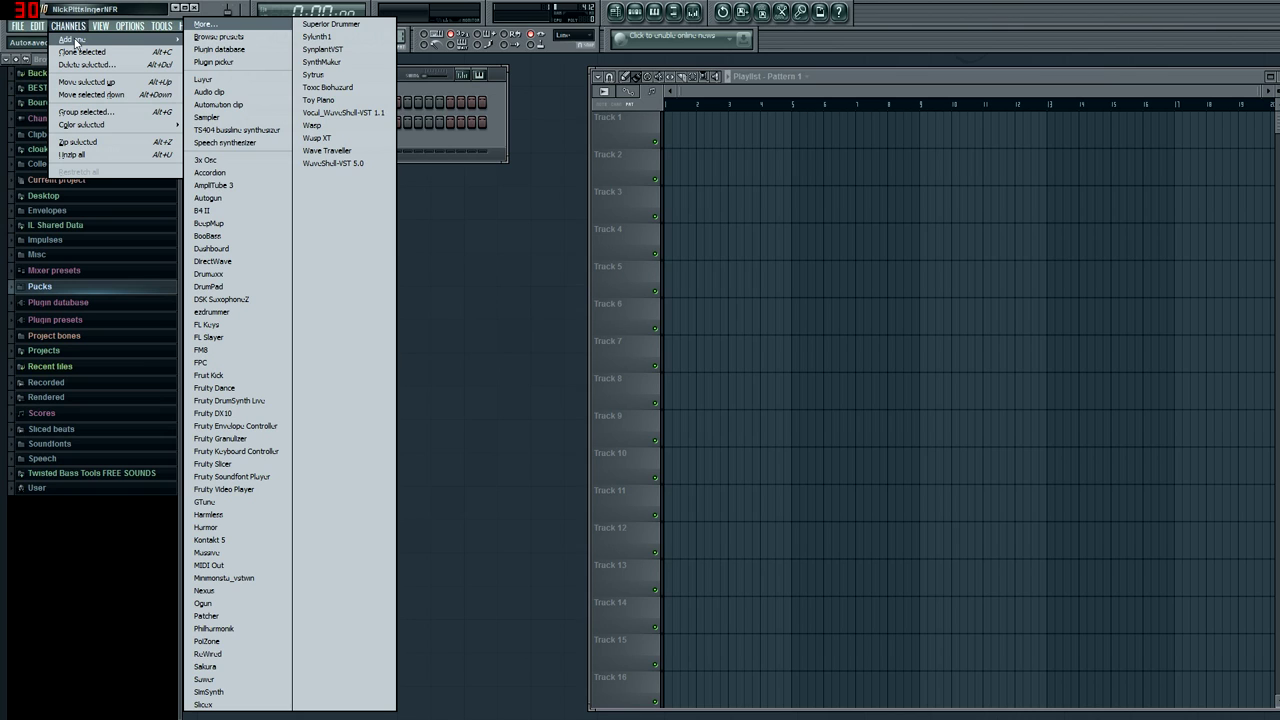
click(210, 24)
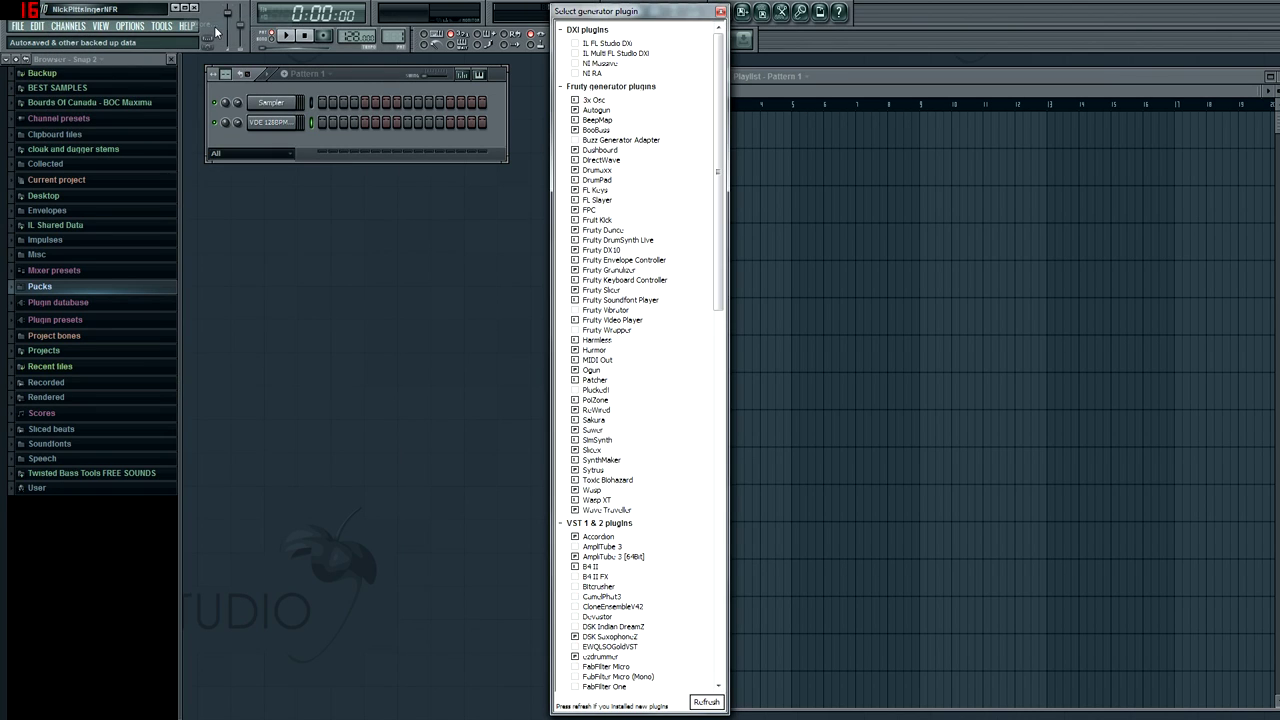
click(707, 703)
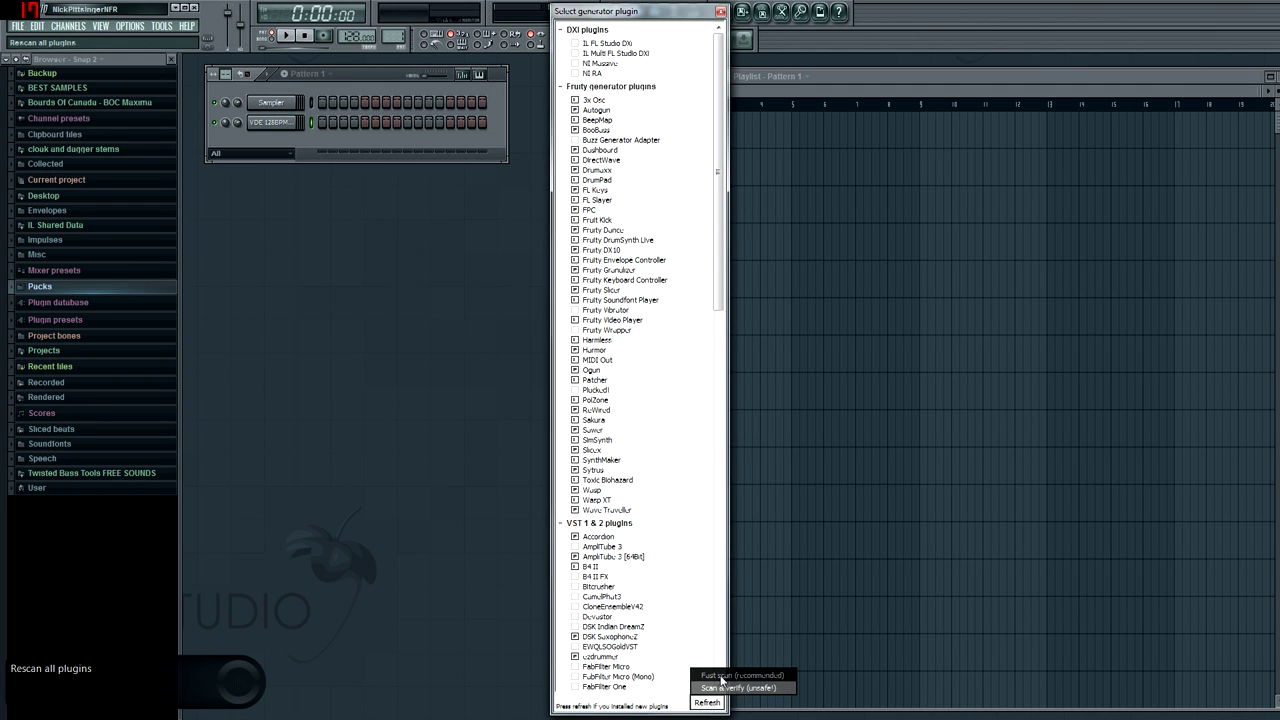
click(728, 677)
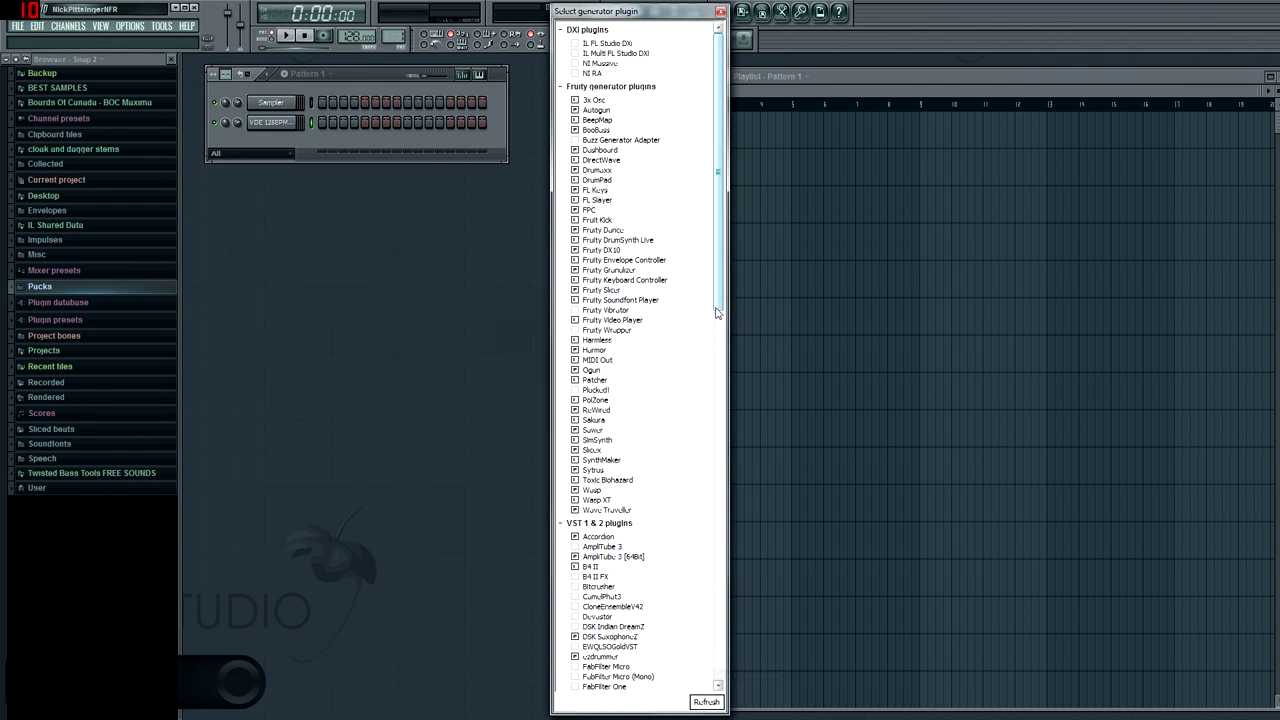
drag(720, 303, 727, 461)
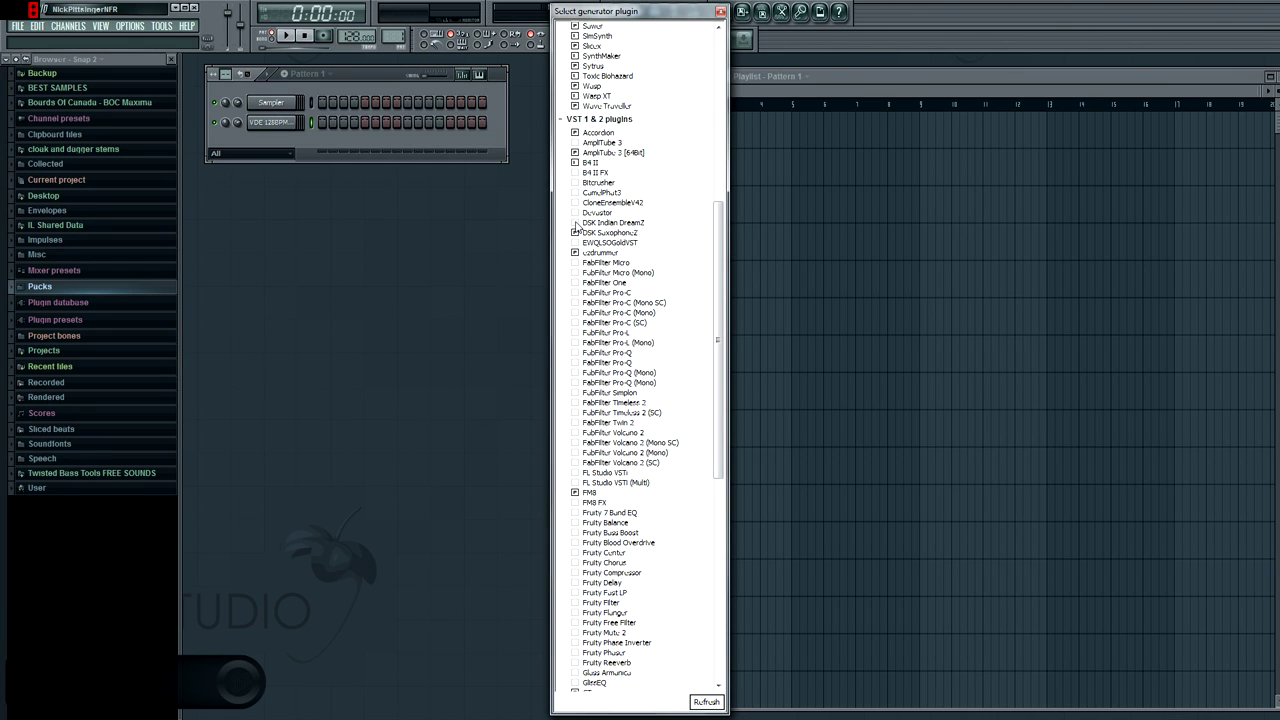
click(720, 11)
Add a Massive synthesizer channel to Pattern 1.
click(68, 25)
mouse_move(62, 36)
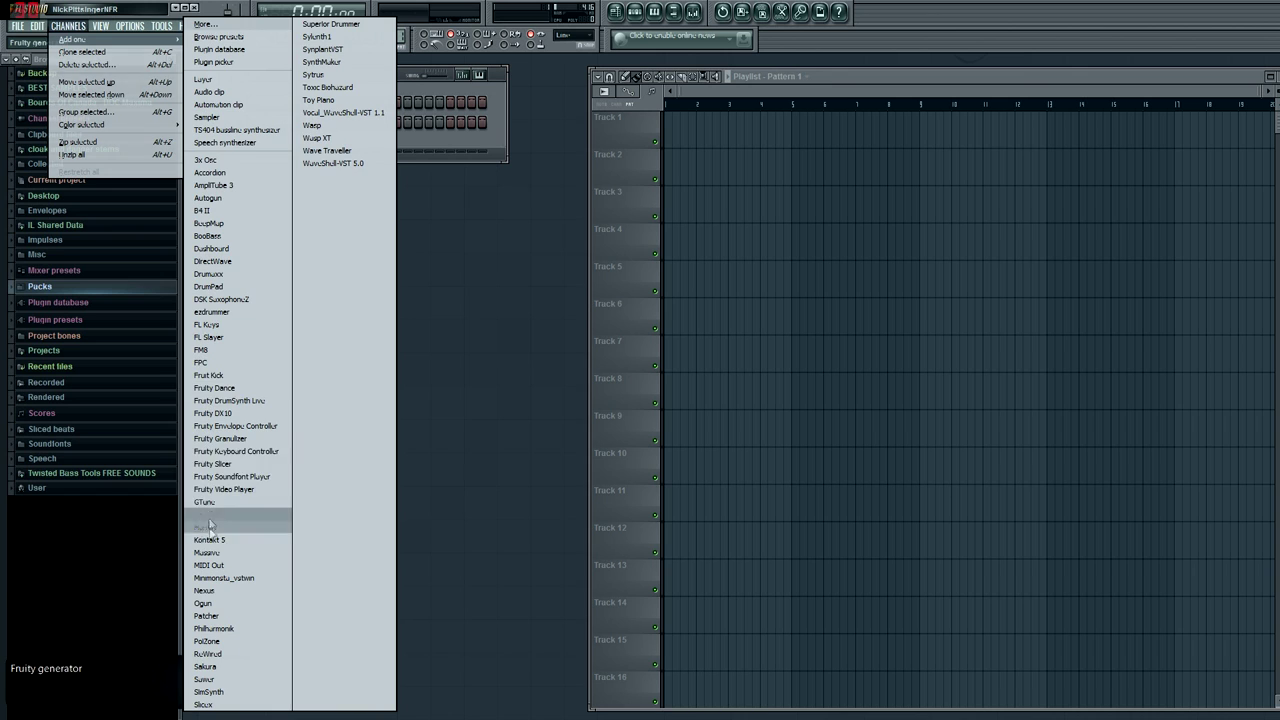
click(207, 553)
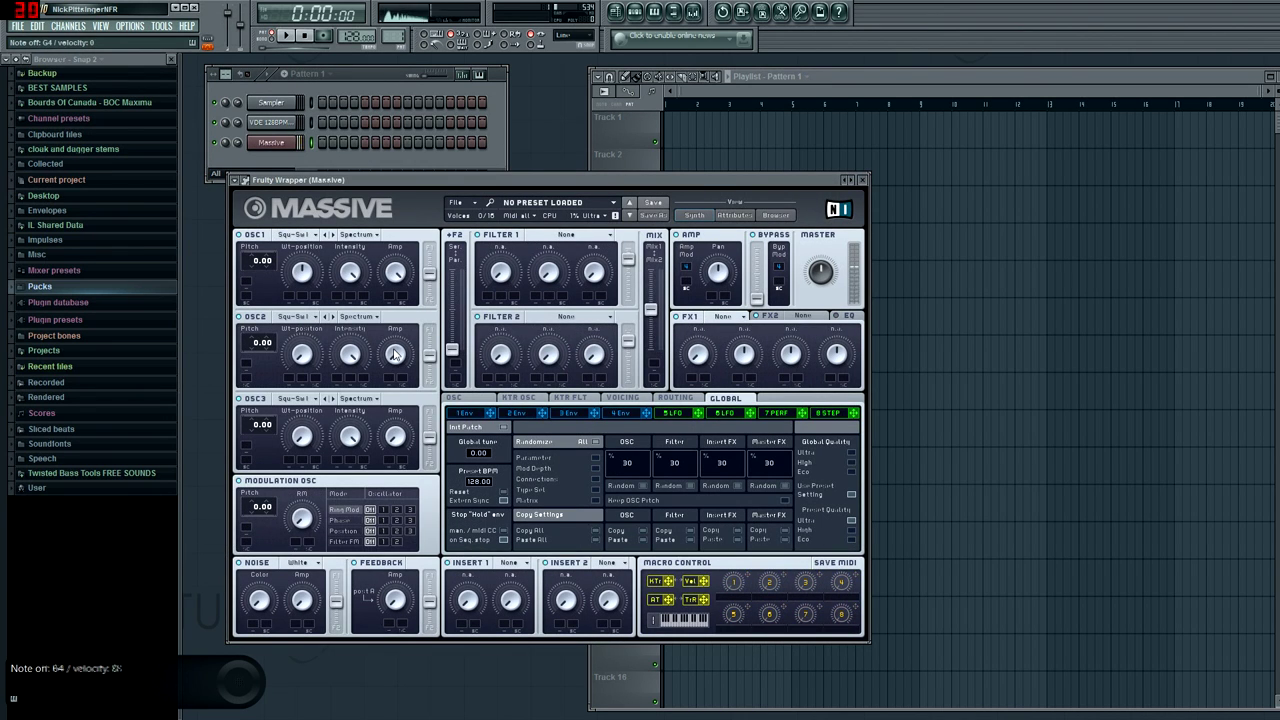
Delete the Massive channel from the step sequencer.
click(271, 146)
right_click(271, 150)
click(330, 305)
click(718, 404)
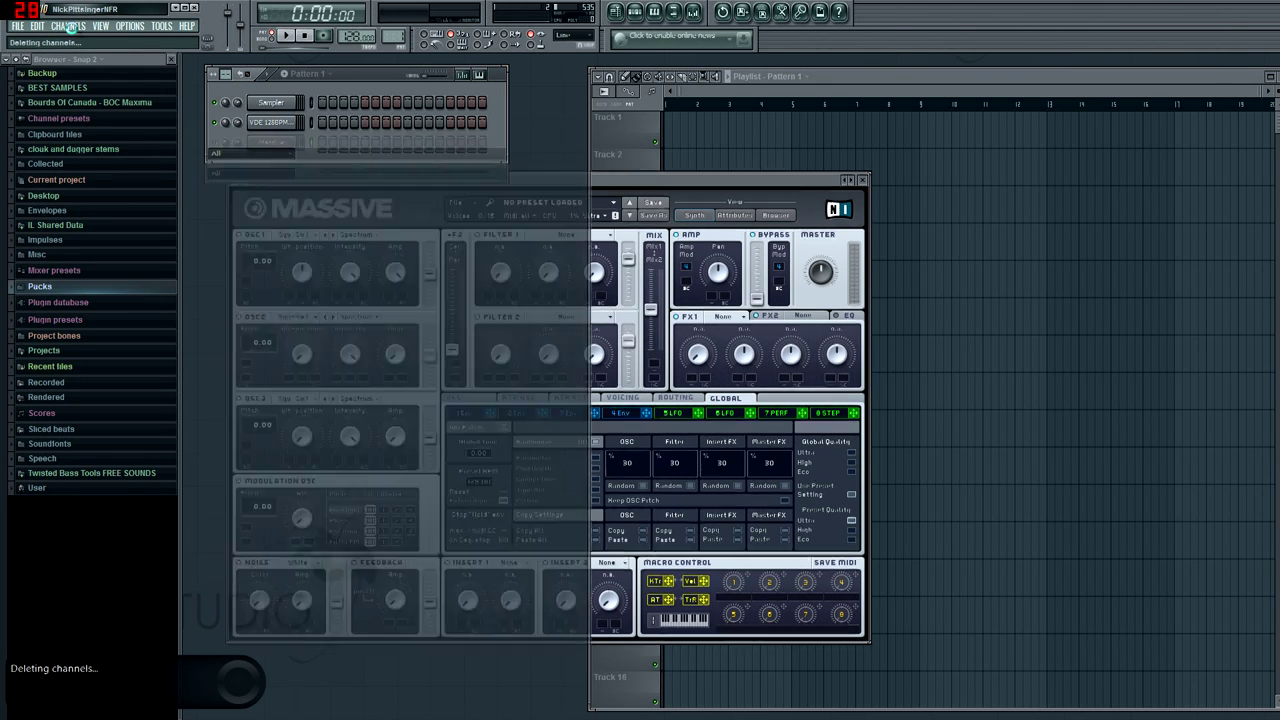
Review the MIDI output and input device settings, moving the settings window clear of the step sequencer.
click(99, 27)
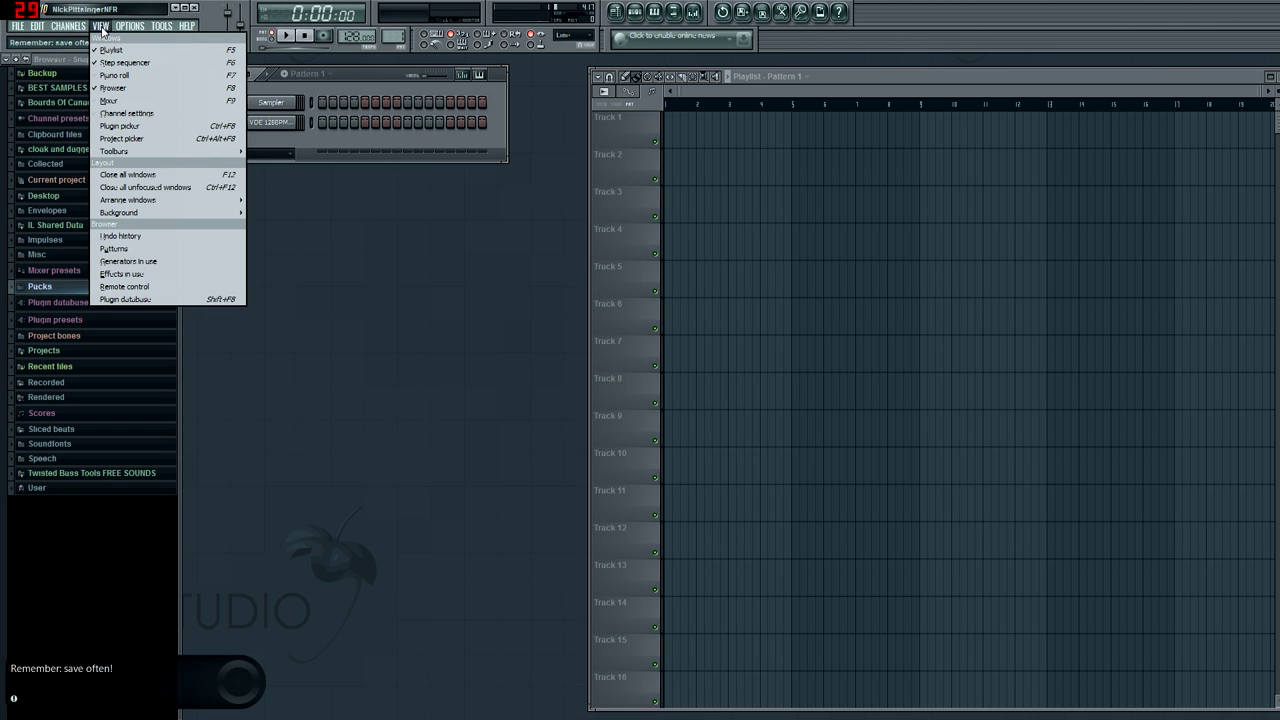
mouse_move(129, 30)
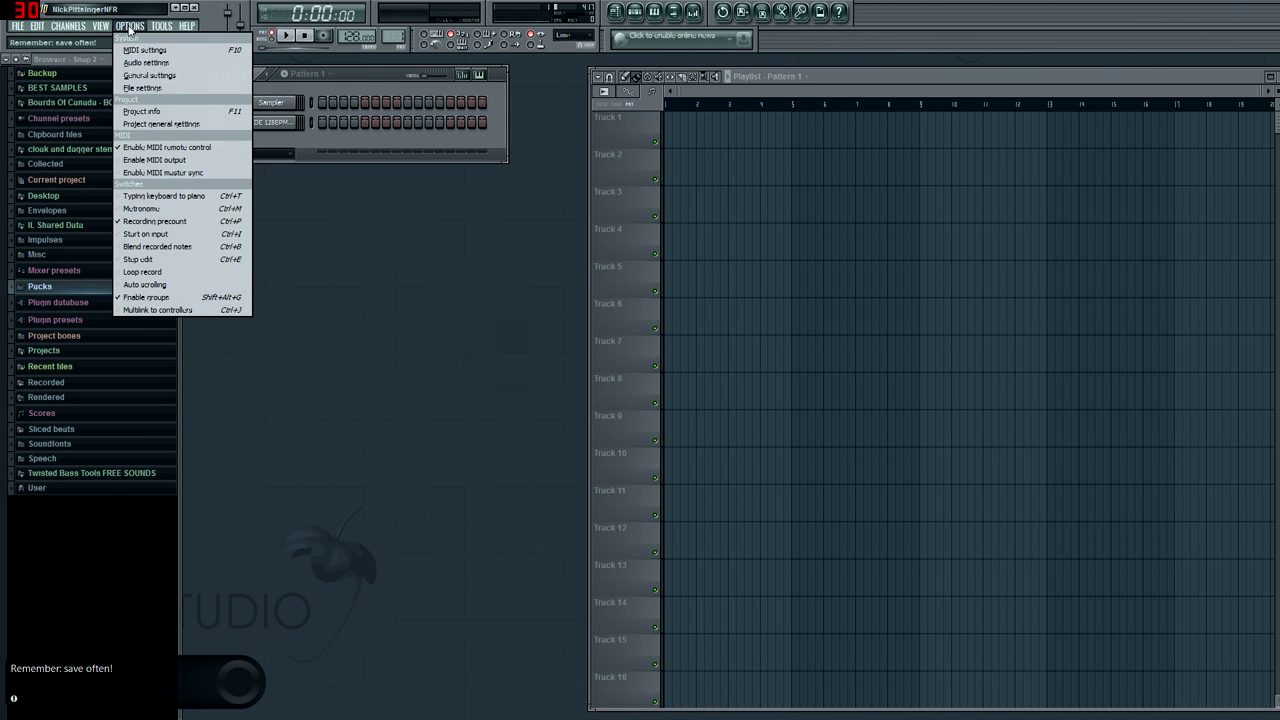
click(140, 52)
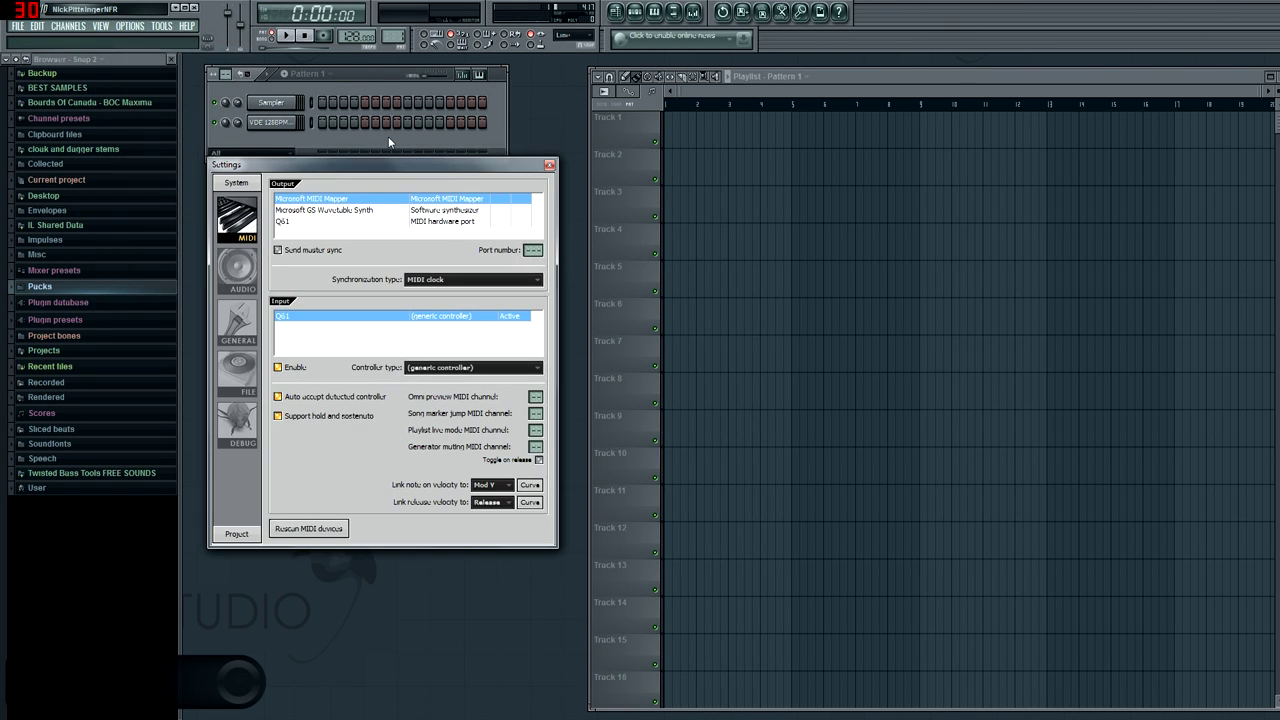
drag(386, 166, 389, 193)
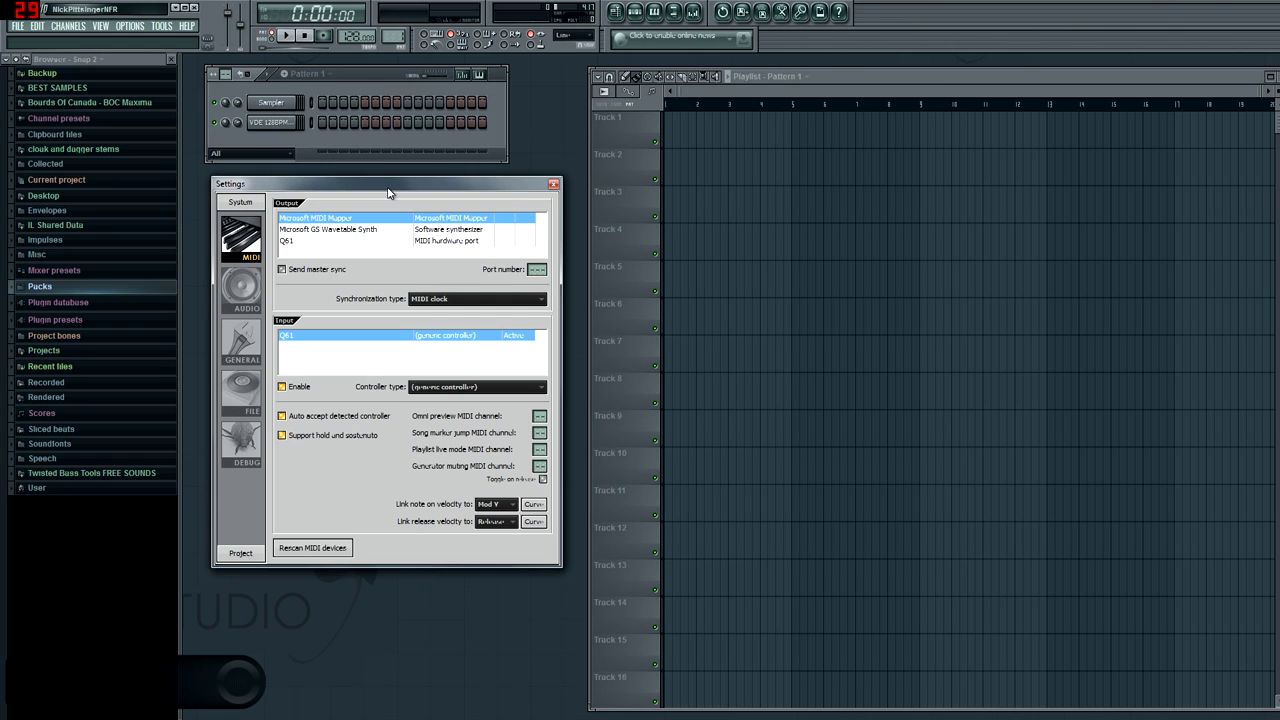
drag(389, 193, 383, 190)
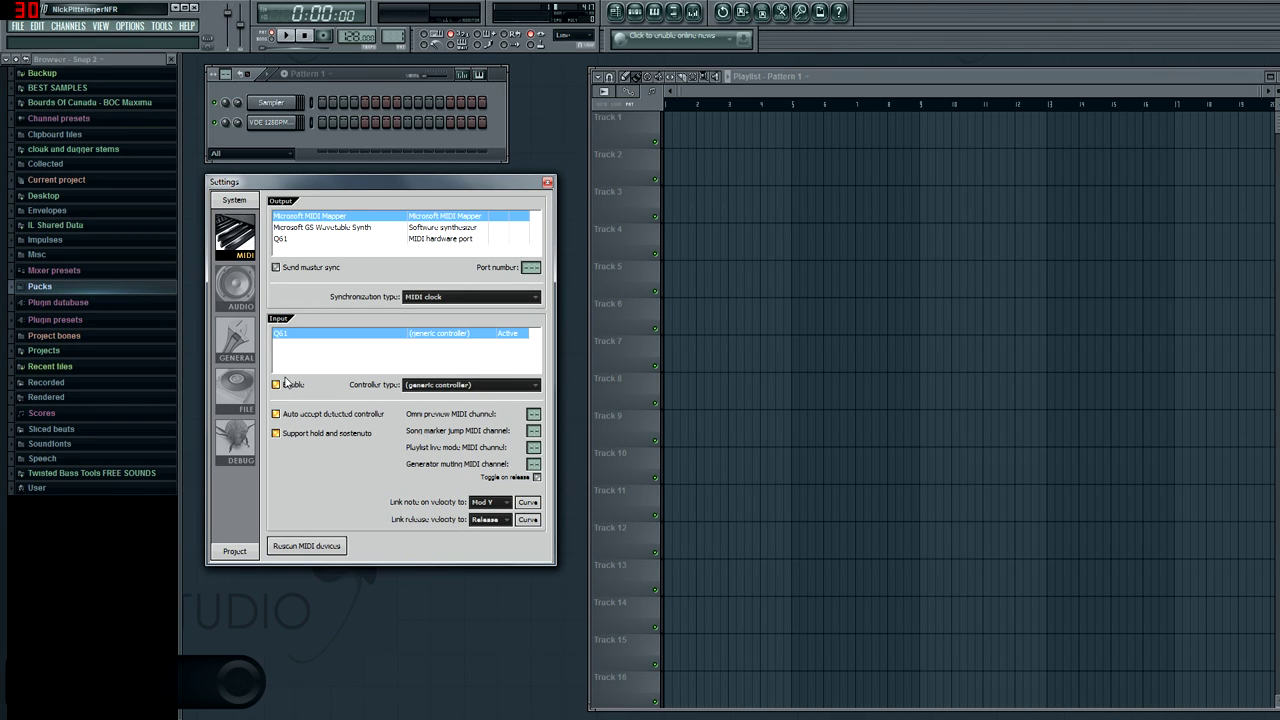
click(547, 182)
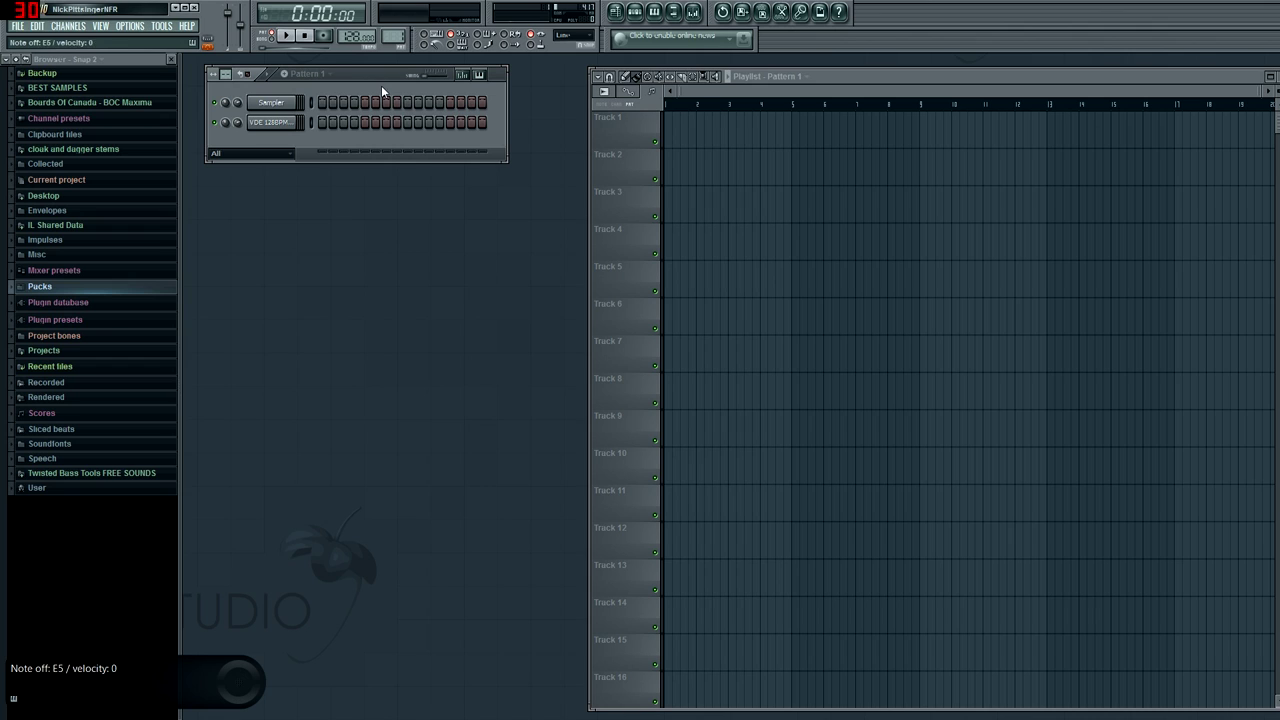
Open the audio settings and review the available DirectSound and ASIO devices, keeping the Primary Sound Driver.
click(131, 27)
click(172, 64)
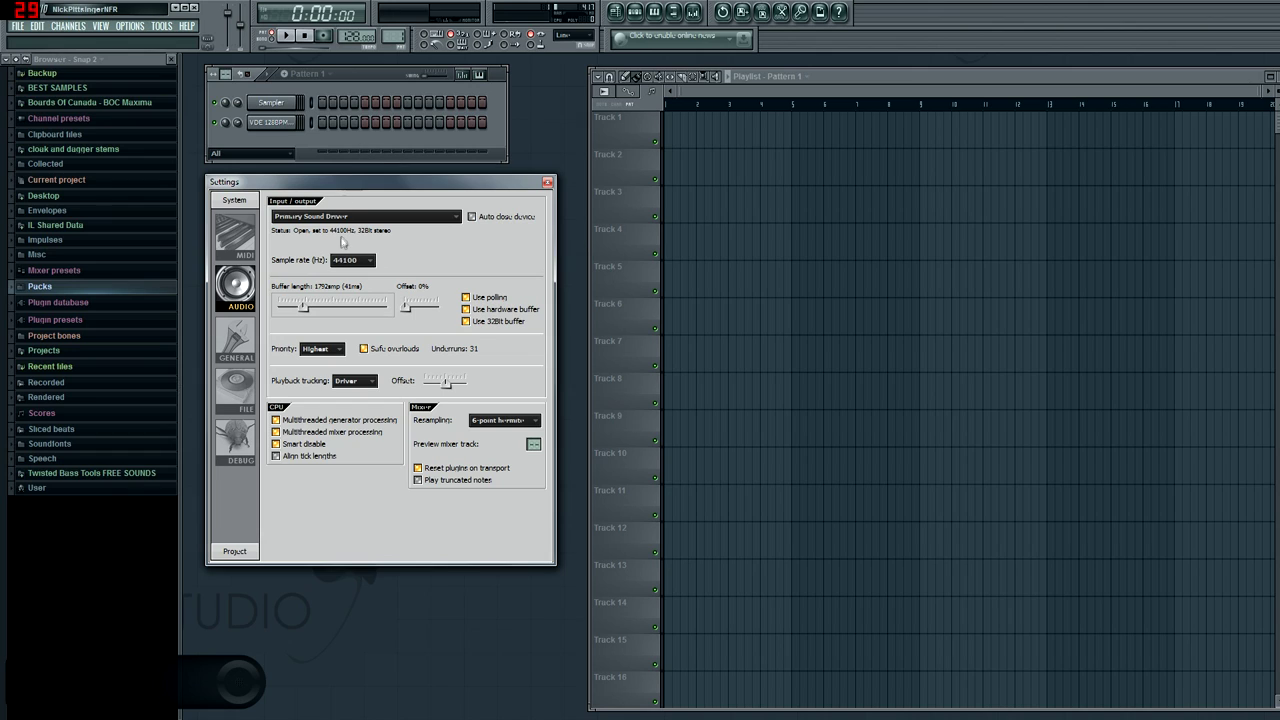
click(376, 220)
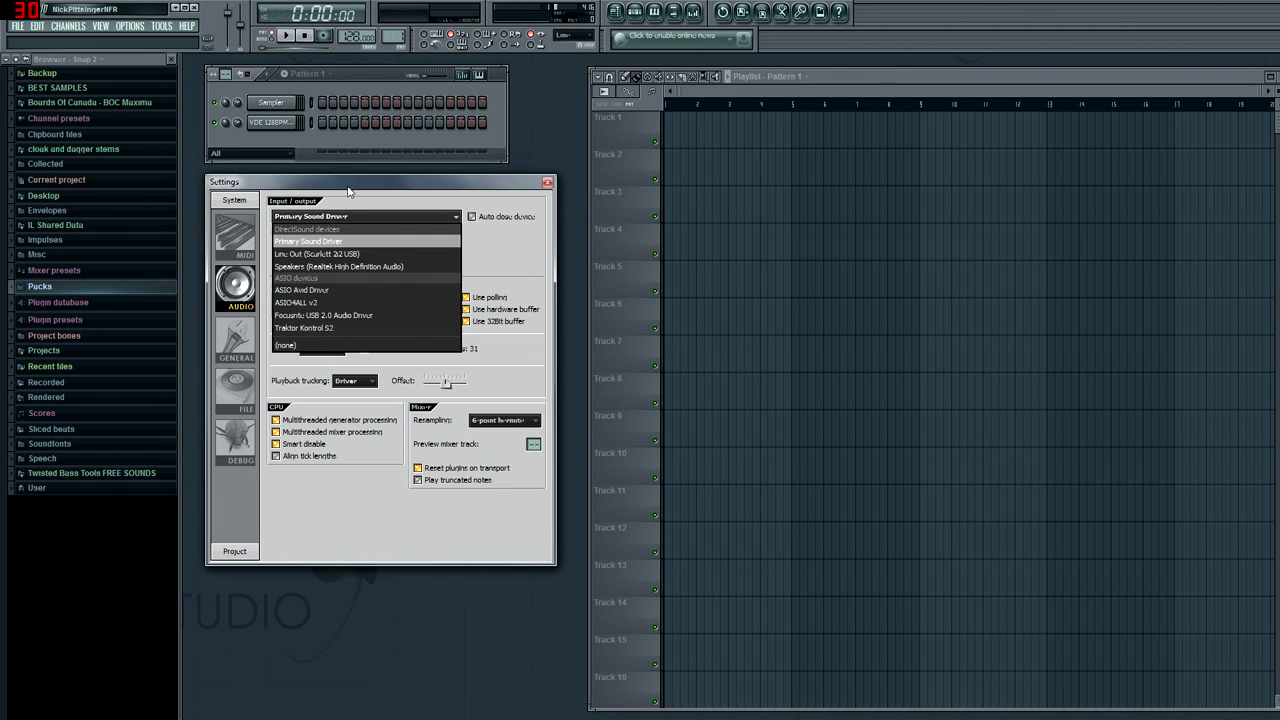
click(349, 191)
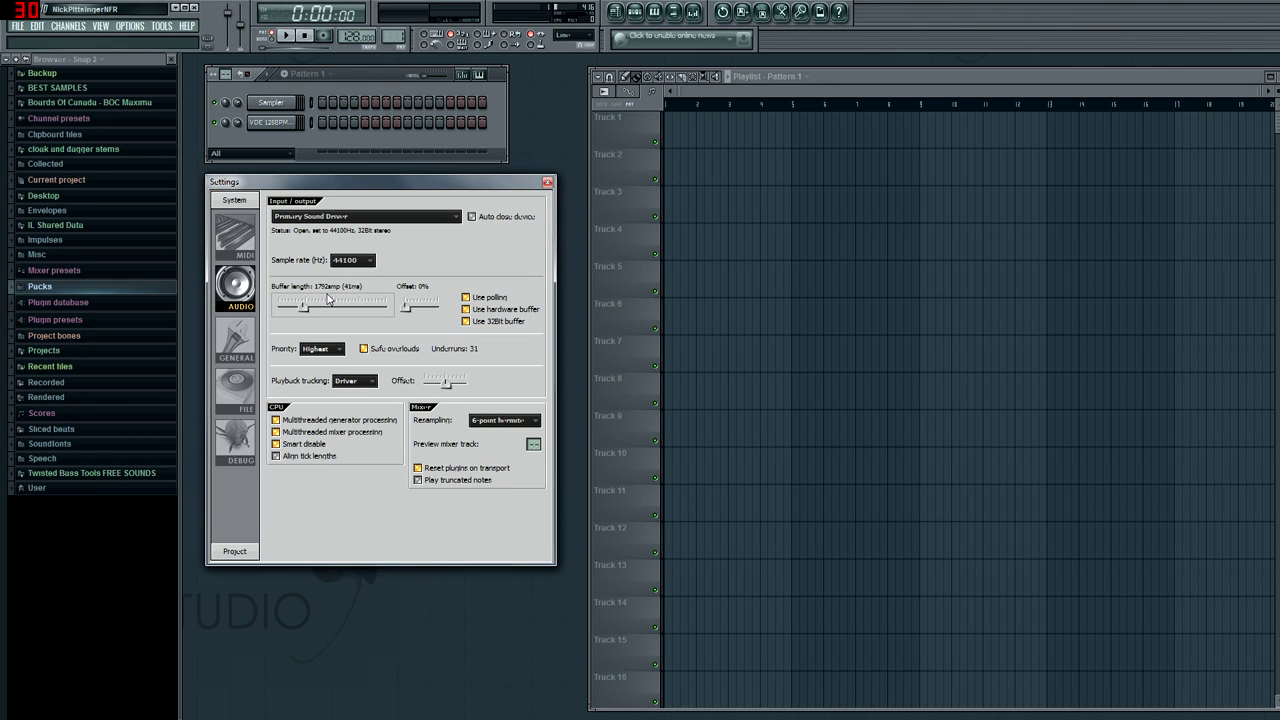
Review the general settings, the file search folders and the debug log, and close the settings.
click(243, 337)
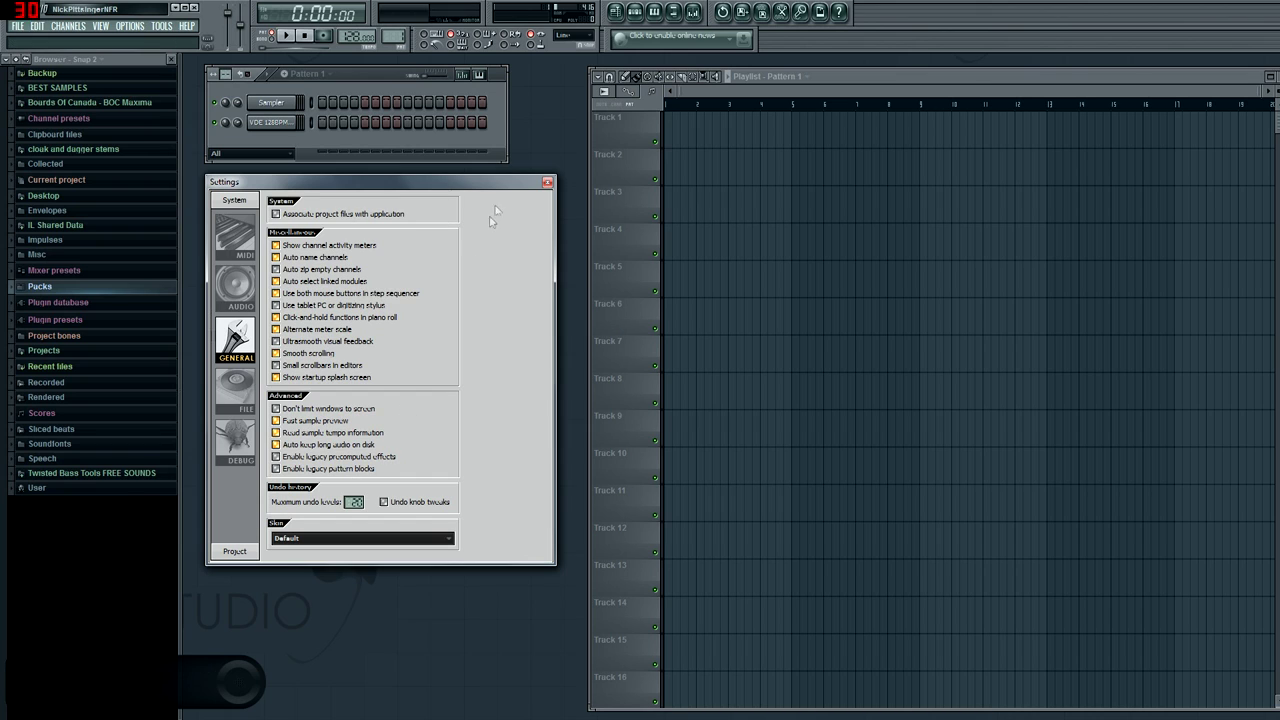
click(240, 395)
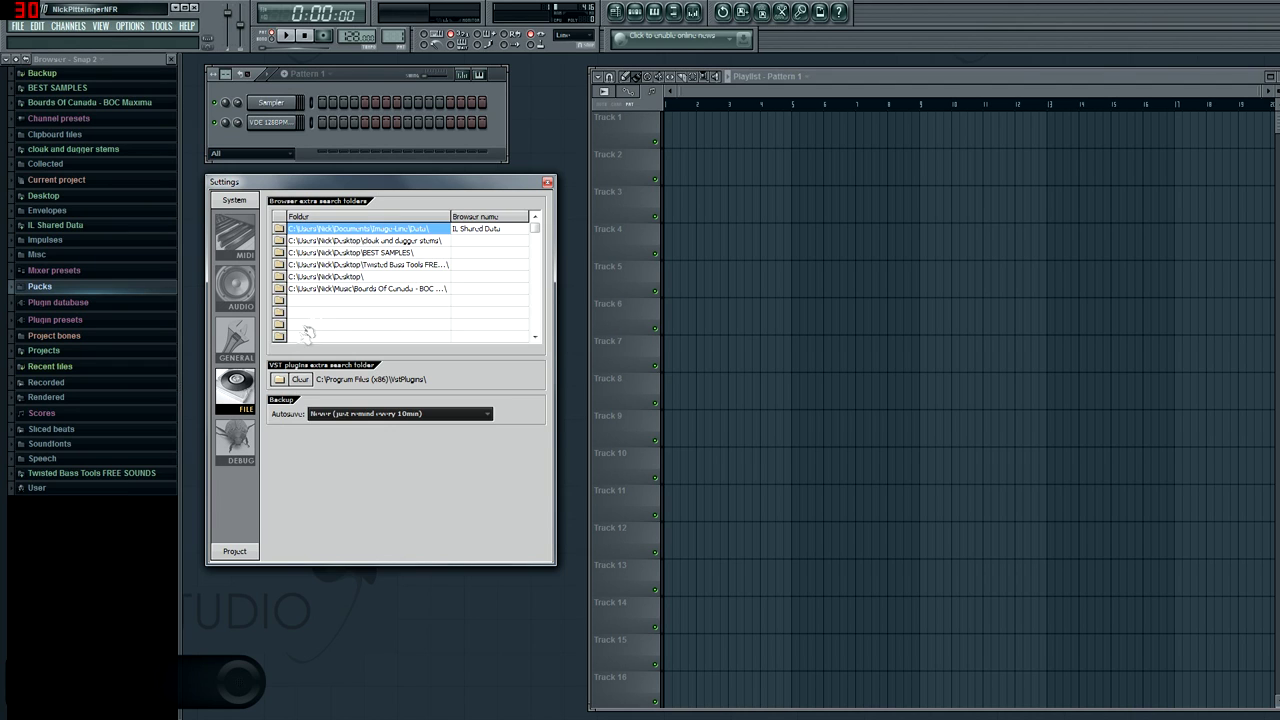
click(242, 438)
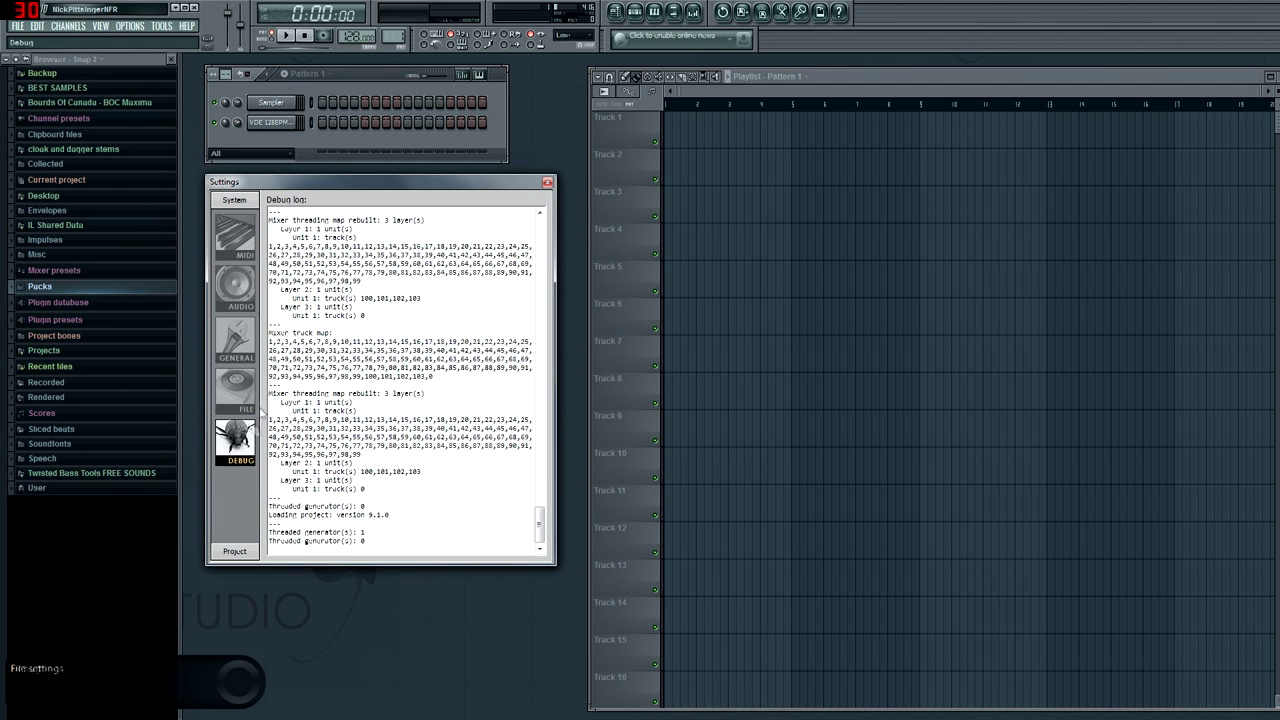
click(547, 184)
Open the project info and enter the test text "dayjhdajk" with a second line below it.
click(137, 27)
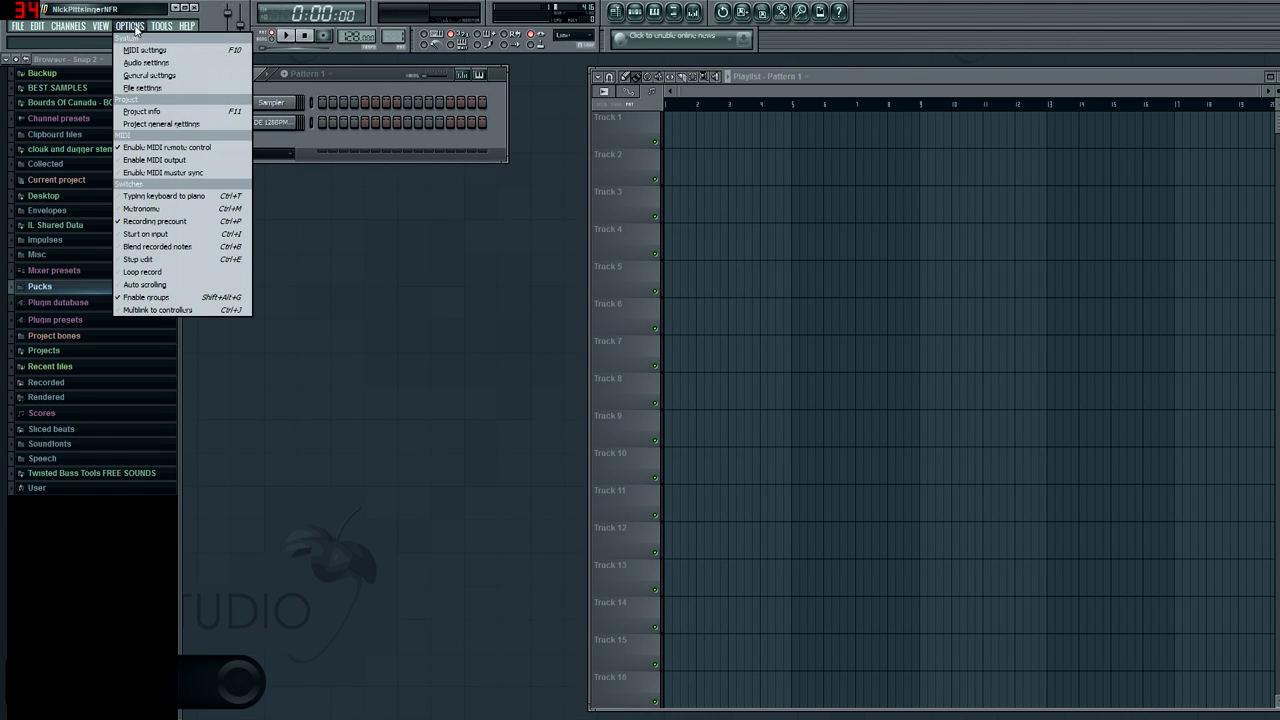
click(160, 112)
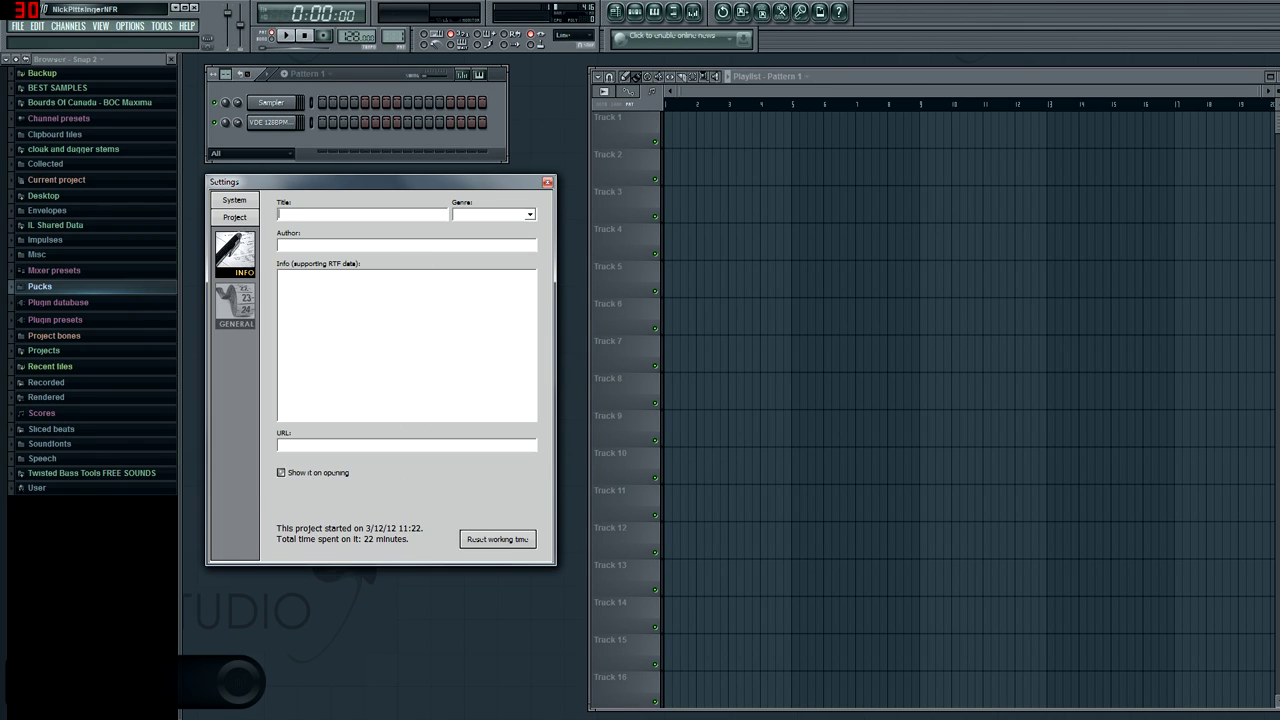
text(dayjhdajk)
key(Return)
text(FUC)
Erase the test text from the project info and close the settings window.
key(BackSpace)
key(BackSpace)
key(BackSpace)
key(BackSpace)
key(BackSpace)
key(BackSpace)
key(BackSpace)
key(BackSpace)
key(BackSpace)
key(BackSpace)
key(BackSpace)
key(BackSpace)
key(BackSpace)
key(BackSpace)
key(BackSpace)
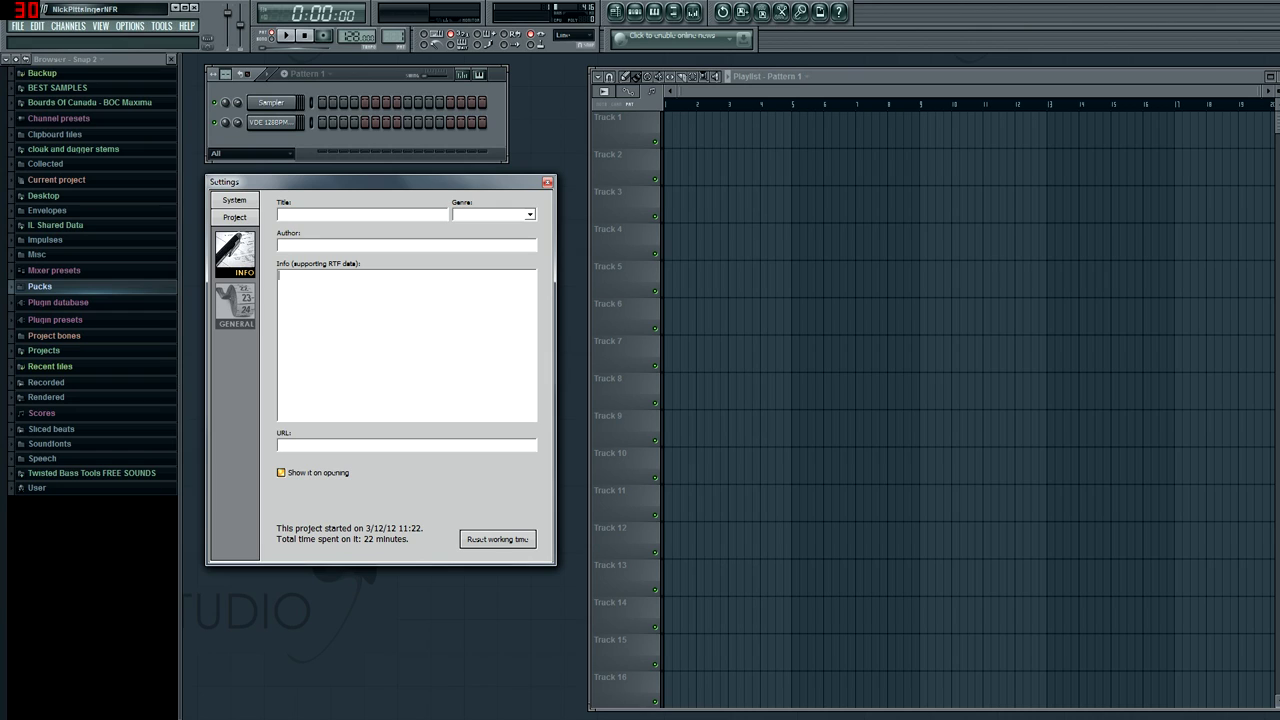
click(547, 182)
click(129, 26)
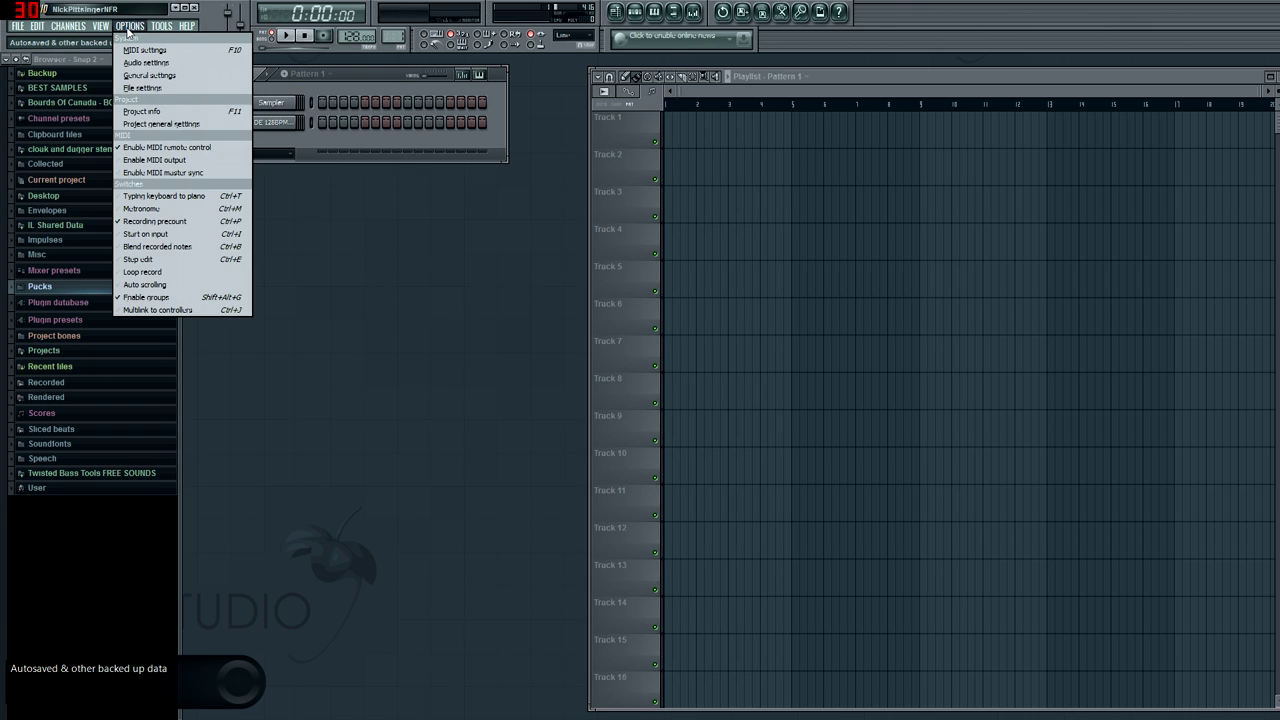
mouse_move(160, 30)
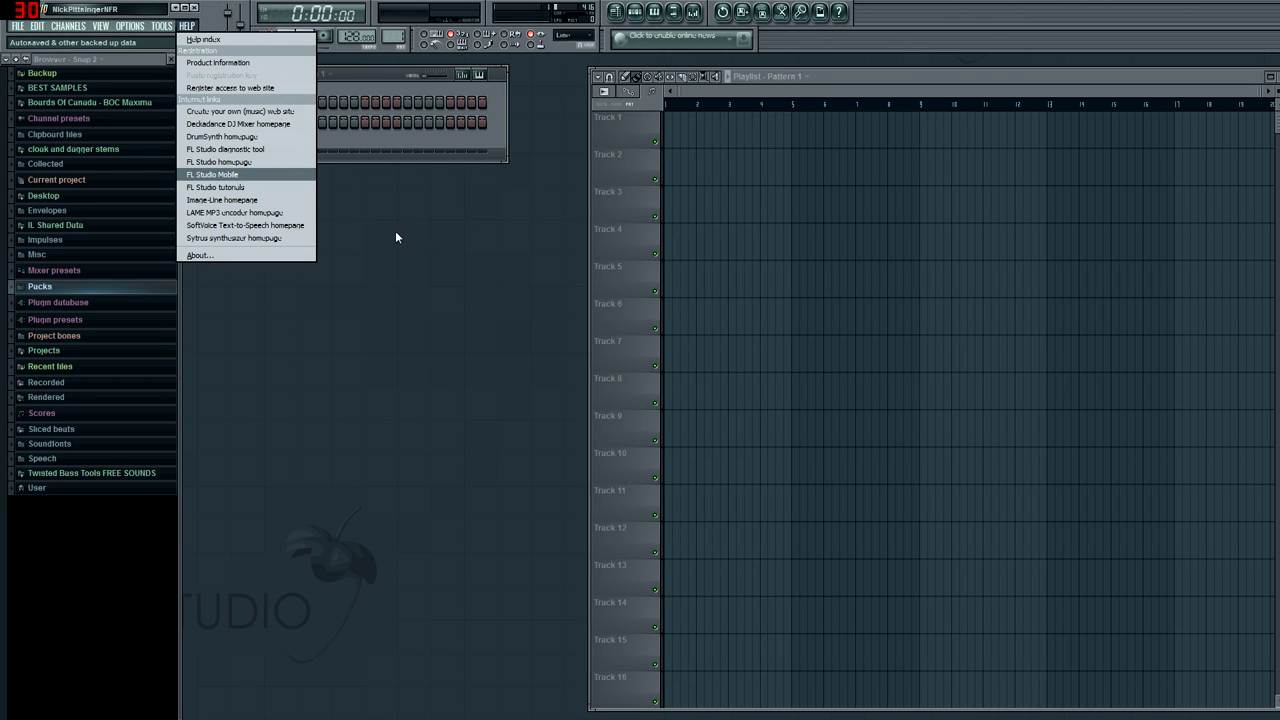
click(380, 254)
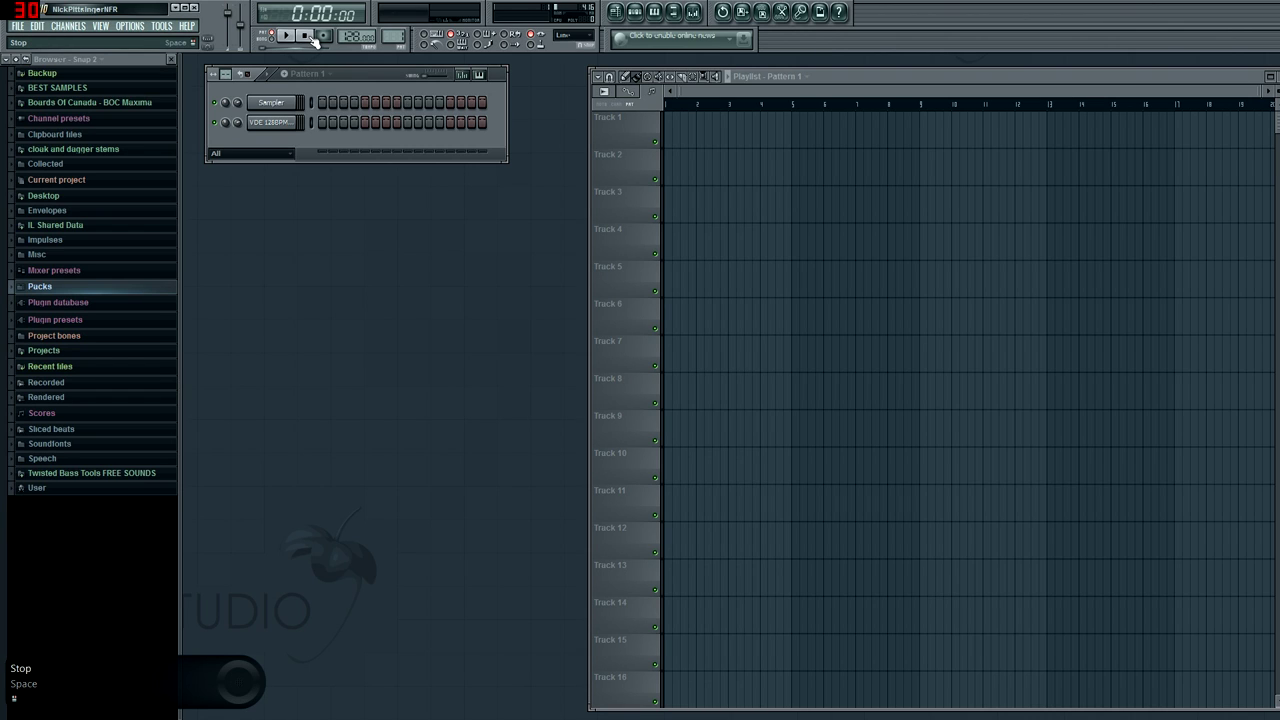
click(244, 28)
mouse_move(244, 28)
mouse_down()
mouse_move(244, 44)
mouse_move(244, 28)
mouse_up()
drag(228, 12, 228, 13)
drag(232, 14, 232, 10)
Bring up the playlist, and toggle the piano roll, browser and mixer to view each one in turn.
click(615, 11)
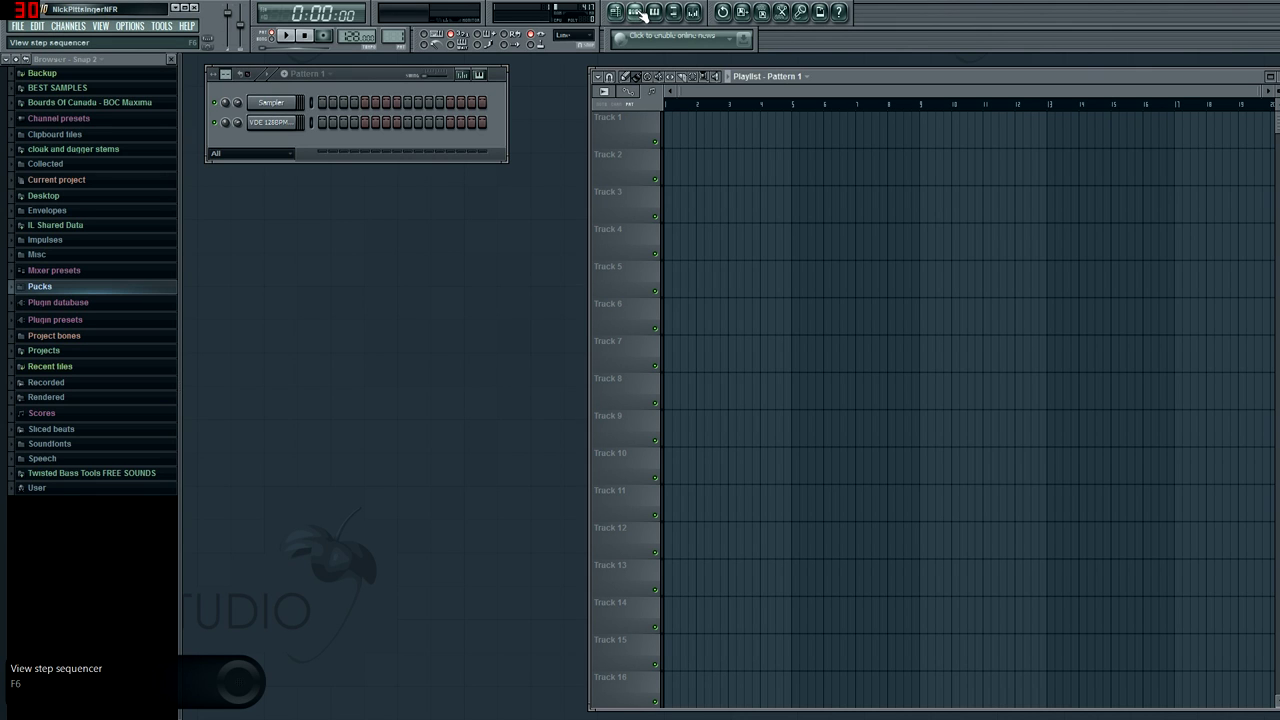
click(655, 12)
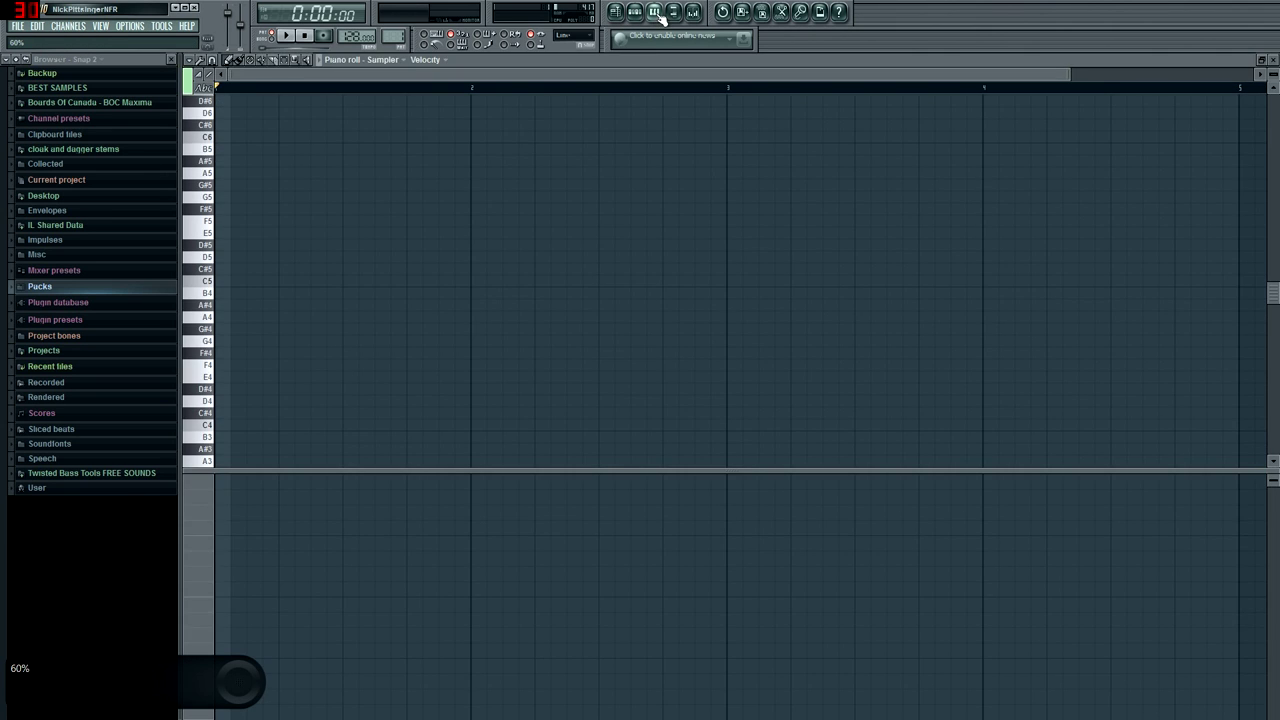
click(655, 12)
click(673, 12)
click(673, 12)
click(692, 12)
click(693, 12)
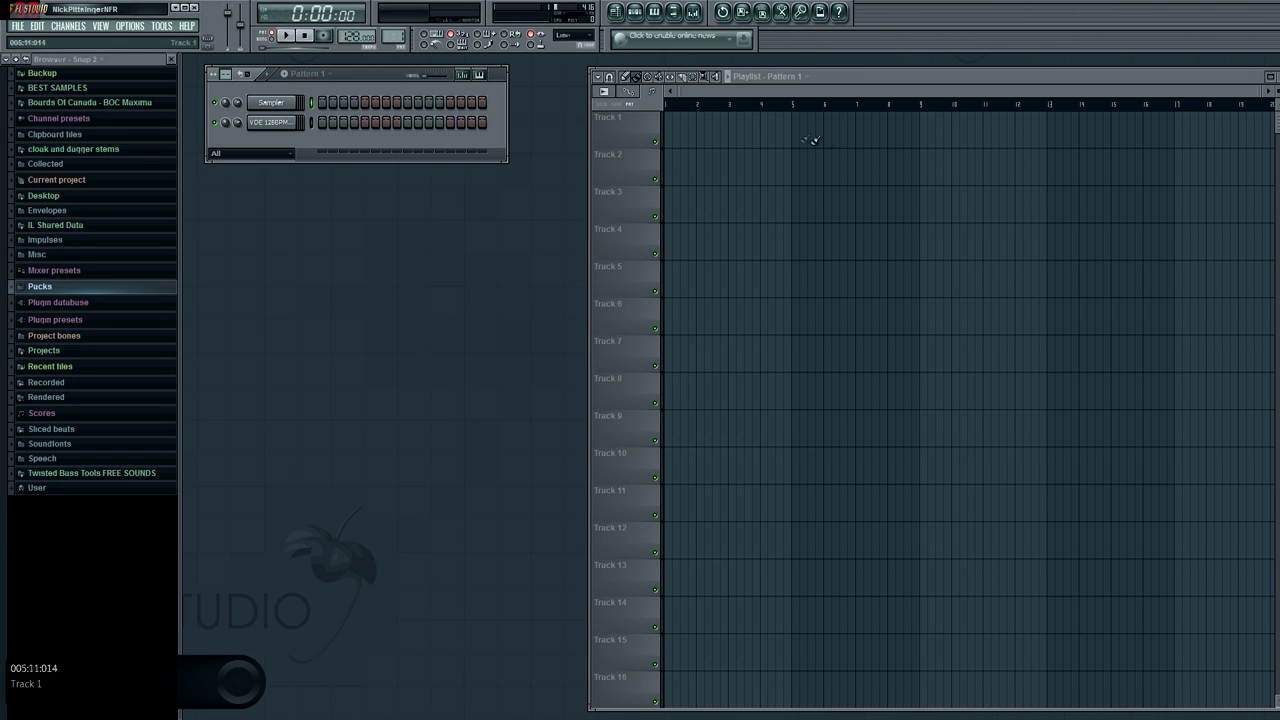
Expand the Packs folder in the browser to view its sample folders.
click(89, 288)
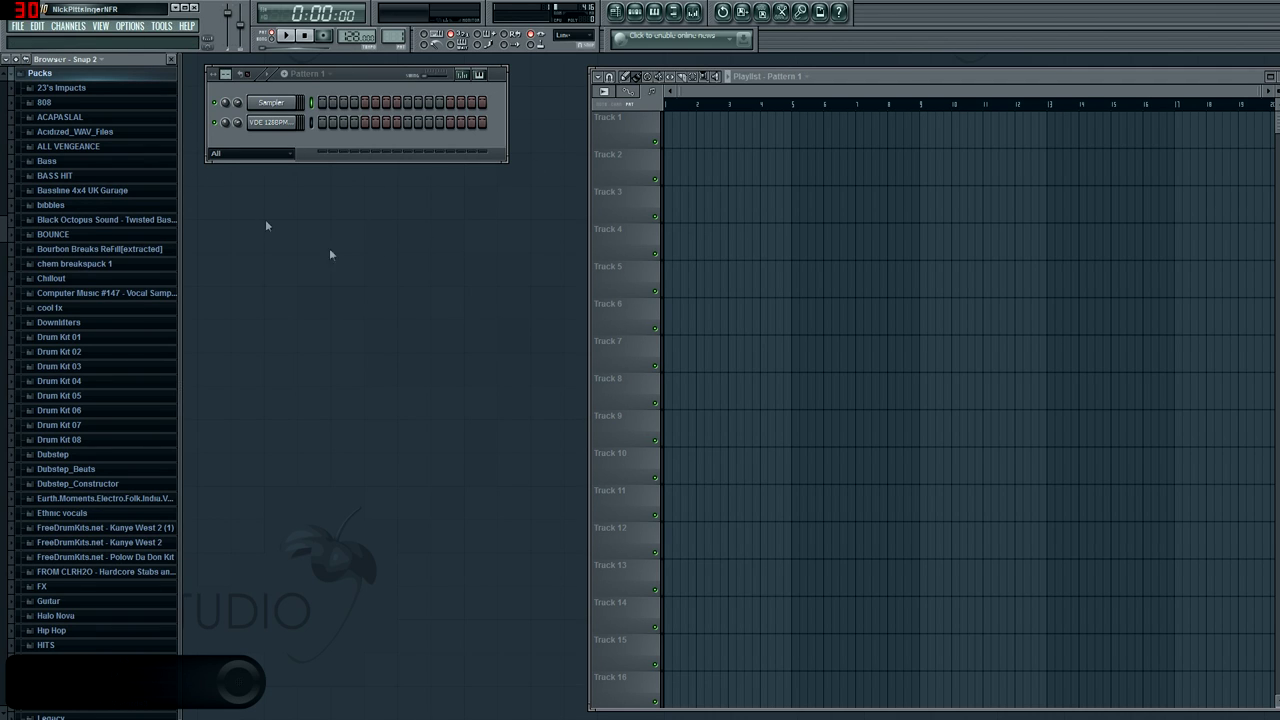
Paint Pattern 1 clips along Track 1 of the playlist from bar 1 through bar 8.
click(313, 83)
click(313, 83)
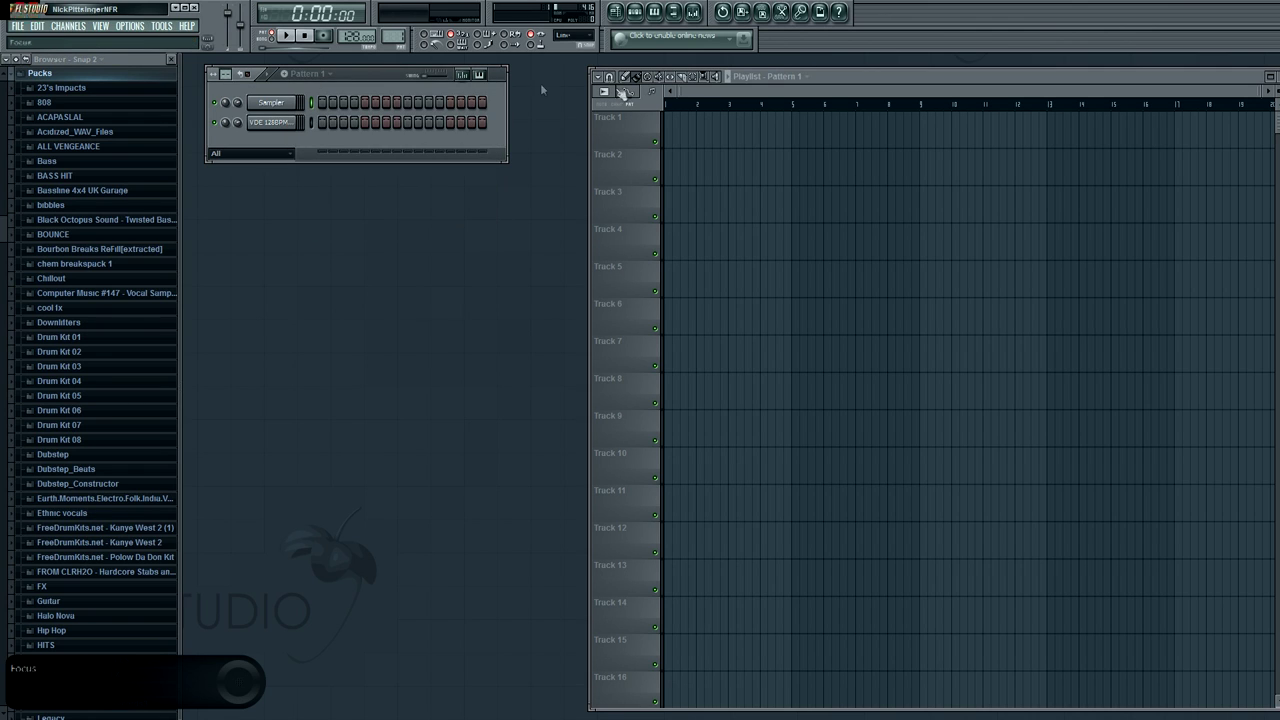
click(671, 120)
drag(671, 120, 915, 124)
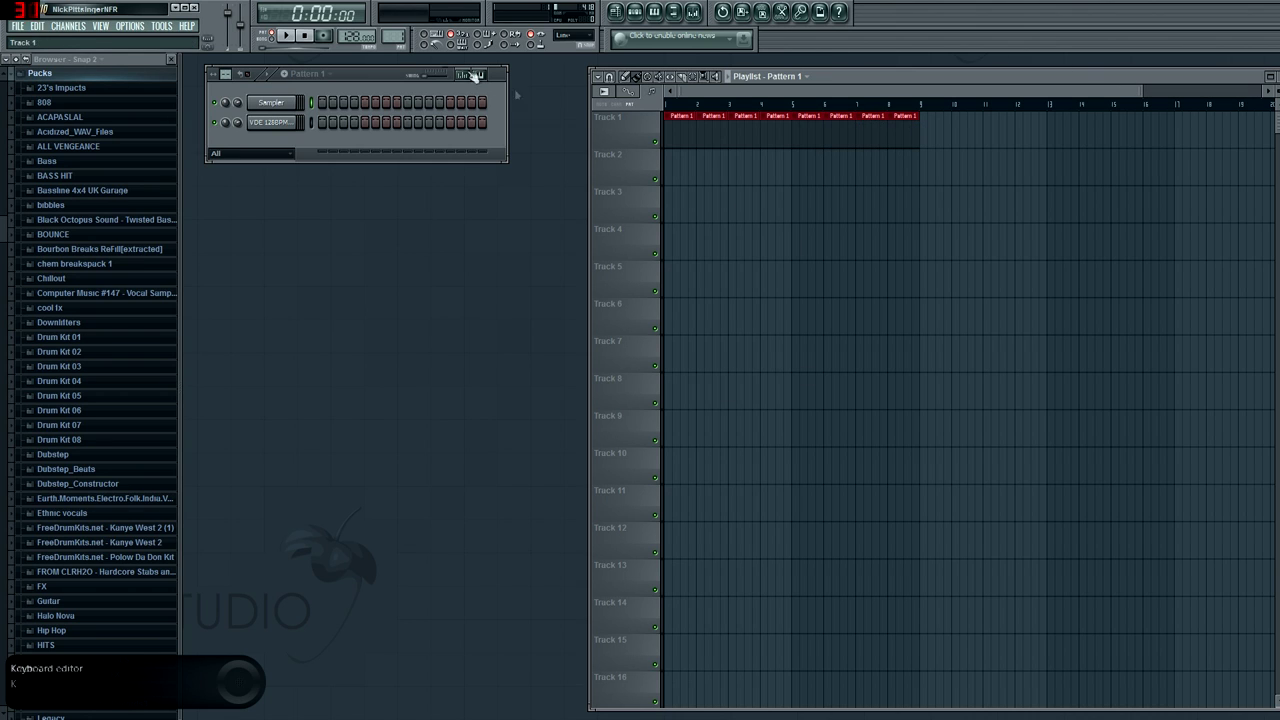
Switch playback to song mode, play the arrangement briefly and stop it.
click(265, 37)
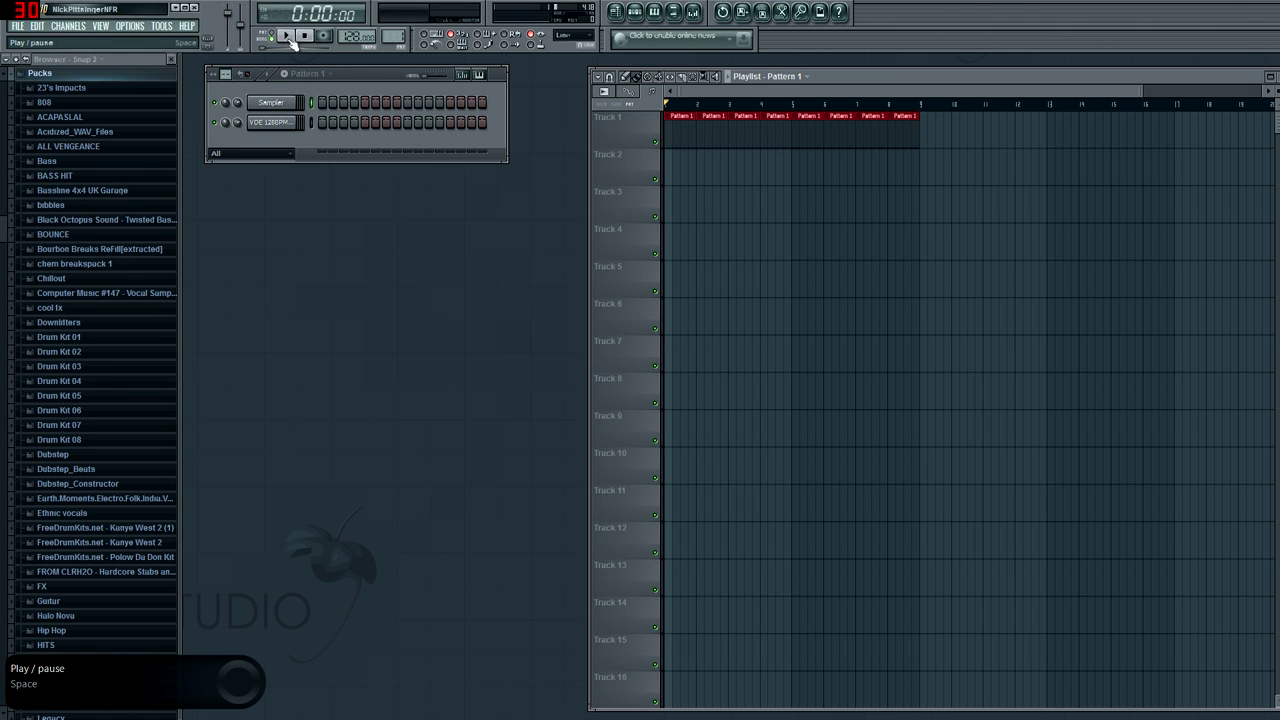
click(289, 37)
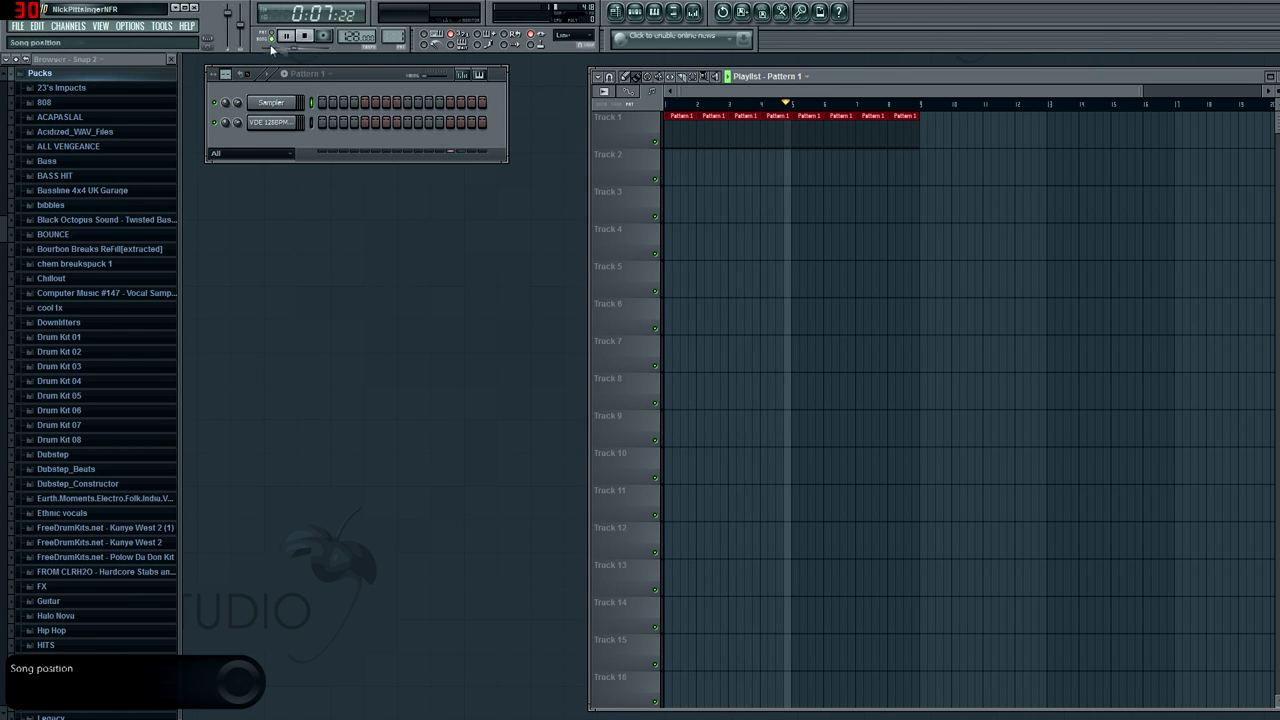
click(305, 38)
Open the Sunday Kick sample from the VEC Dirty Electro folder's VDE1 128BPM Sunday Kit in a new channel.
drag(4, 240, 3, 582)
click(115, 566)
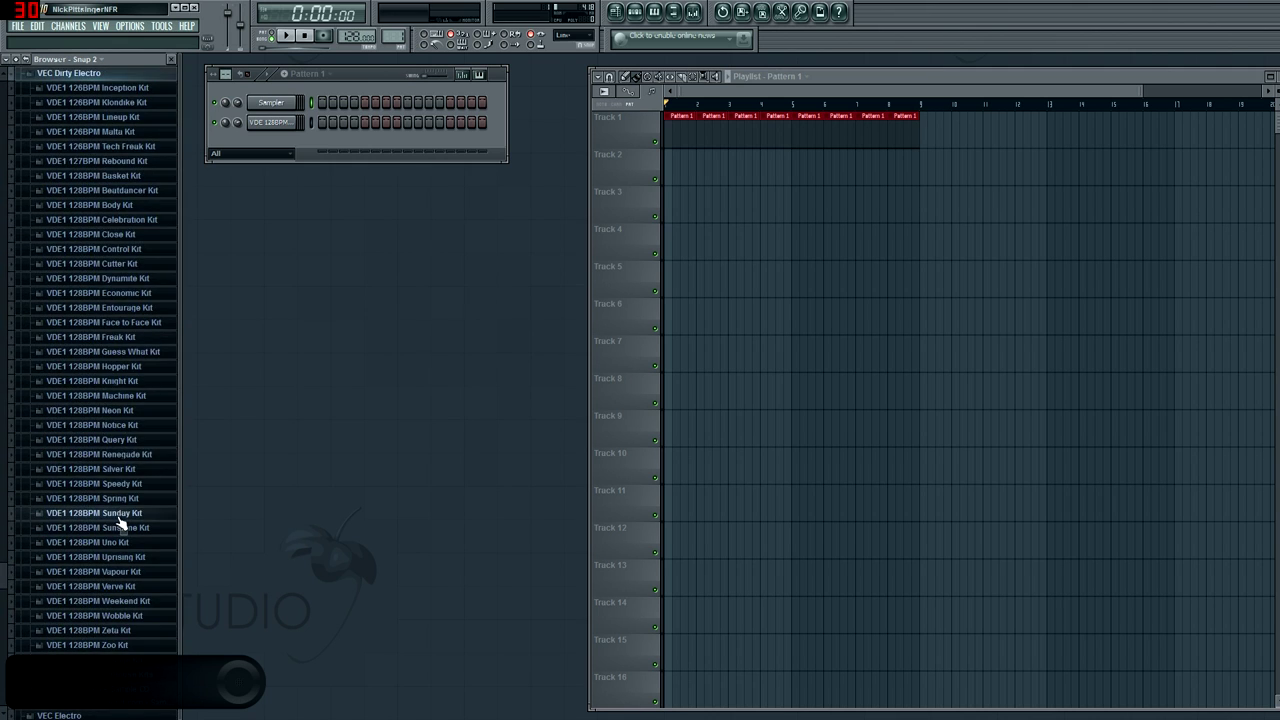
click(120, 515)
click(145, 634)
right_click(148, 634)
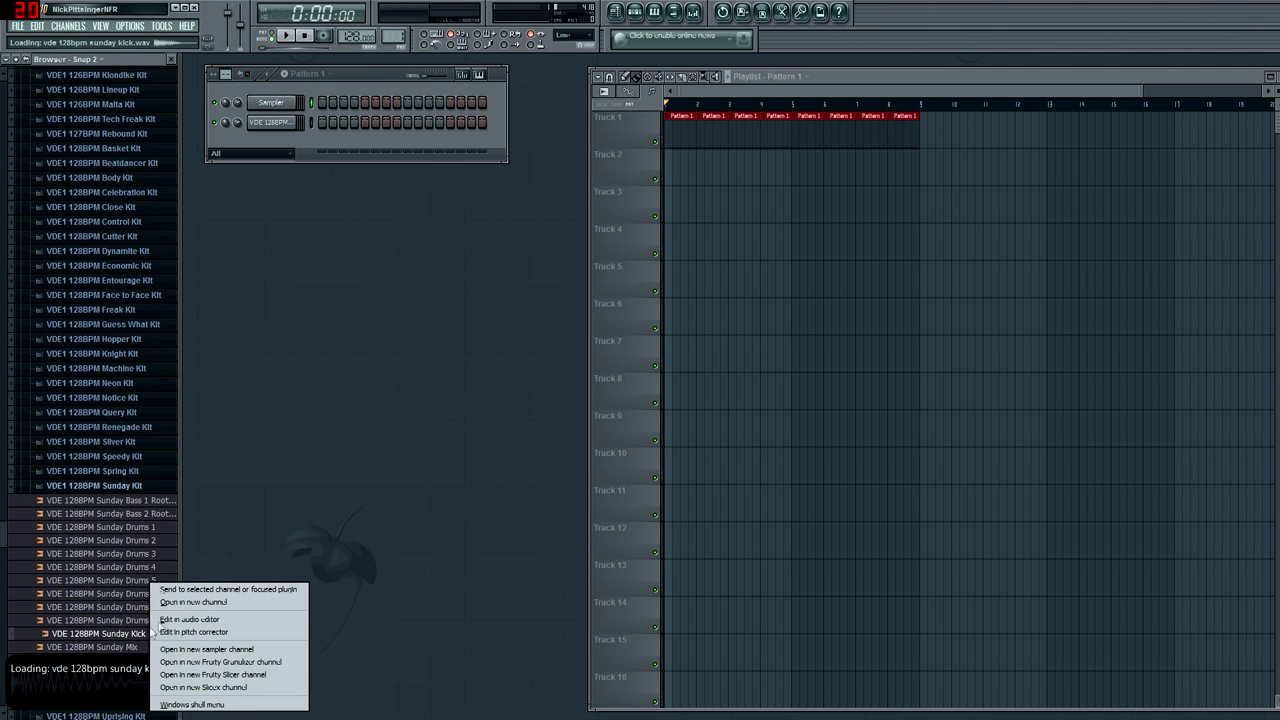
click(181, 602)
right_click(284, 145)
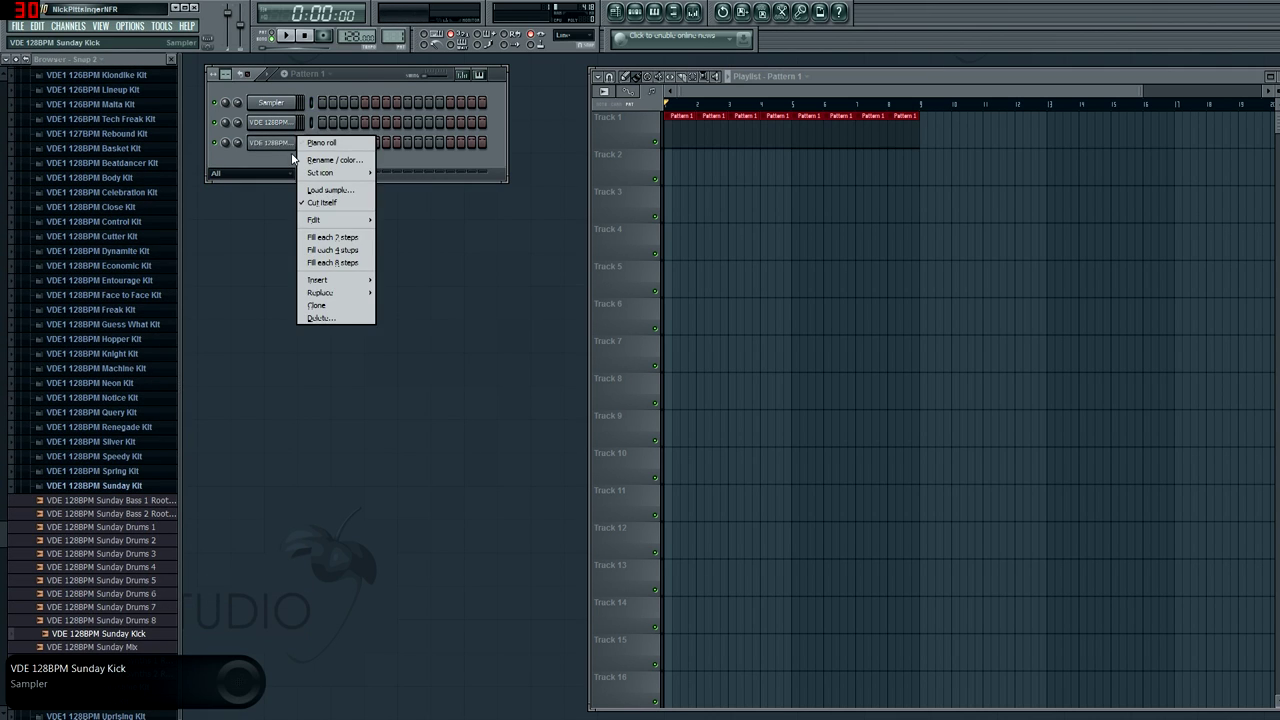
click(270, 157)
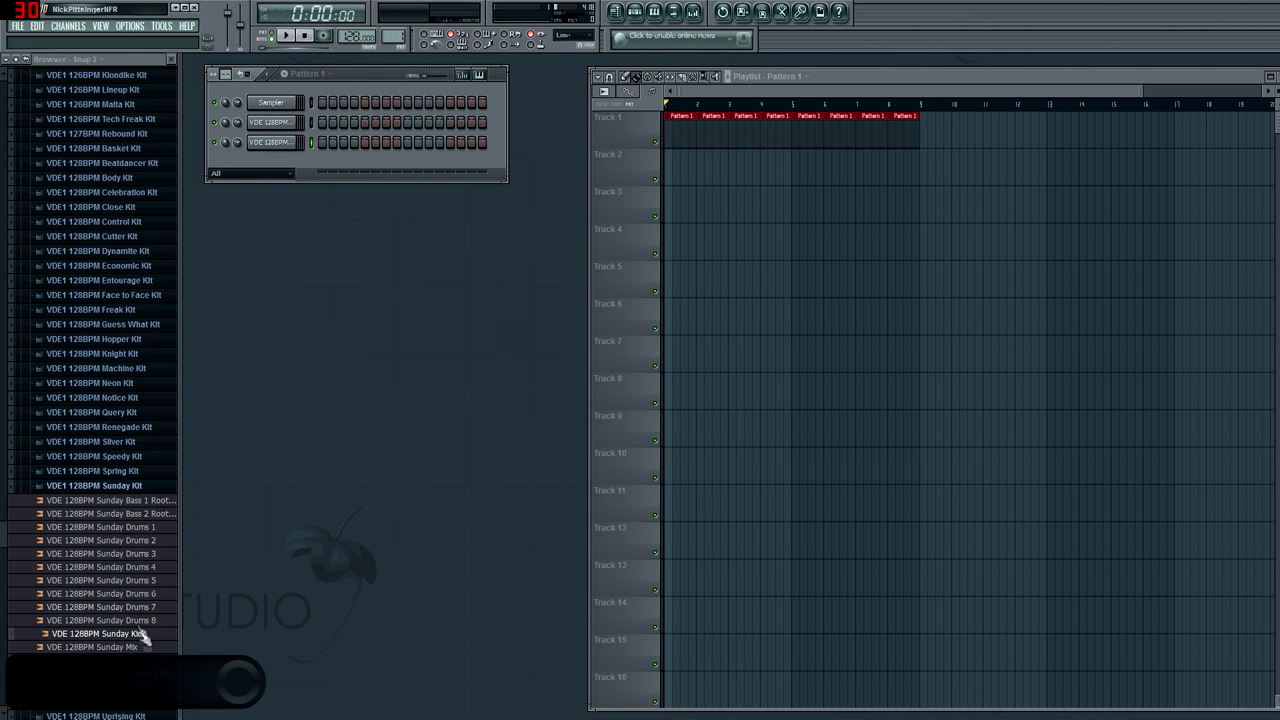
Collapse the VEC Dirty Electro folder and return to the start of the Packs folder list.
scroll(5, 522, up, 2)
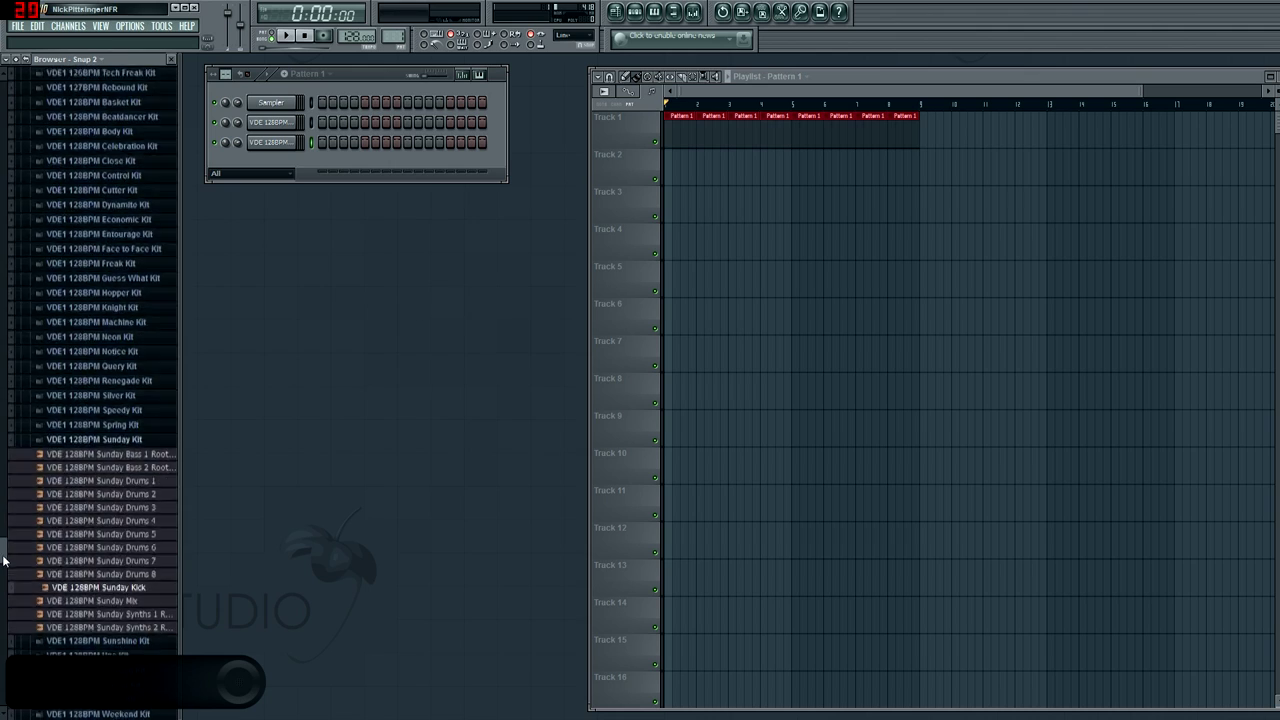
scroll(2, 484, up, 1)
scroll(2, 484, up, 7)
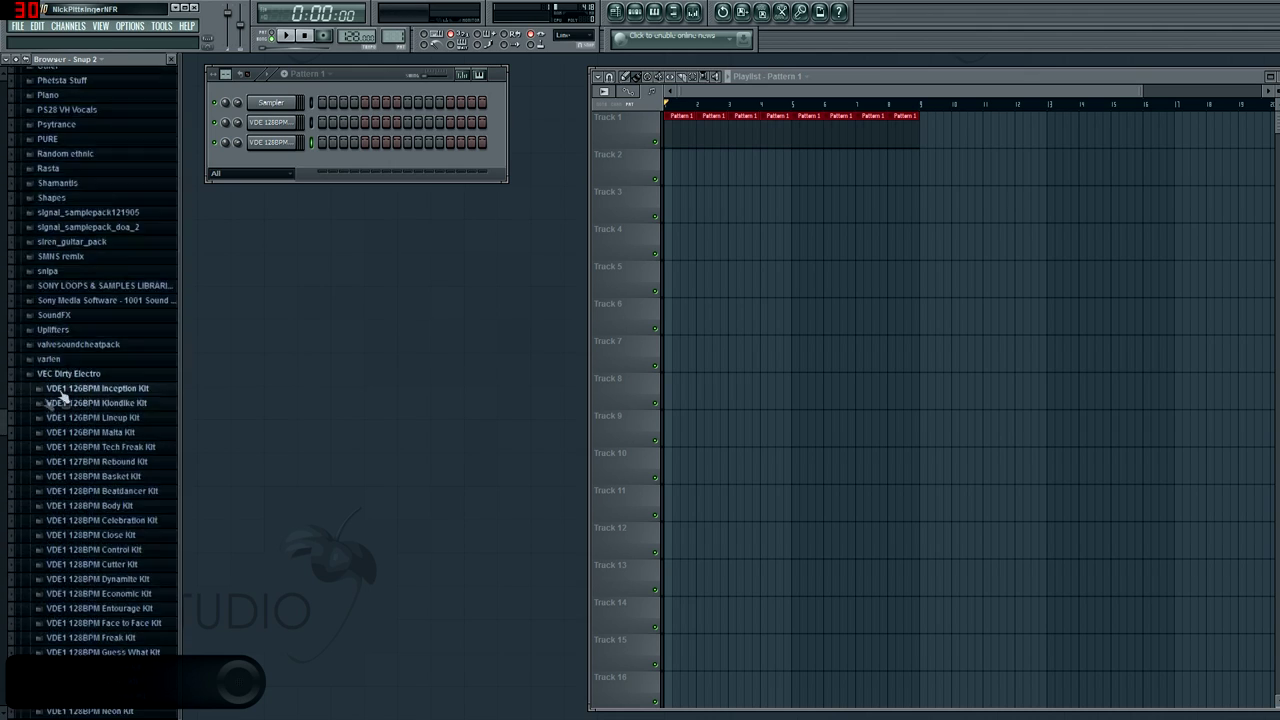
click(75, 383)
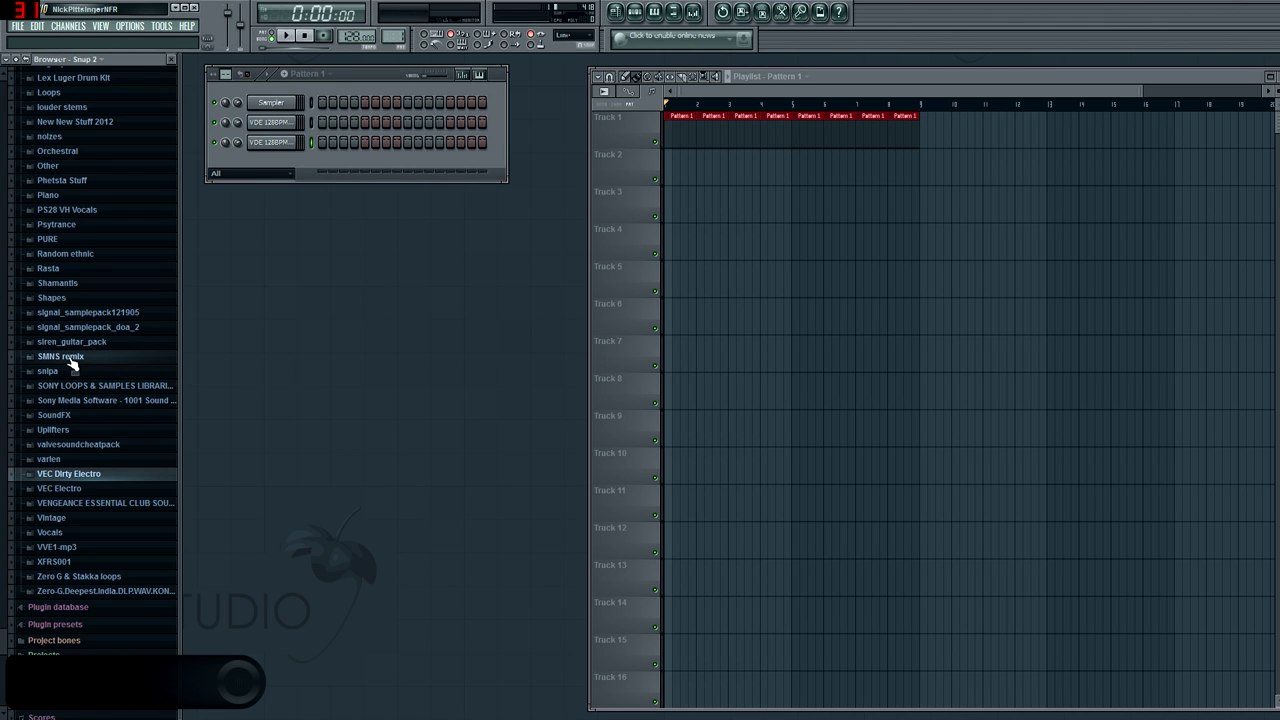
scroll(94, 383, up, 10)
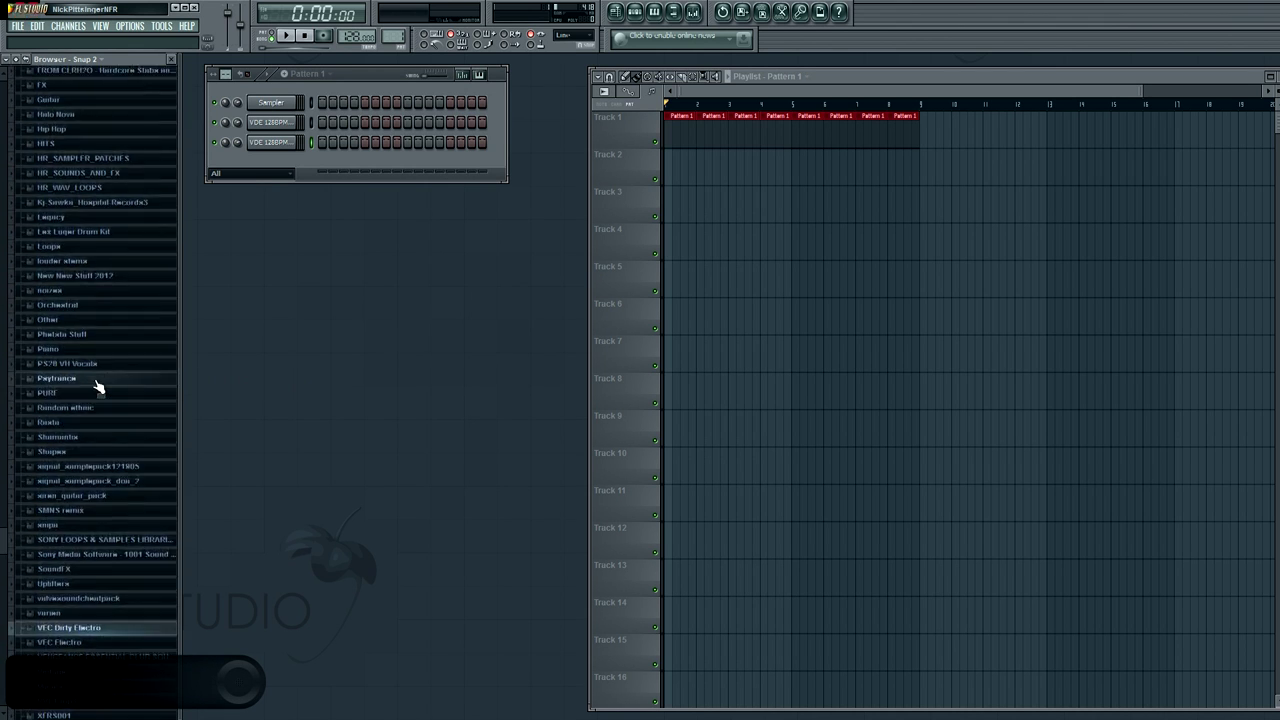
scroll(98, 387, up, 8)
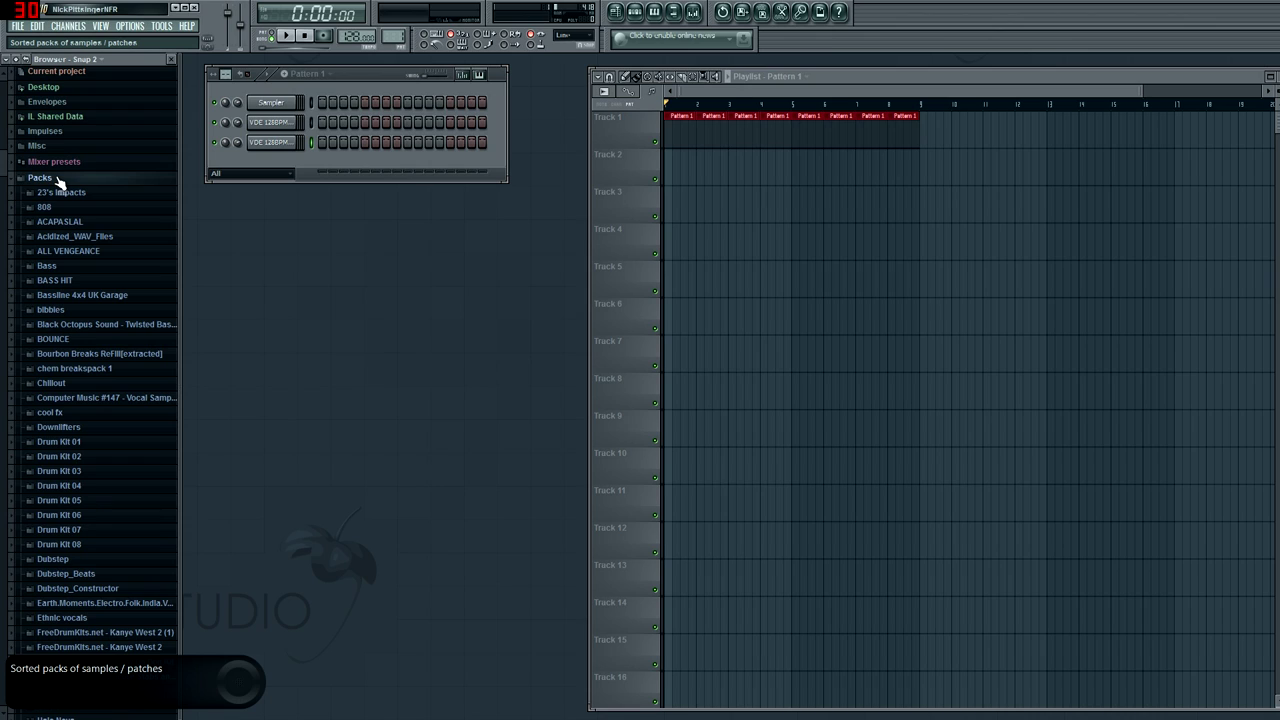
Open the Packs folder in Windows Explorer to view where the samples are stored, and close the window.
right_click(58, 181)
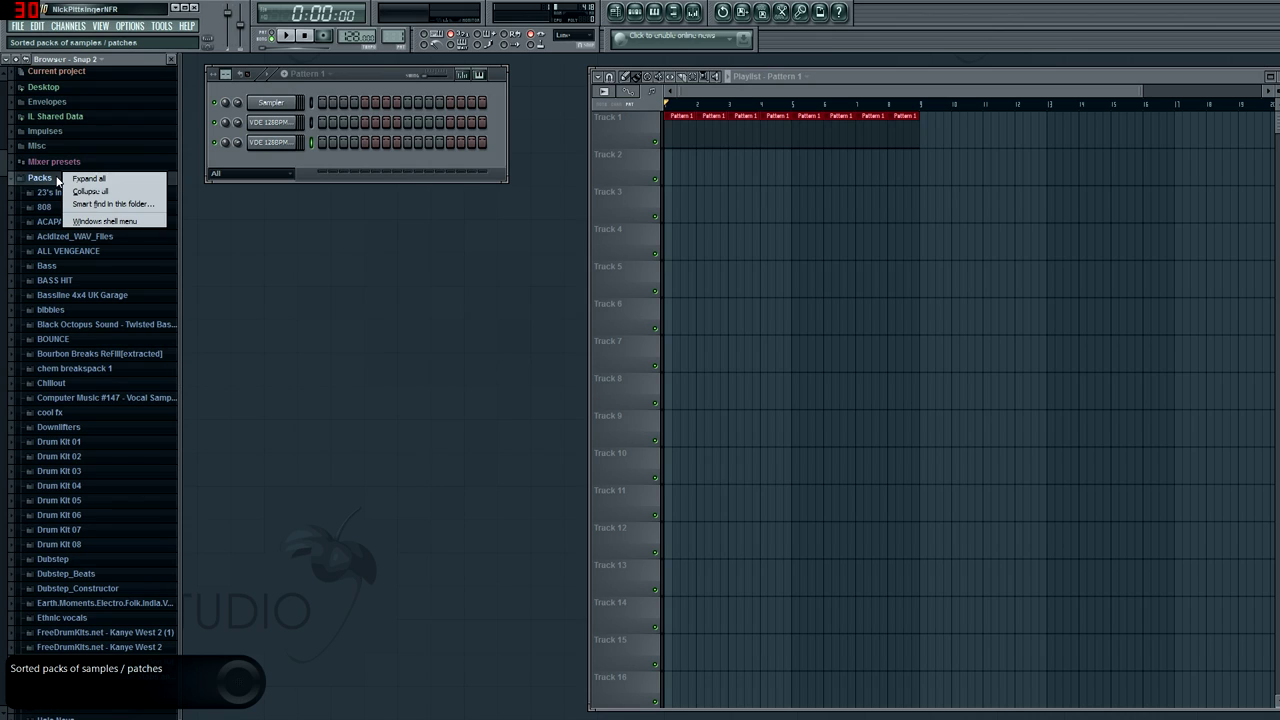
click(97, 221)
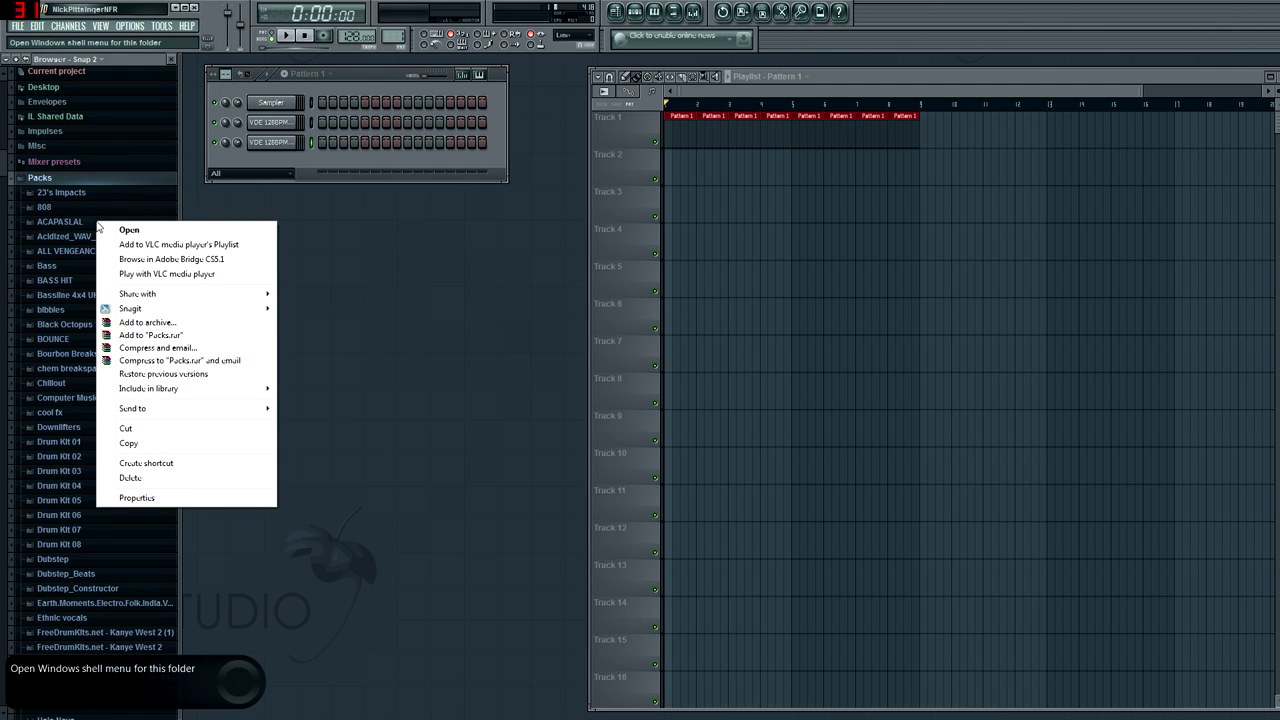
click(128, 230)
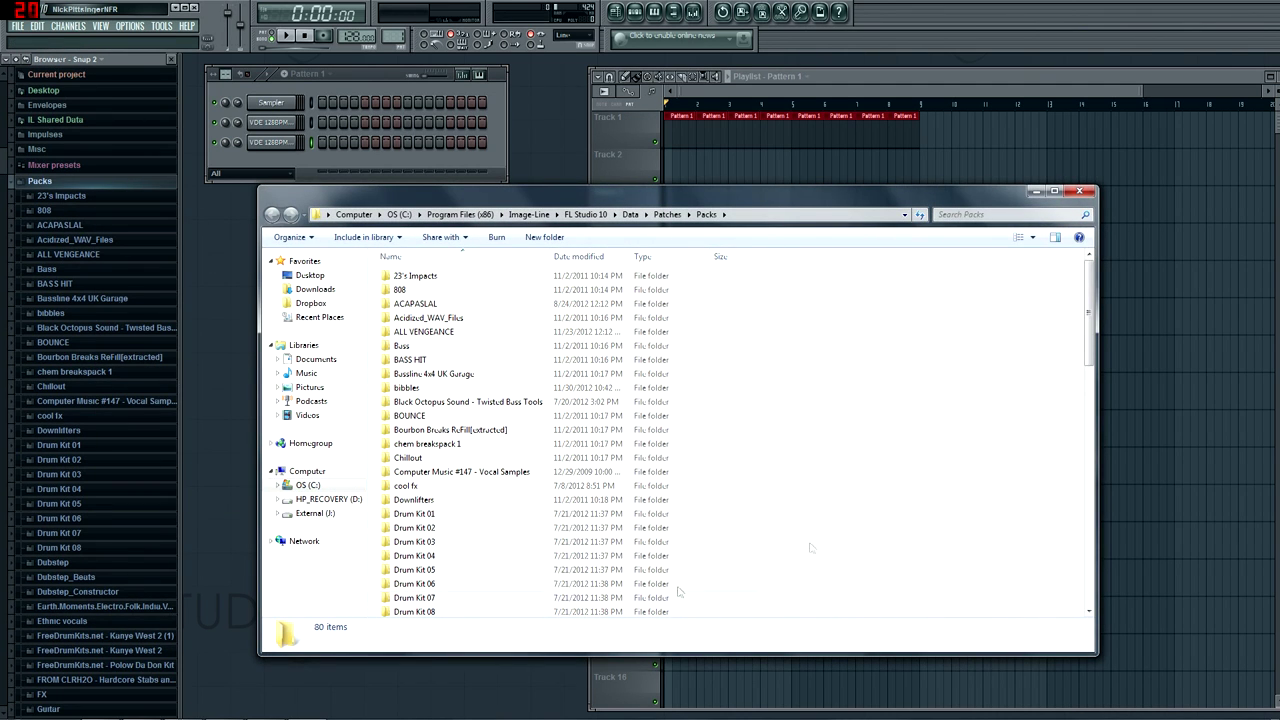
mouse_move(1090, 306)
mouse_down()
mouse_move(1095, 590)
mouse_move(1088, 298)
mouse_up()
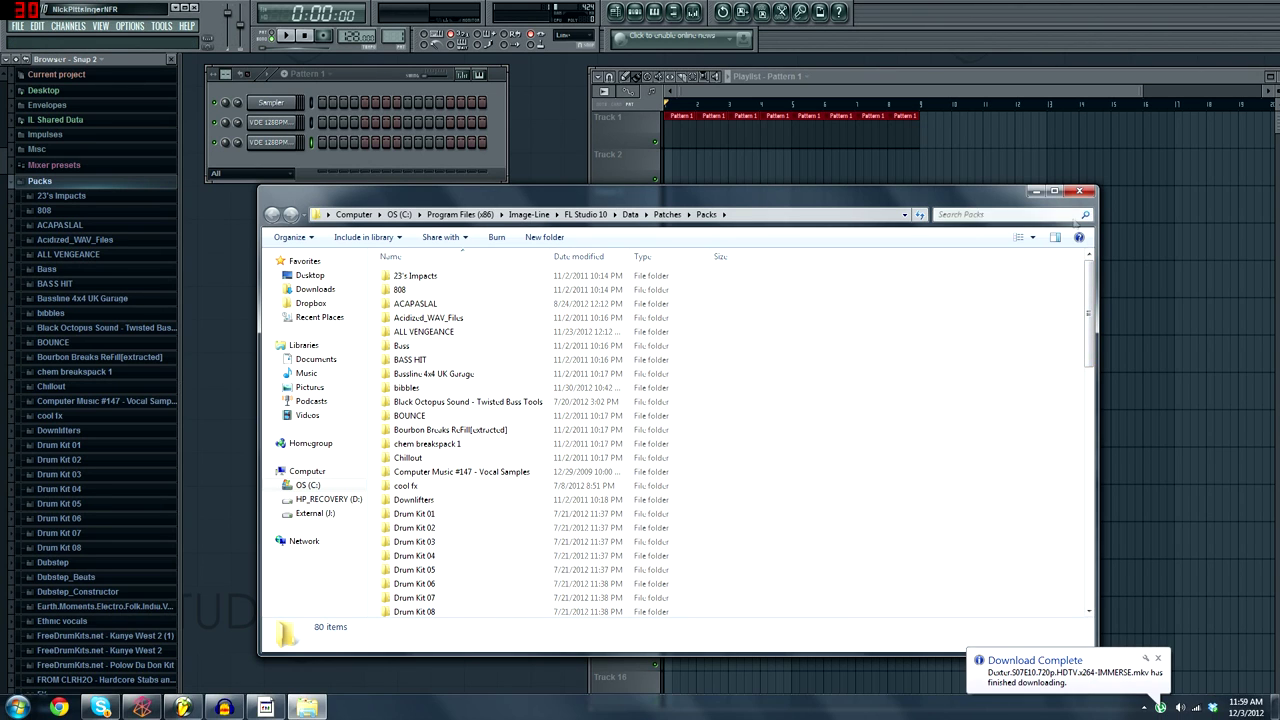
click(1080, 193)
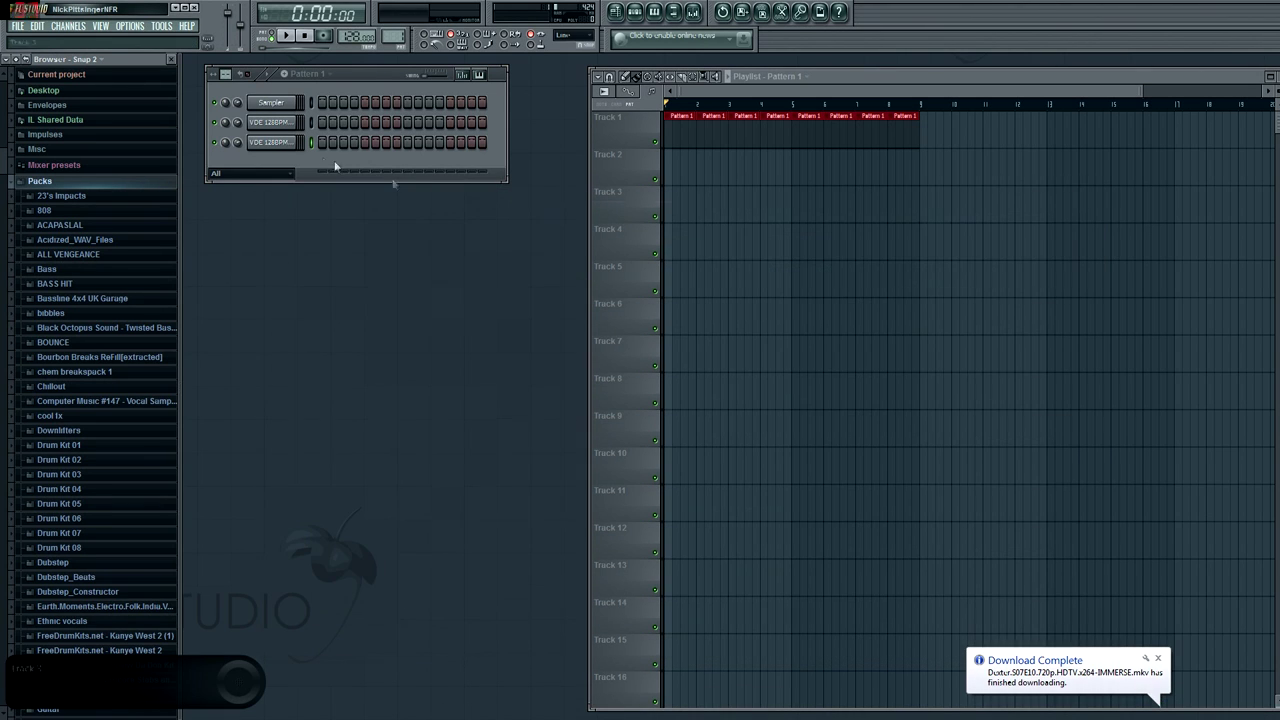
click(1158, 661)
Collapse and re-expand the Packs folder in the browser to demonstrate how it opens.
click(60, 181)
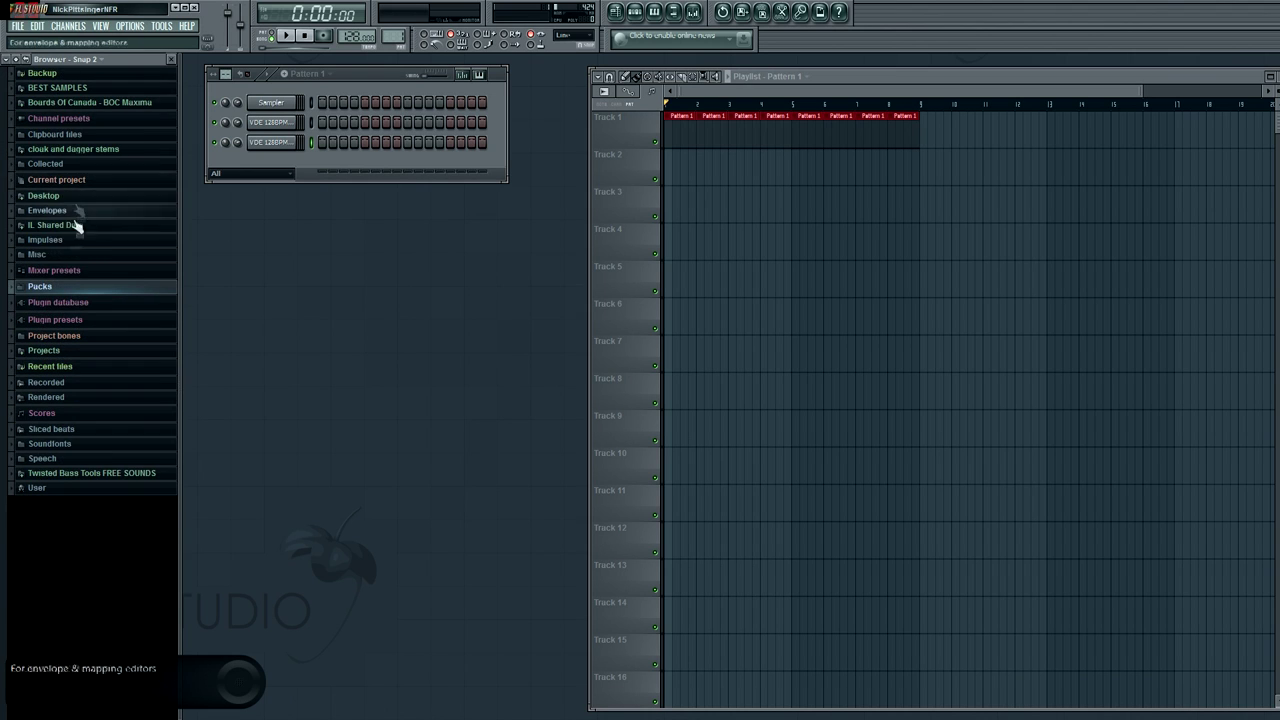
click(69, 288)
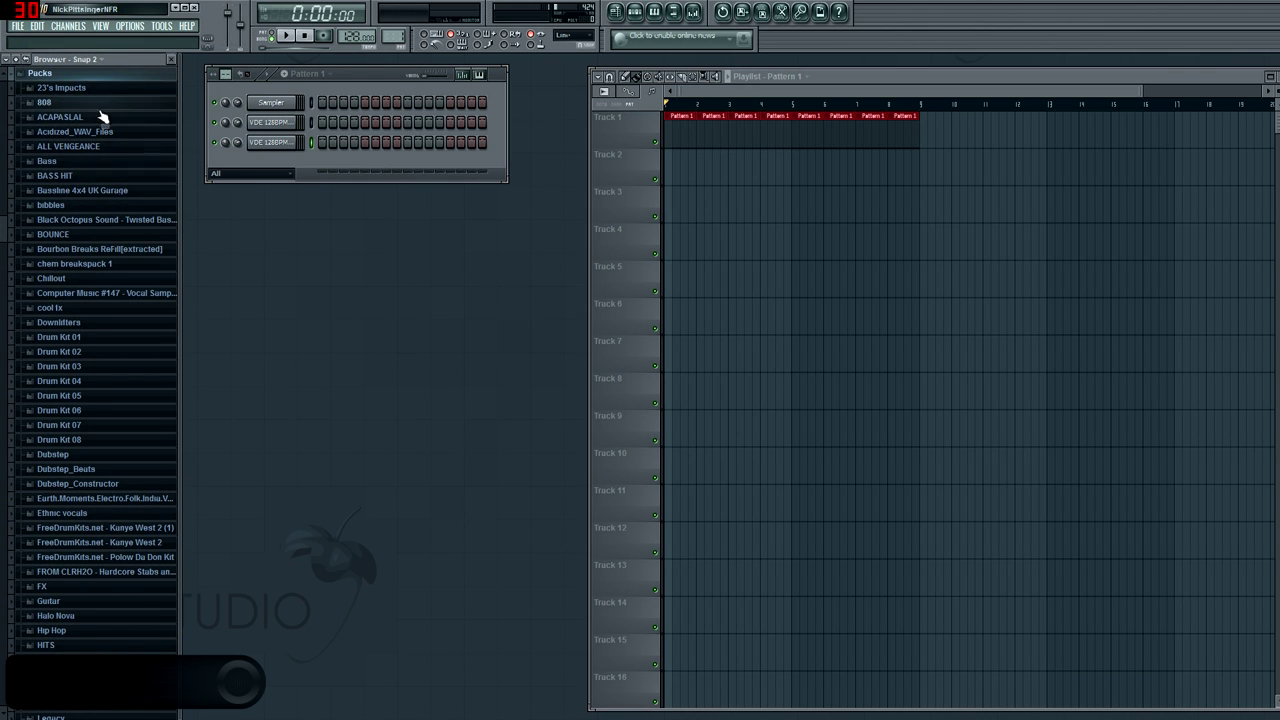
click(79, 75)
click(79, 286)
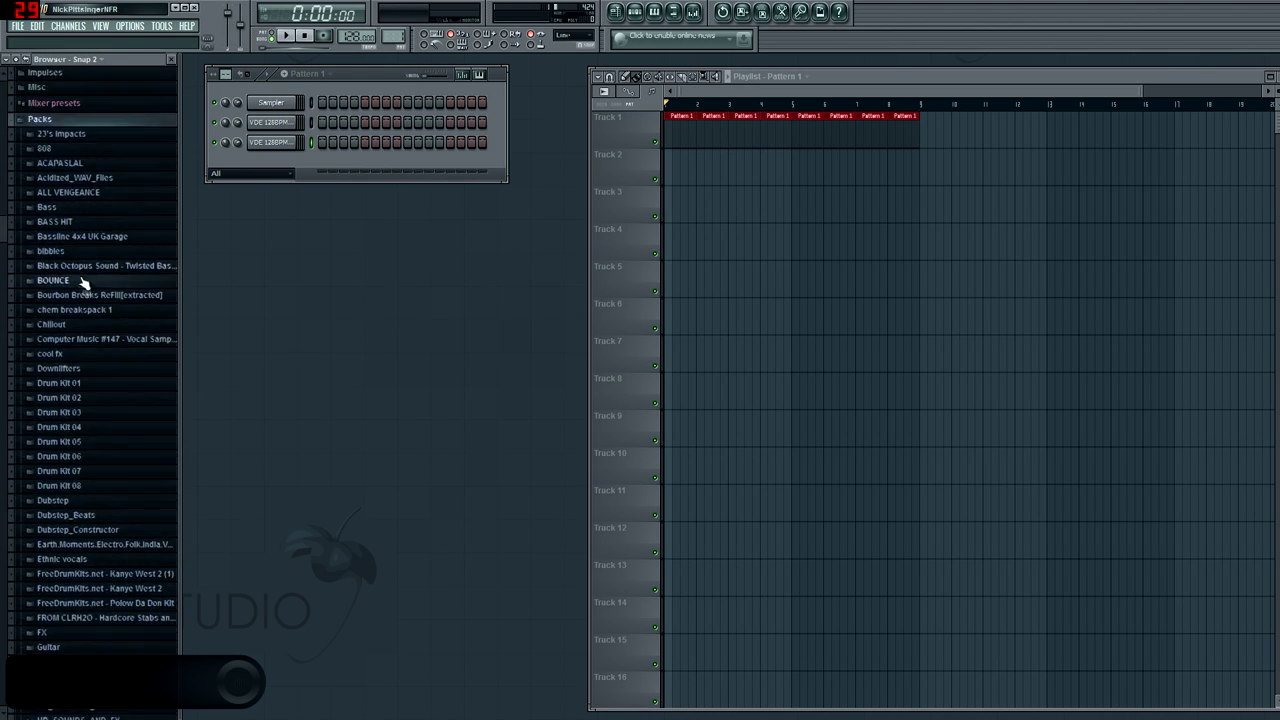
Open the Guess What Kick sample from the VEC Dirty Electro folder's VDE1 128BPM Guess What Kit in a new channel.
drag(5, 247, 3, 596)
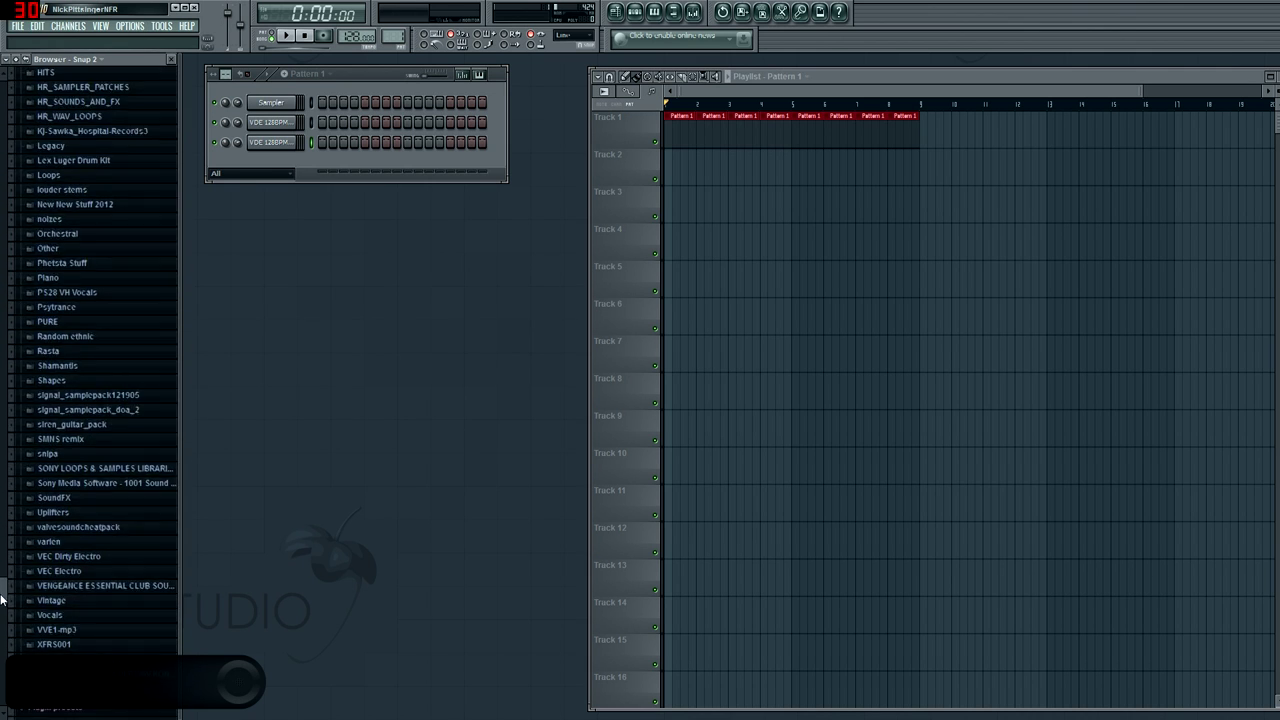
click(88, 562)
click(95, 355)
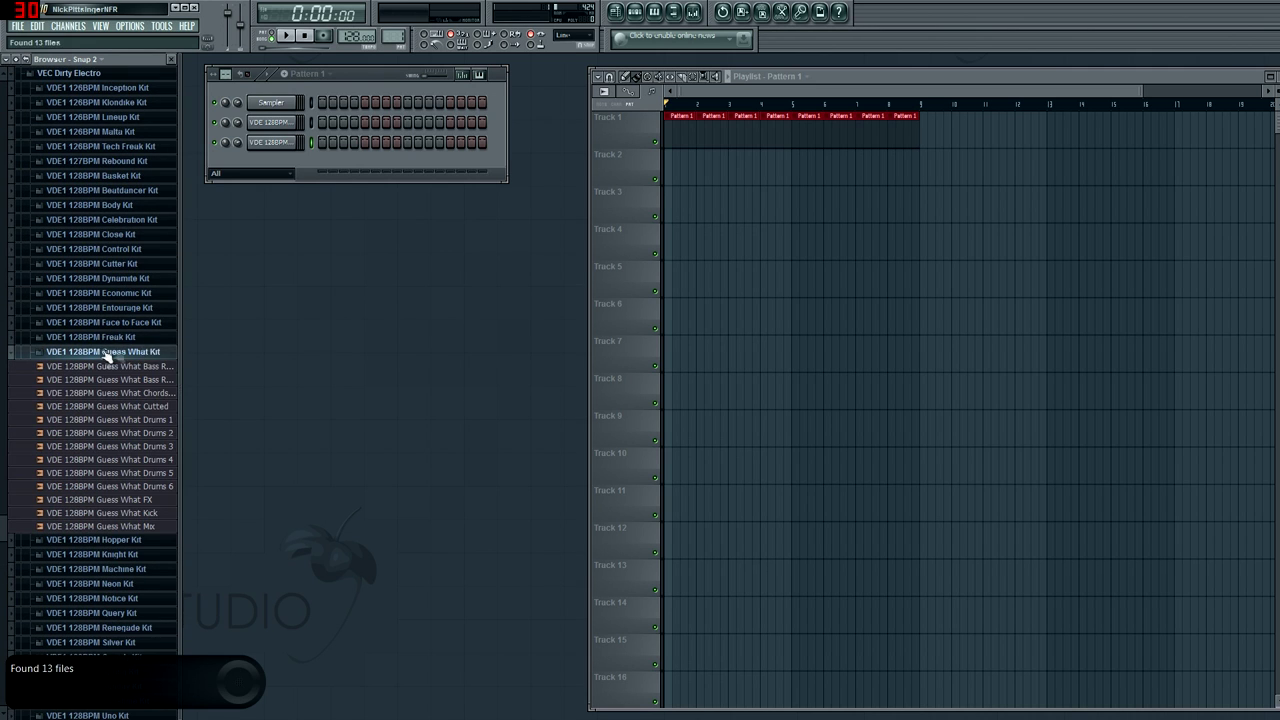
right_click(120, 514)
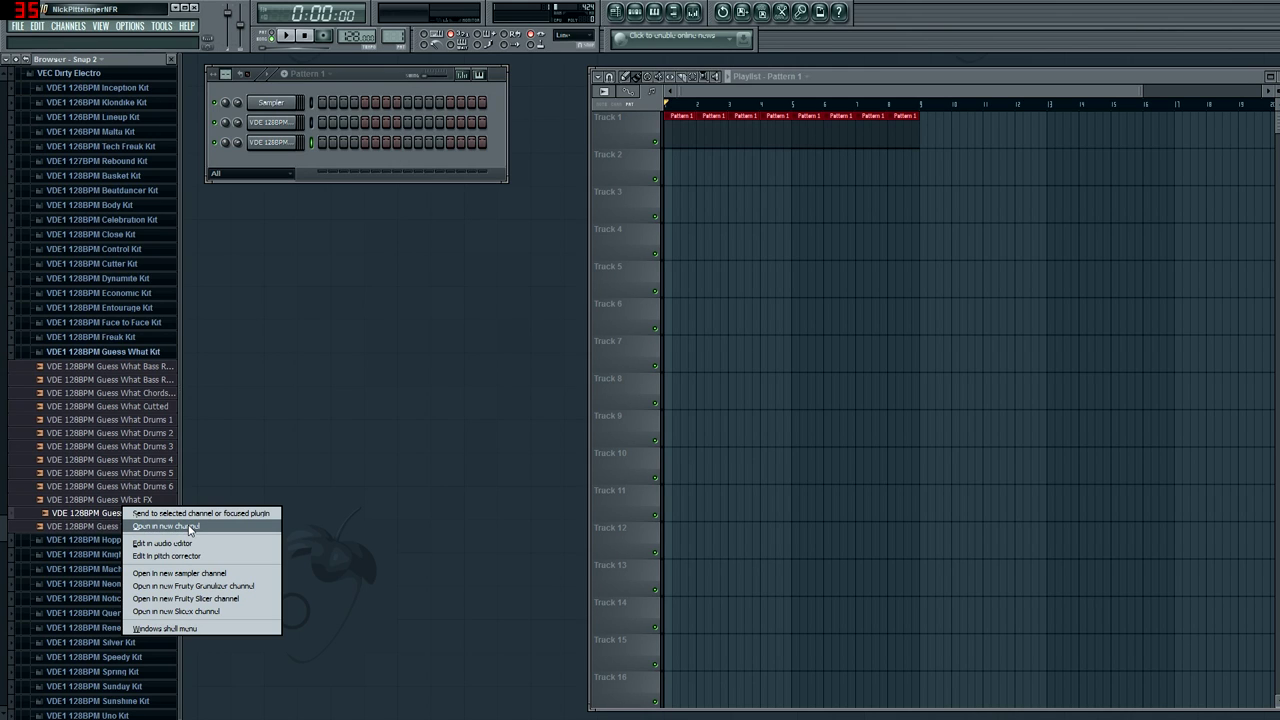
click(190, 528)
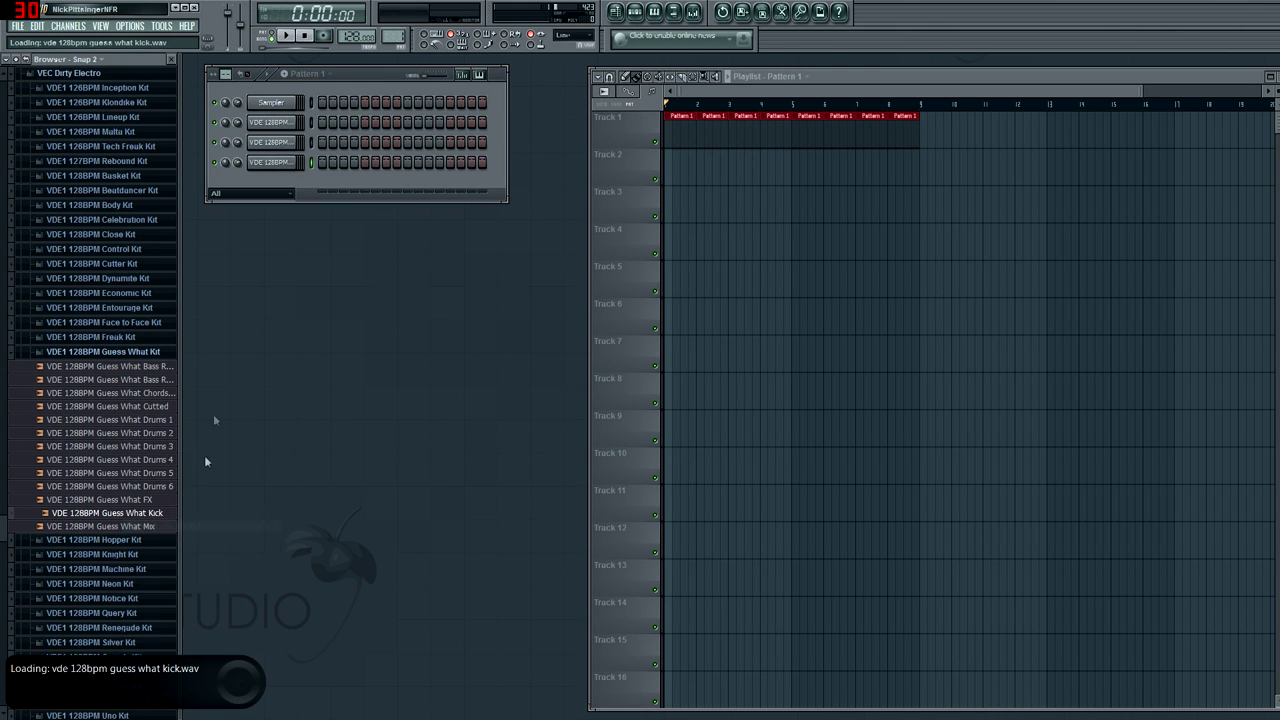
Open the piano roll for the Guess What Kick channel and change the keyboard view from note labels to piano keys.
right_click(275, 170)
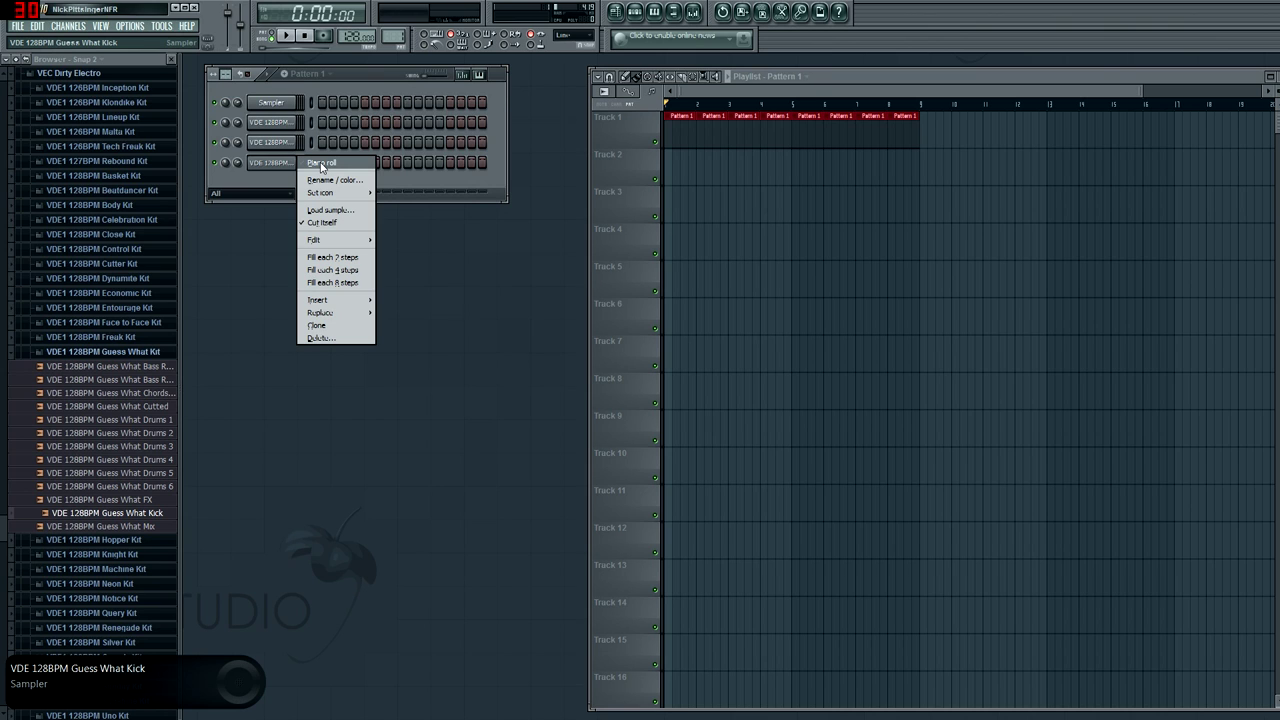
click(321, 165)
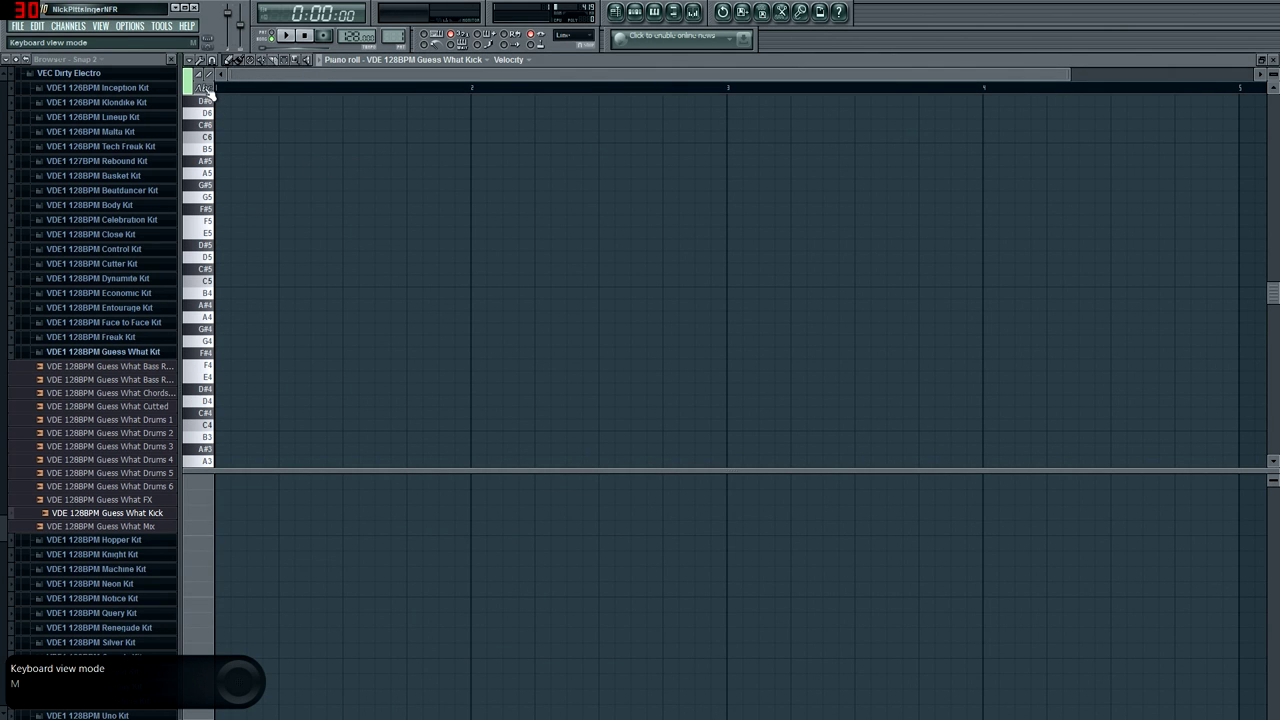
click(209, 88)
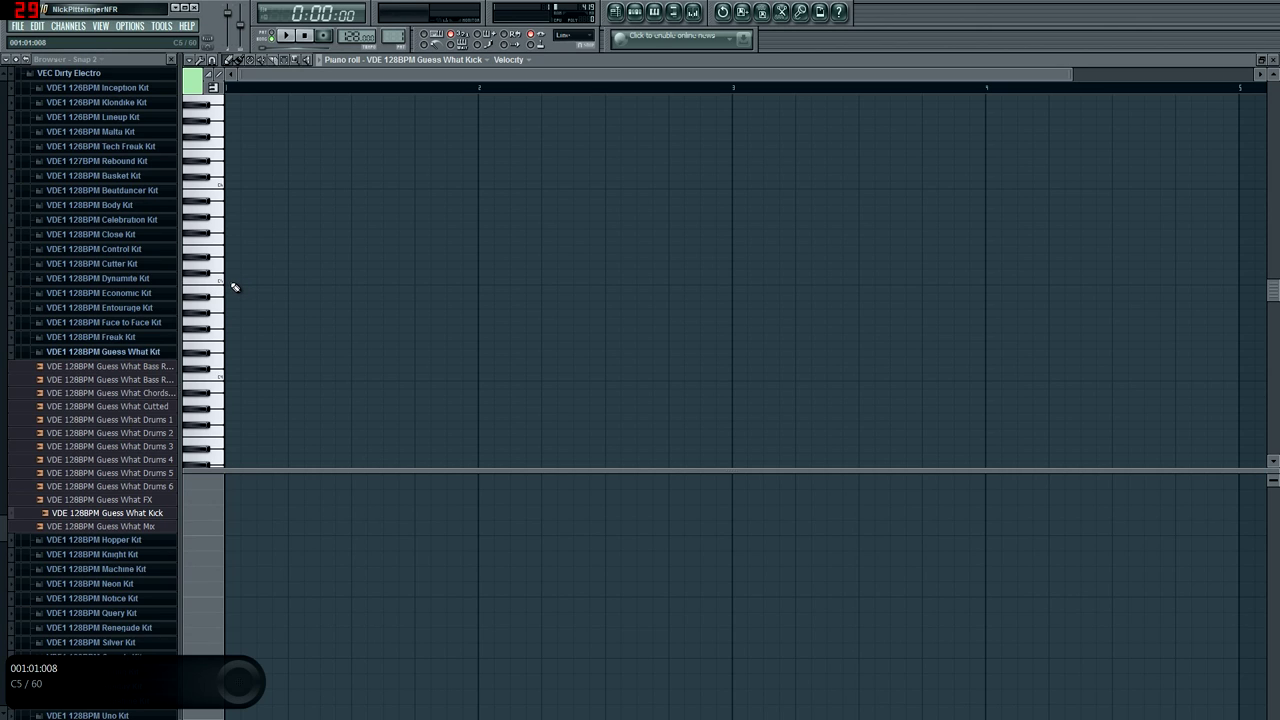
Try out test notes such as D3 and C5 at the start of bar 1, erase them and close the piano roll.
click(232, 112)
right_click(232, 112)
click(228, 458)
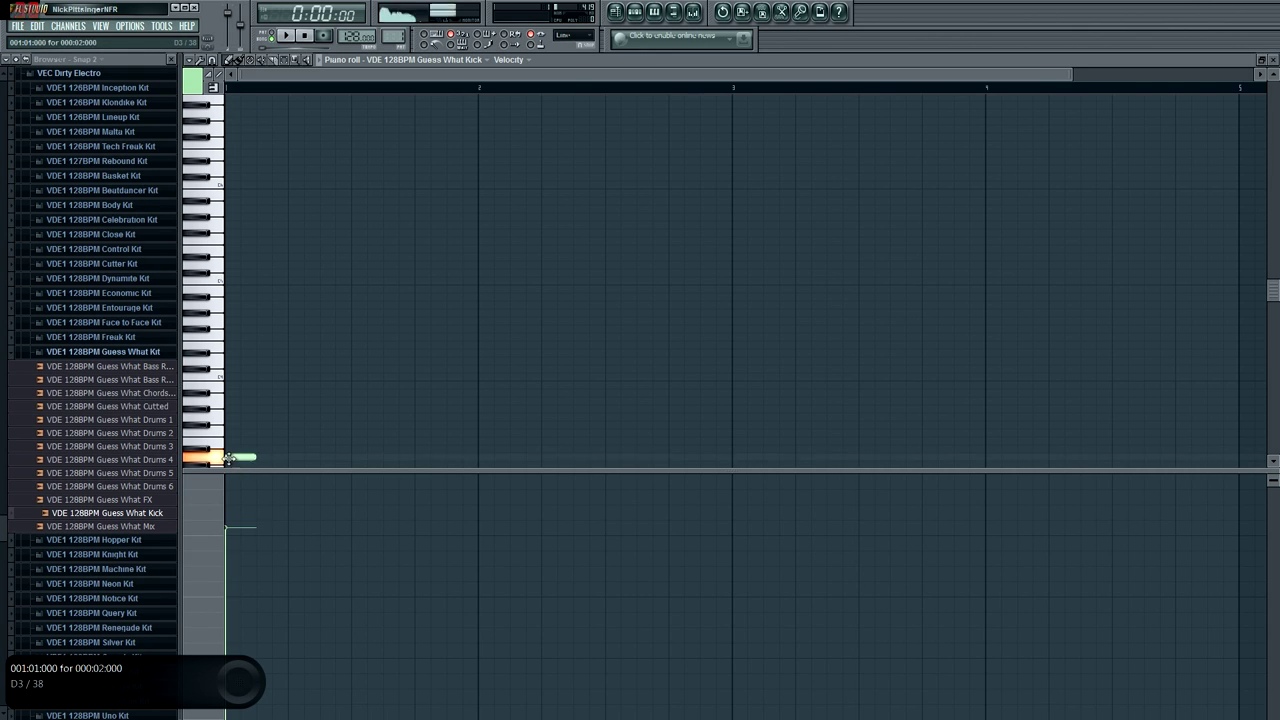
drag(237, 462, 247, 282)
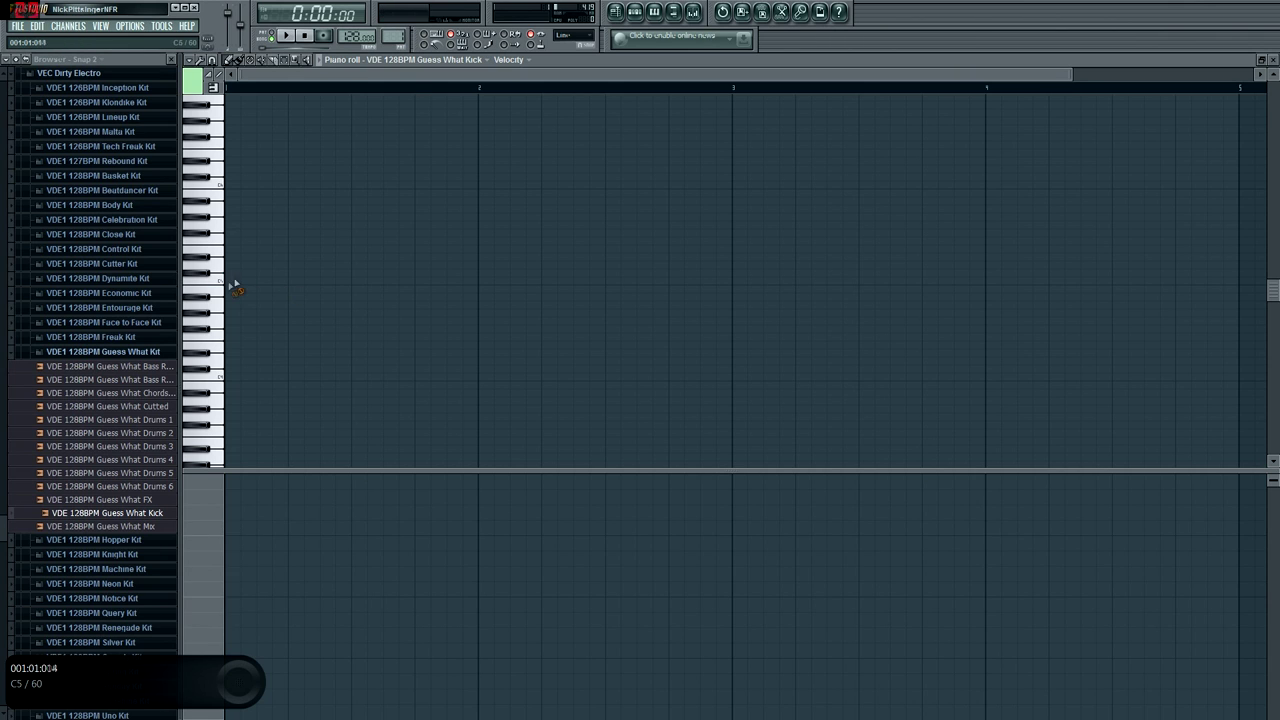
click(1271, 59)
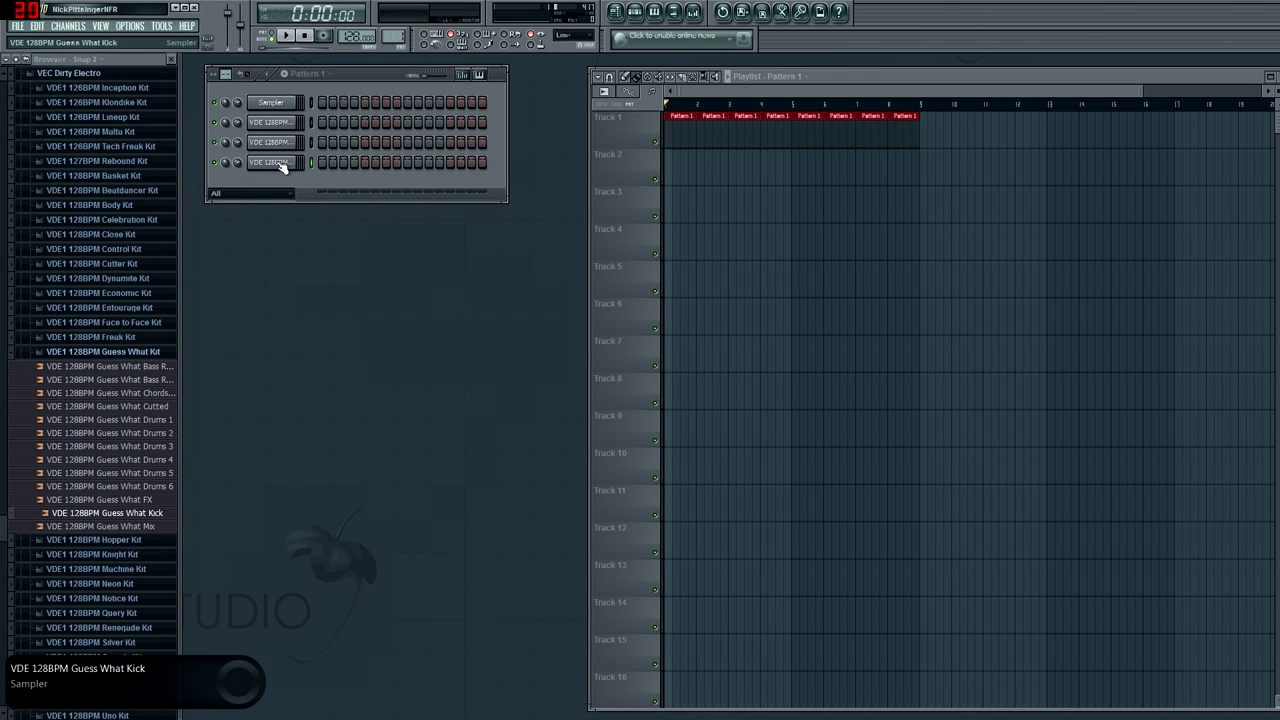
Program hits on steps 1, 3, 5, 9 and 13 of the Guess What Kick channel.
click(323, 162)
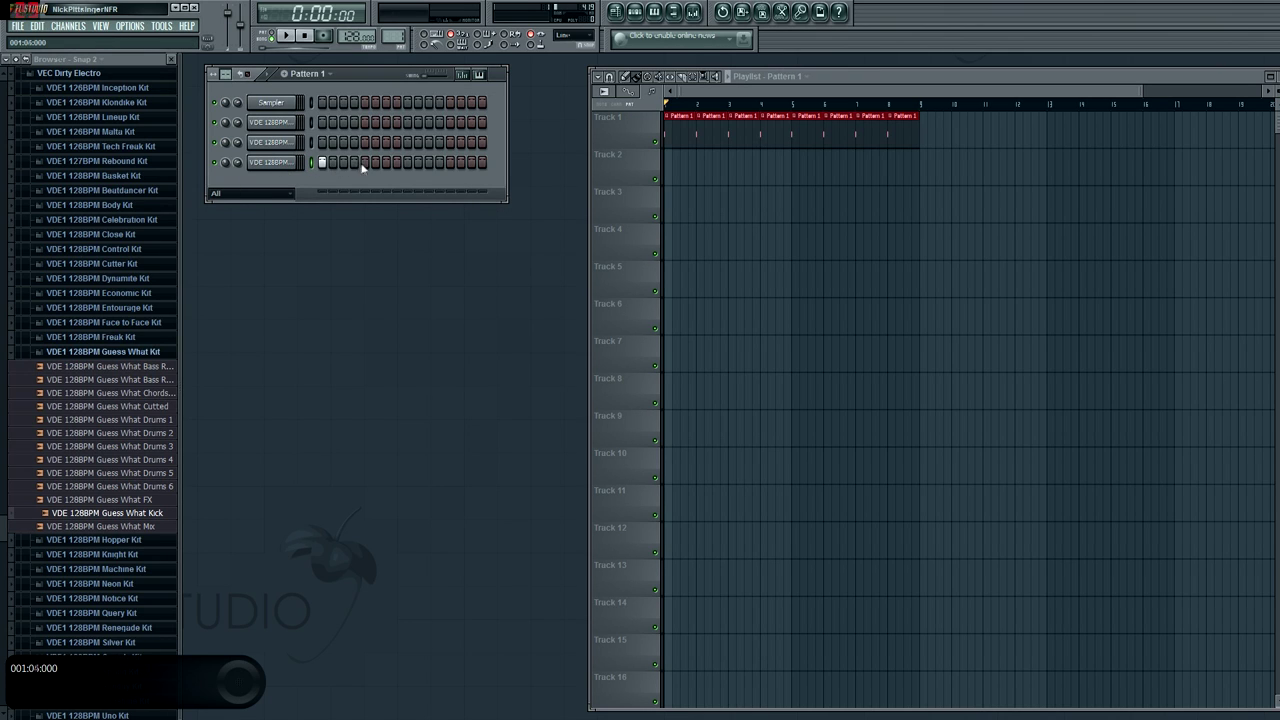
click(364, 163)
click(406, 162)
click(449, 163)
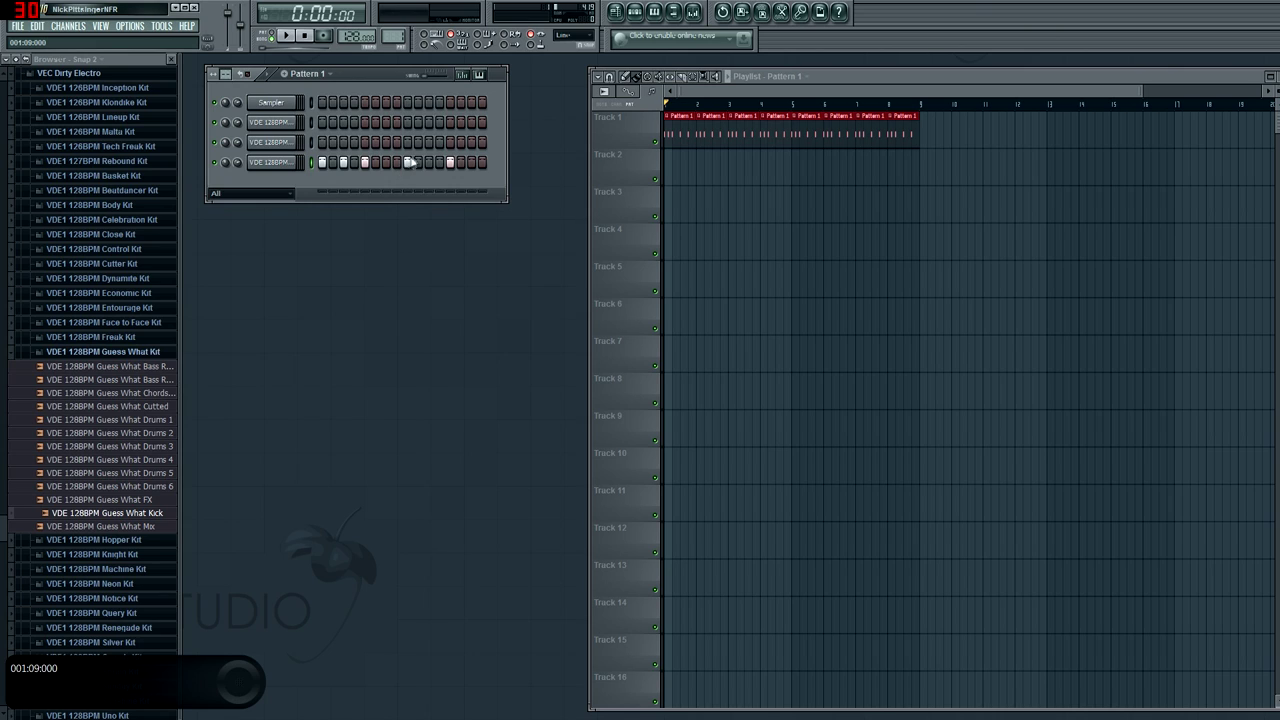
Preview the kick pattern, toggle step 4 for another preview, and clear all steps in the Guess What Kick row.
click(286, 36)
click(304, 37)
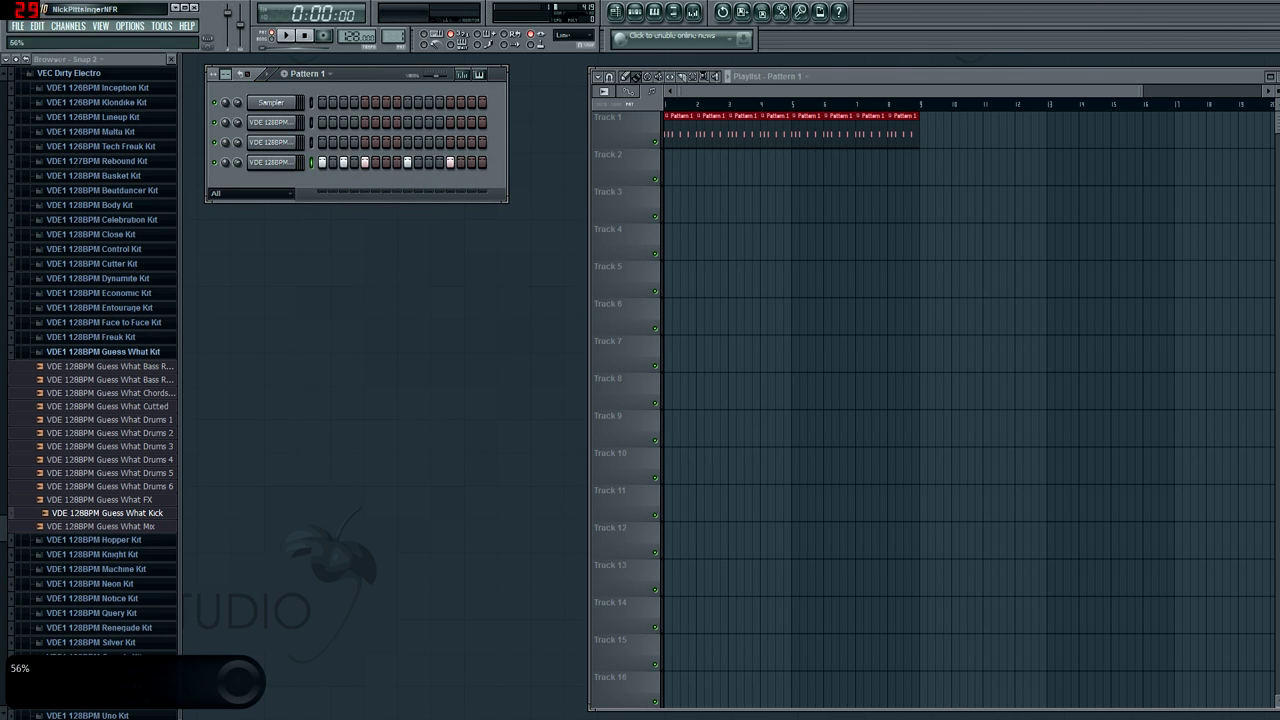
click(353, 166)
click(285, 36)
click(305, 36)
drag(482, 163, 270, 167)
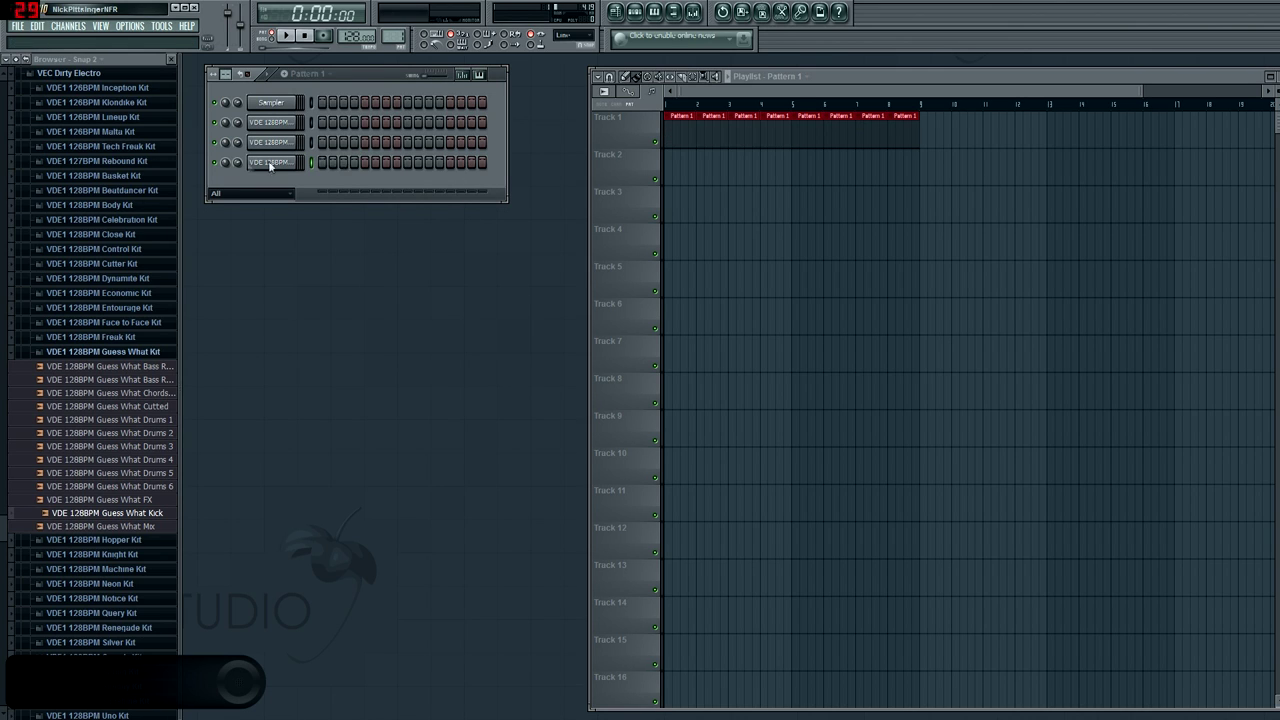
Program hits on steps 1, 5, 9 and 13 of the Guess What Kick row and shift the step sequencer window slightly.
right_click(241, 164)
click(414, 184)
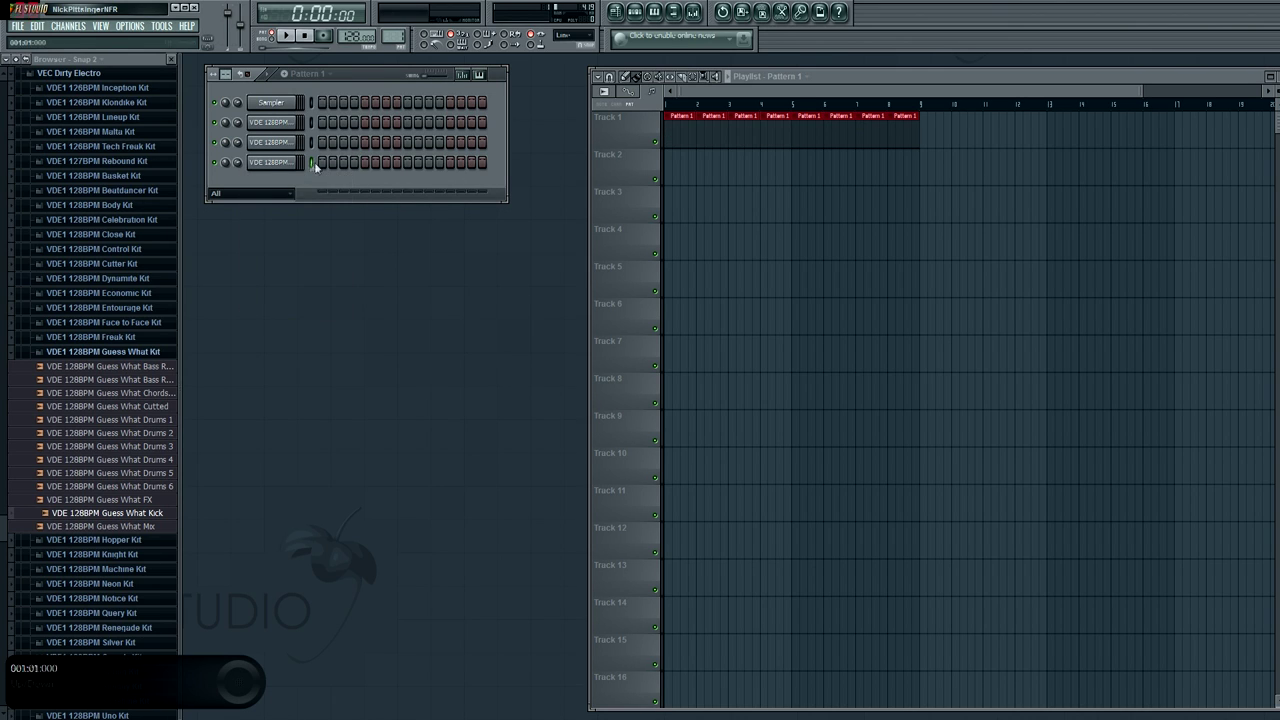
click(321, 162)
click(365, 162)
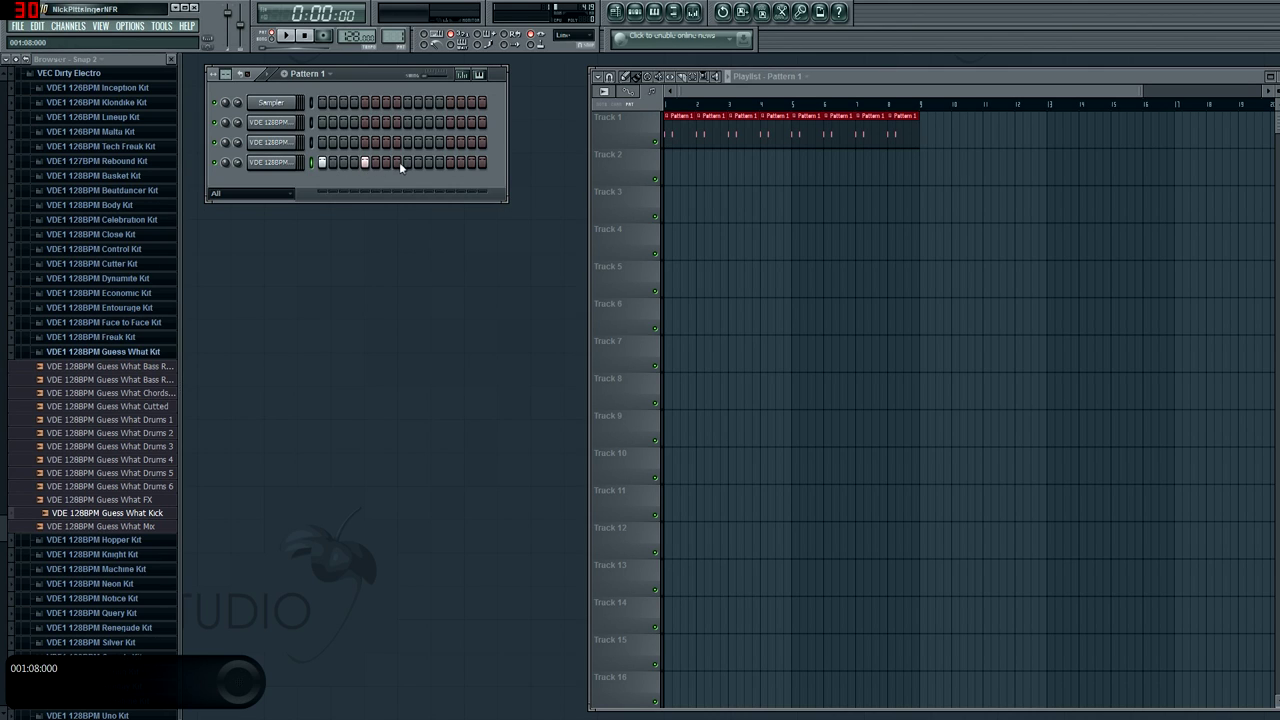
click(406, 162)
drag(362, 79, 347, 73)
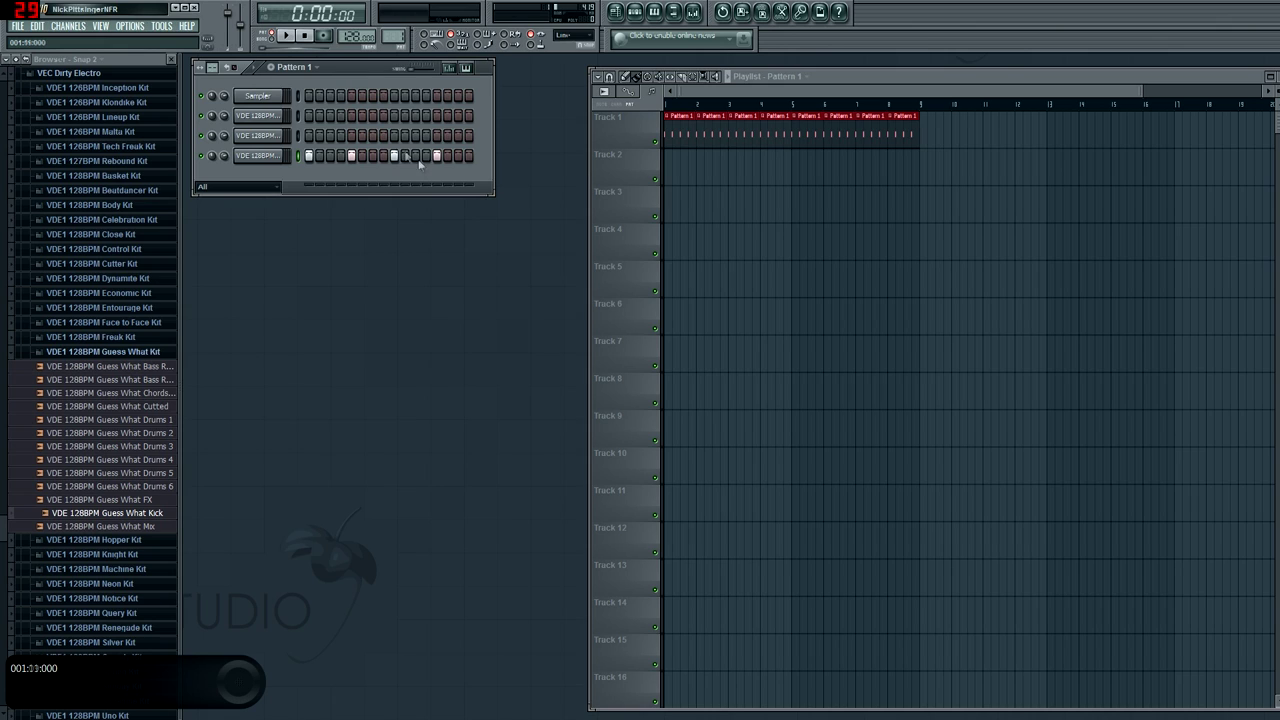
Preview VDE 128BPM Freak Drums 2 from the VDE1 128BPM Freak Kit folder and open it in a new Fruity Slicer channel.
click(140, 352)
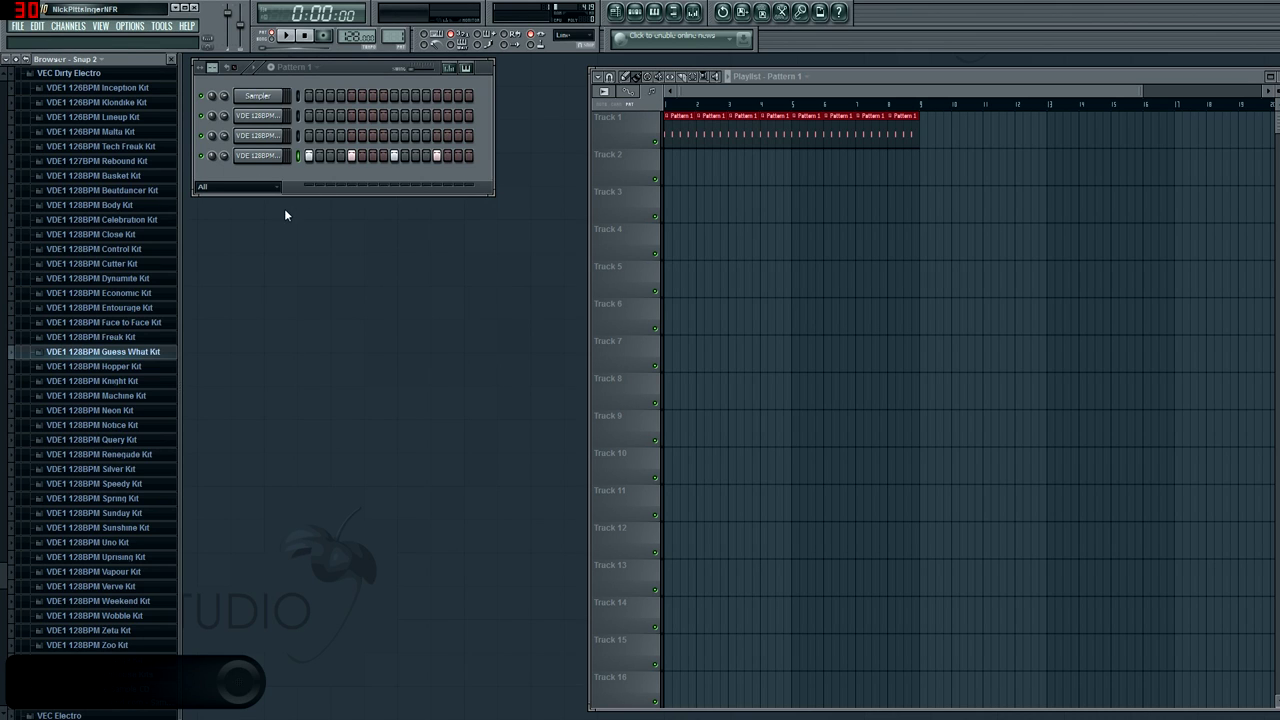
click(165, 353)
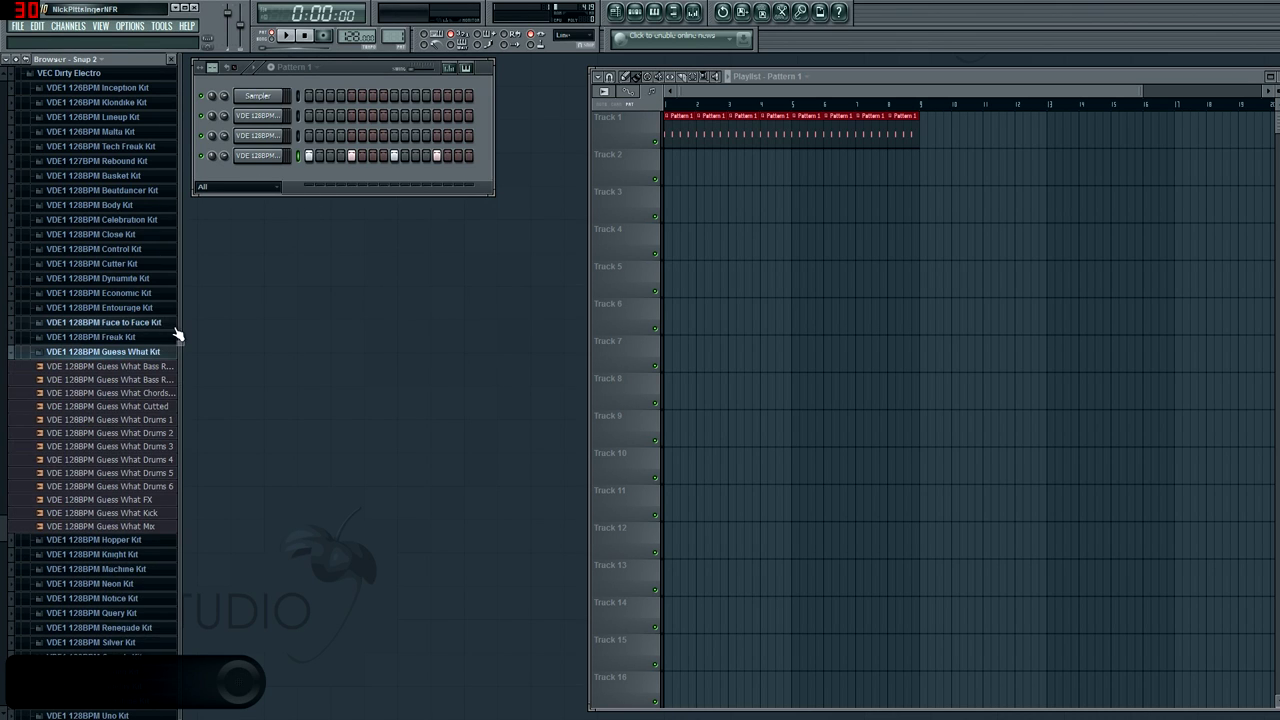
click(145, 338)
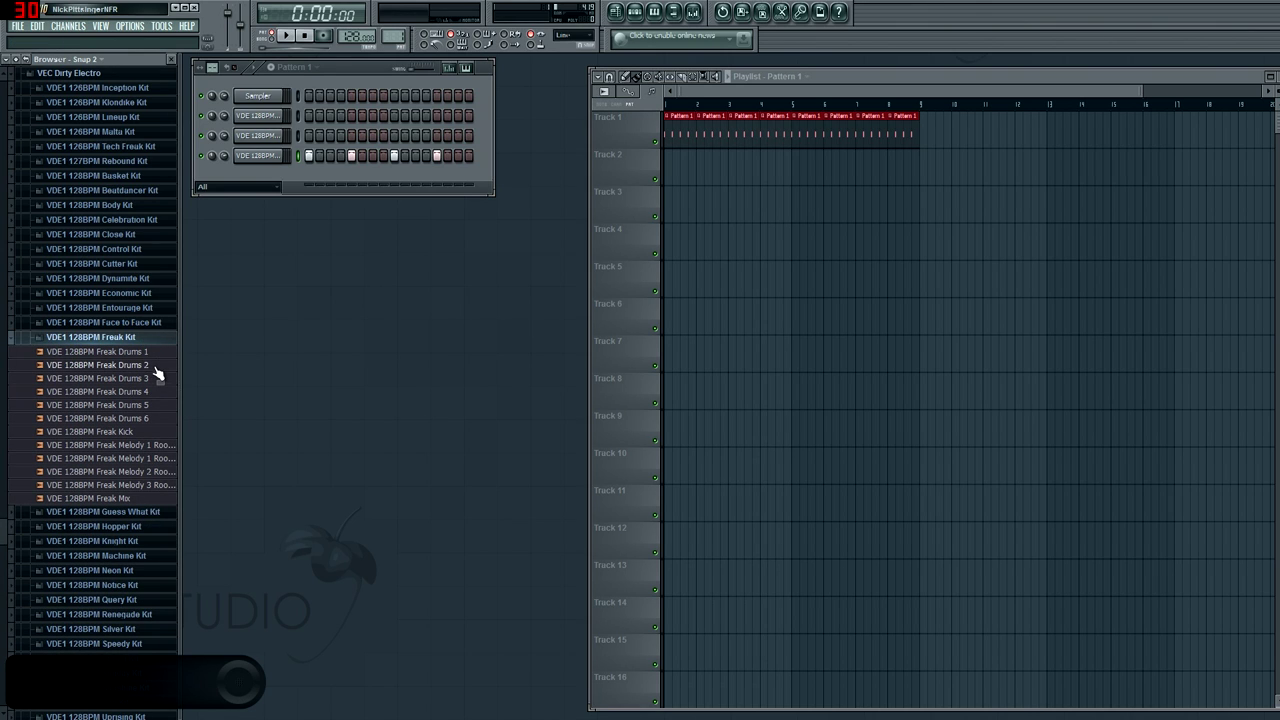
click(153, 366)
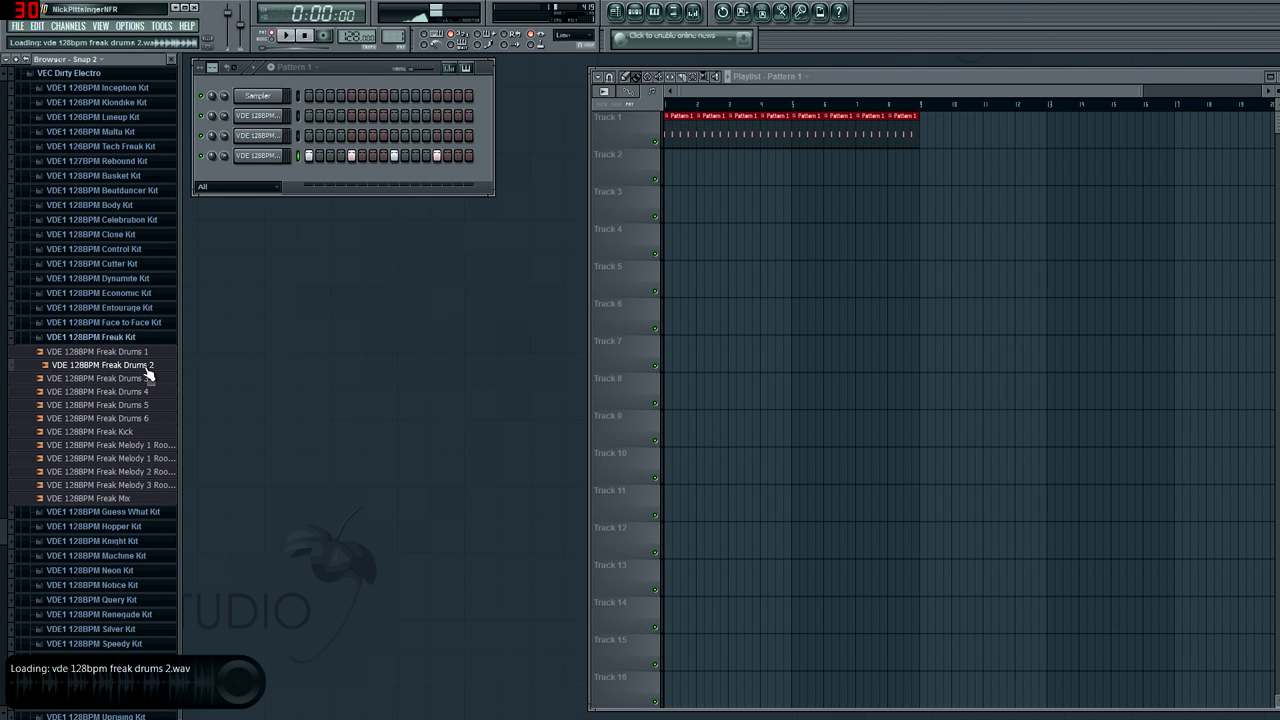
click(306, 40)
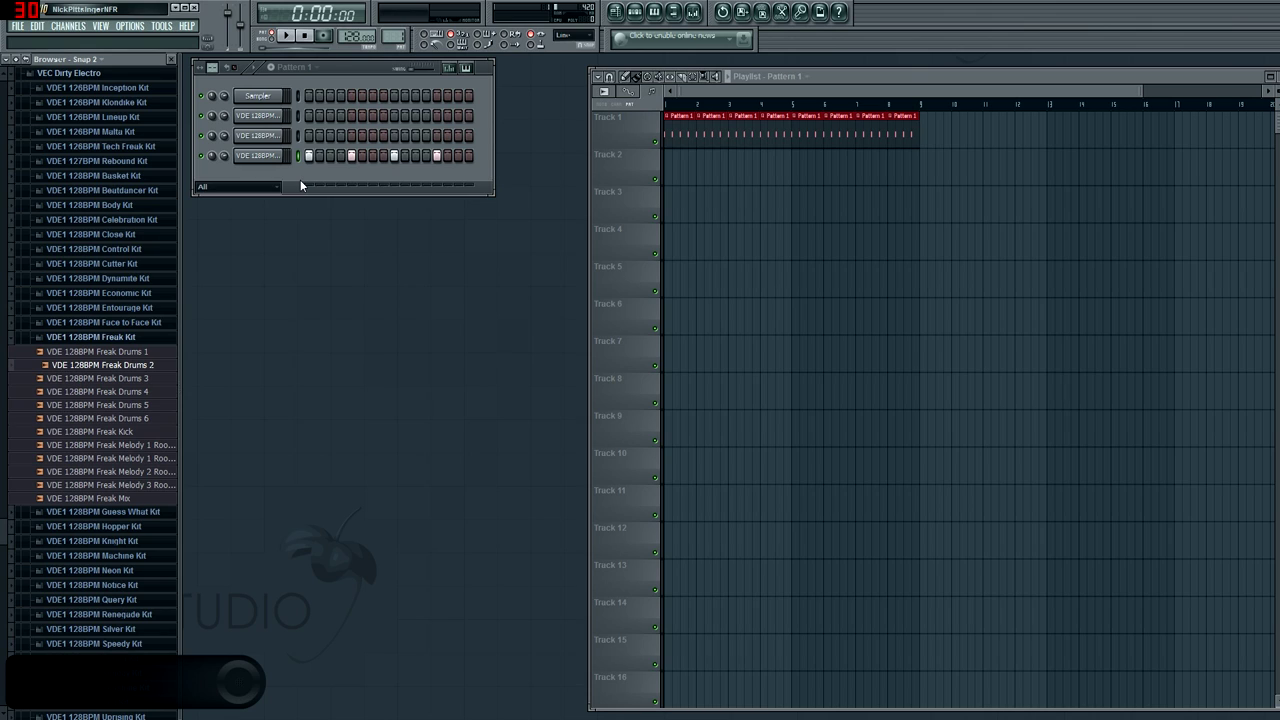
right_click(148, 368)
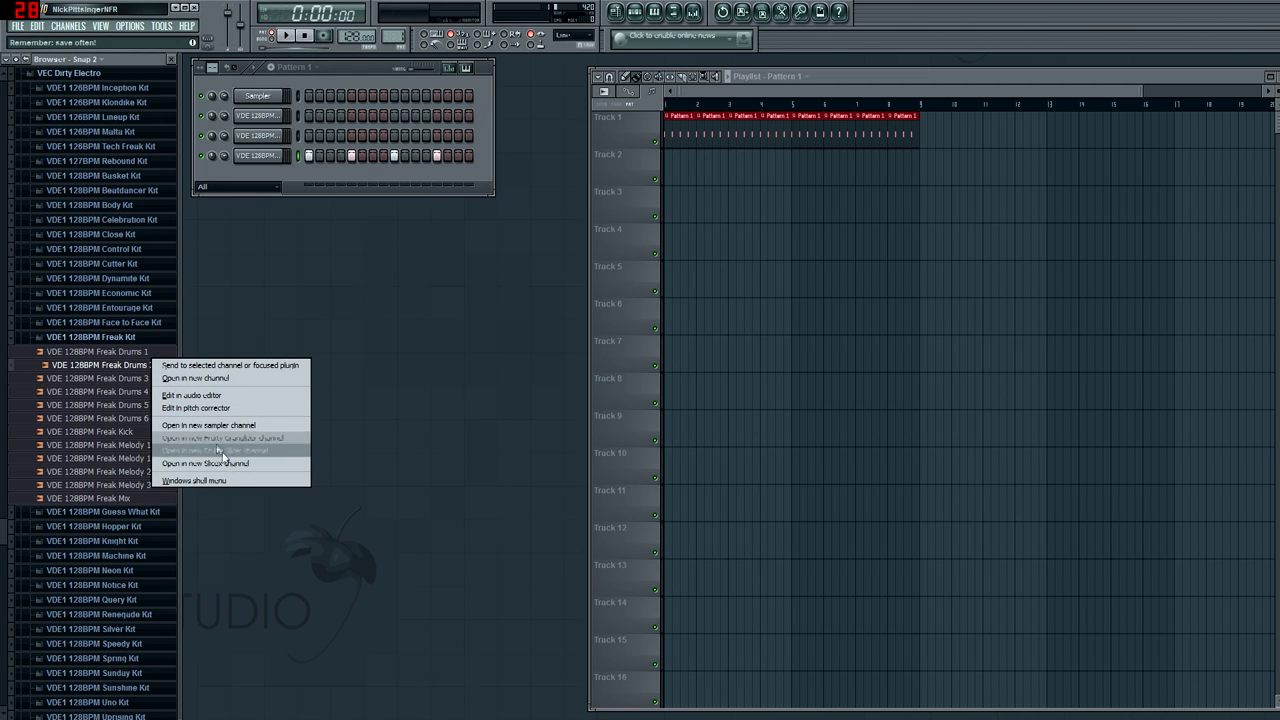
click(229, 456)
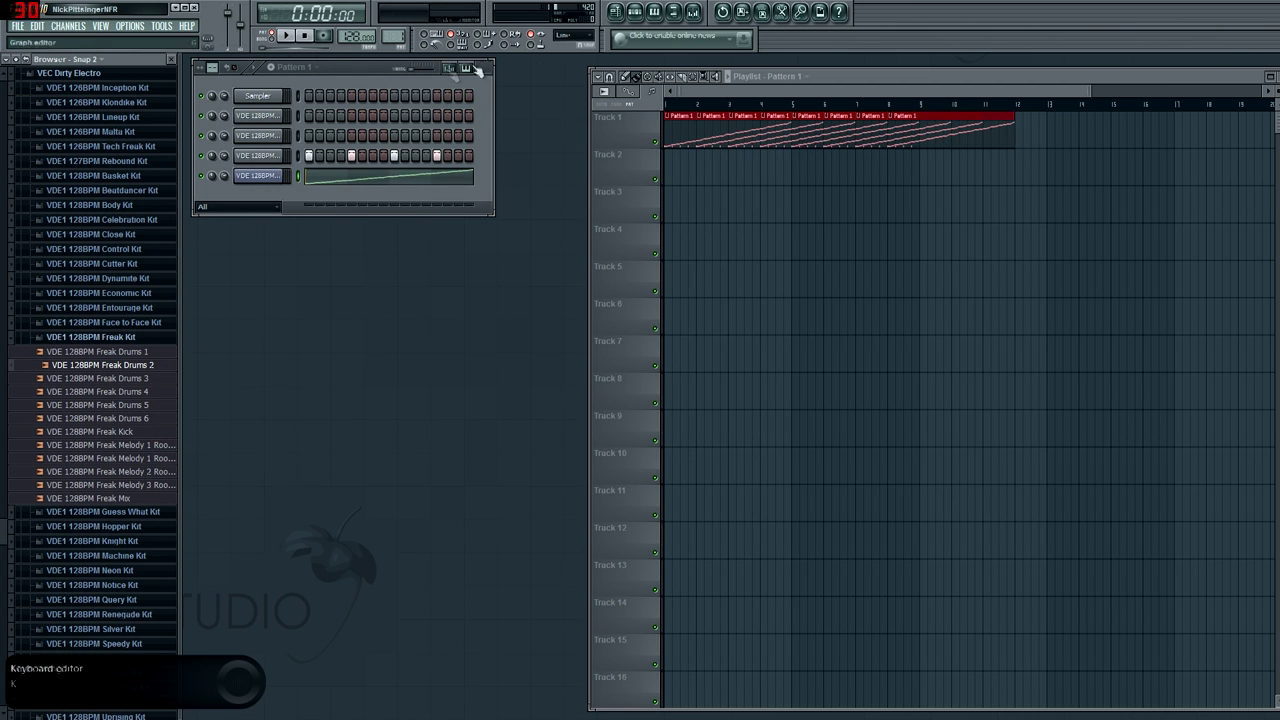
Delete the repeated Pattern 1 clips from Track 1 of the playlist, keeping only the clip that starts at bar 1.
right_click(830, 129)
right_click(868, 124)
right_click(880, 126)
right_click(882, 126)
right_click(775, 125)
right_click(768, 125)
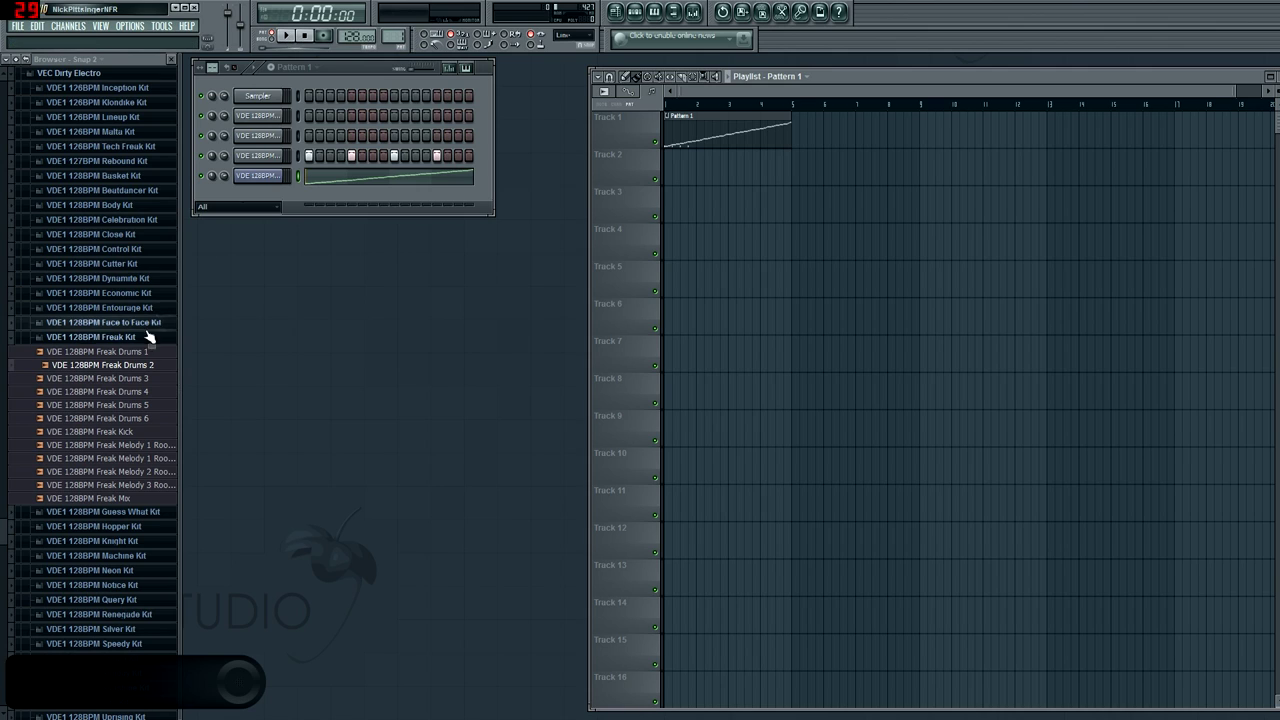
right_click(143, 366)
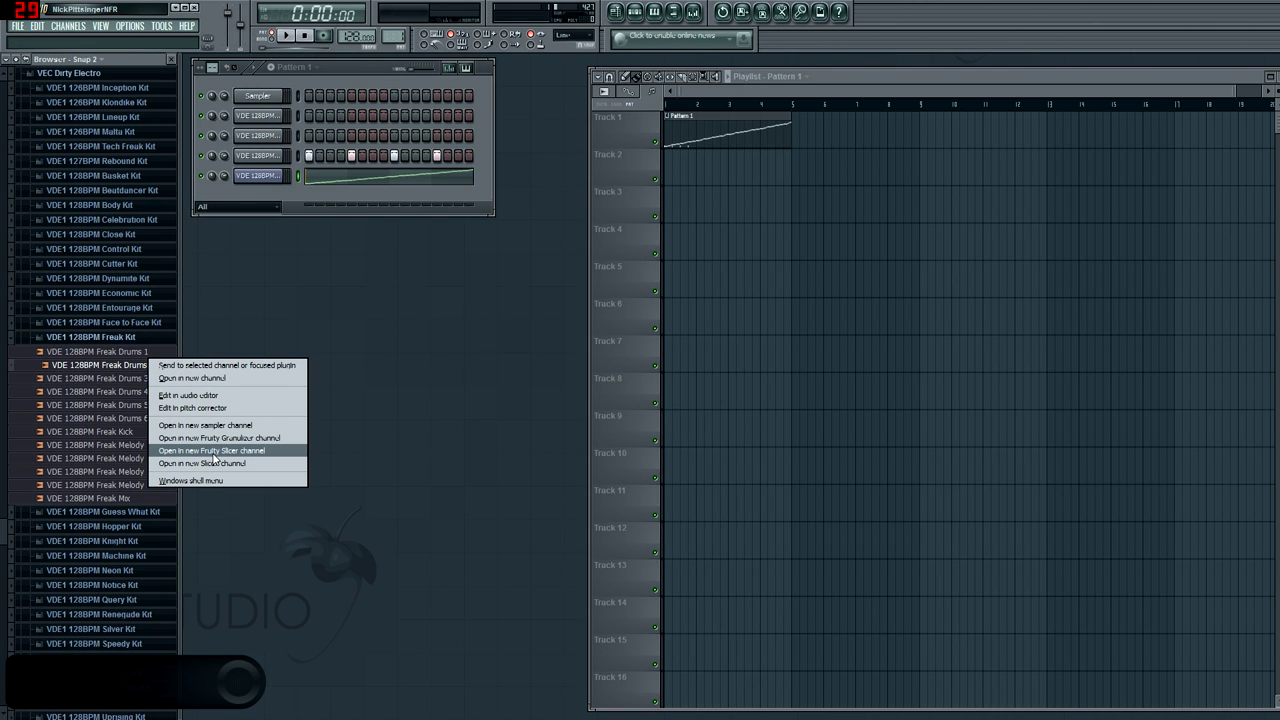
click(460, 314)
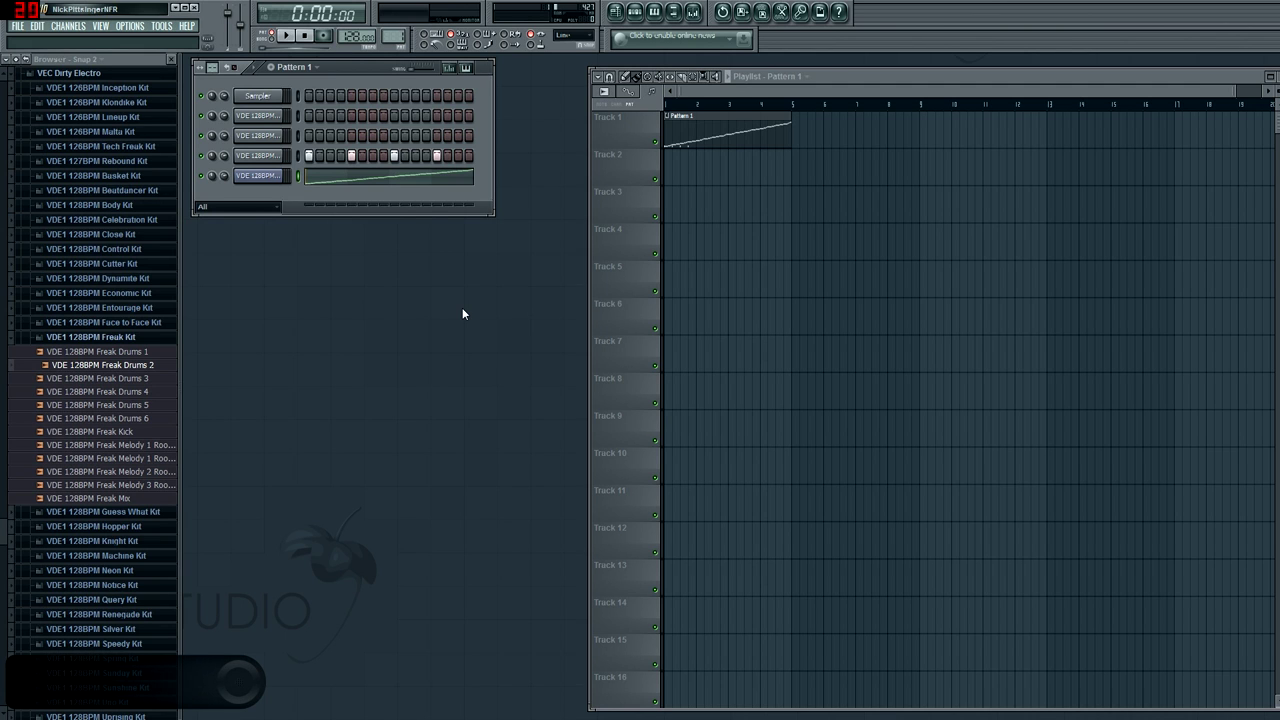
Examine the Freak Drums 2 slices in the channel's piano roll, play them back, and close the piano roll.
right_click(272, 178)
click(305, 176)
drag(218, 430, 214, 335)
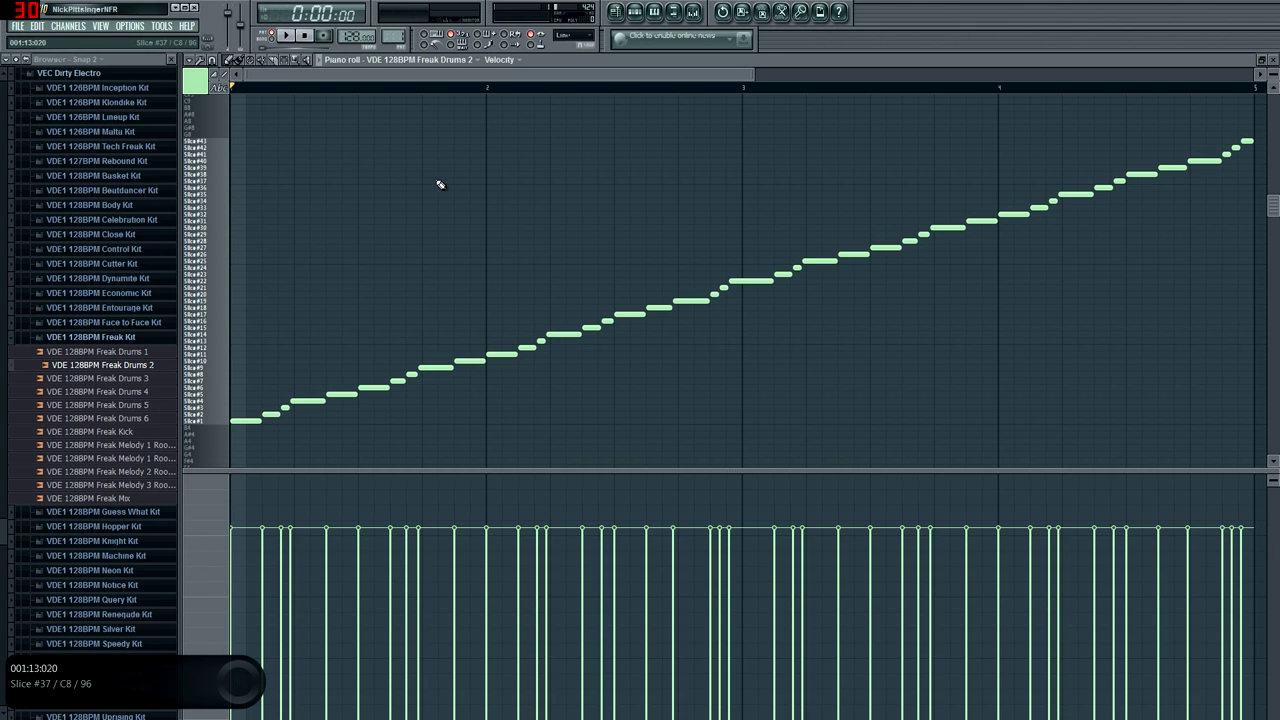
click(286, 37)
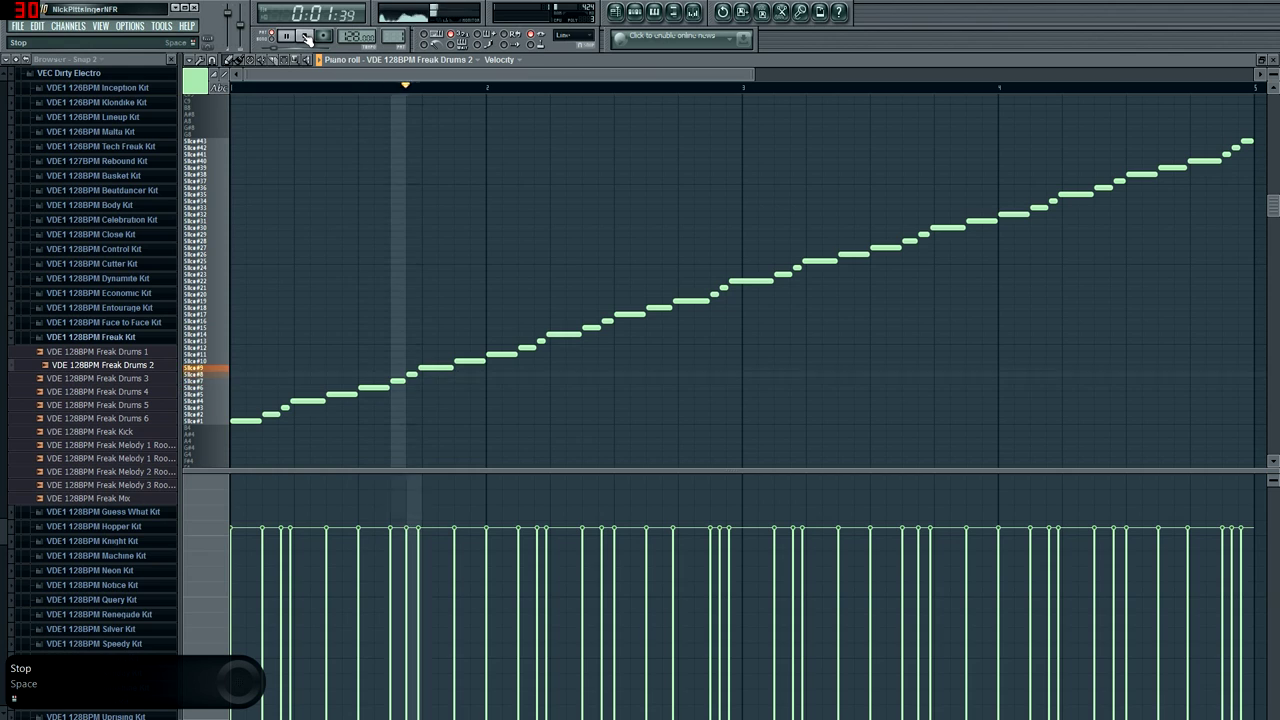
click(307, 37)
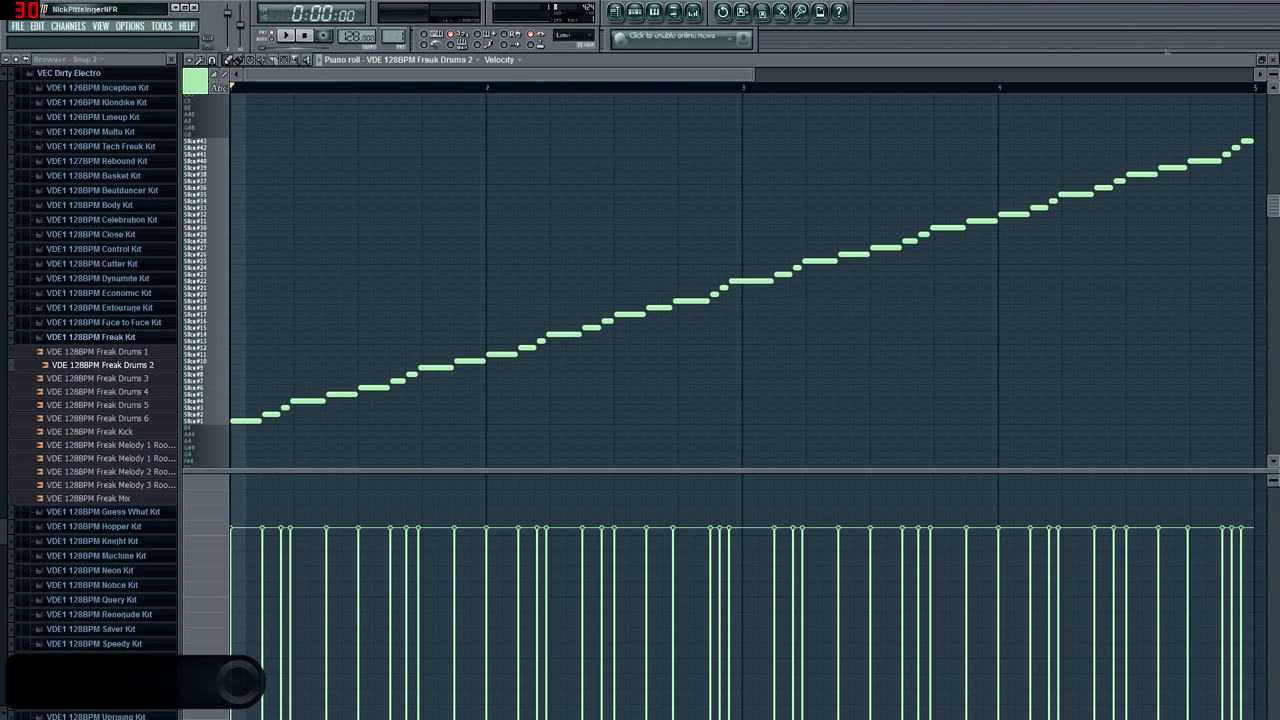
click(1275, 61)
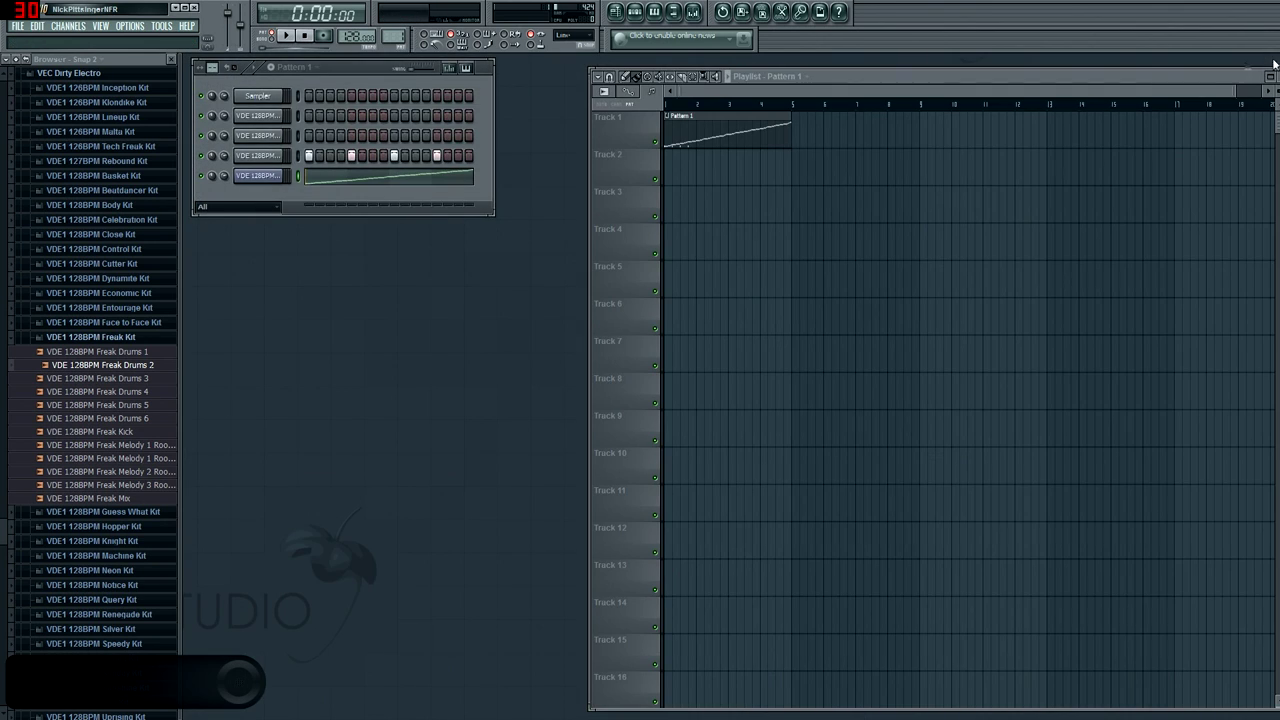
right_click(312, 176)
click(310, 177)
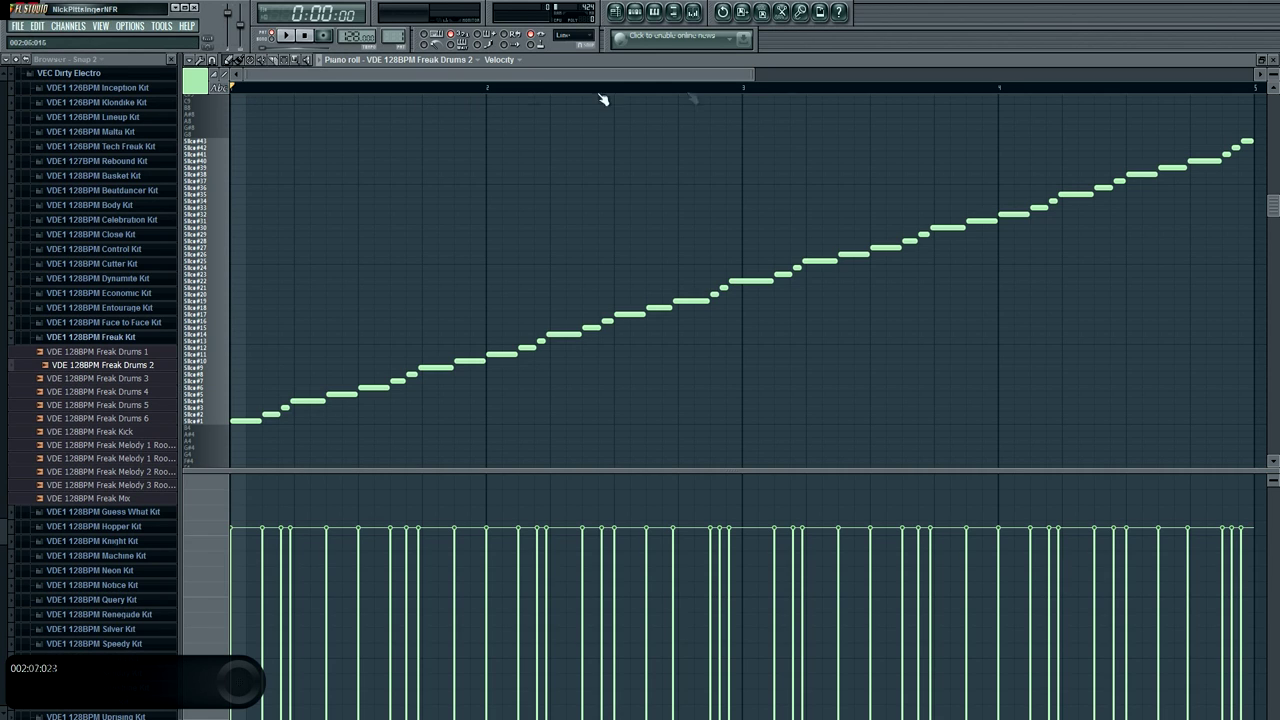
click(1275, 62)
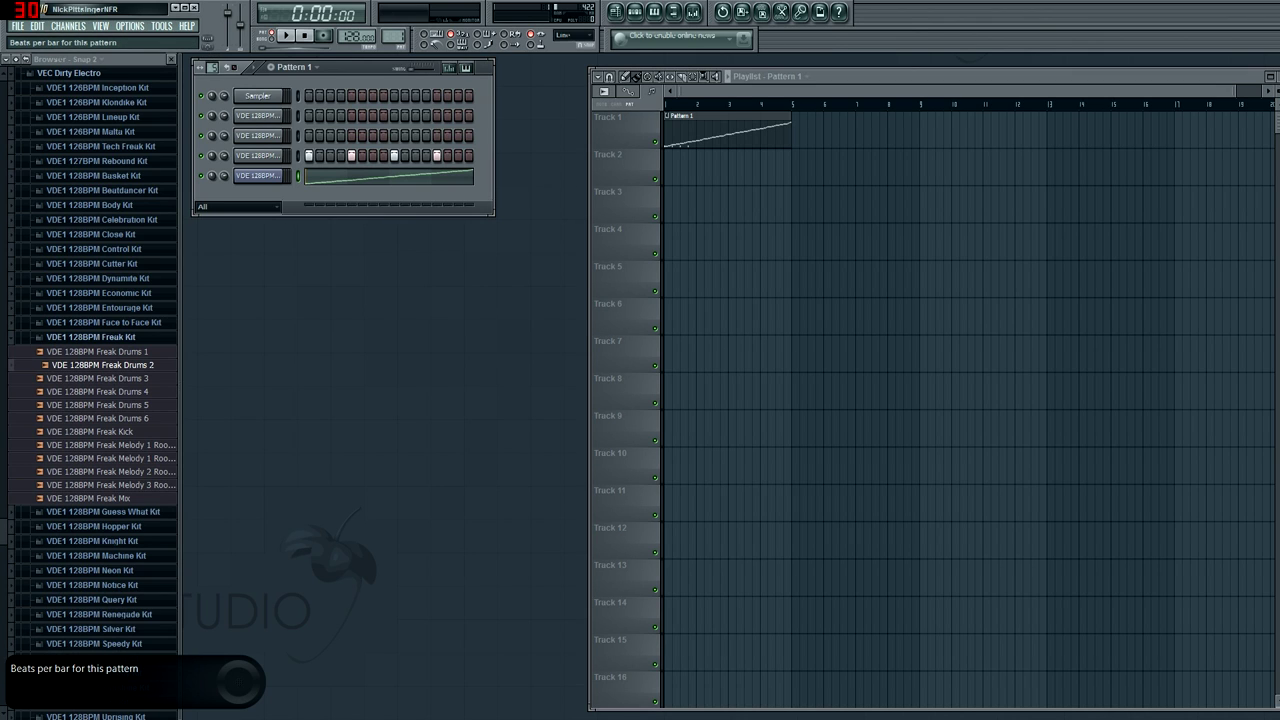
Extend the step sequencer to 32 steps and fill the Guess What Kick row with a hit every 4 steps.
drag(399, 68, 399, 48)
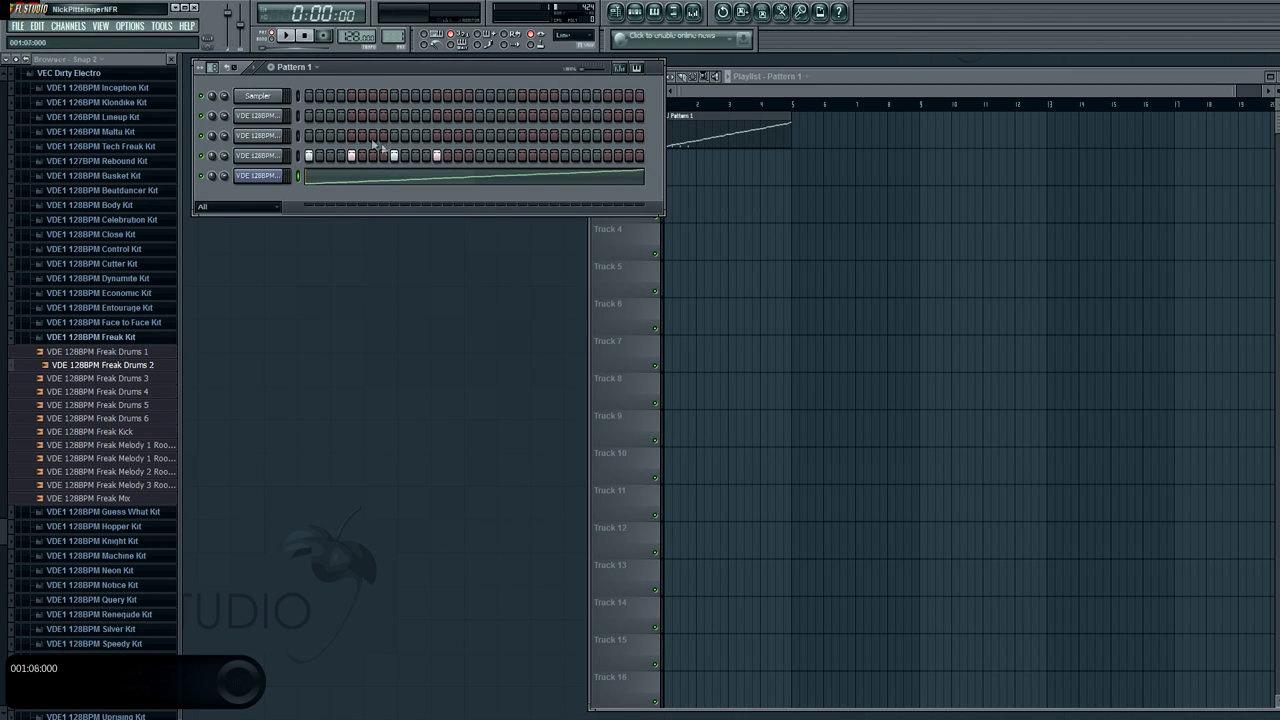
right_click(275, 155)
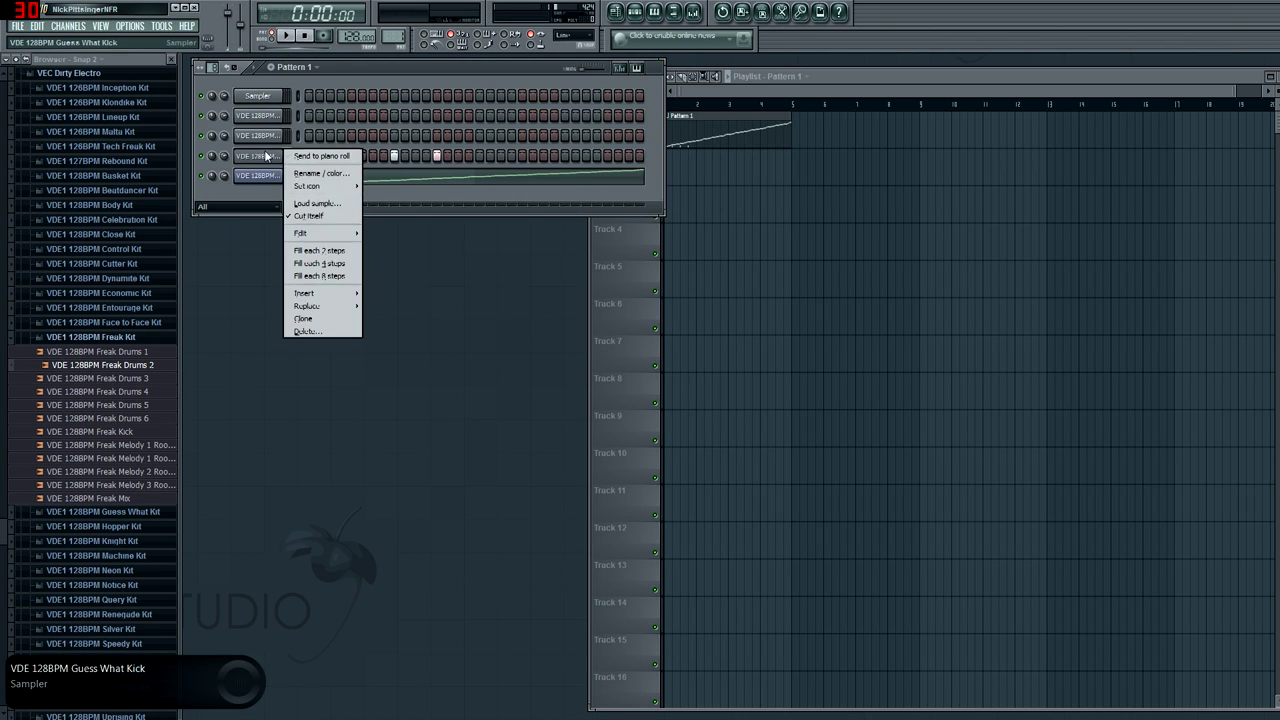
click(327, 264)
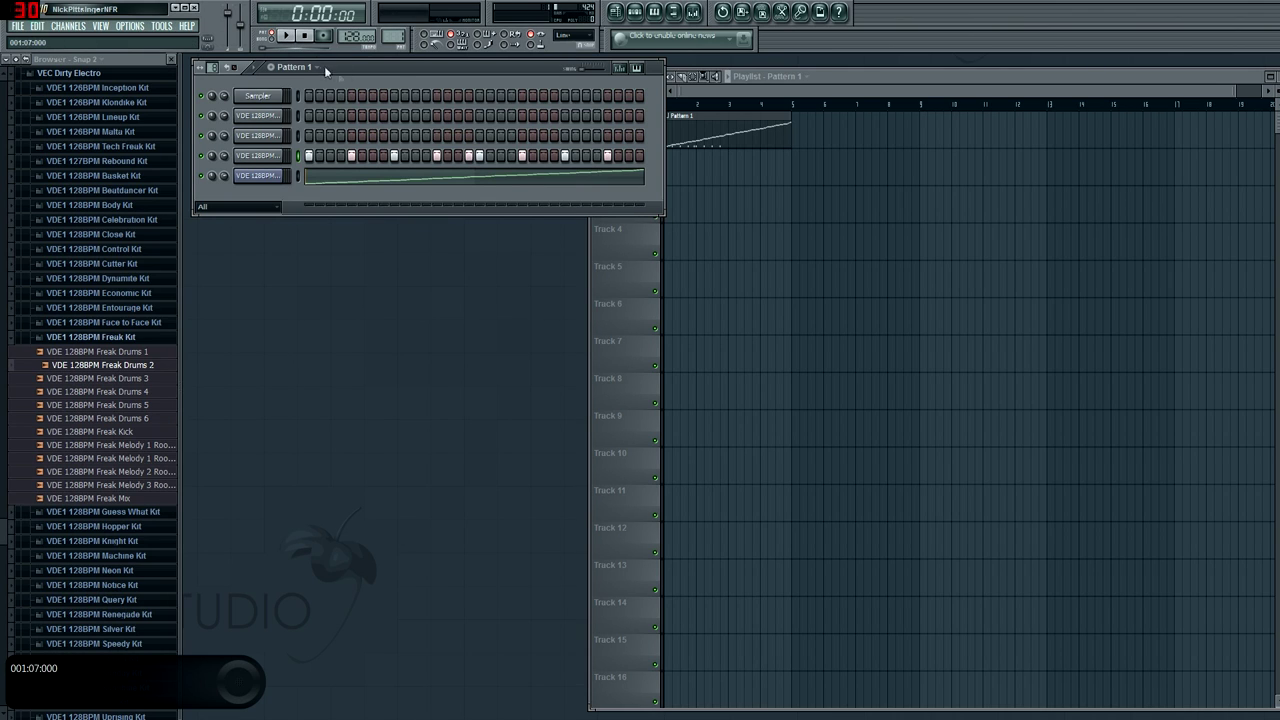
Play back the 32-step pattern, and demonstrate shortening the sequencer to 16 steps and extending it back to 32.
click(285, 35)
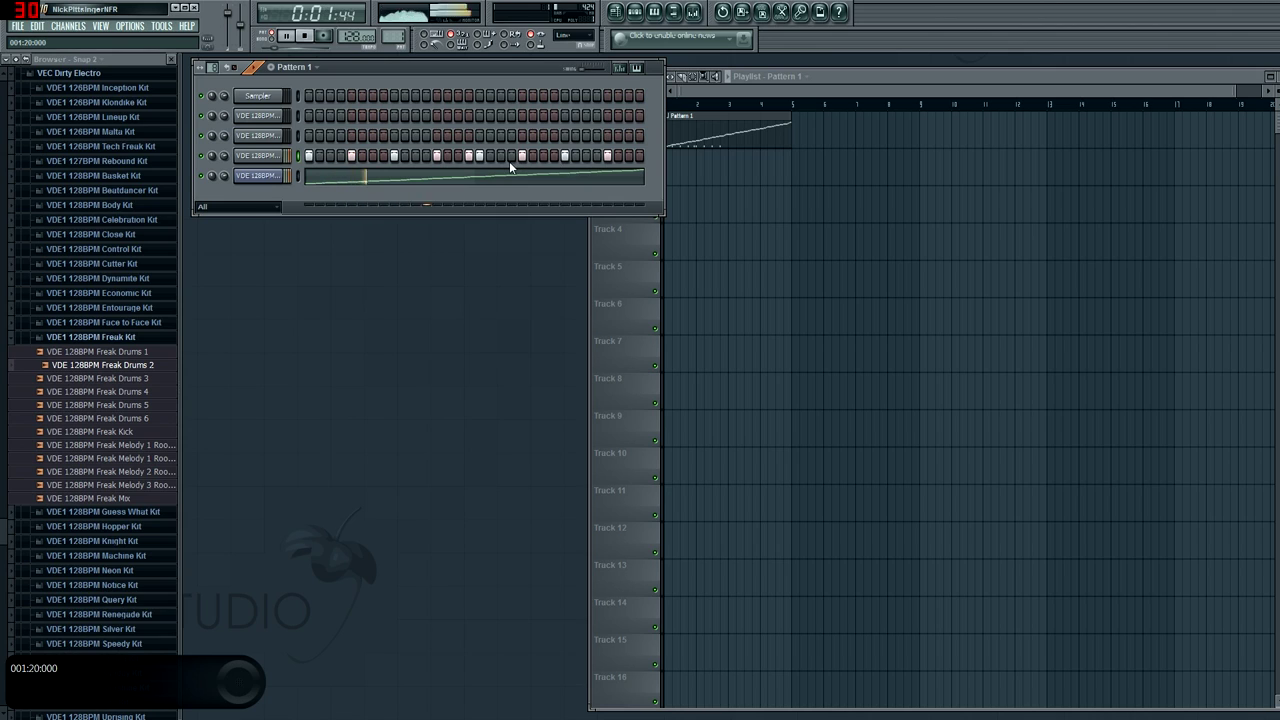
click(303, 36)
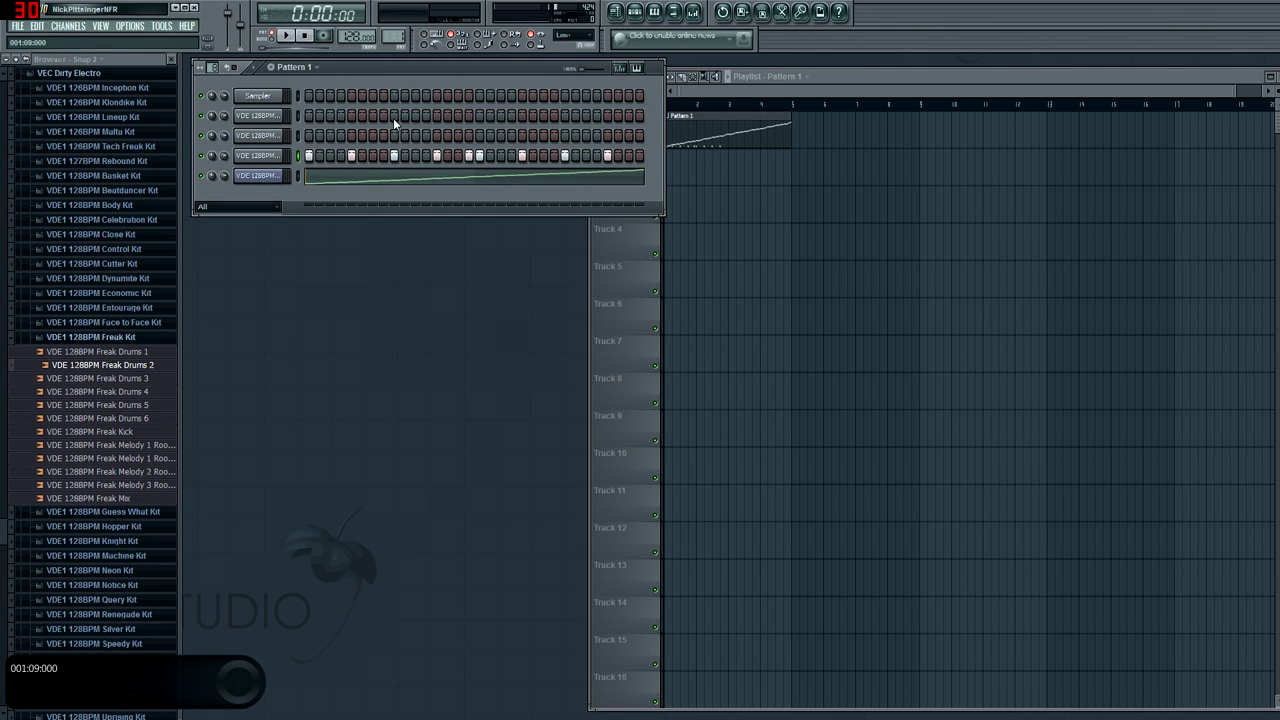
drag(212, 72, 212, 78)
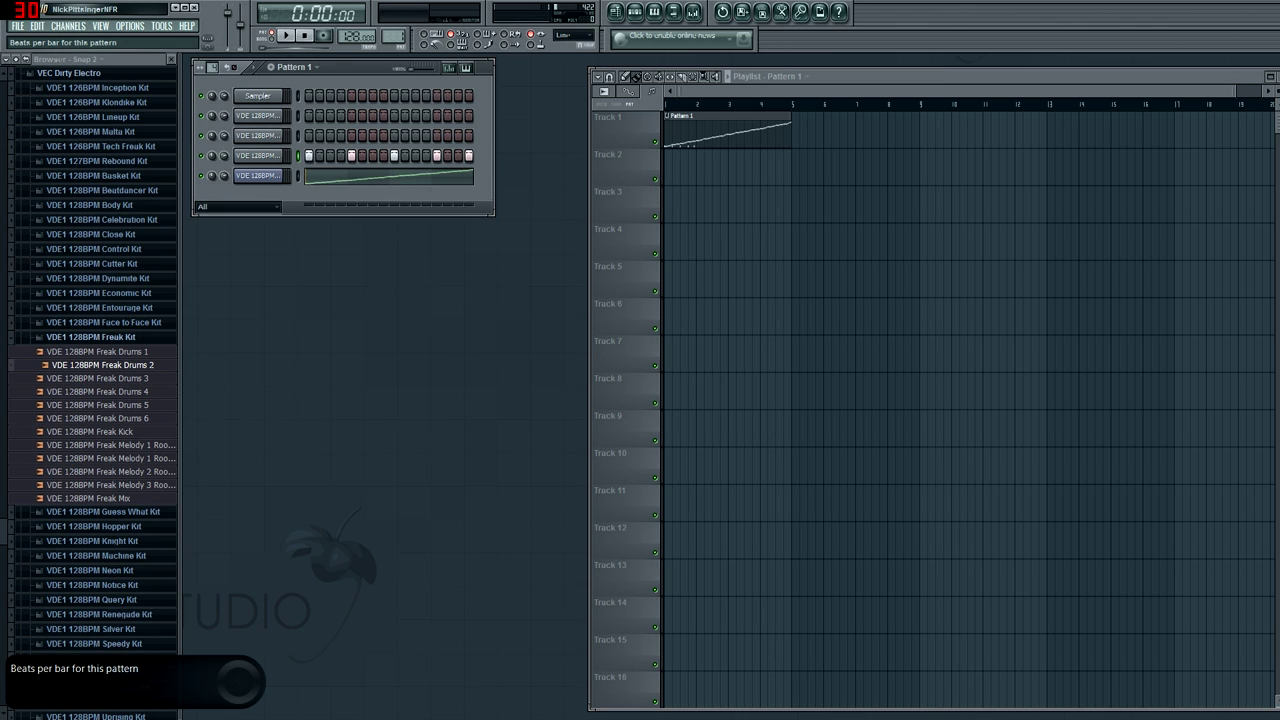
drag(212, 72, 212, 64)
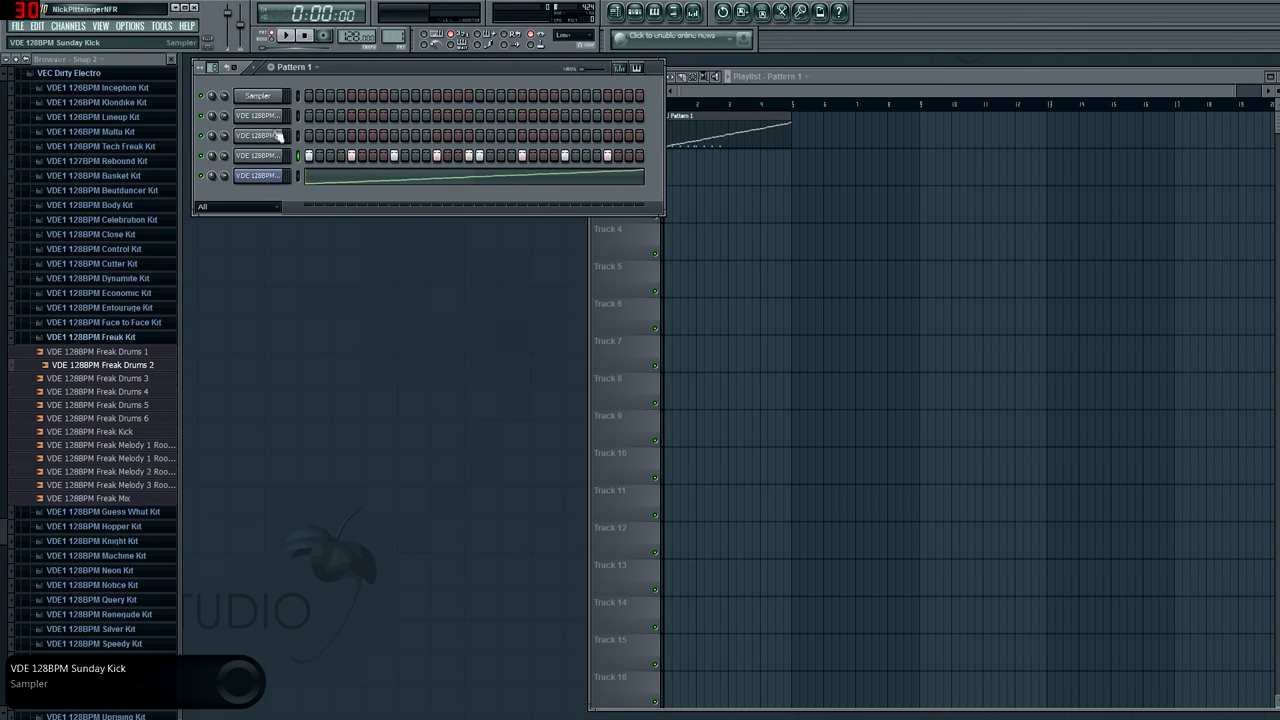
Delete all Freak Drums 2 slice notes in bar 2 of the piano roll, close it, and play back the shortened pattern.
right_click(268, 176)
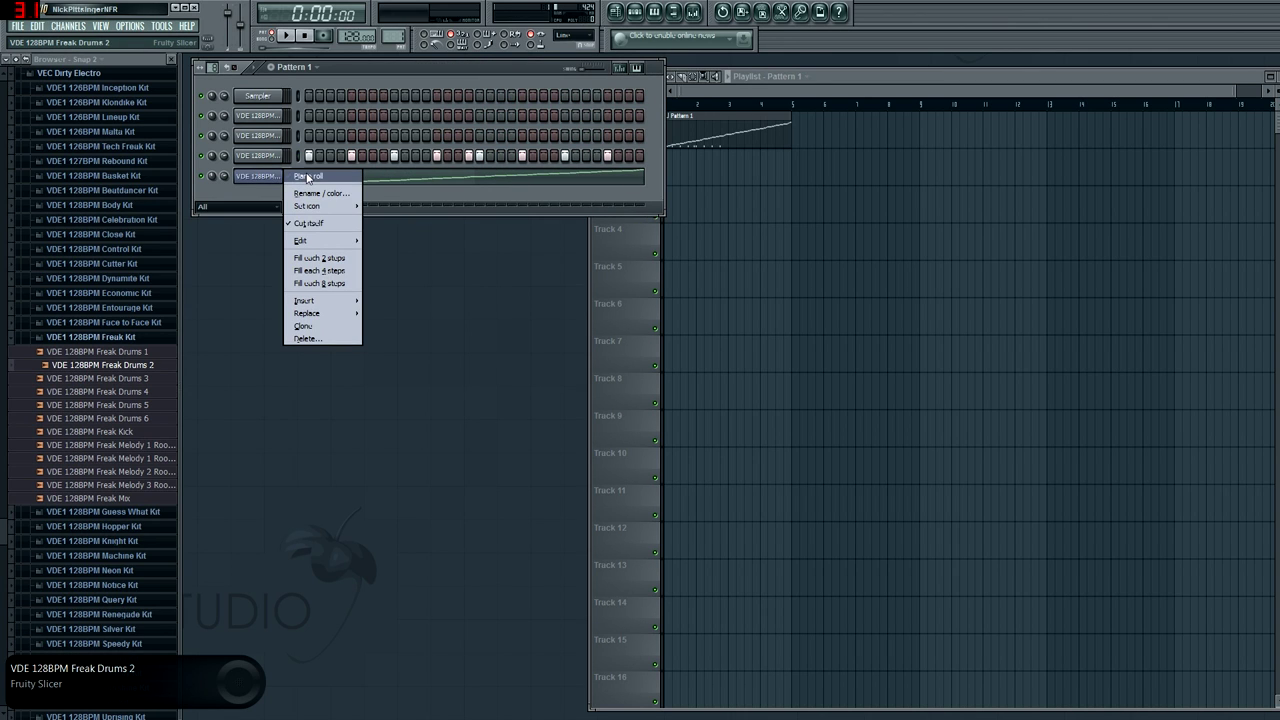
click(308, 177)
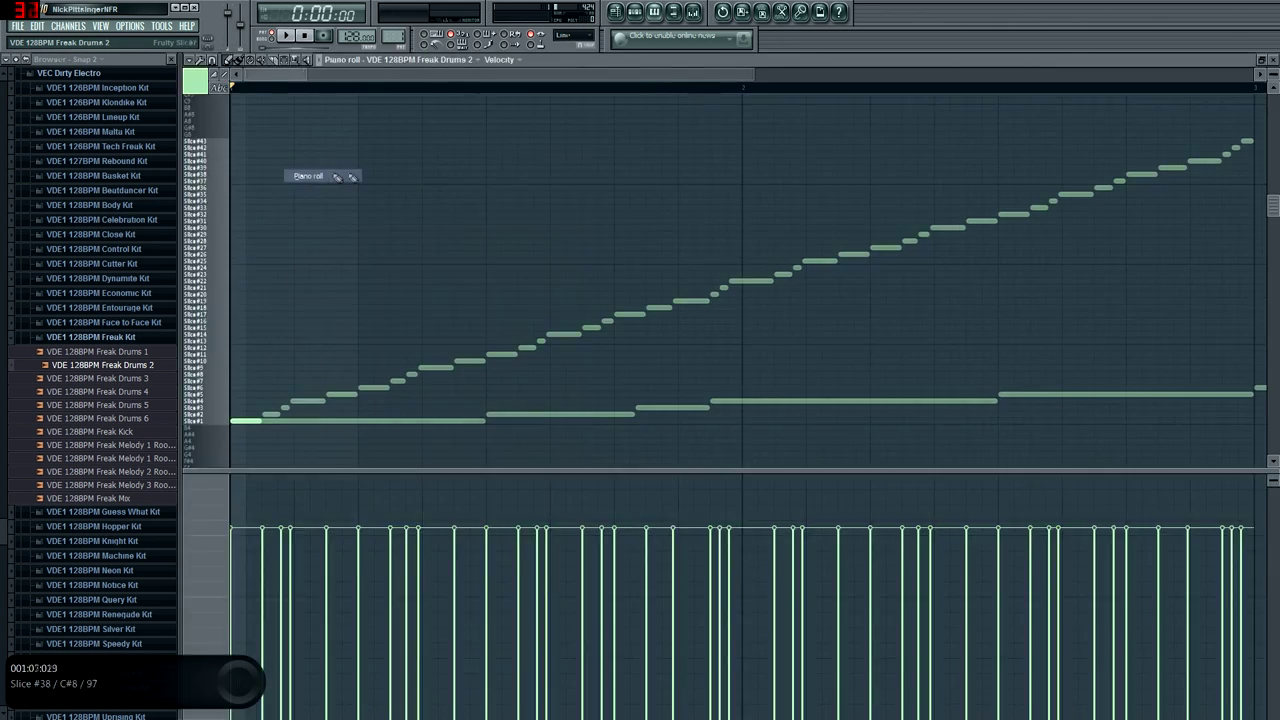
click(1261, 59)
right_click(258, 176)
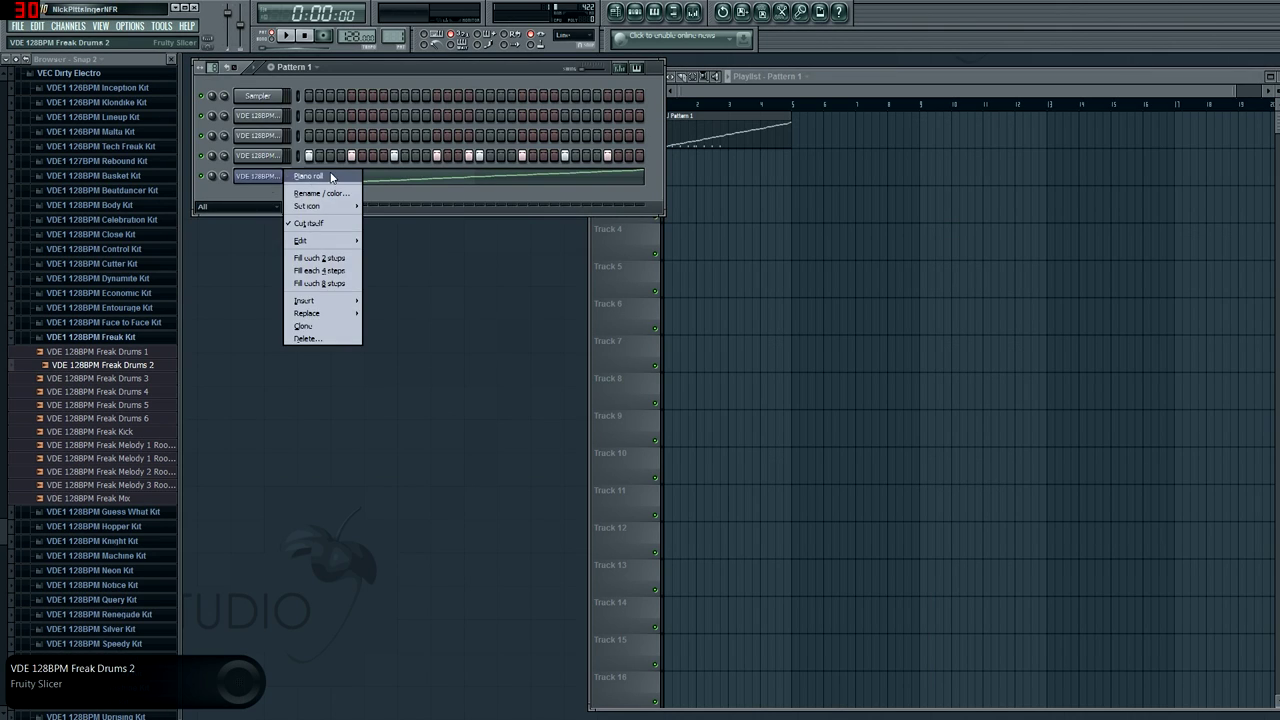
click(330, 177)
mouse_move(721, 252)
mouse_down()
mouse_move(766, 283)
mouse_move(1255, 149)
mouse_move(1171, 177)
mouse_up()
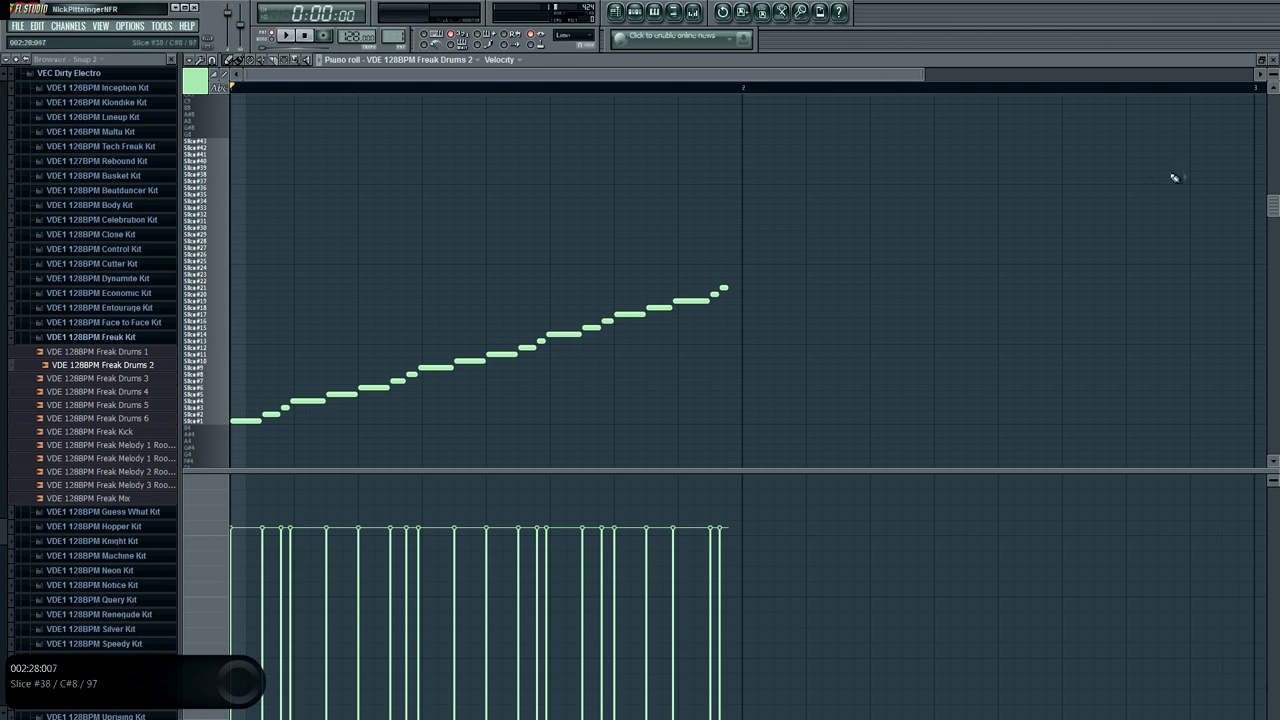
click(1273, 60)
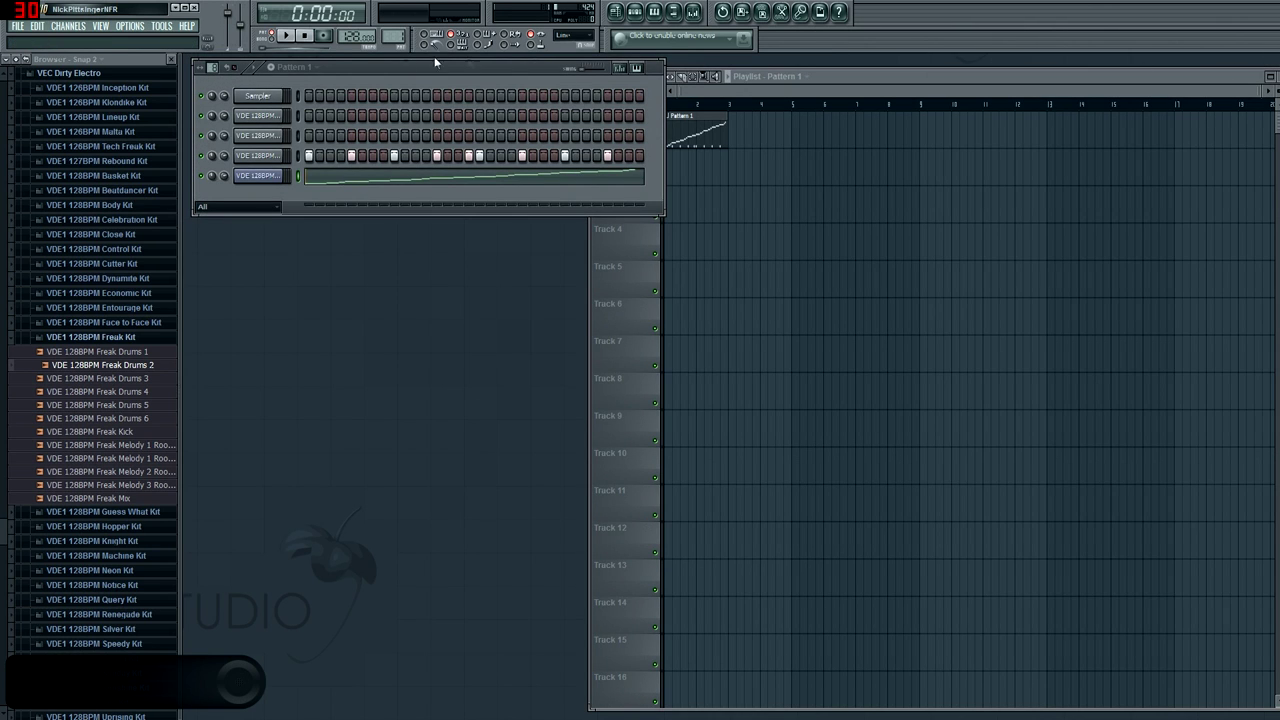
click(289, 37)
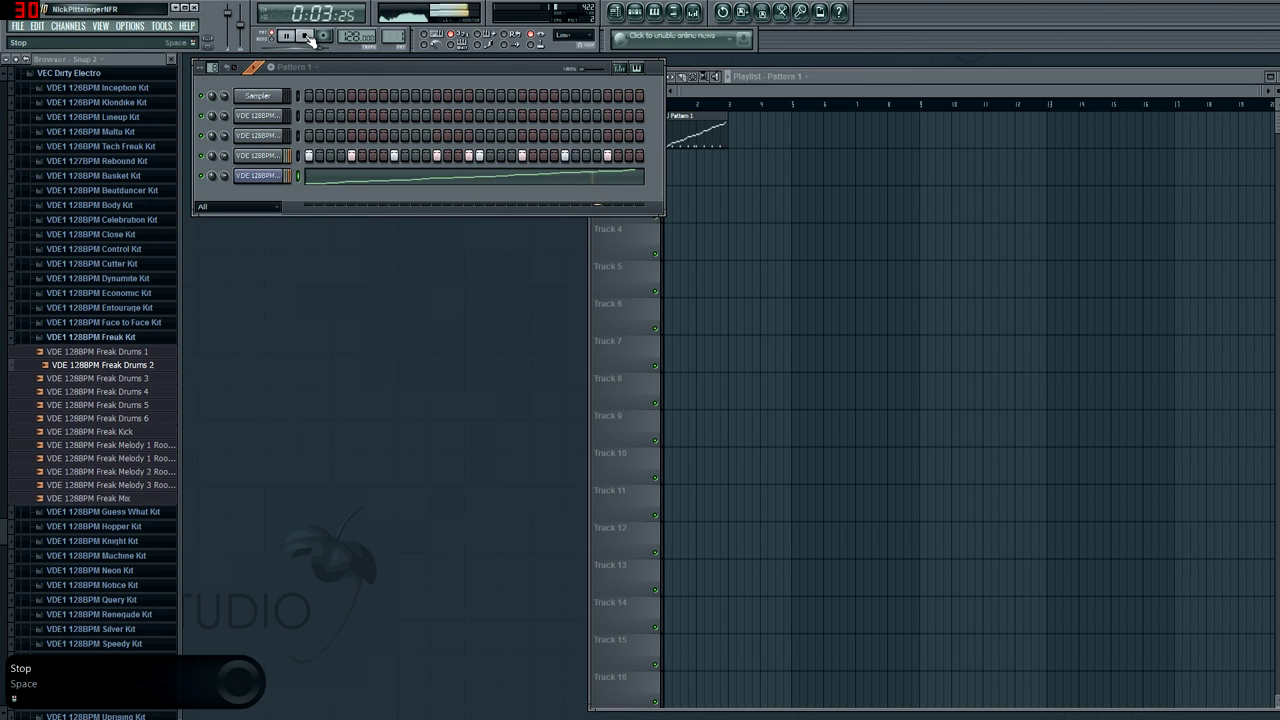
click(307, 37)
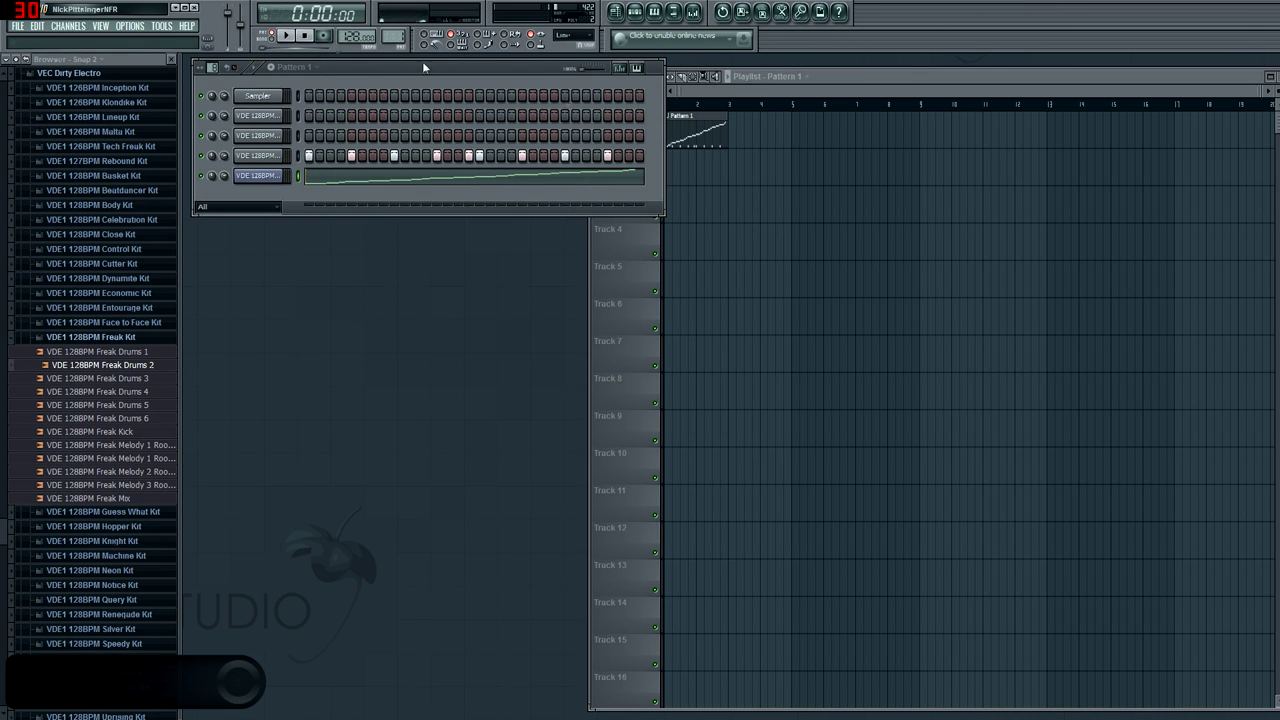
Paint repeated Pattern 1 clips along Track 1 of the playlist, and erase every clip on the track.
click(775, 175)
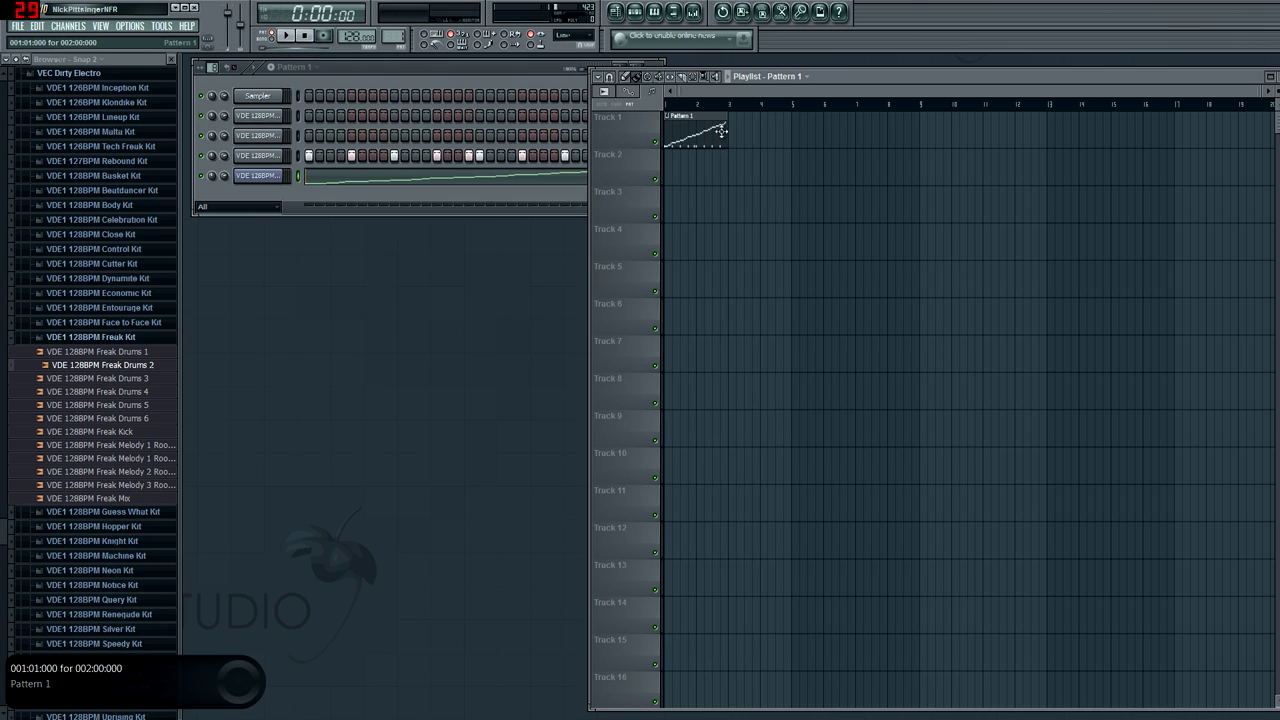
click(627, 78)
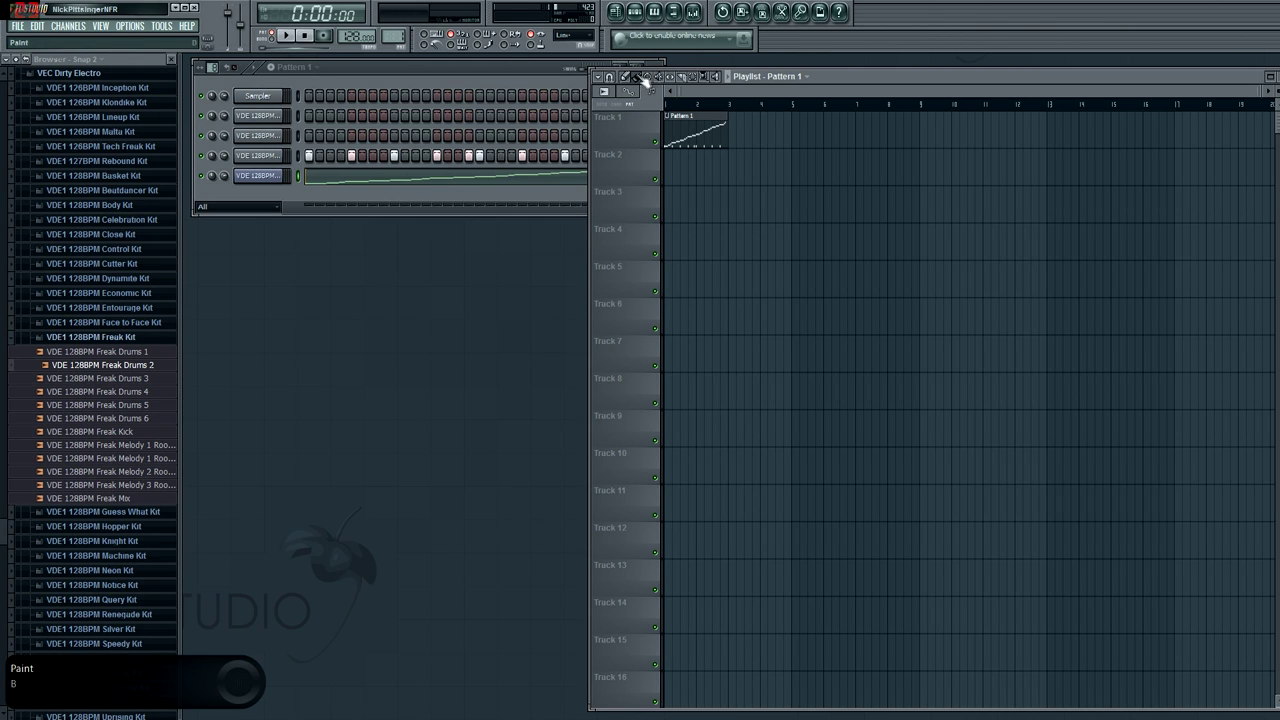
click(736, 130)
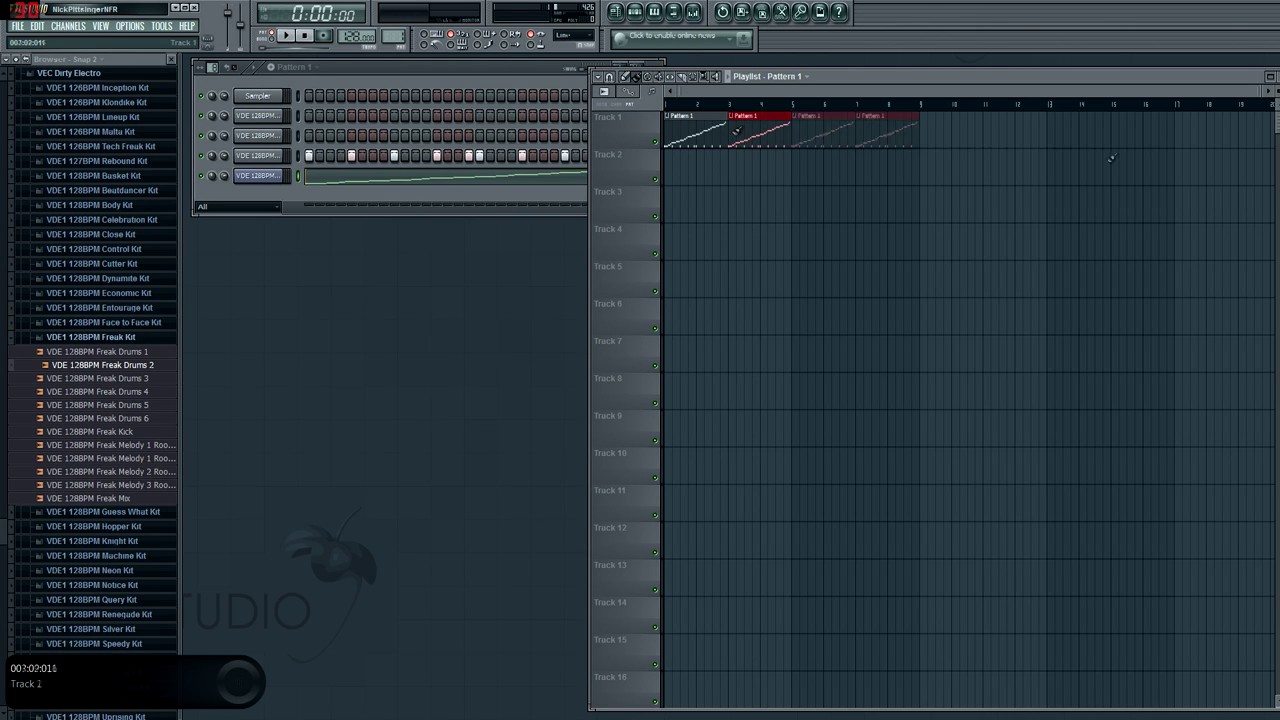
key(ctrl+b)
key(ctrl+b)
key(ctrl+b)
key(ctrl+b)
key(ctrl+b)
key(ctrl+b)
key(ctrl+b)
key(ctrl+b)
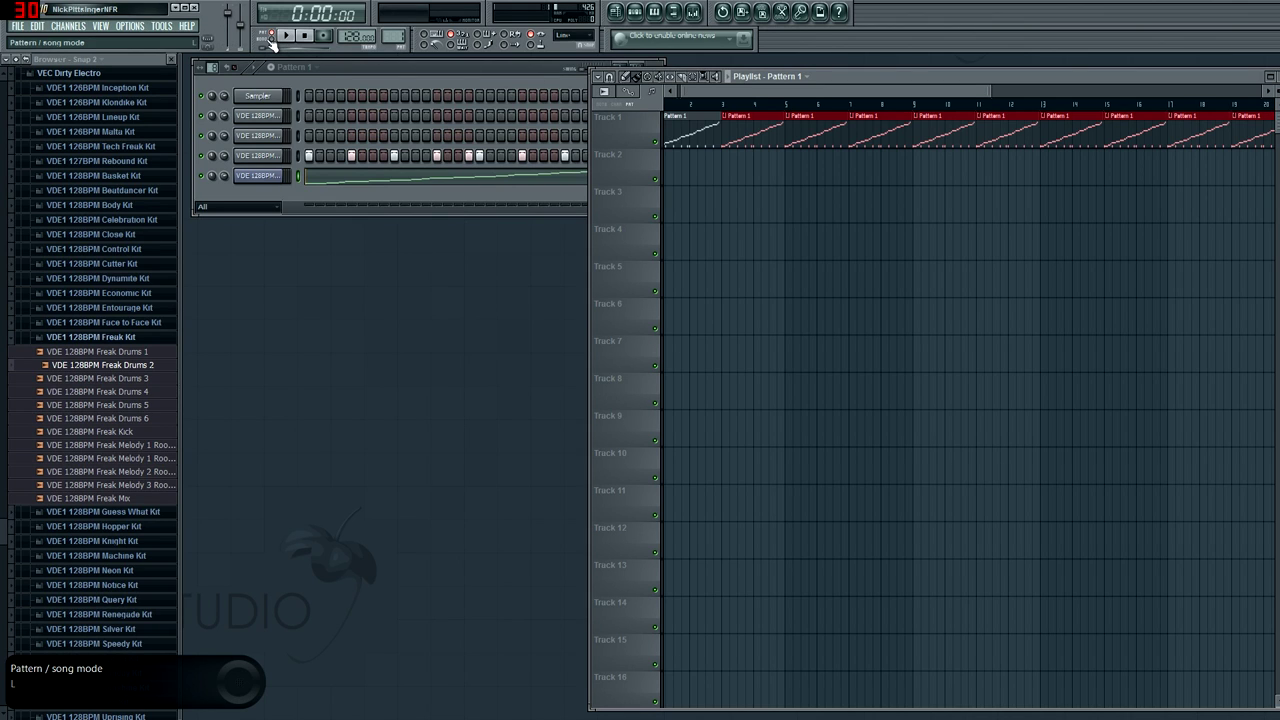
drag(1266, 135, 577, 146)
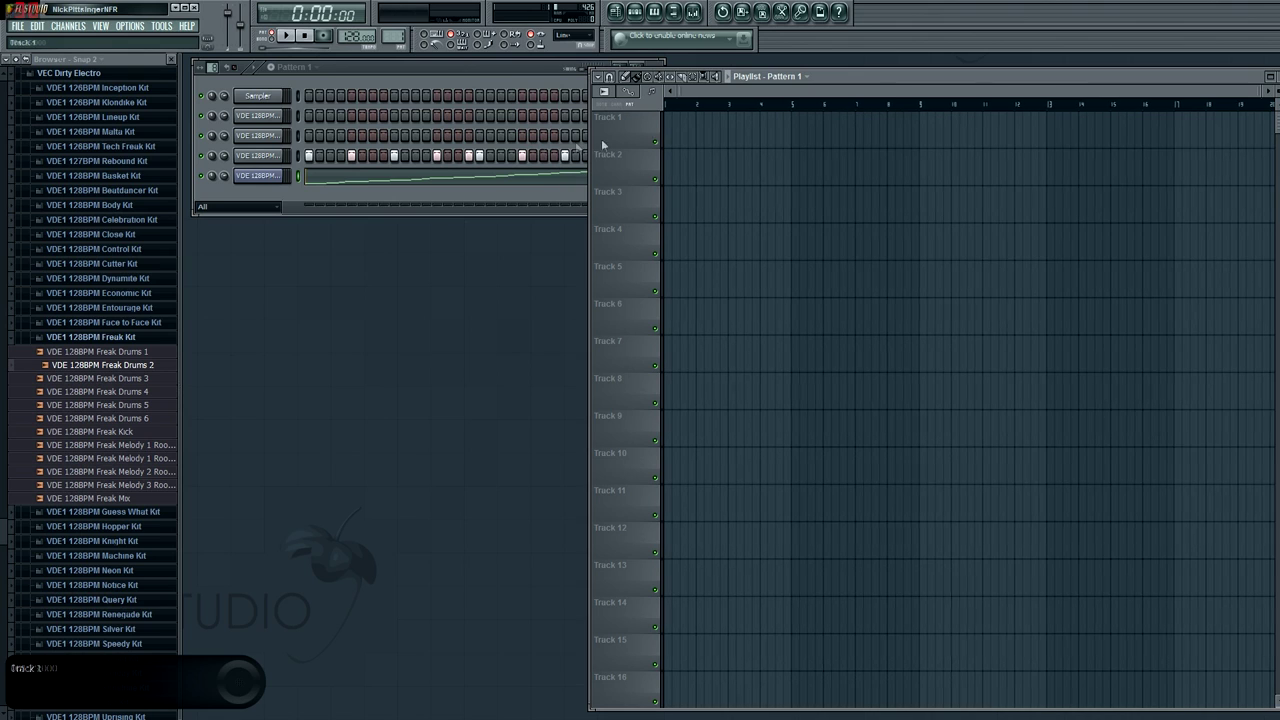
Place Pattern 1 clips at bars 1 and 3 of Track 1, and move the playlist window clear of the step sequencer.
mouse_move(663, 130)
mouse_down()
mouse_move(1254, 138)
mouse_move(686, 120)
mouse_move(729, 137)
mouse_move(675, 137)
mouse_up()
click(683, 138)
drag(835, 77, 897, 68)
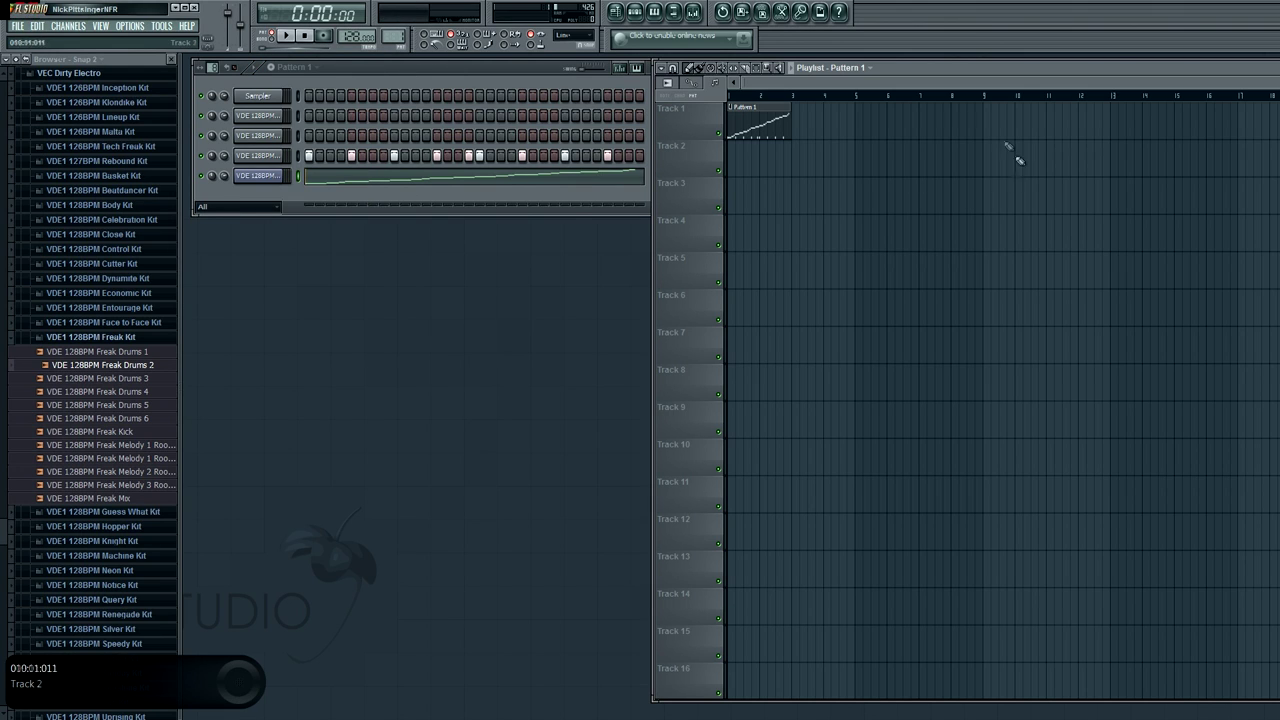
click(798, 131)
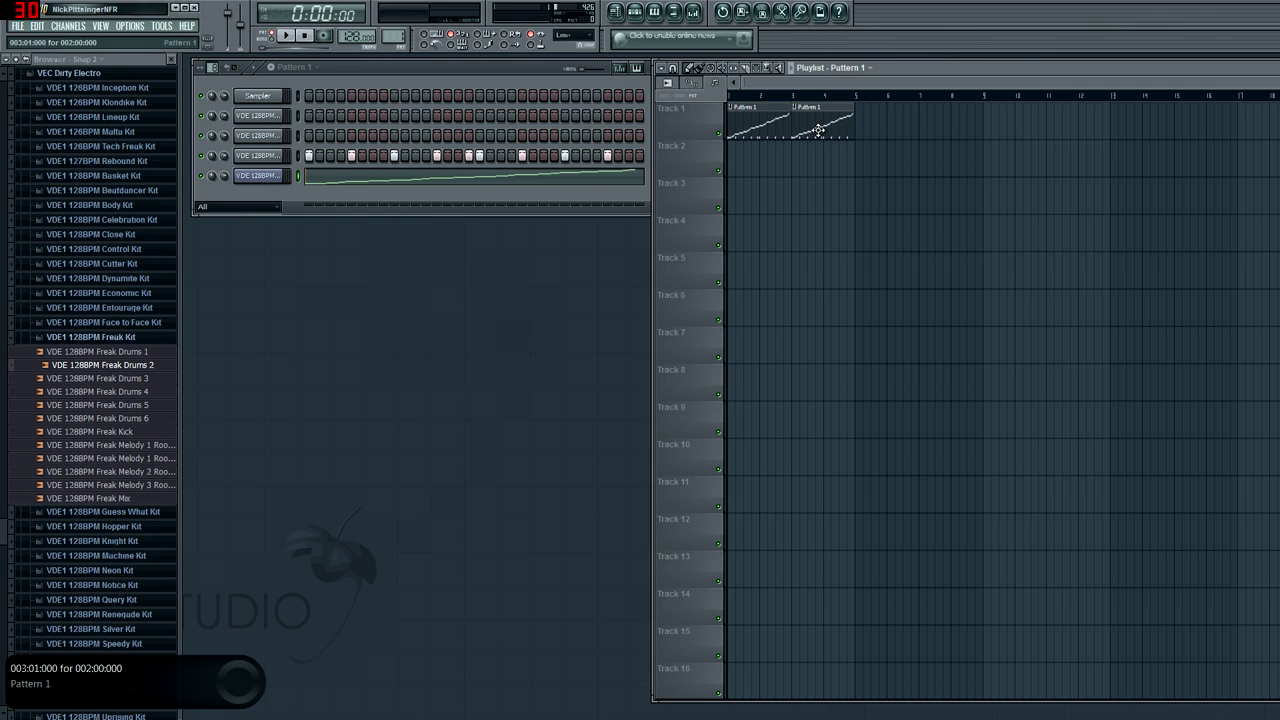
Switch playback to song mode, play the two-clip arrangement, and stop it.
click(271, 38)
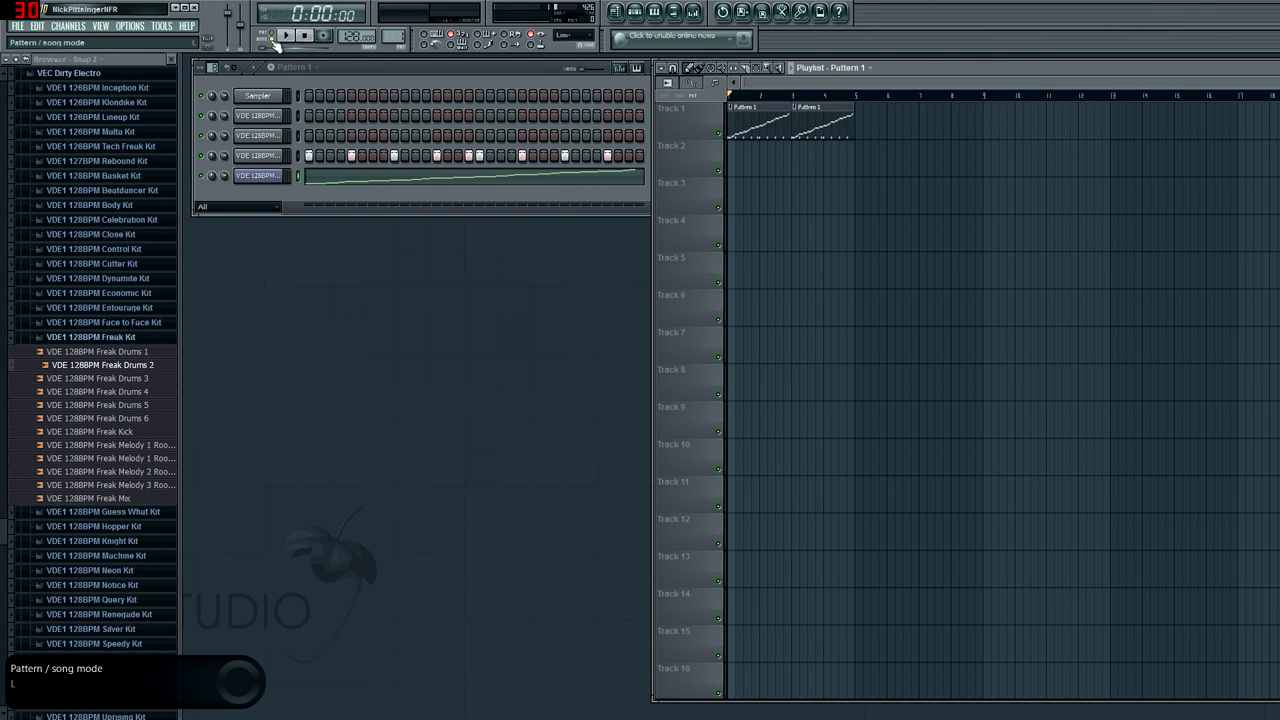
click(285, 37)
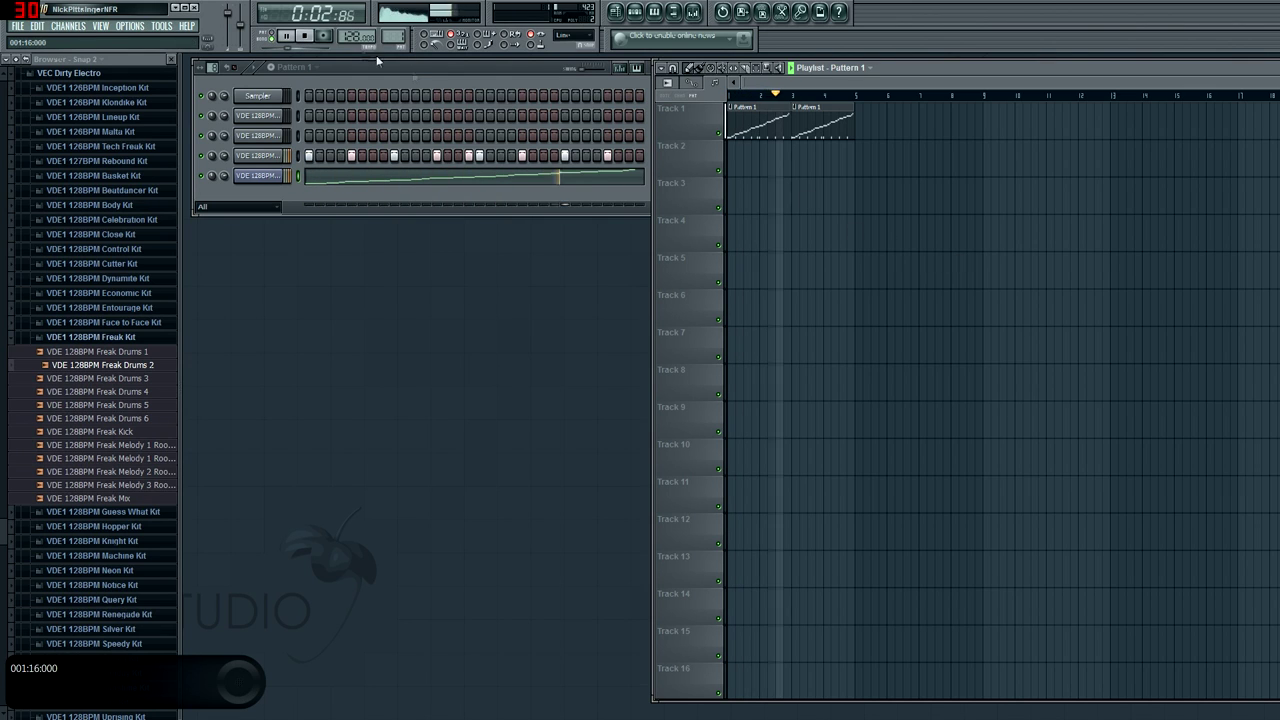
click(310, 36)
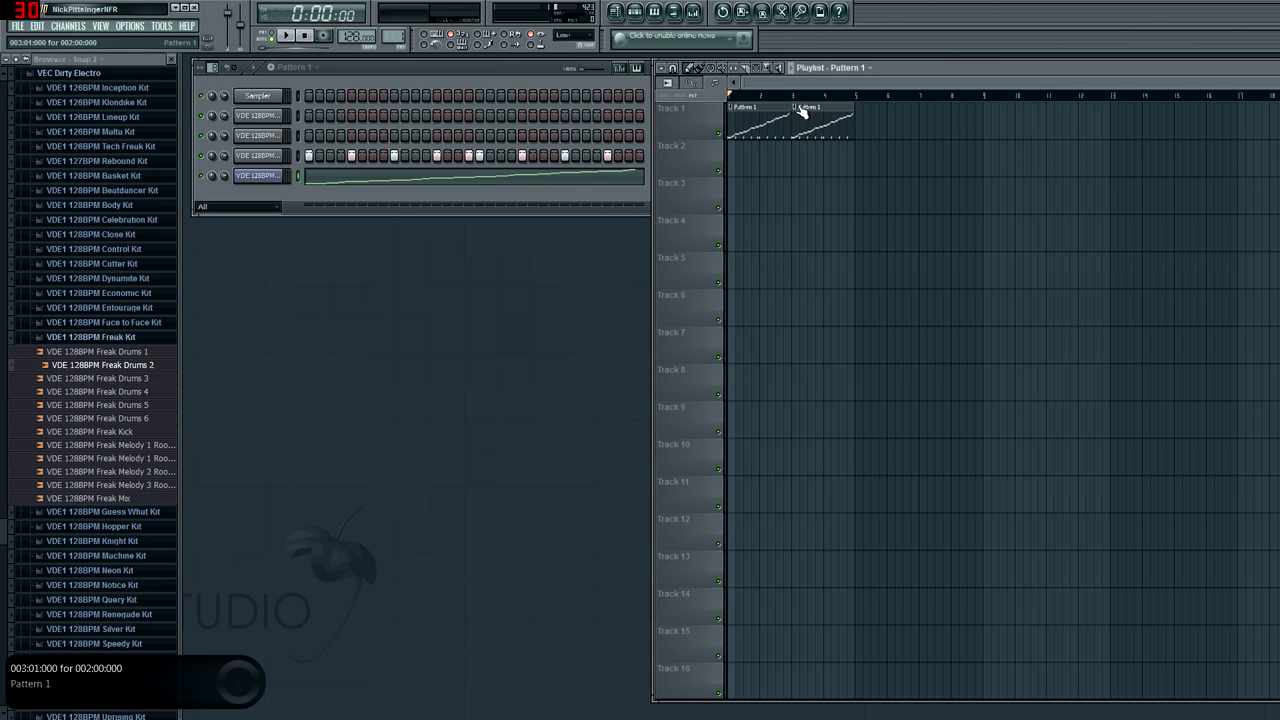
Create a new empty pattern and fill all 16 steps of the second channel row.
click(272, 68)
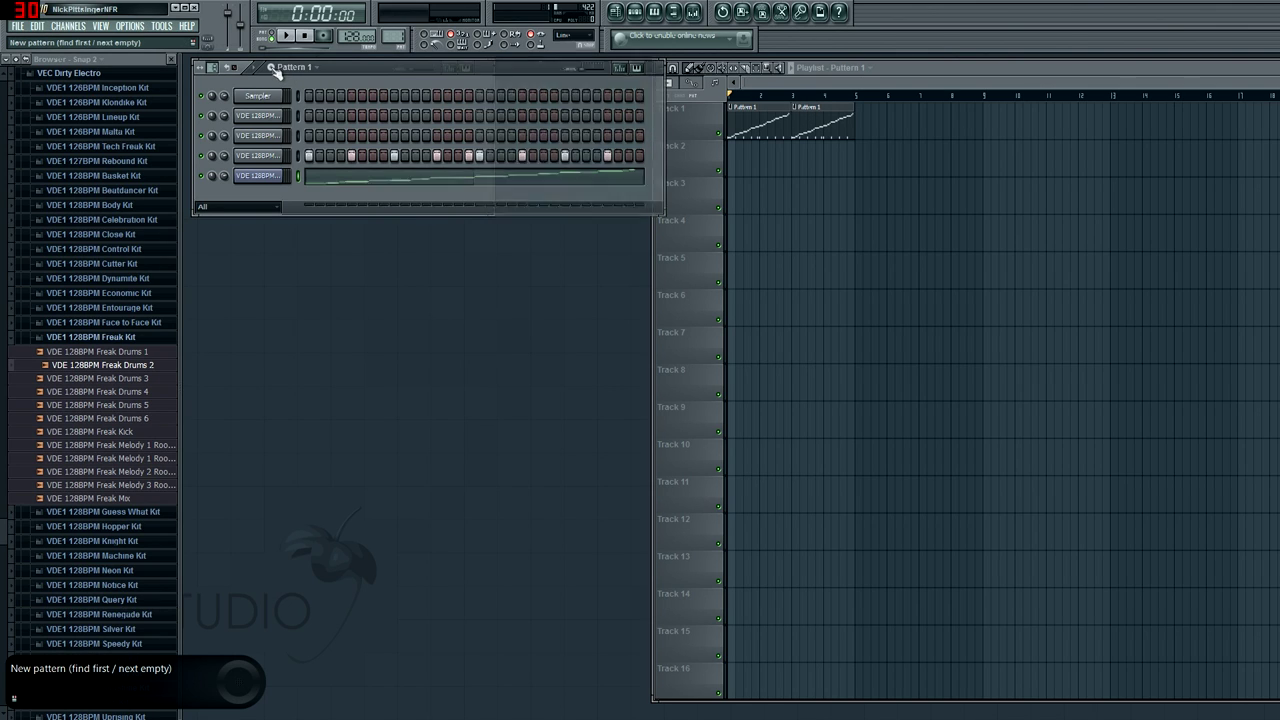
click(367, 57)
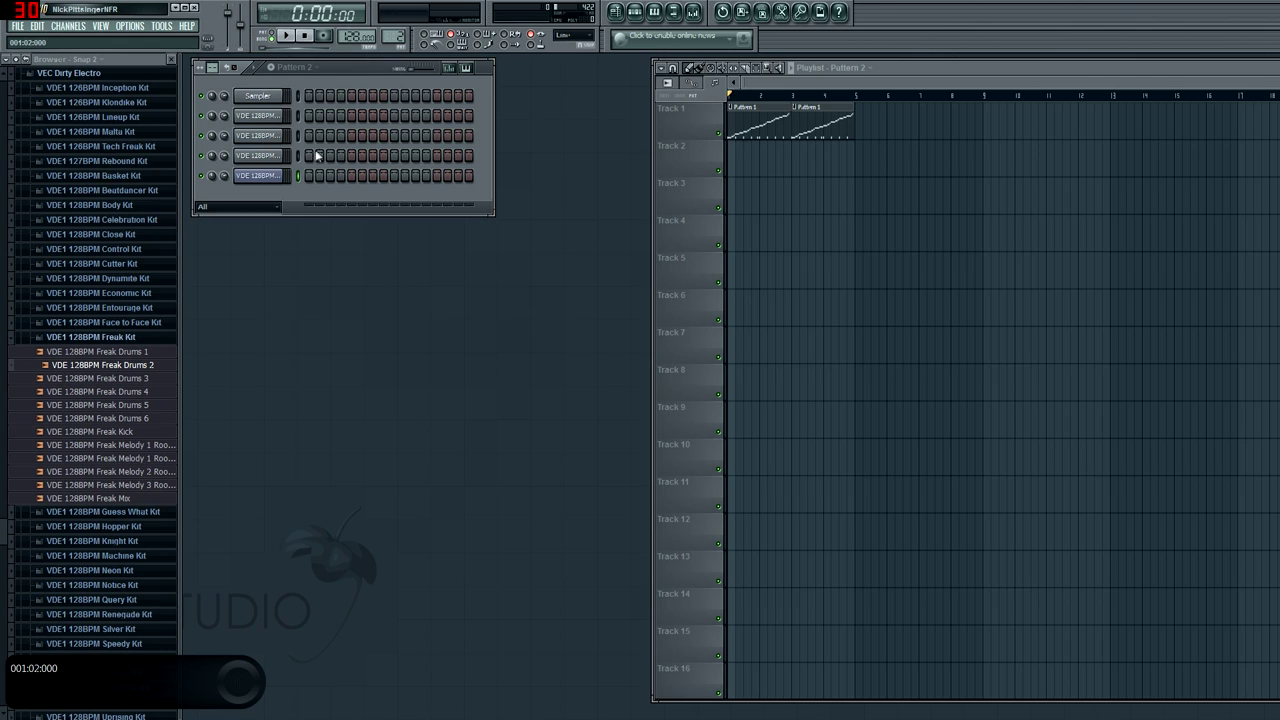
drag(310, 119, 470, 119)
Place several Pattern 2 clips along Track 2, erase them all, and clear the filled channel row.
click(765, 160)
click(858, 155)
click(920, 158)
click(983, 160)
click(1047, 158)
right_click(1048, 161)
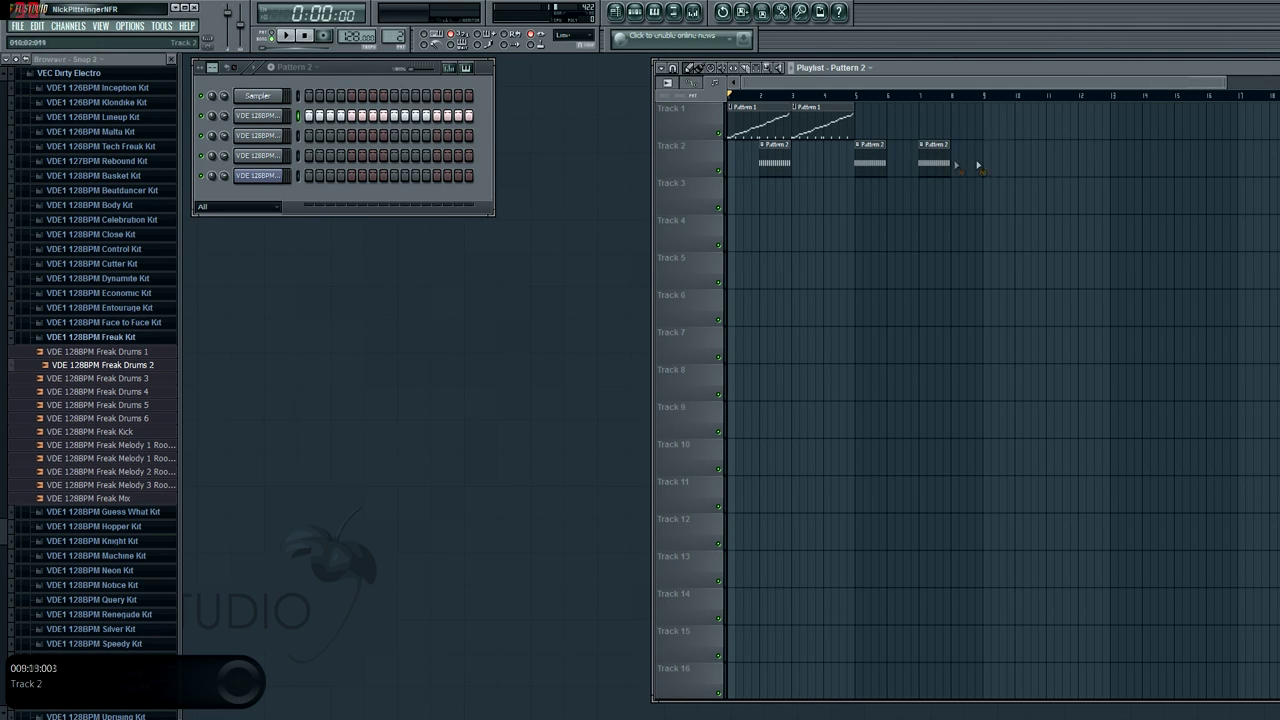
drag(470, 117, 308, 117)
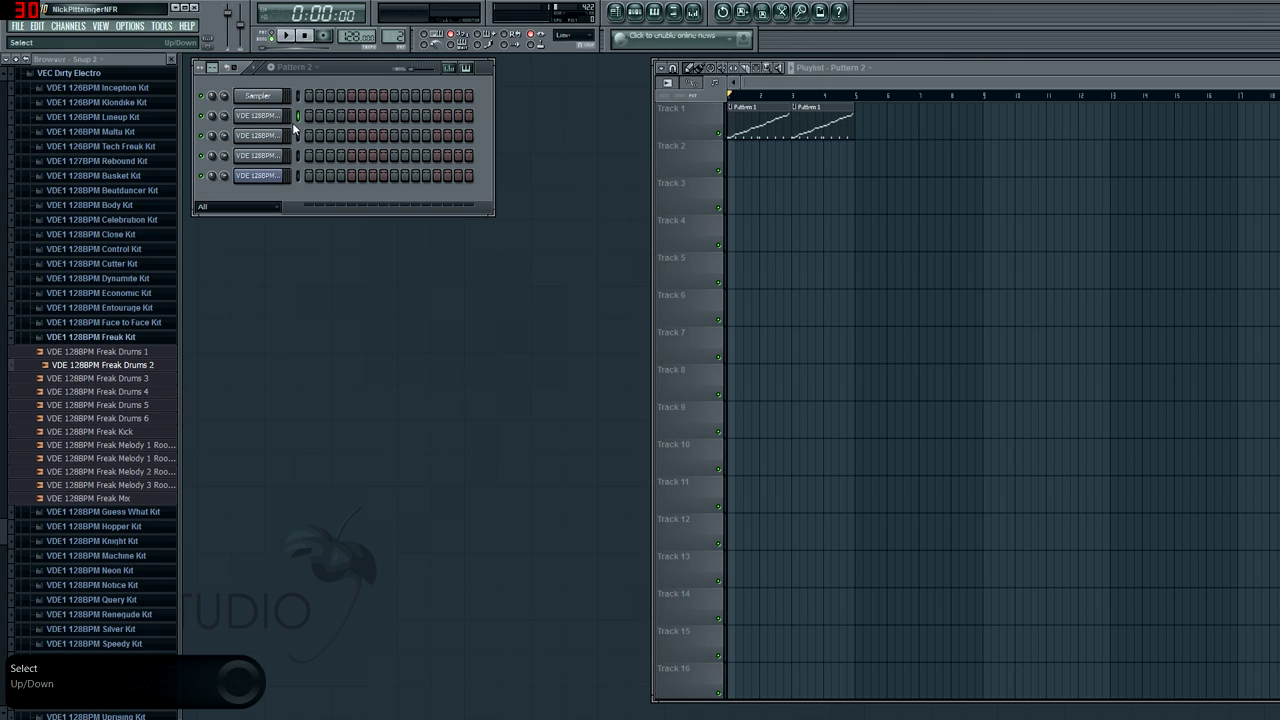
Switch back to Pattern 1 and make the clip at bar 3 of Track 1 unique.
click(281, 73)
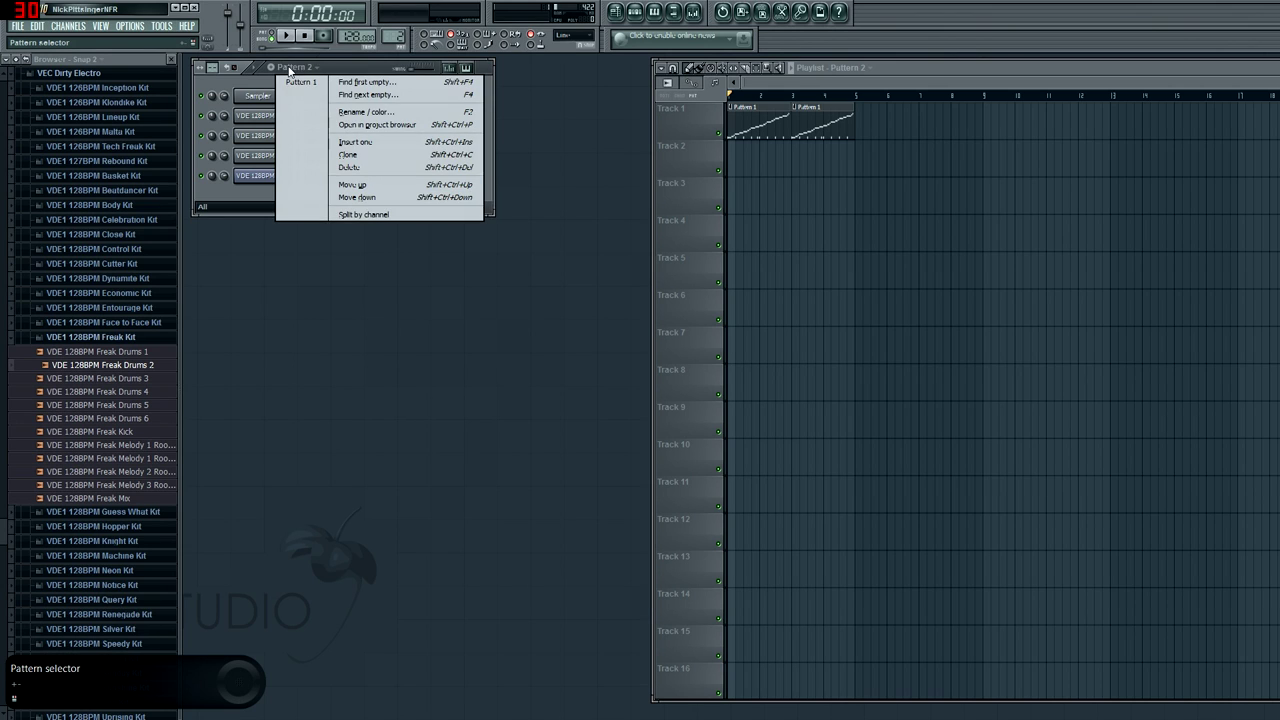
click(302, 83)
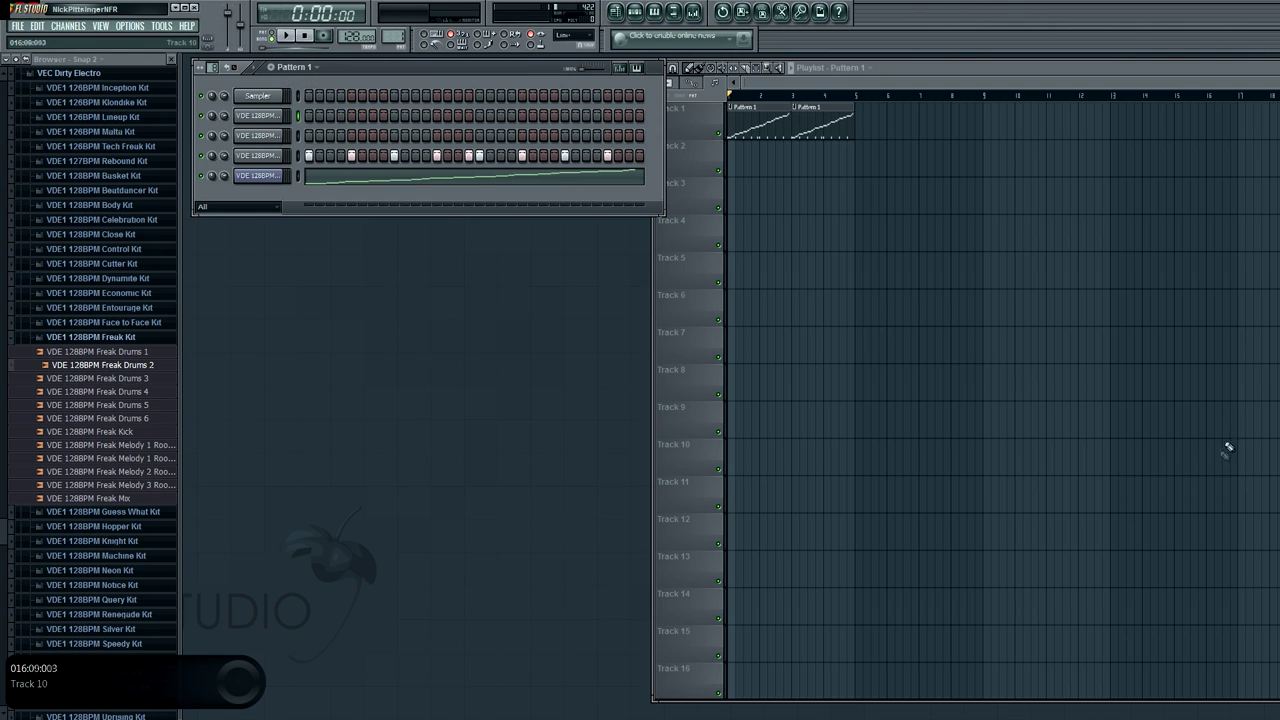
click(958, 262)
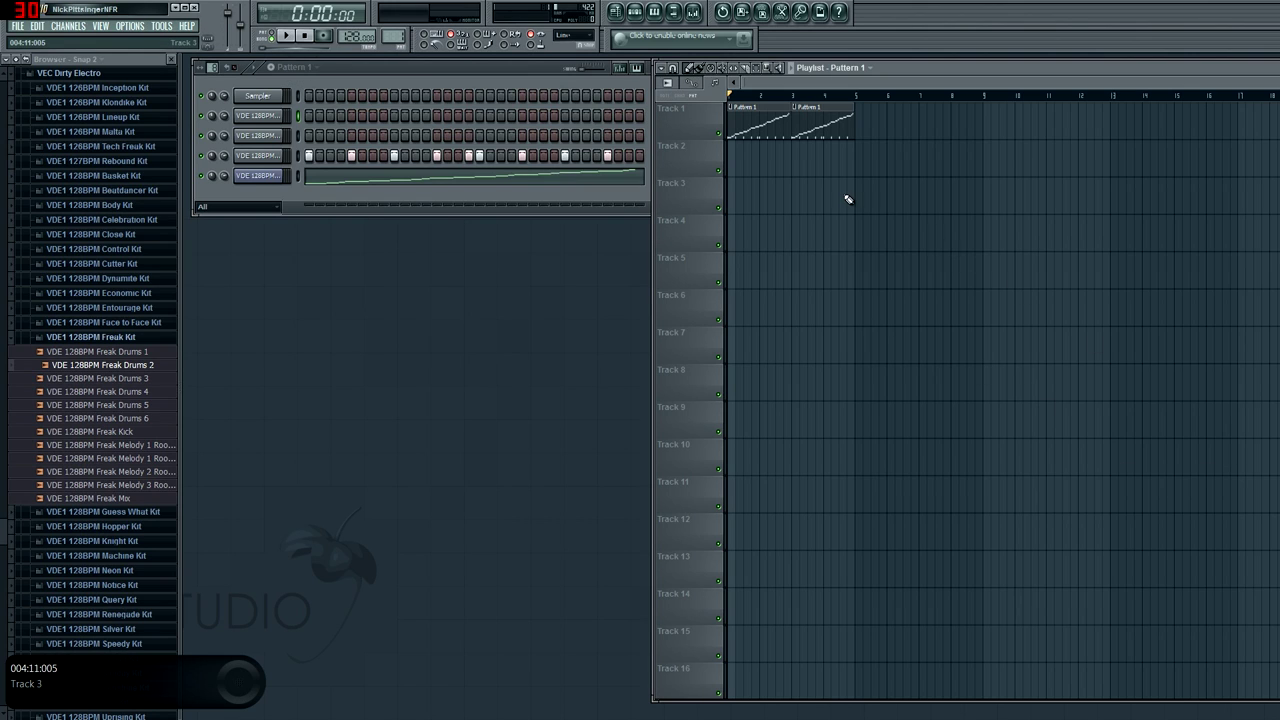
click(795, 110)
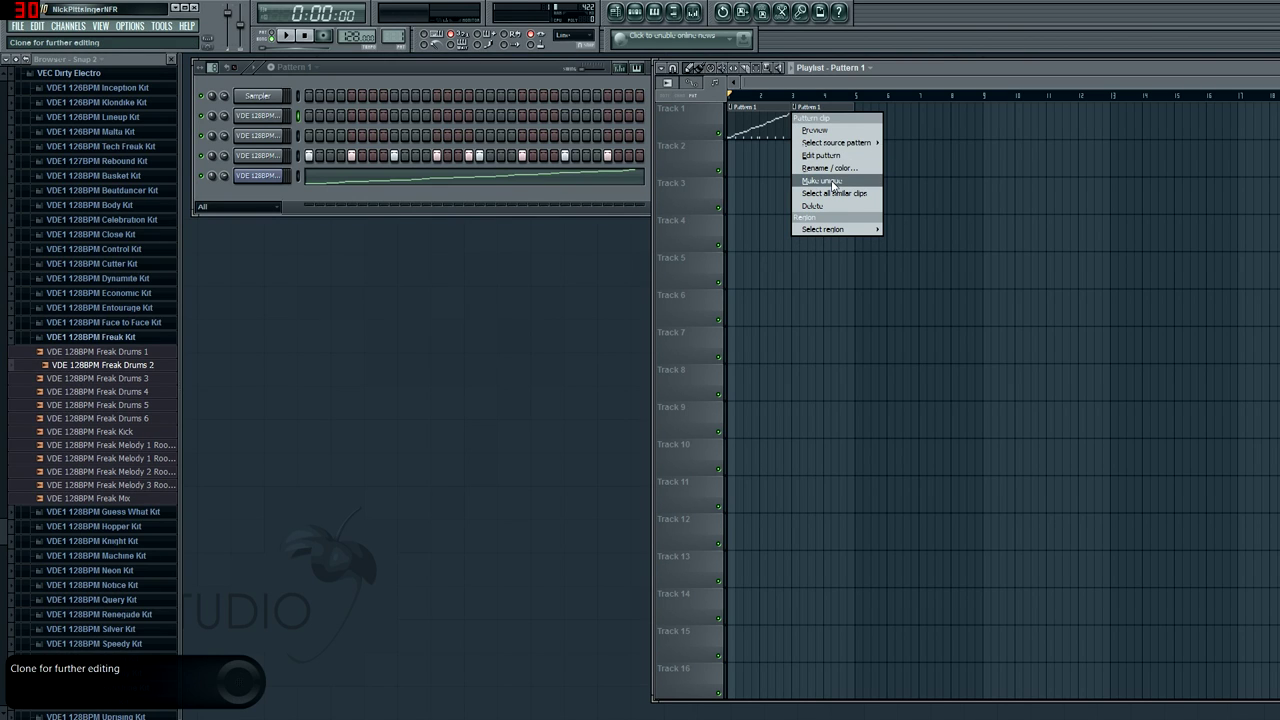
click(833, 182)
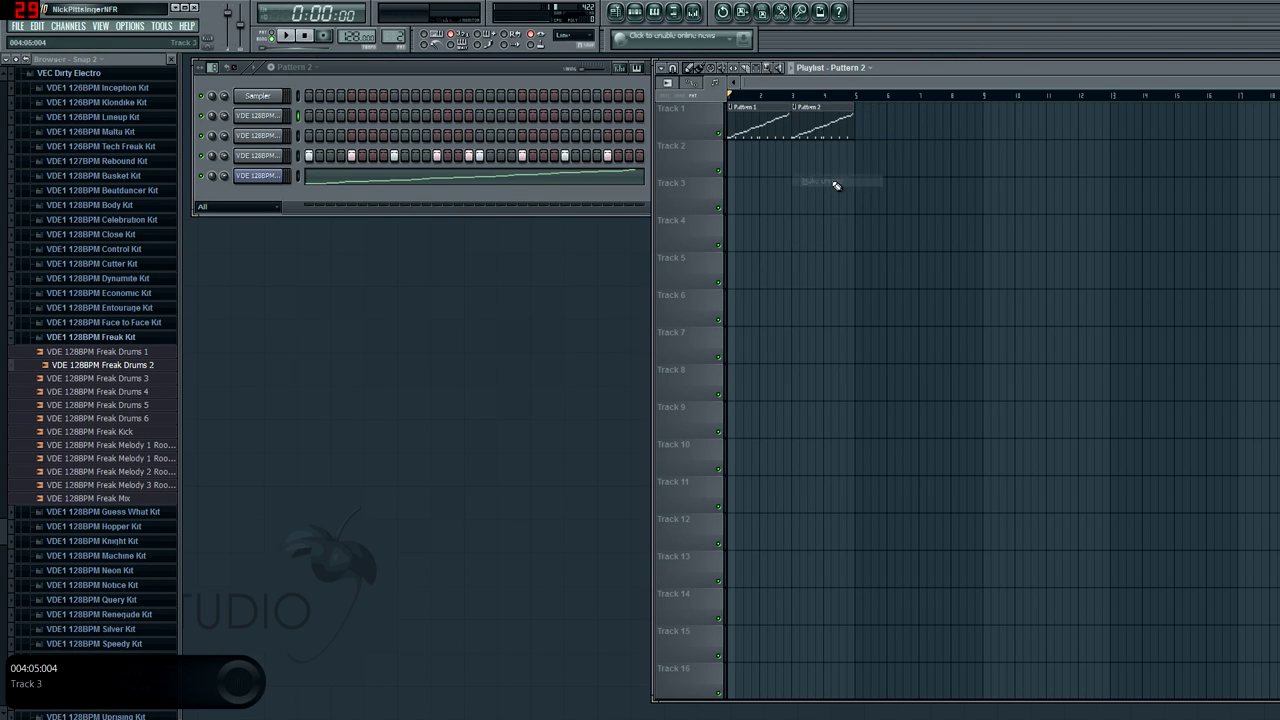
Open and close the cloned clip's piano roll, add kick hits on steps 10 to 12 of Pattern 2, and play the arrangement.
double_click(817, 124)
click(1277, 58)
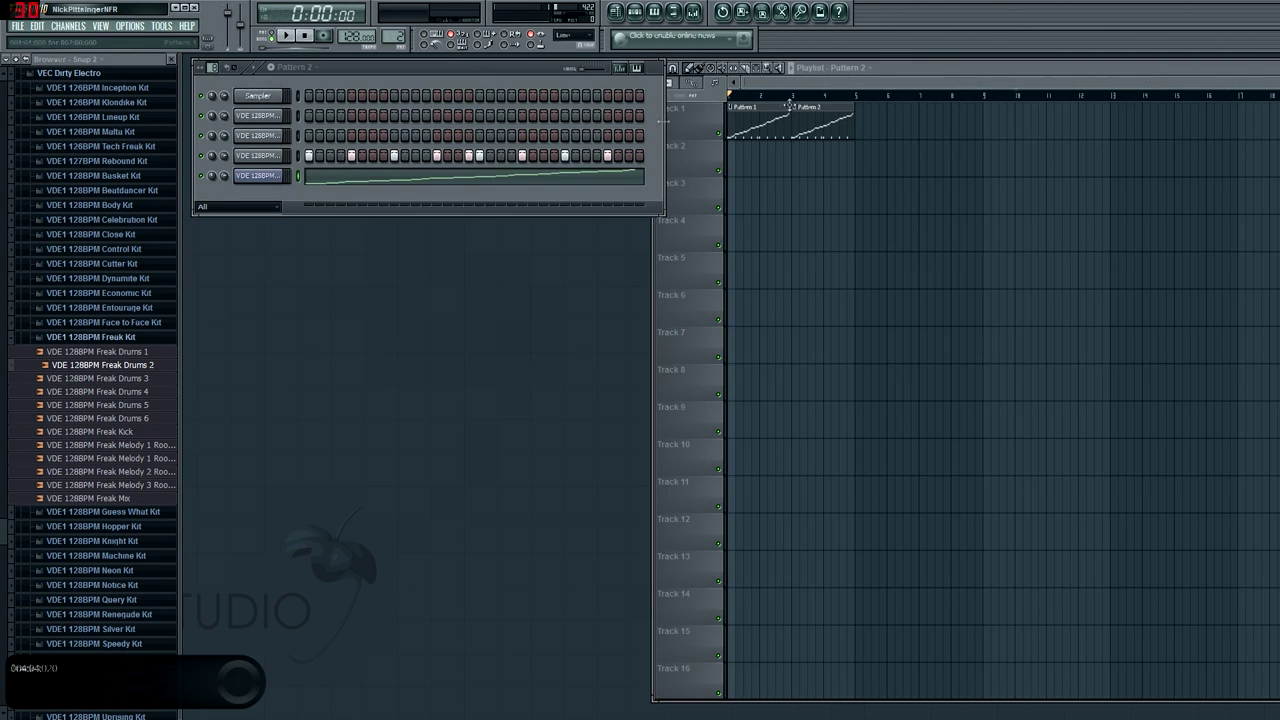
drag(407, 160, 425, 162)
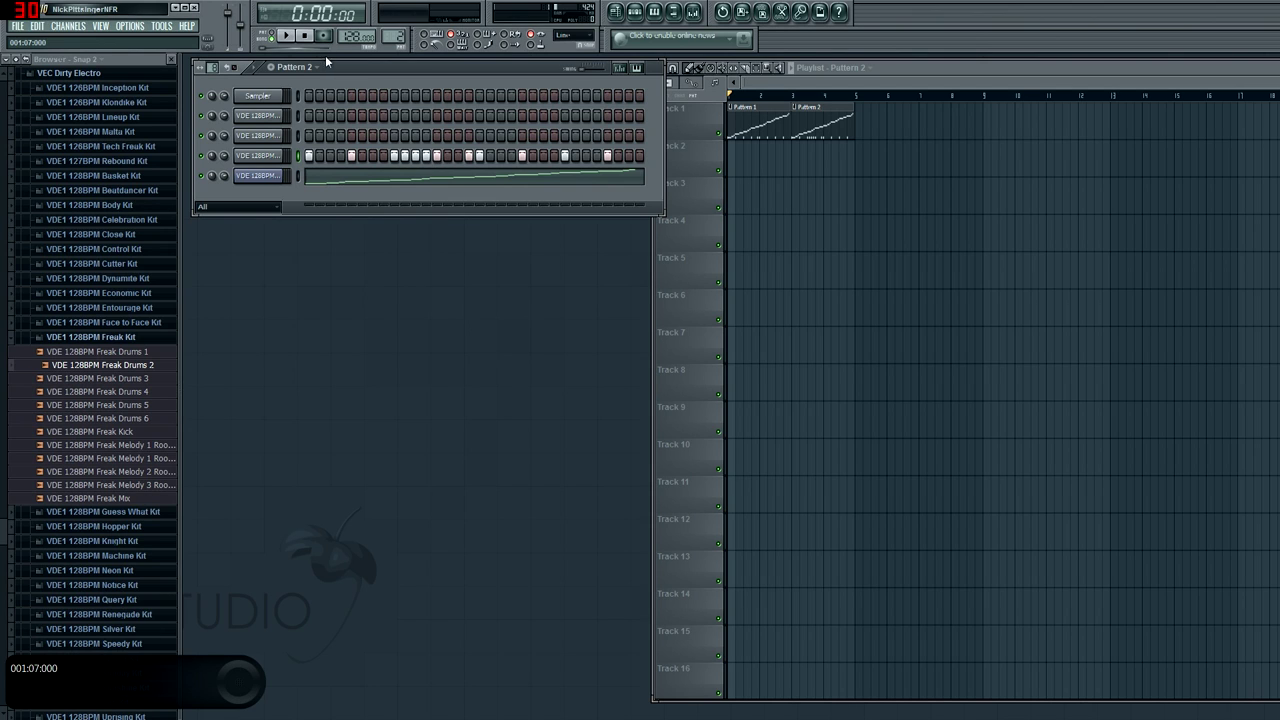
click(285, 35)
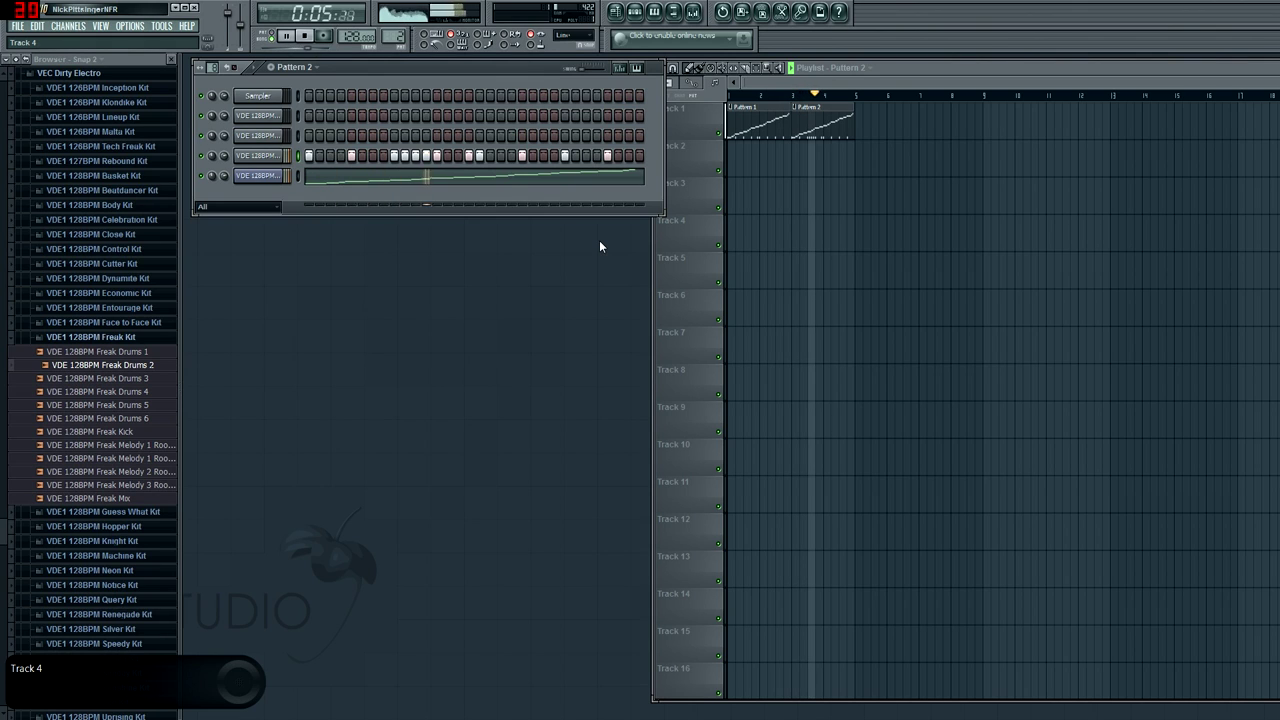
click(308, 37)
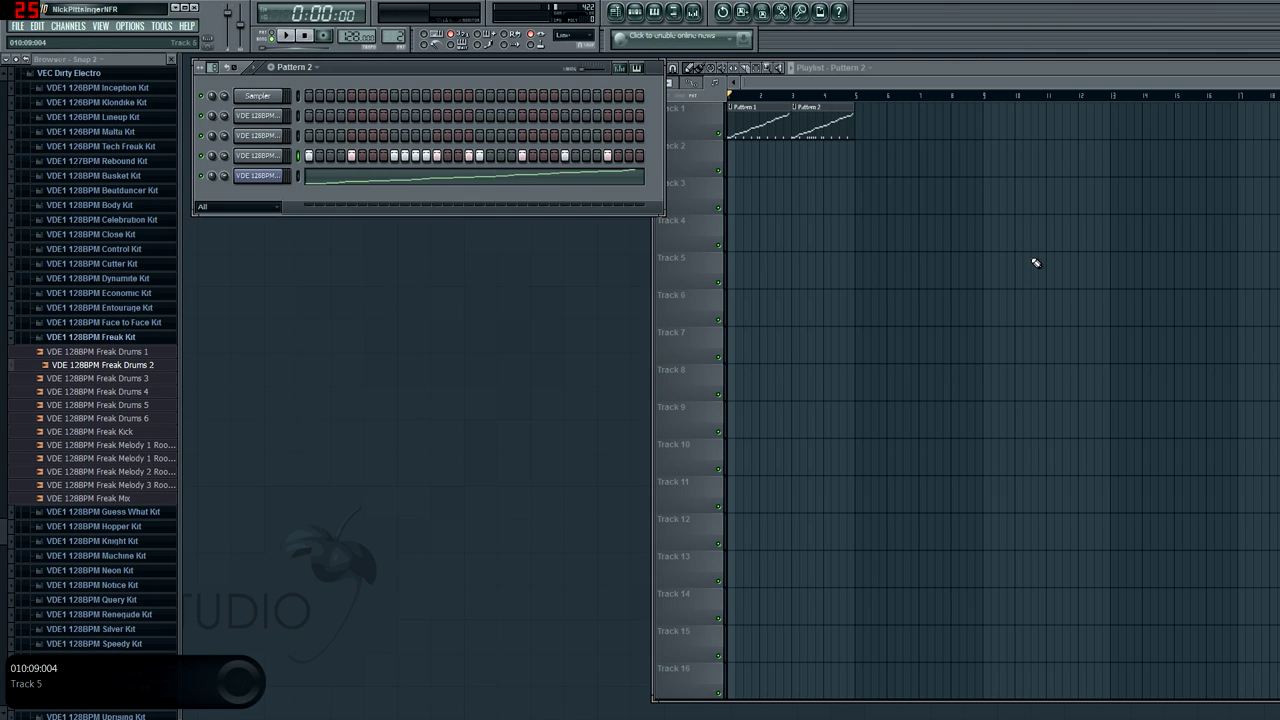
Move the Pattern 2 clip to bar 7 of Track 1 and paint Pattern 1 clips at bars 3 and 5.
click(825, 125)
drag(825, 125, 937, 131)
mouse_move(800, 153)
mouse_down()
mouse_move(882, 160)
mouse_move(881, 118)
mouse_up()
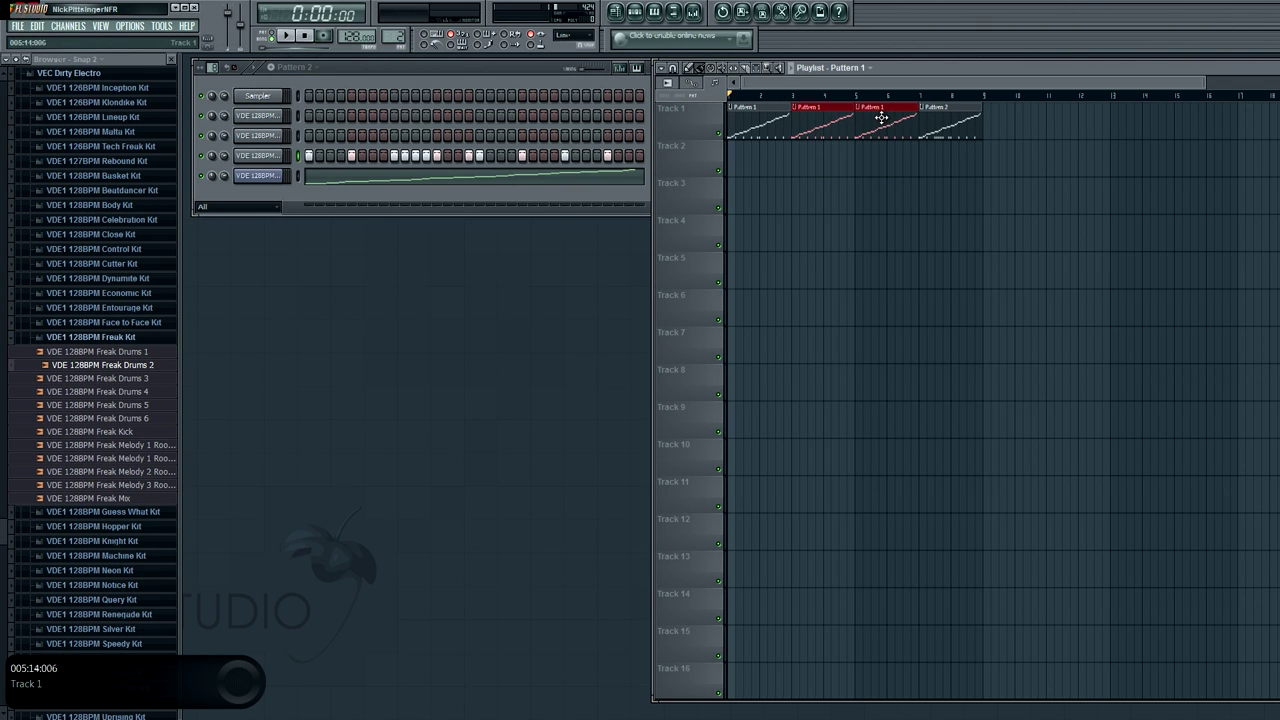
Open and close Pattern 2's piano roll, remove the kick hits on steps 10–12 and 16, and add hits on steps 31 and 32.
double_click(955, 126)
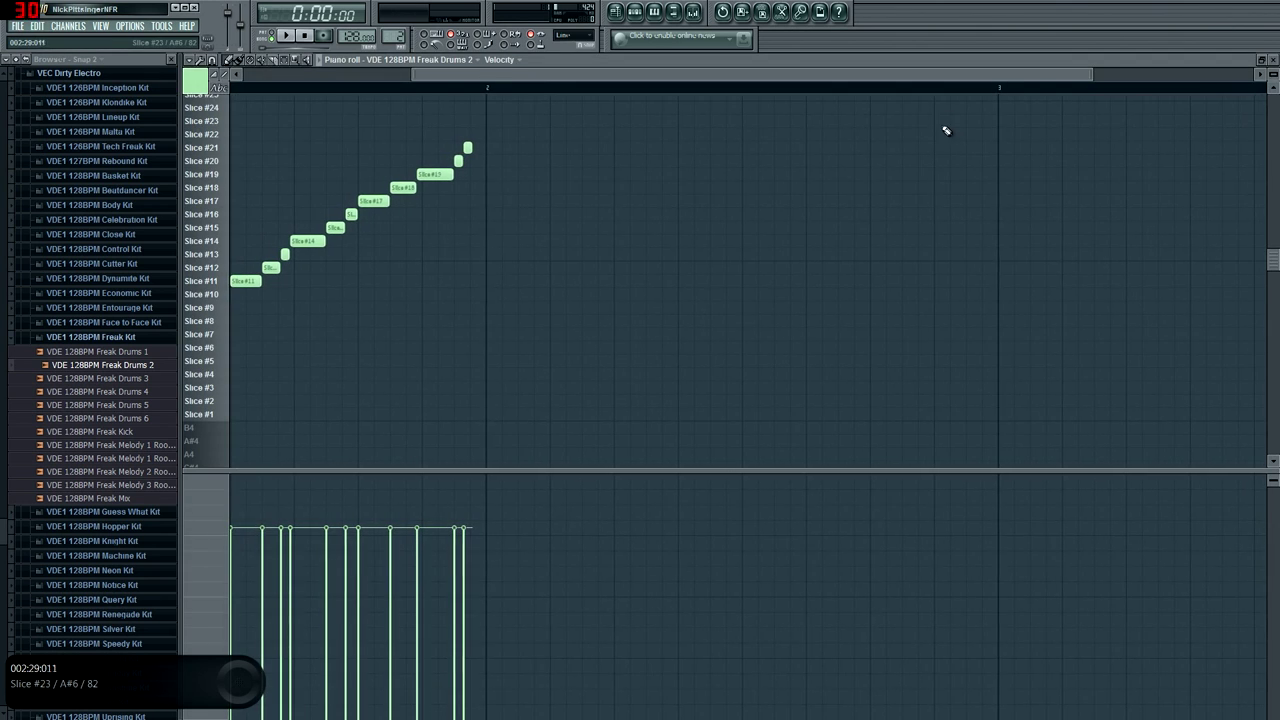
click(1263, 60)
drag(401, 163, 493, 155)
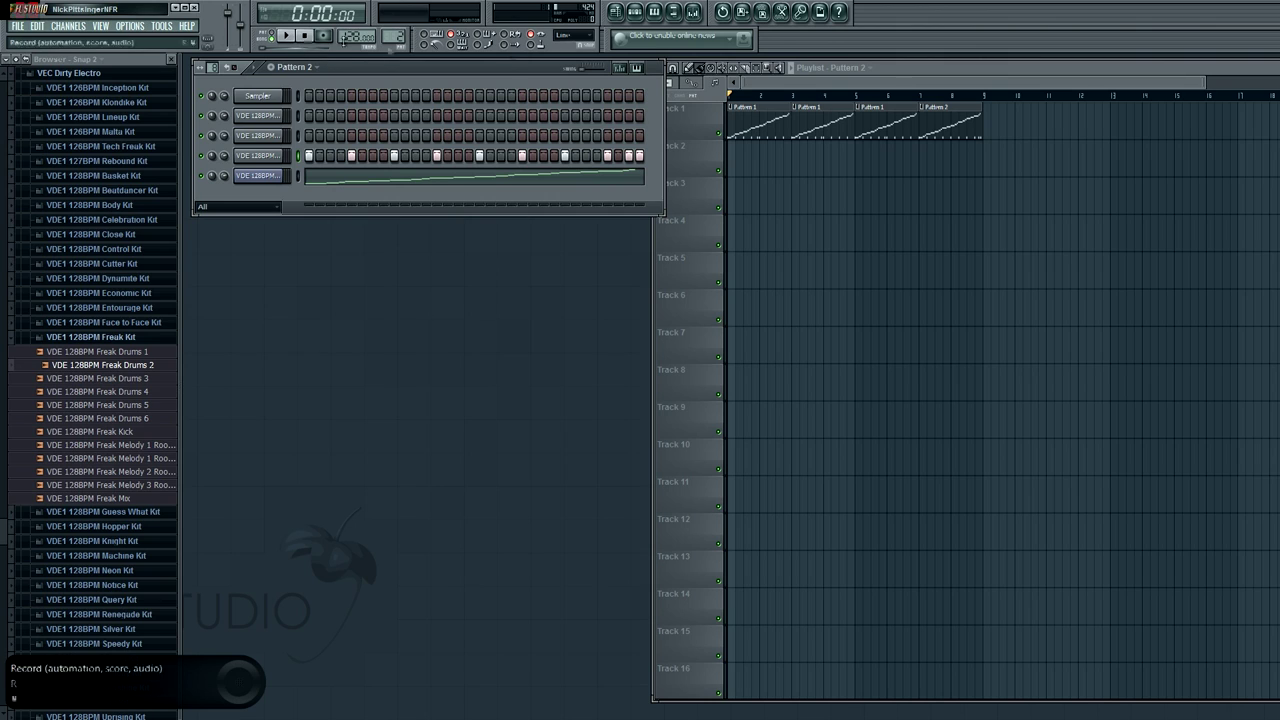
Play the four-clip arrangement, fill Pattern 2's kick row from step 25 to 32 during playback, and stop.
click(286, 36)
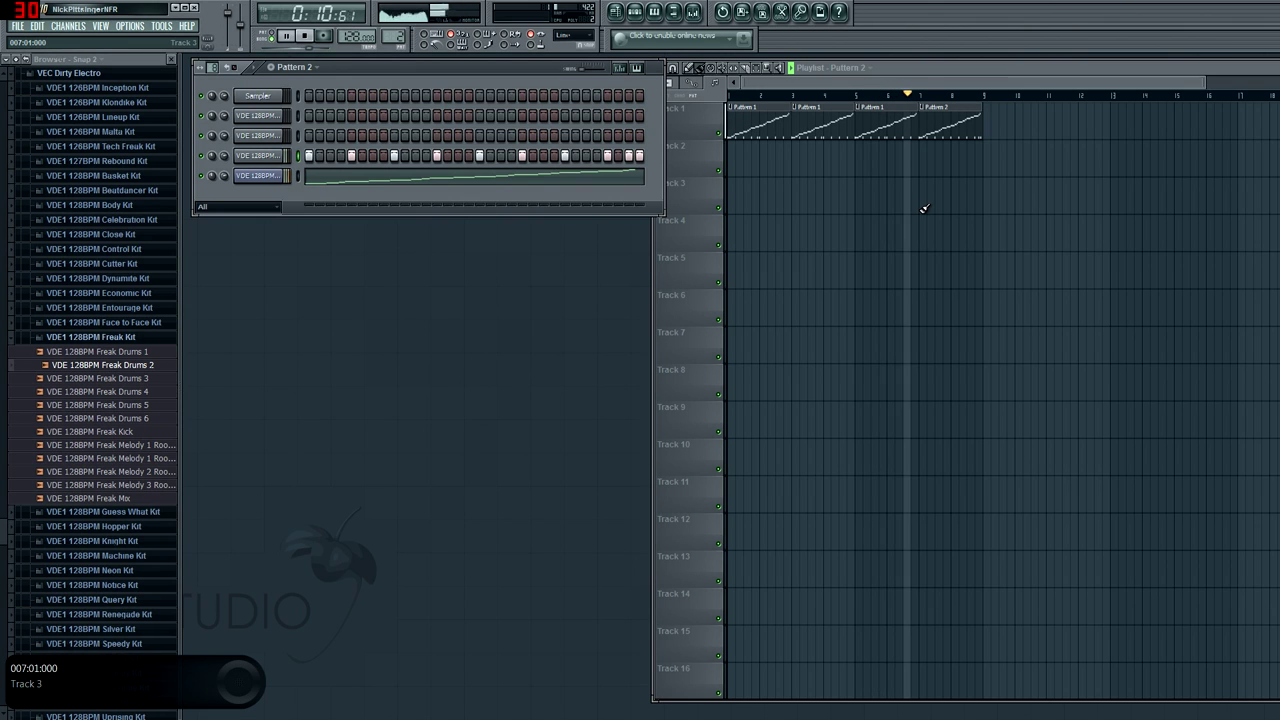
drag(574, 158, 634, 162)
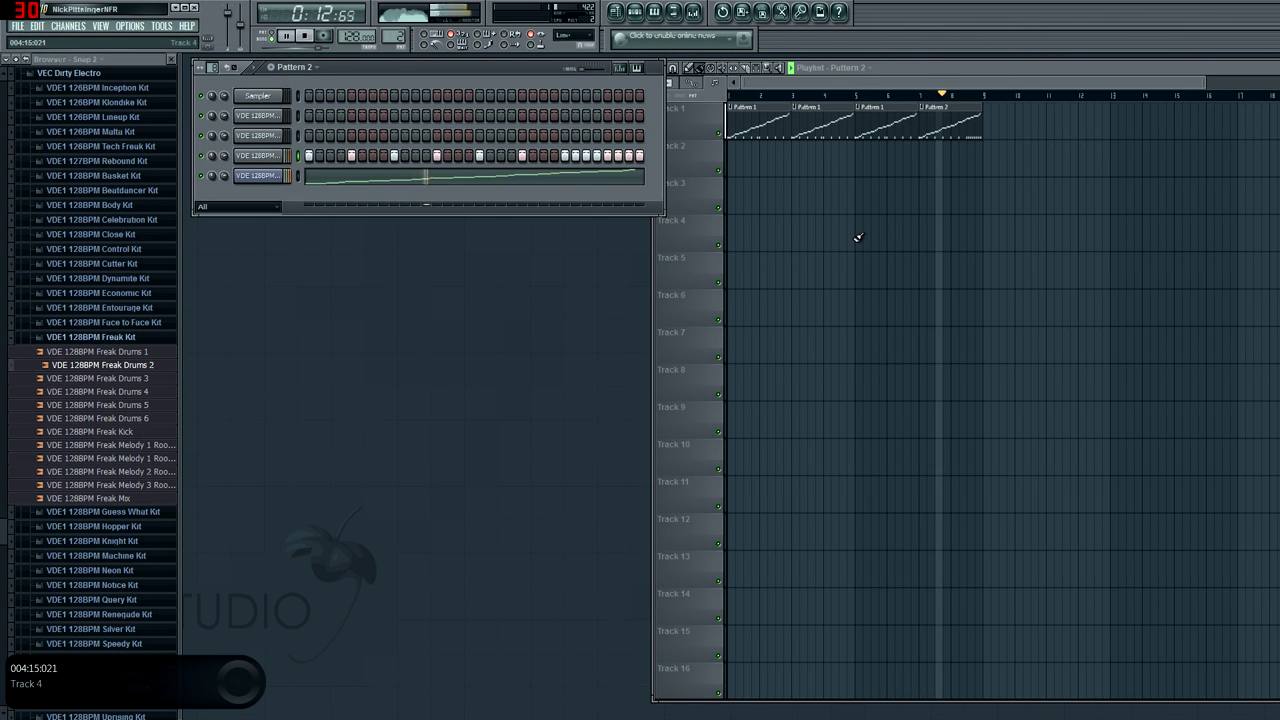
key(space)
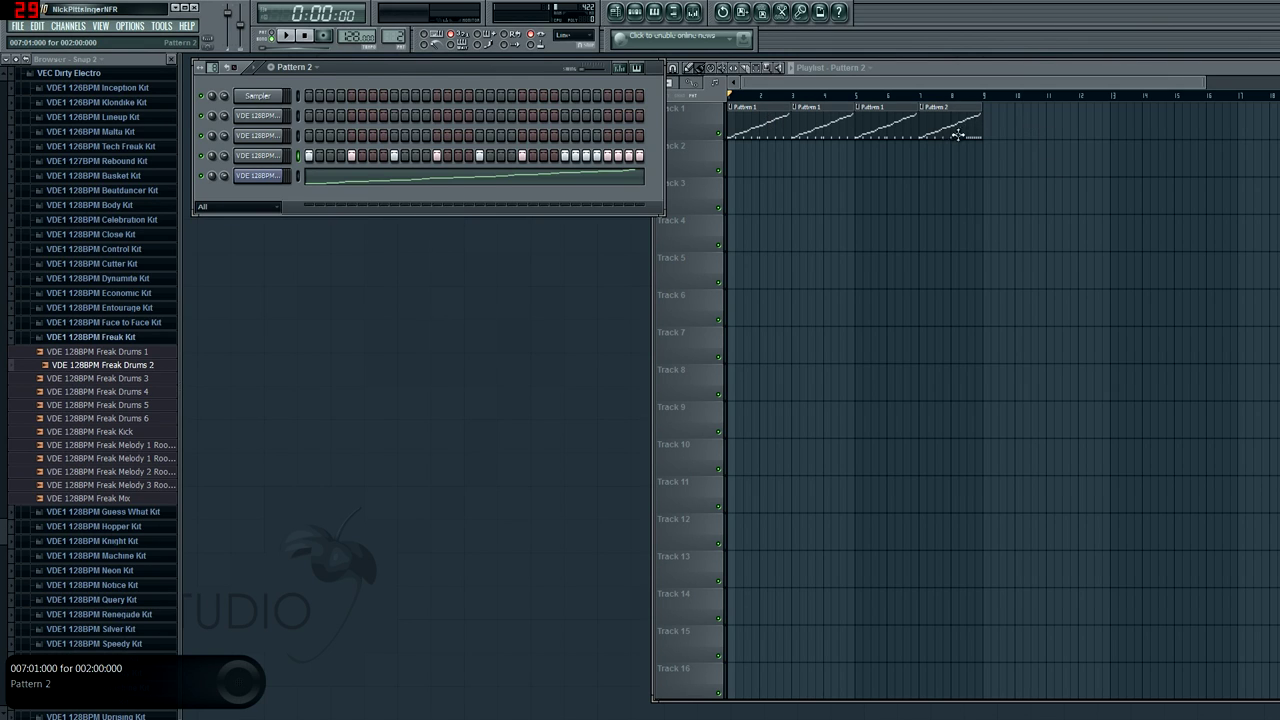
View the options of the Pattern 1 clip at bar 3, and reduce Pattern 2's last eight kick steps to one hit every 4 steps.
click(797, 106)
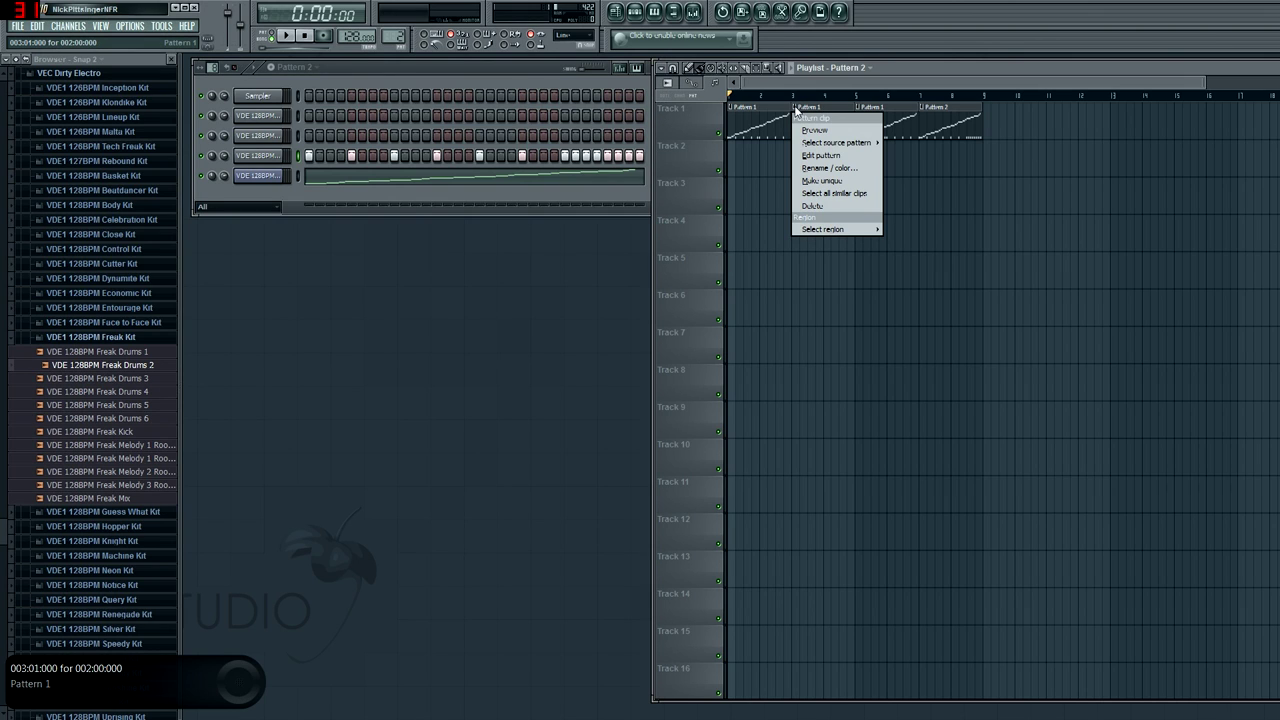
click(990, 193)
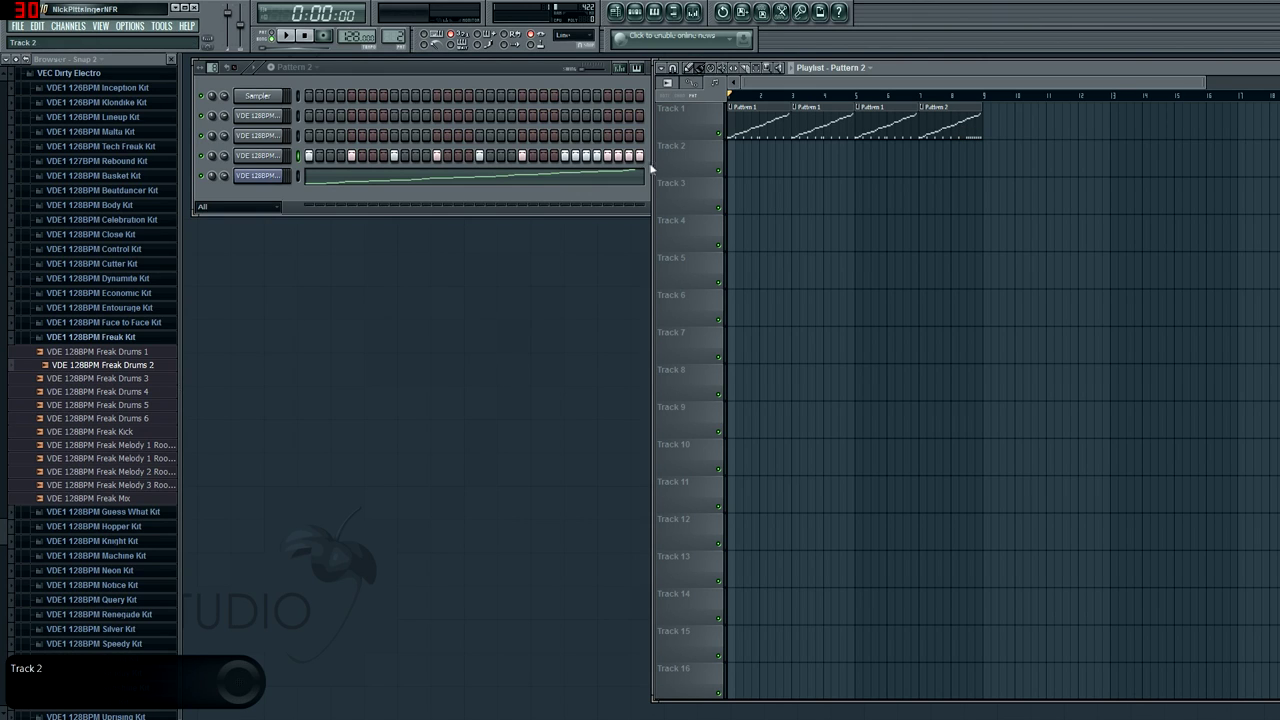
click(612, 161)
click(608, 156)
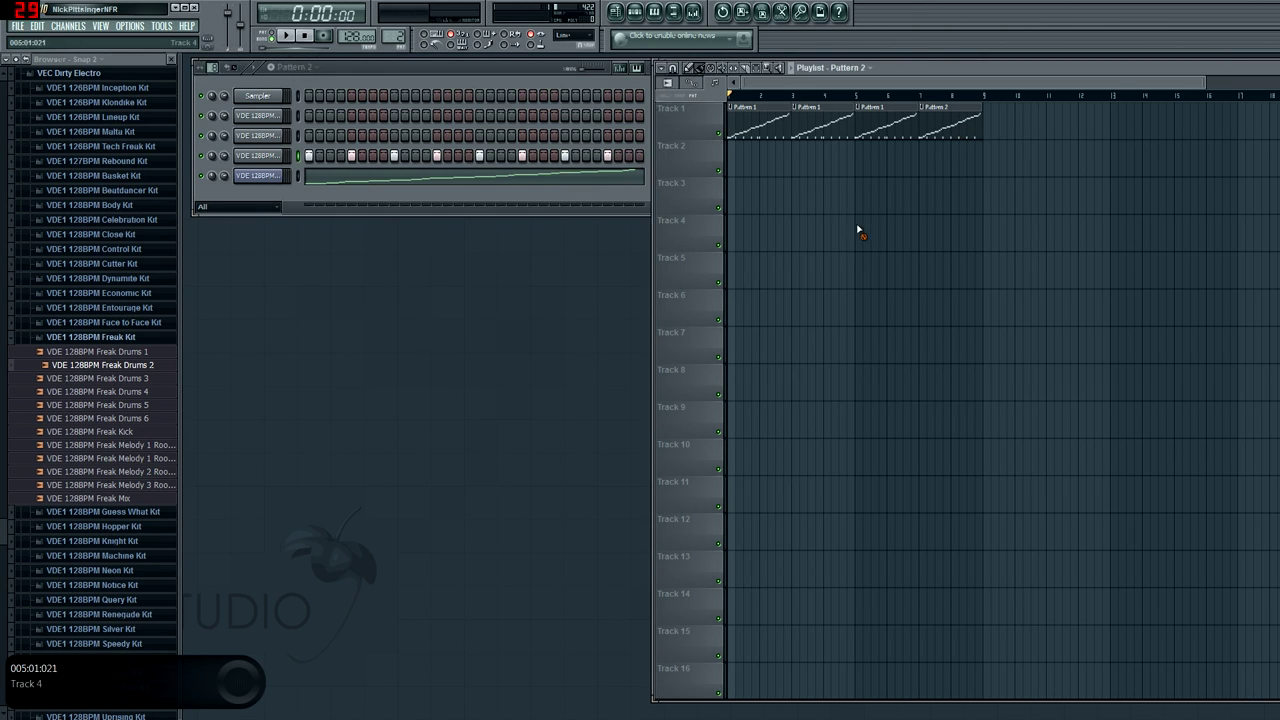
Collapse the VEC Dirty Electro sample folder in the browser and add a Massive synth channel.
drag(4, 522, 3, 428)
click(83, 376)
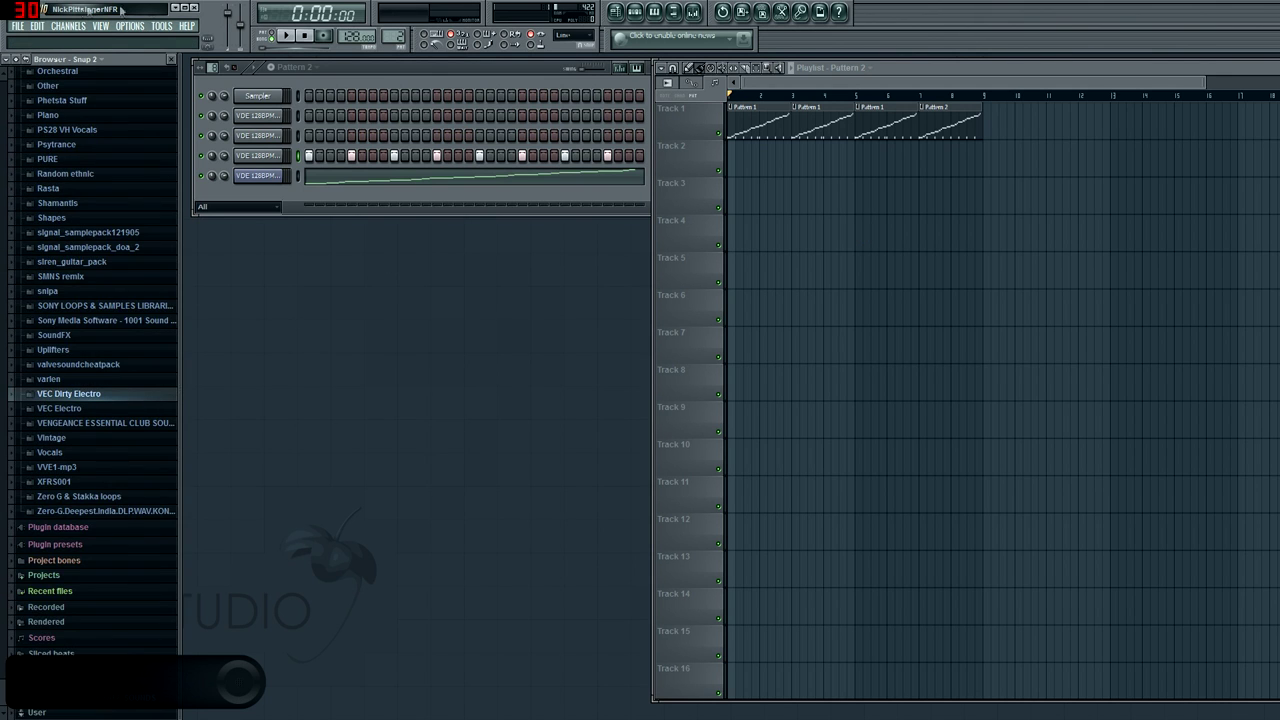
click(69, 26)
mouse_move(72, 39)
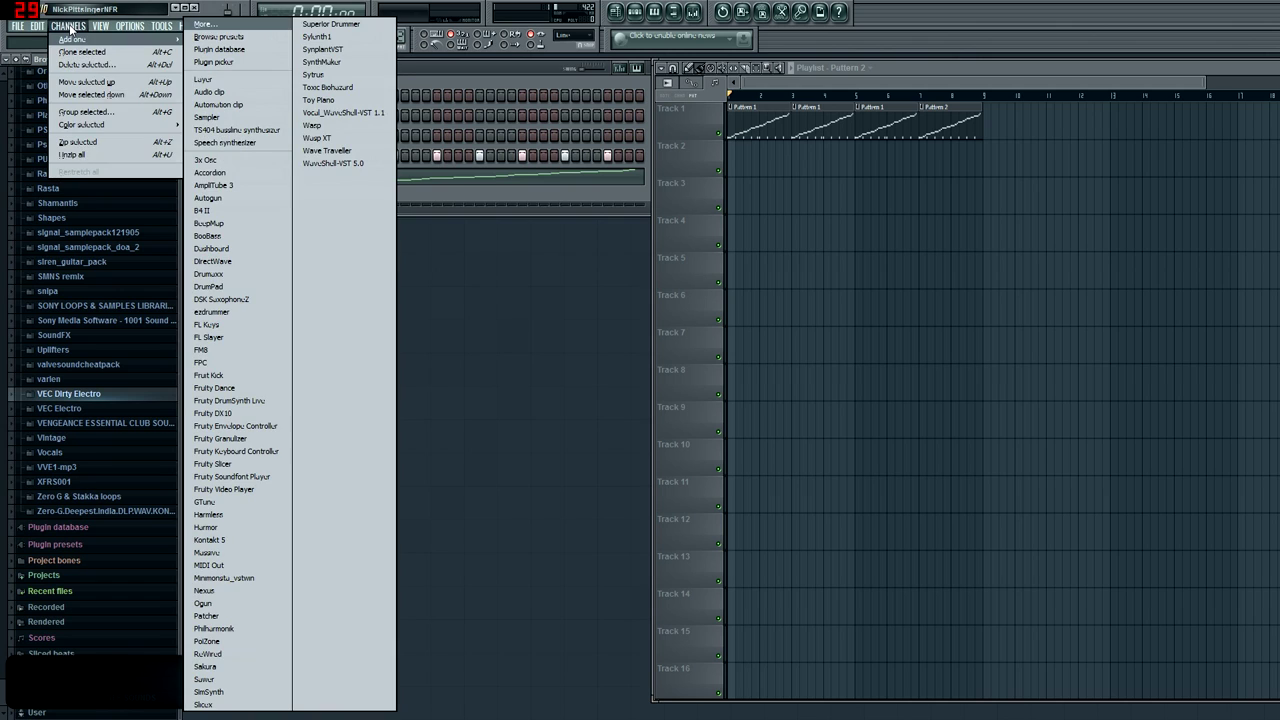
click(224, 551)
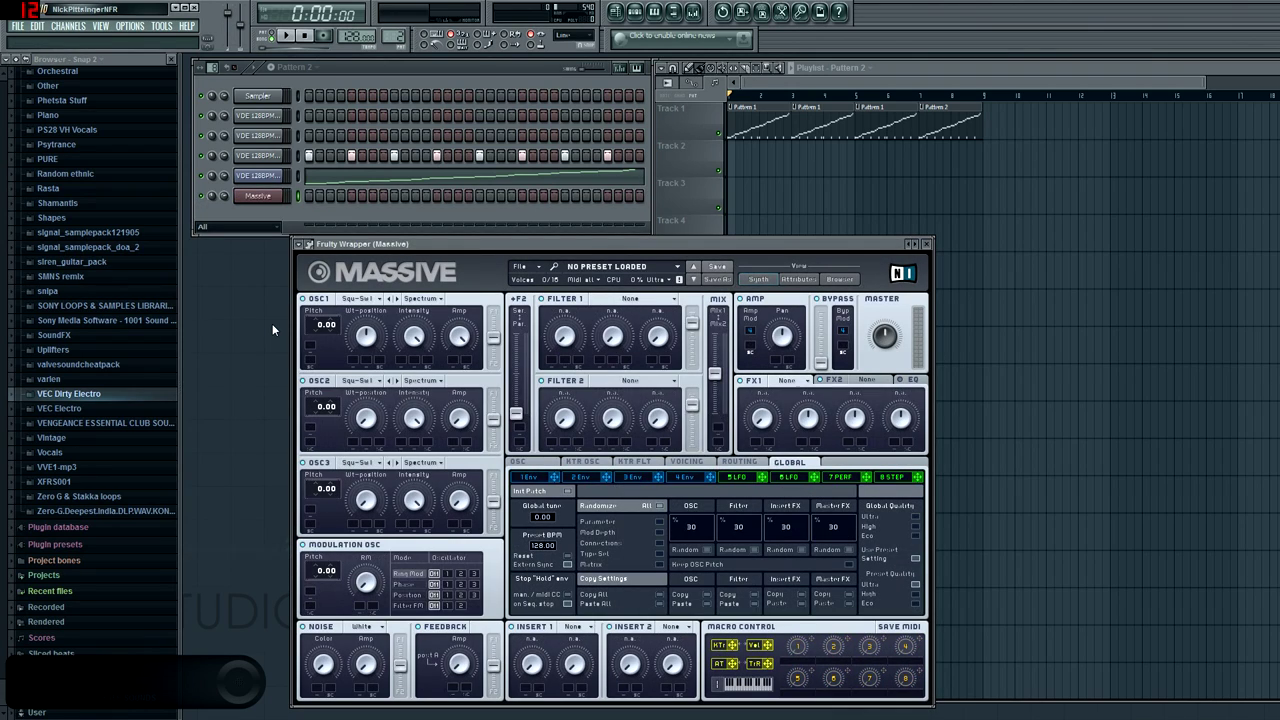
Reposition the Massive window and look through the full list of generator plugins available for new channels, closing it without adding any.
drag(452, 250, 416, 192)
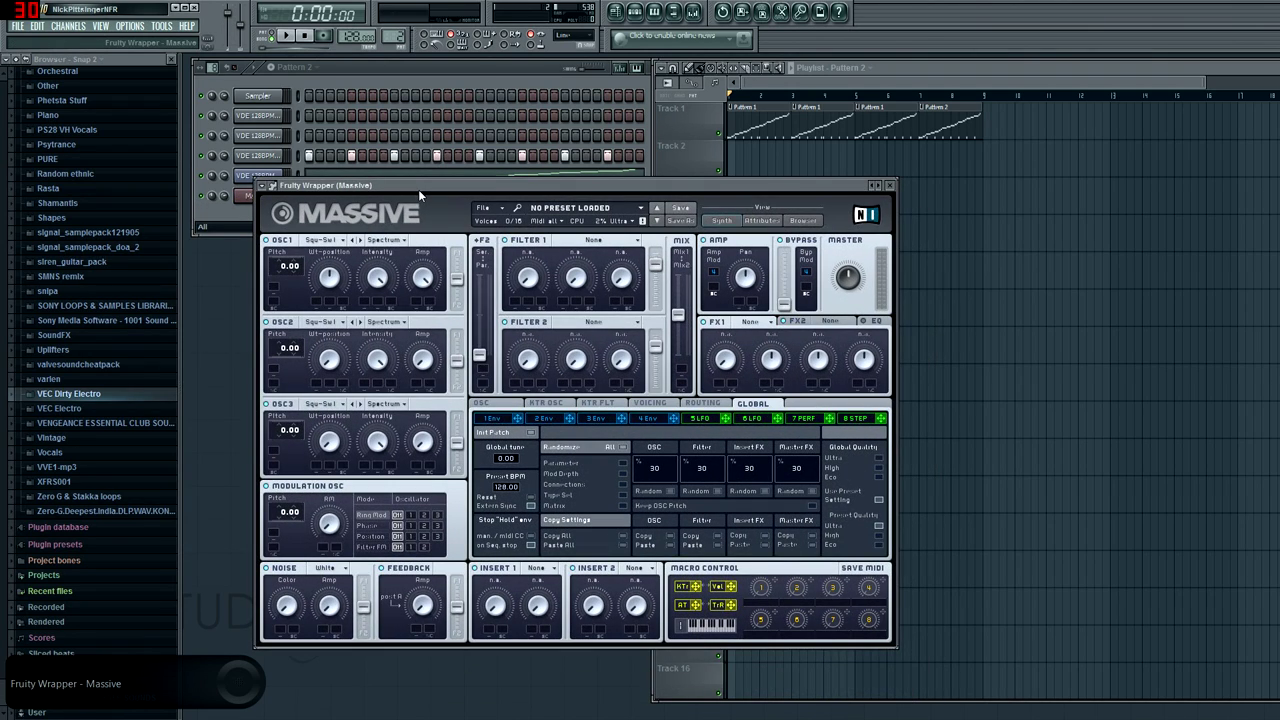
click(68, 25)
mouse_move(74, 39)
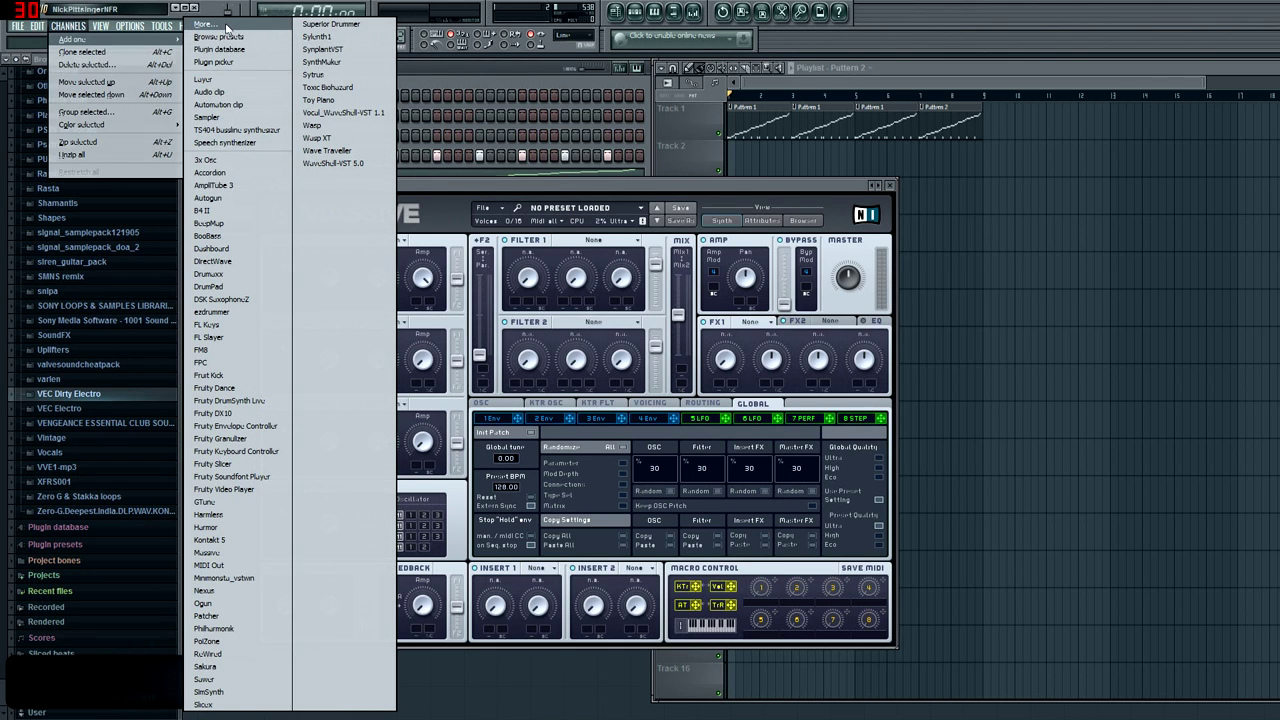
click(227, 27)
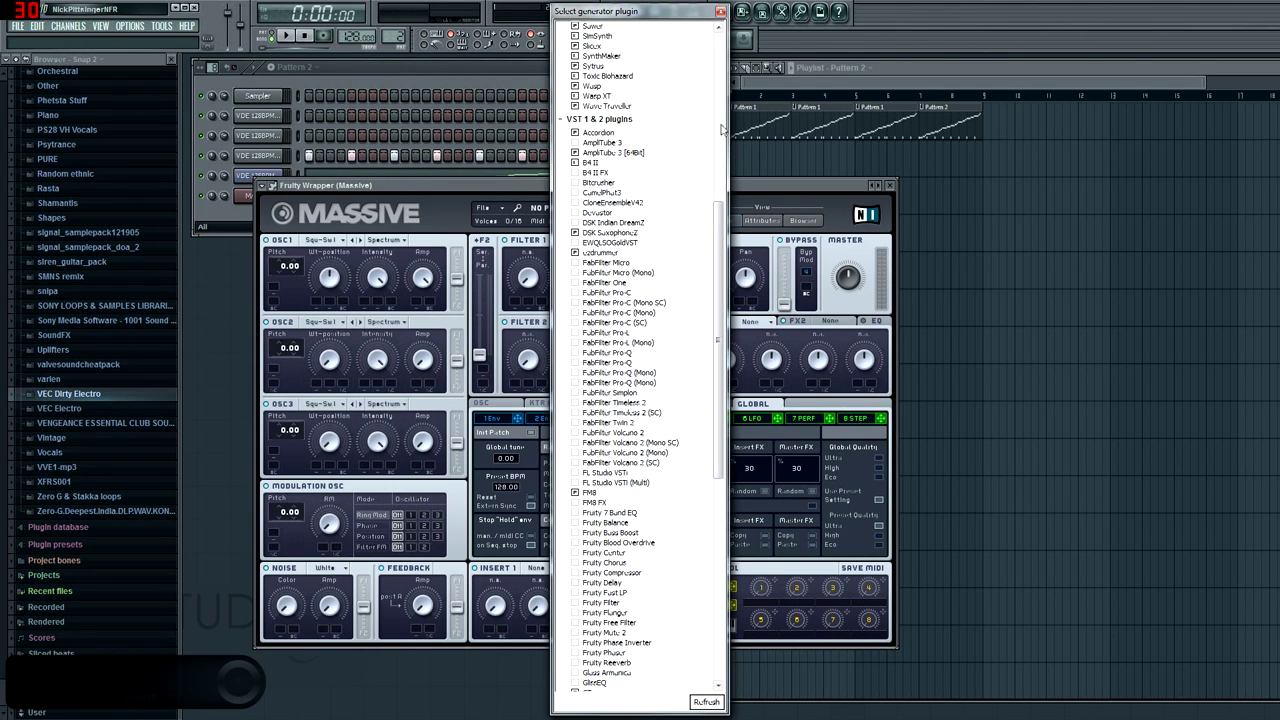
click(720, 12)
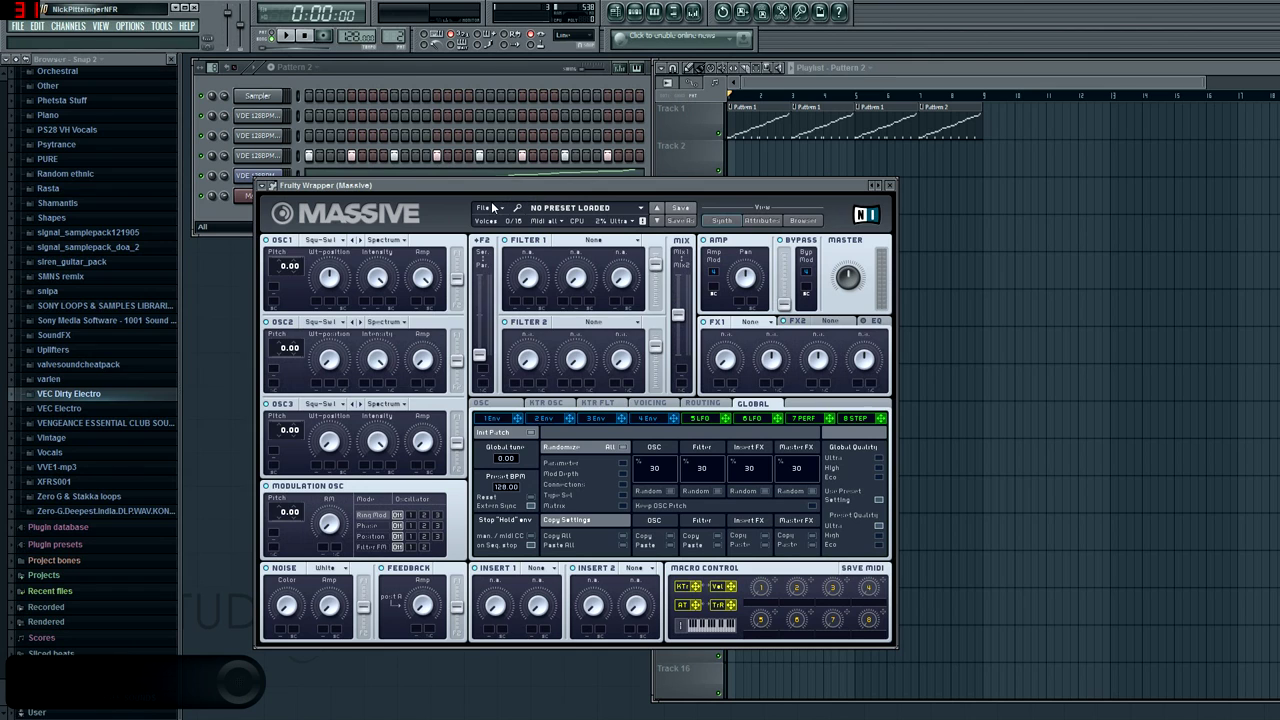
drag(502, 185, 579, 207)
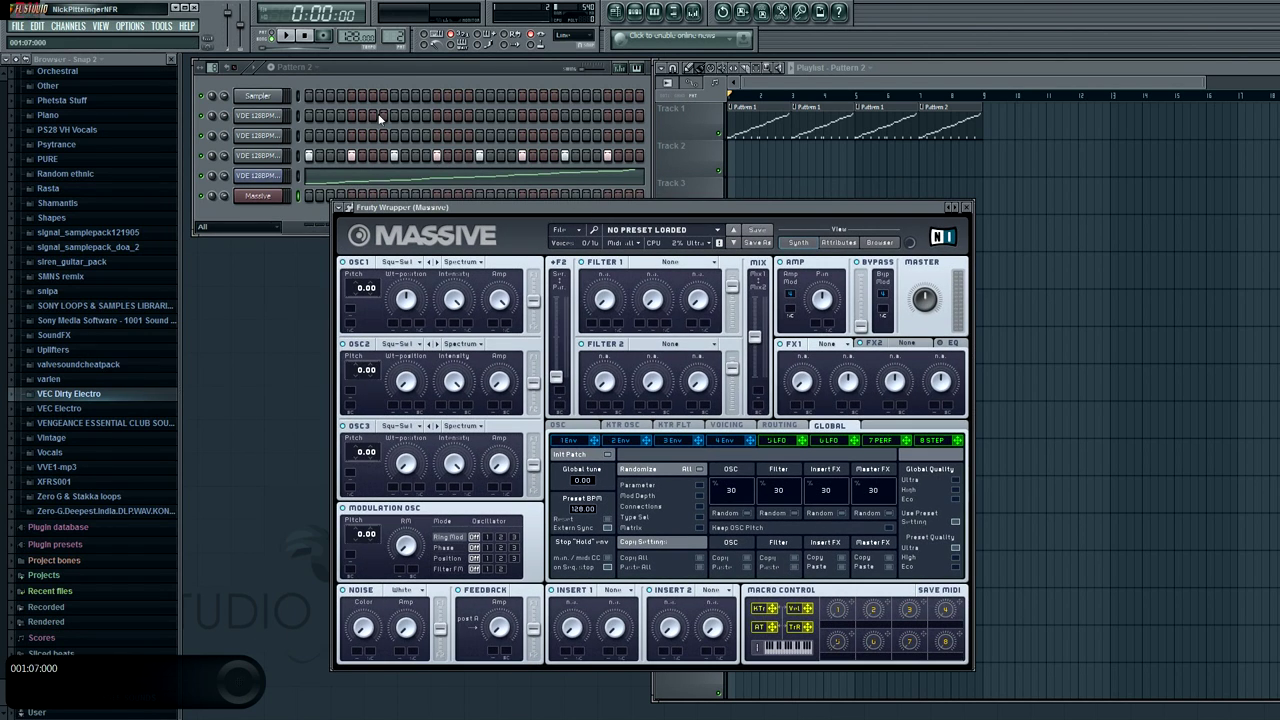
Create empty Pattern 3, add Massive hits on steps 1, 5, 9 and 13, and play the pattern briefly.
click(272, 68)
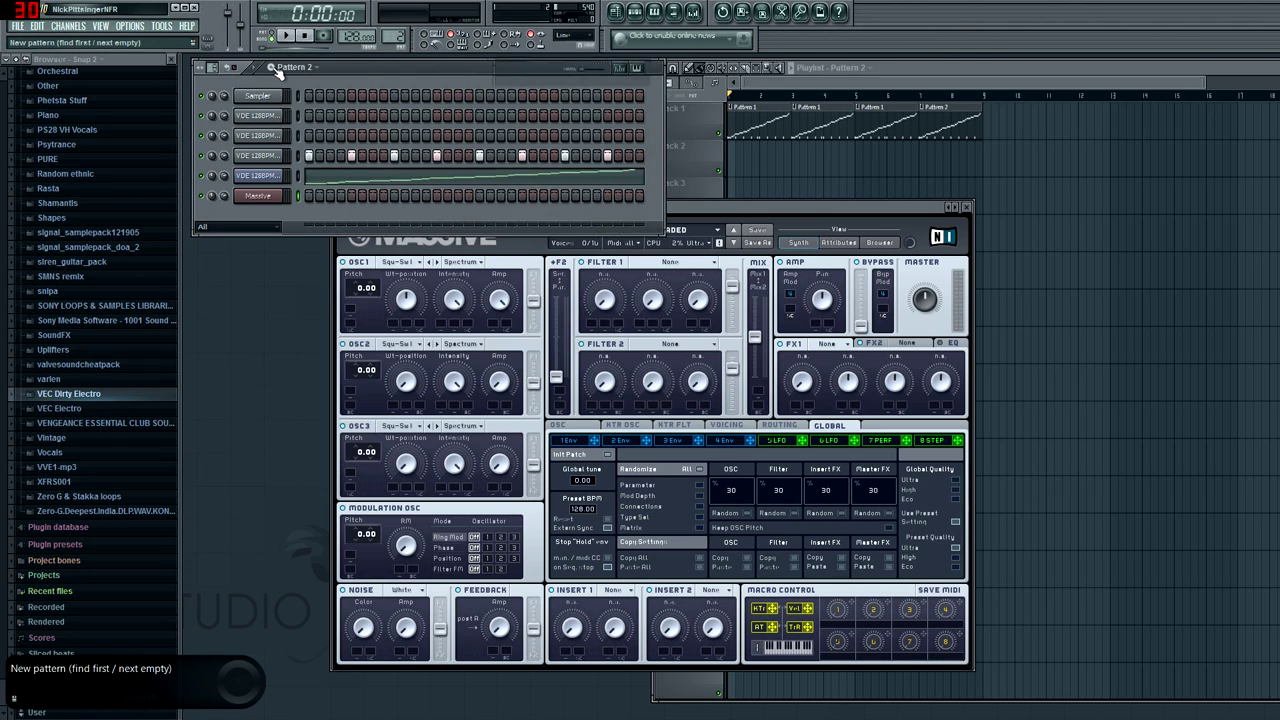
click(369, 58)
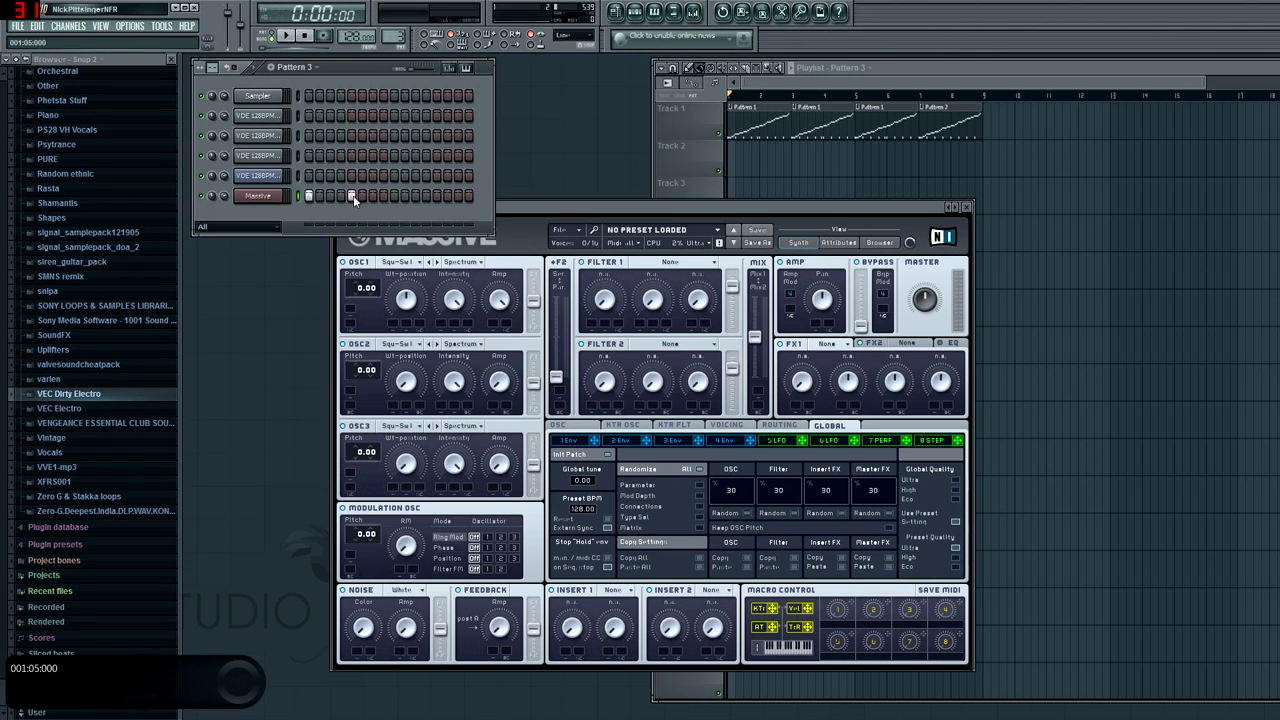
click(286, 35)
click(306, 36)
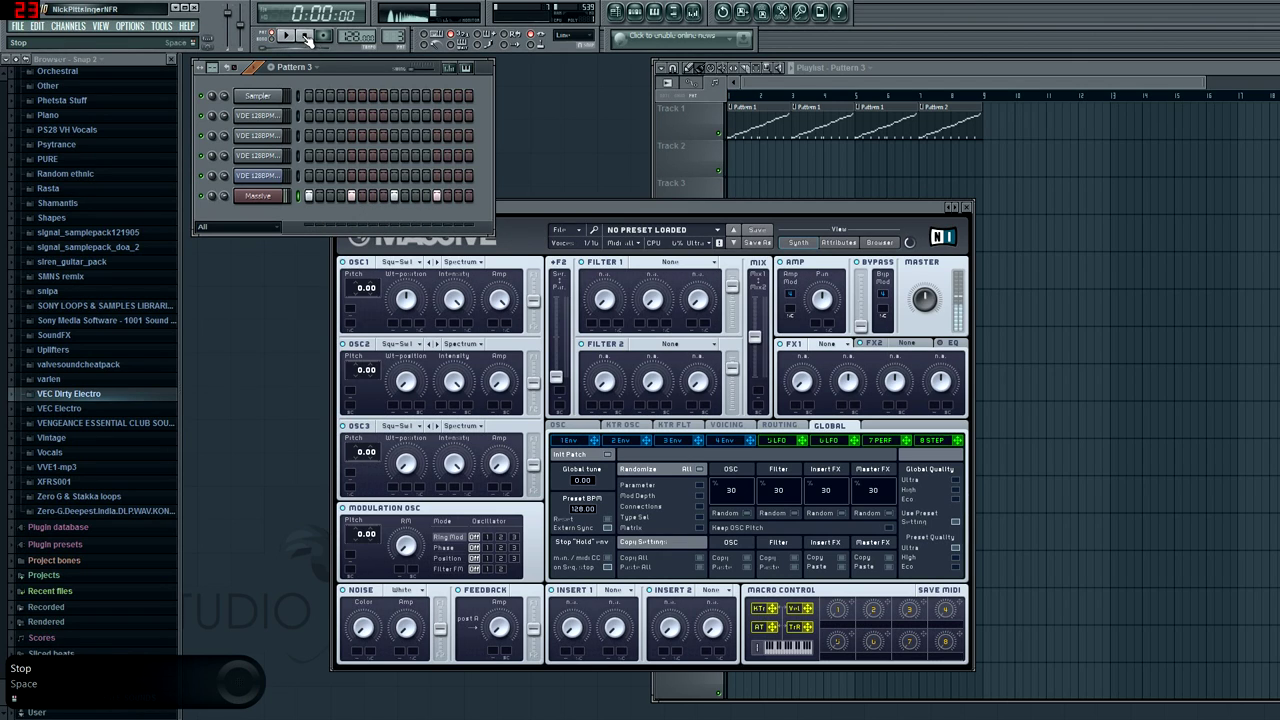
Clear Pattern 3's Massive hits and load the GRIT sound file from the Whub folder into Massive.
drag(535, 225, 556, 208)
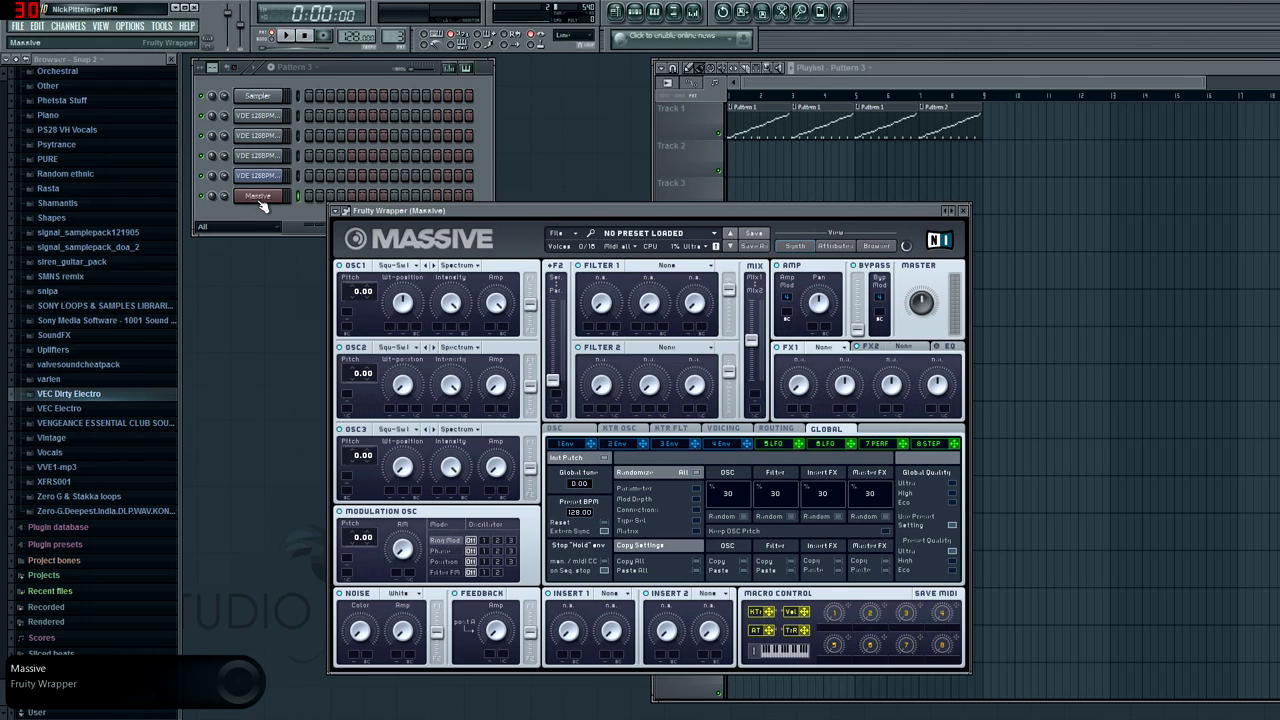
click(557, 233)
click(563, 245)
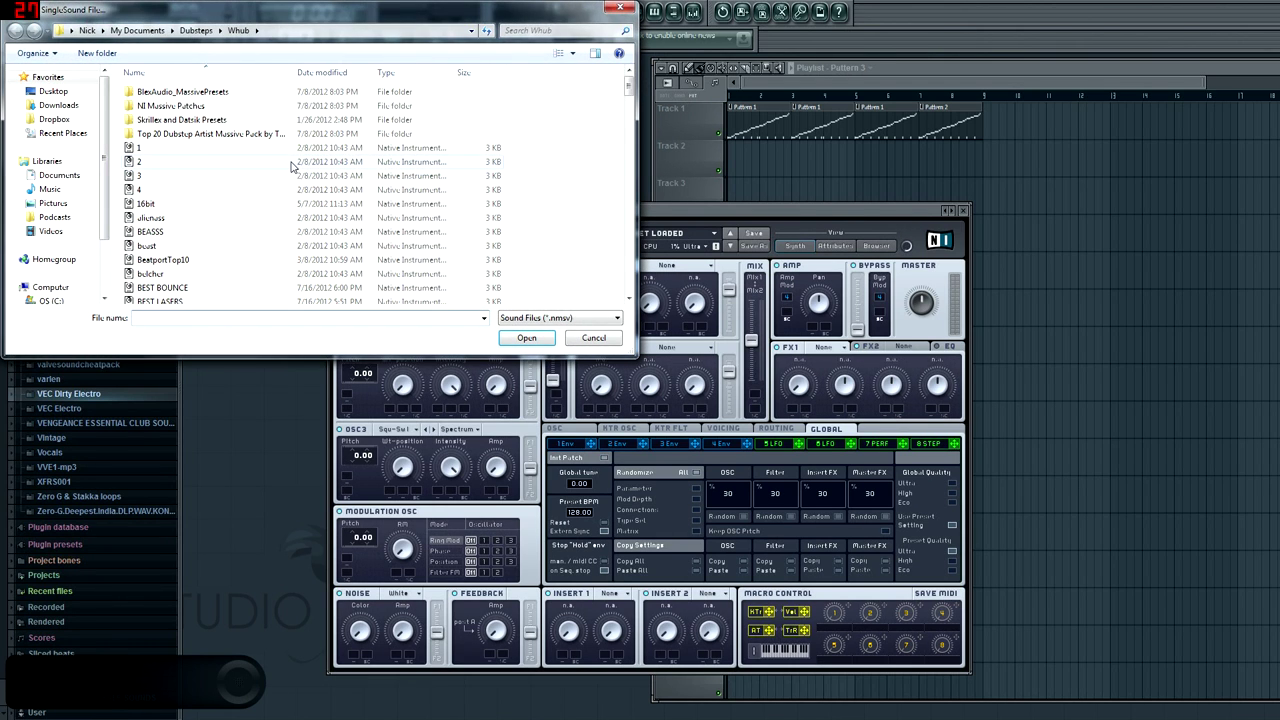
drag(628, 88, 628, 186)
double_click(169, 198)
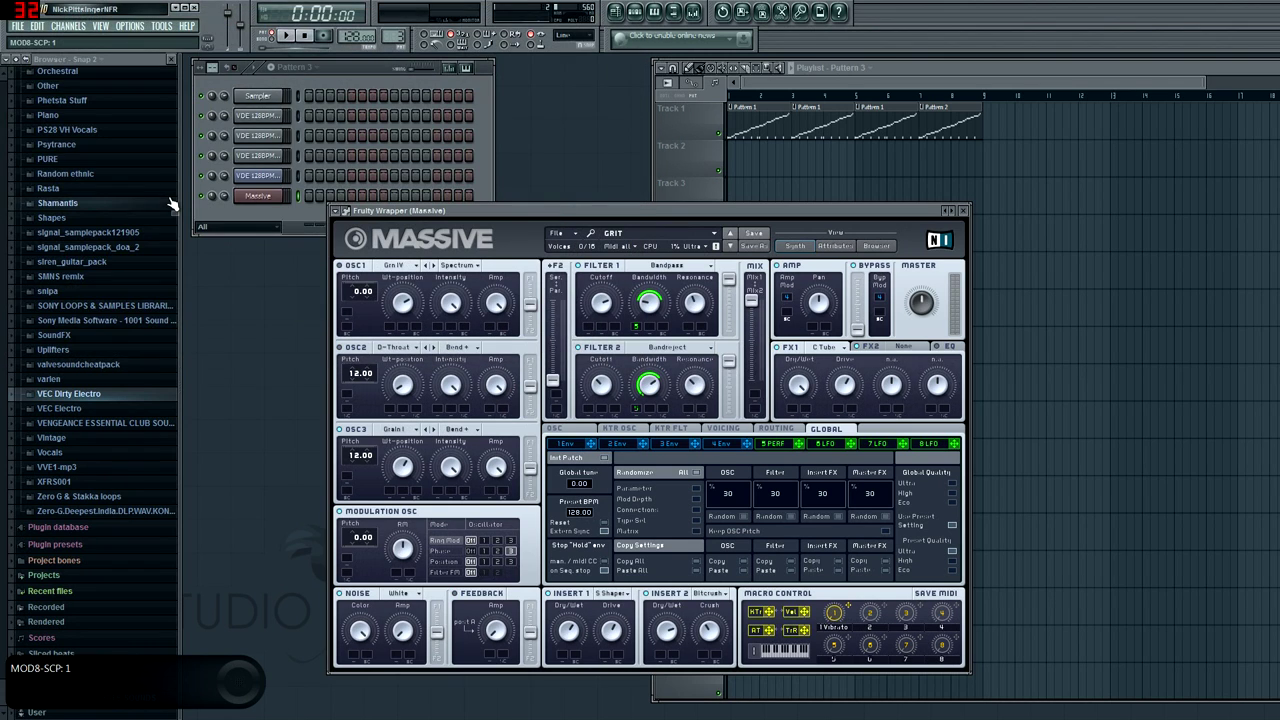
Open the Massive channel's piano roll at the low octaves and audition a low key.
right_click(262, 200)
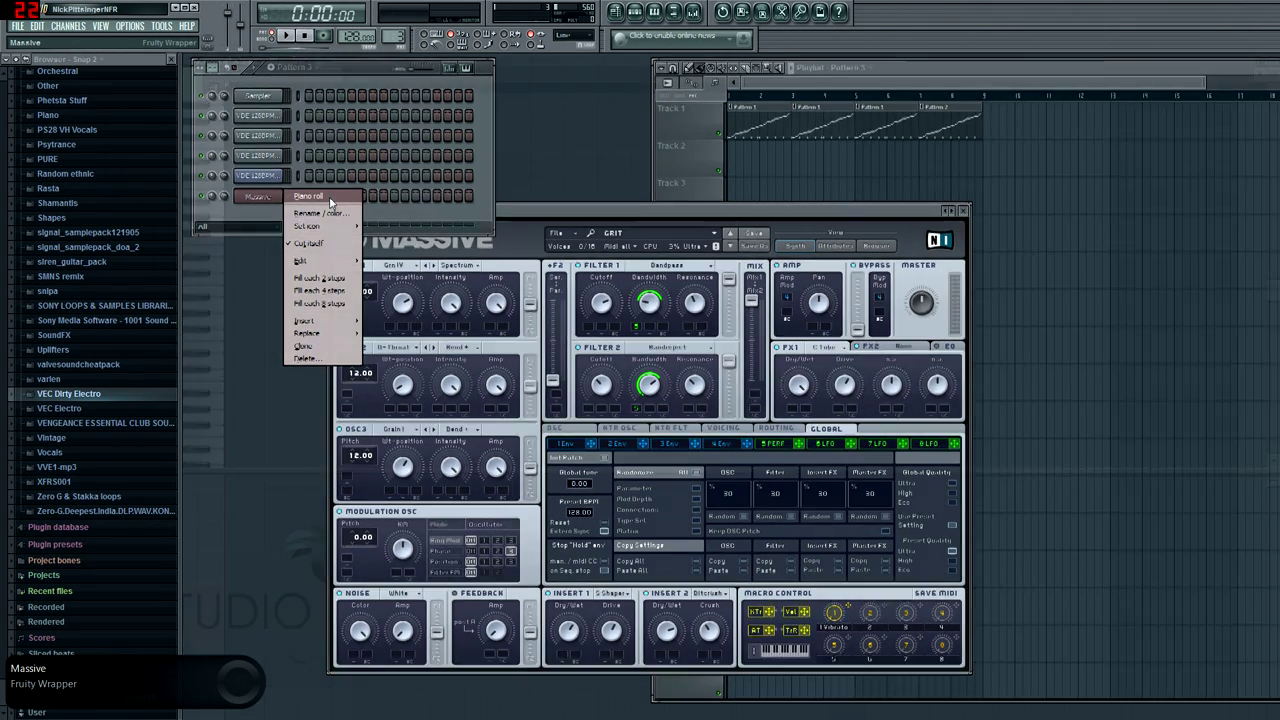
click(328, 197)
scroll(305, 307, down, 5)
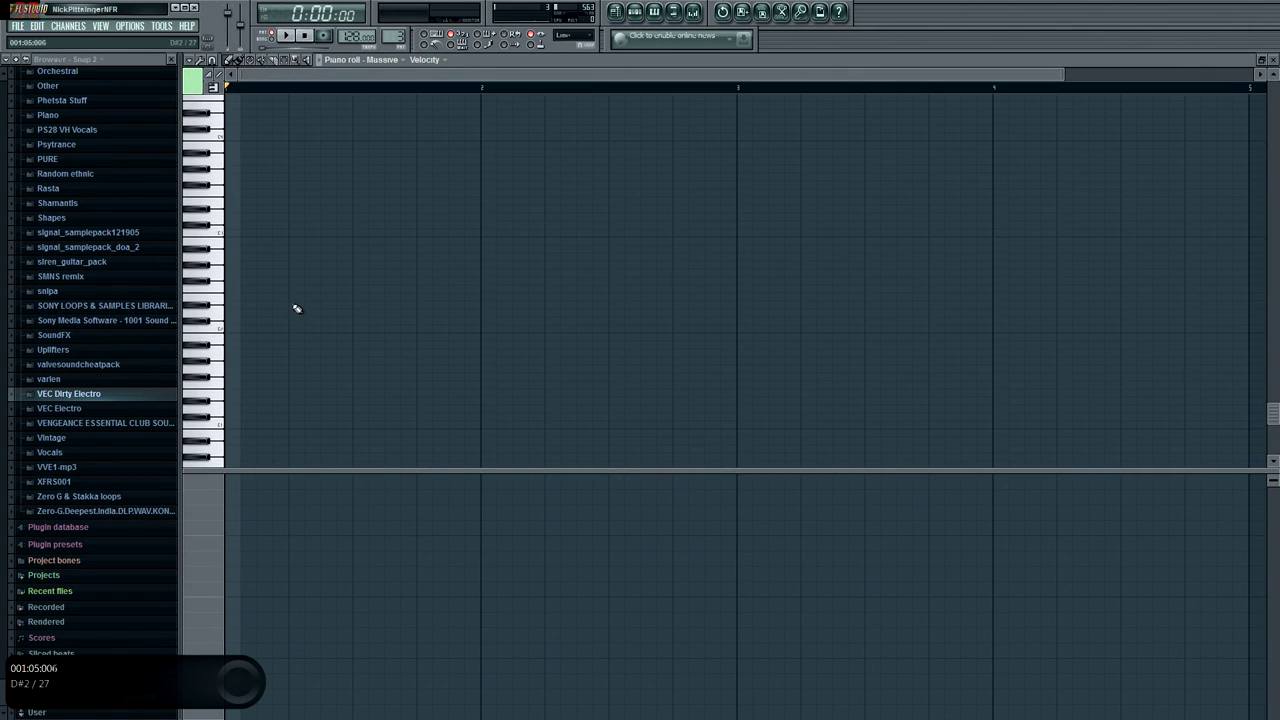
scroll(260, 284, down, 1)
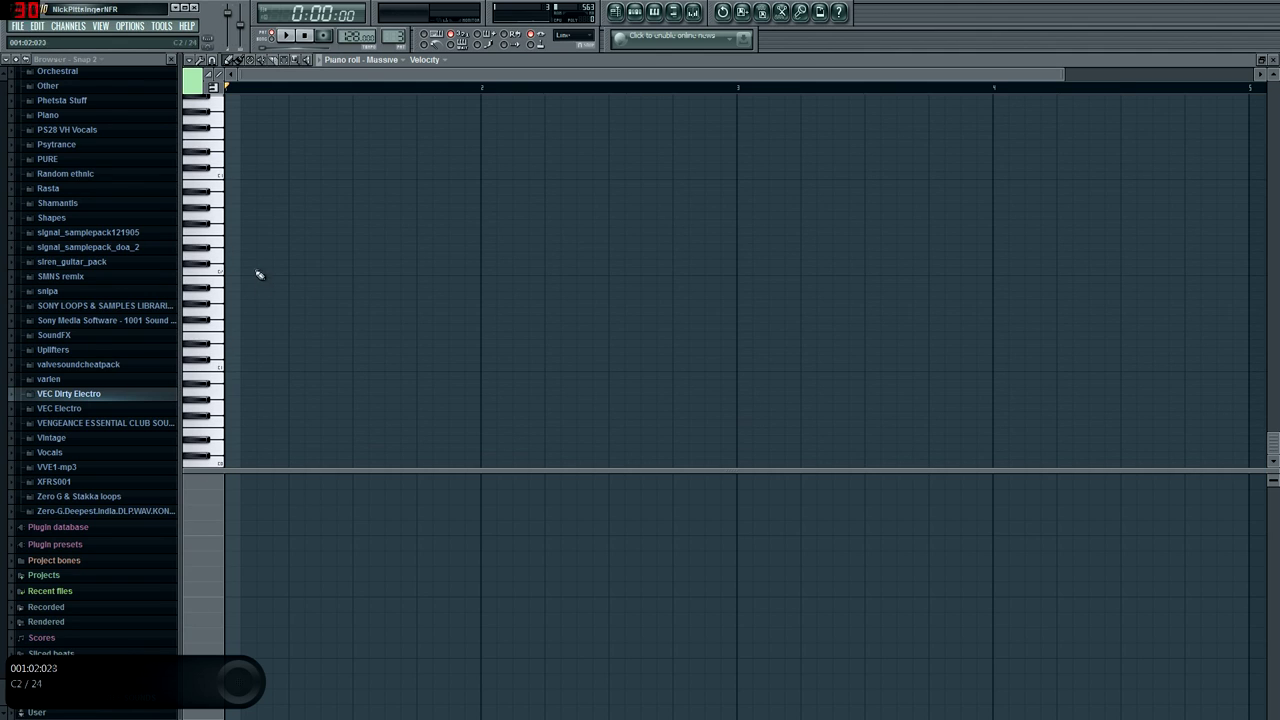
click(208, 322)
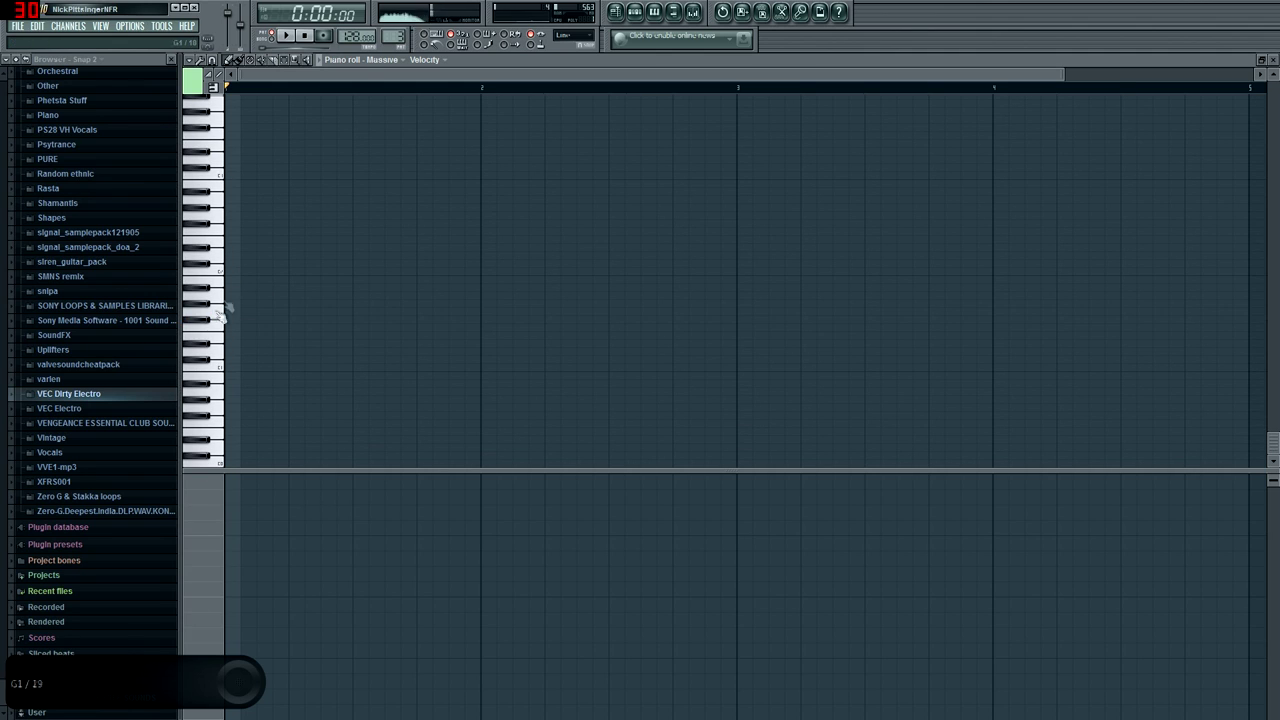
Place five one-step F#2 notes at every second step from the start of bar 1 through step 9.
click(234, 225)
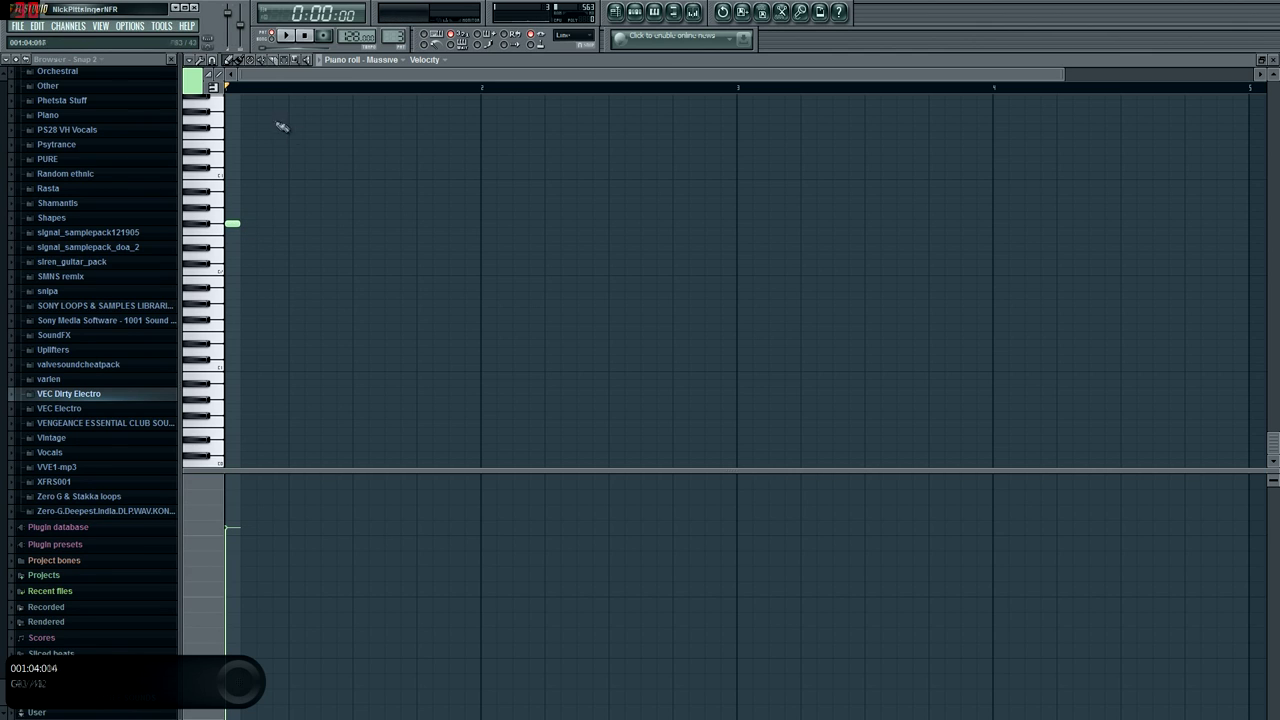
click(264, 224)
click(296, 224)
click(328, 224)
click(359, 224)
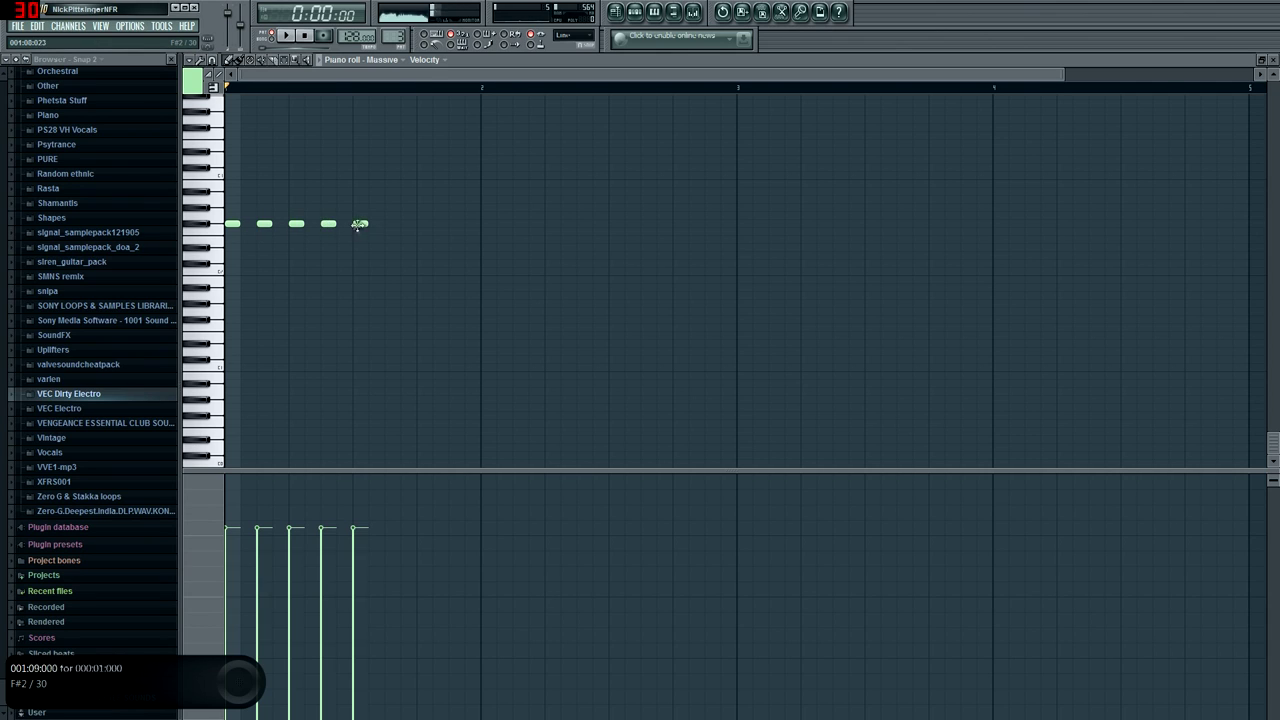
Add six one-step F#2 notes at every second step from bar 1 step 15 to bar 2 step 9, and play the pattern.
click(454, 224)
click(486, 224)
click(518, 224)
click(550, 224)
click(582, 224)
click(614, 224)
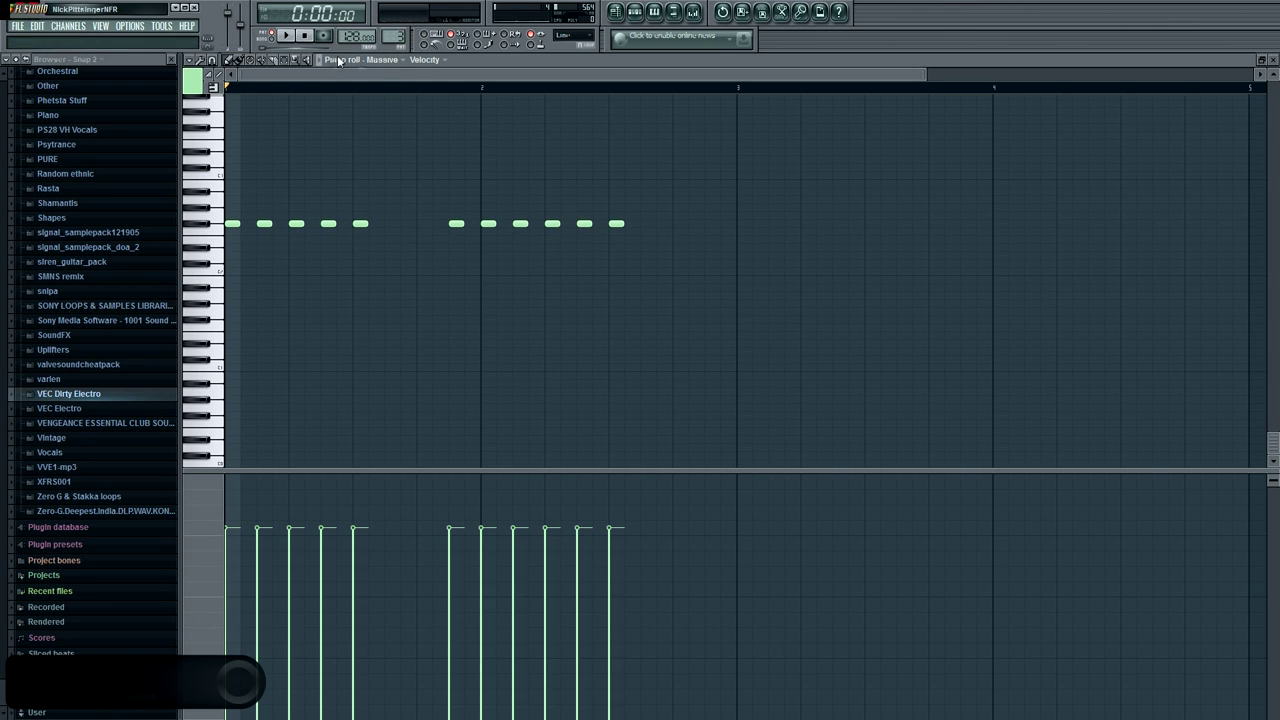
click(285, 36)
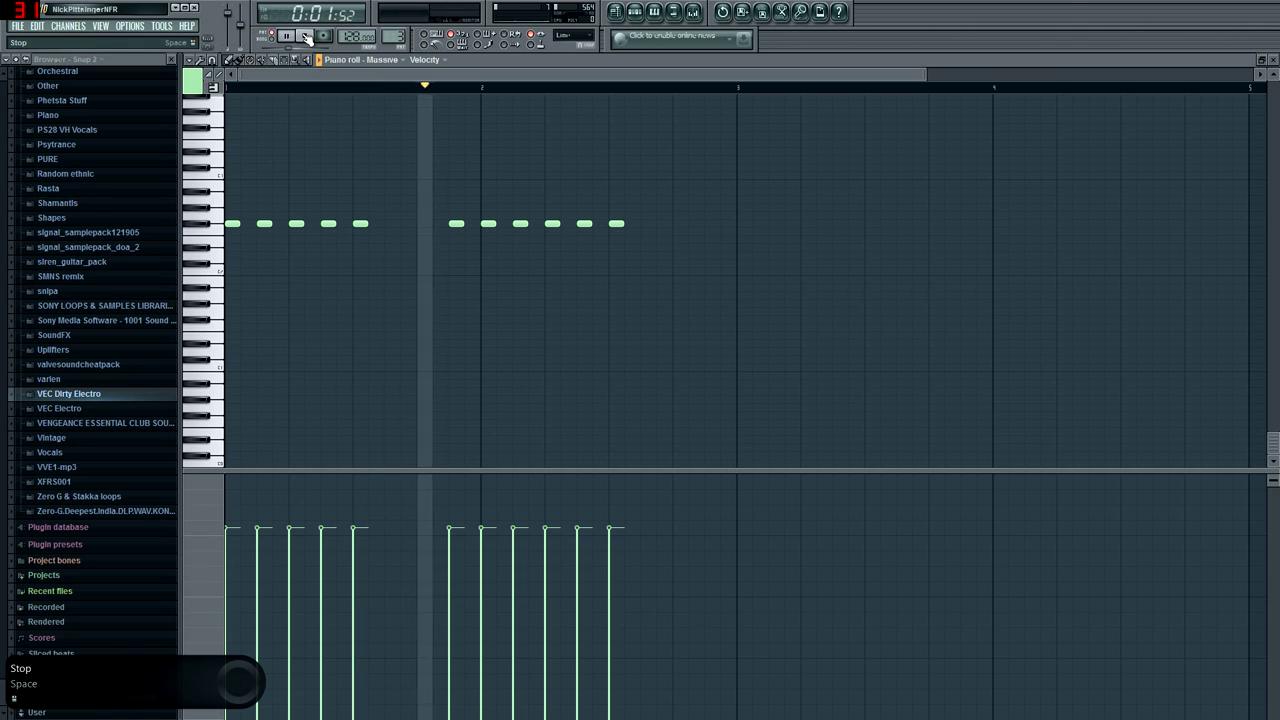
click(306, 36)
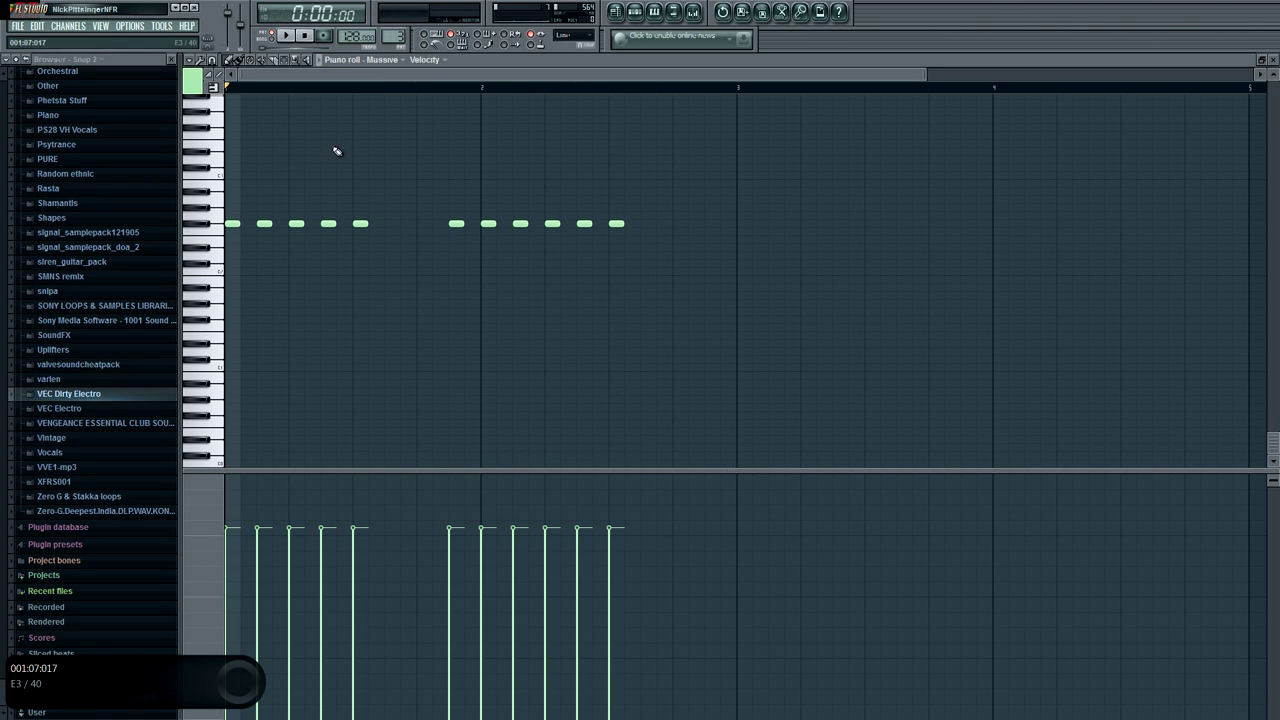
Review the piano roll's snap-to-grid options and place nine scattered trial notes around and beyond the F#2 notes.
mouse_move(365, 222)
mouse_down()
mouse_move(1143, 202)
mouse_move(991, 214)
mouse_move(368, 206)
mouse_up()
click(213, 60)
click(215, 65)
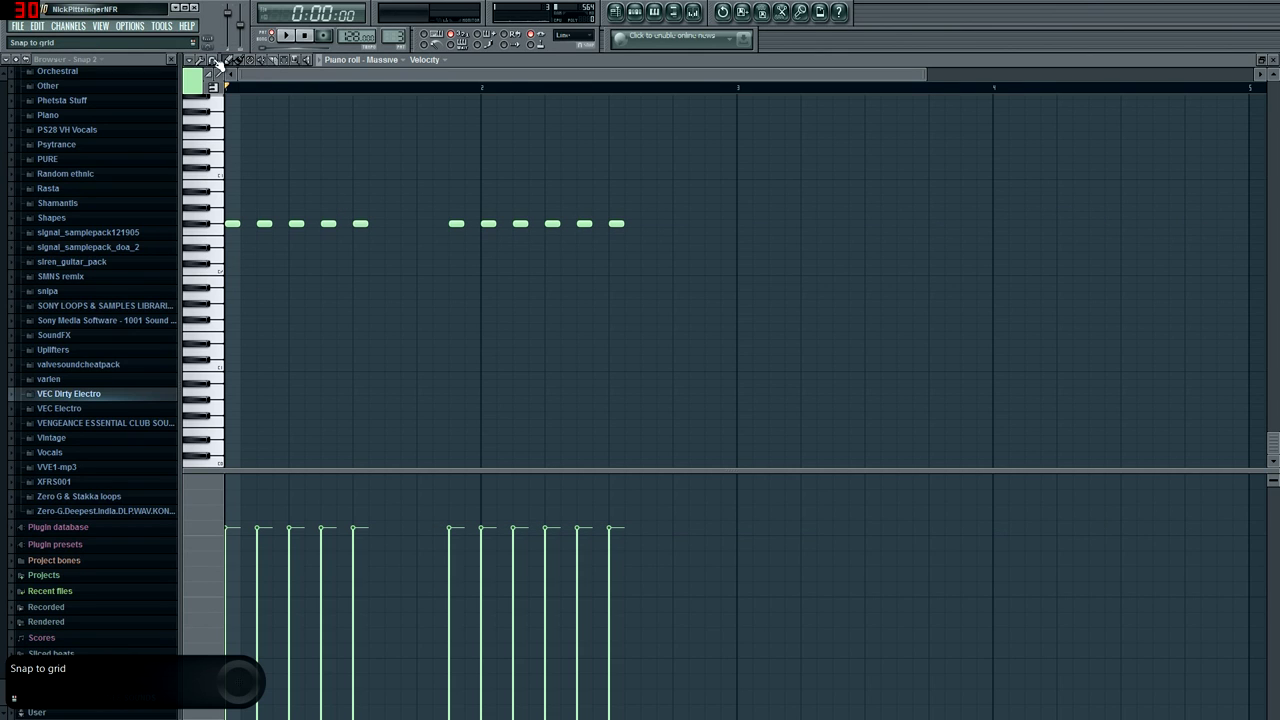
click(213, 61)
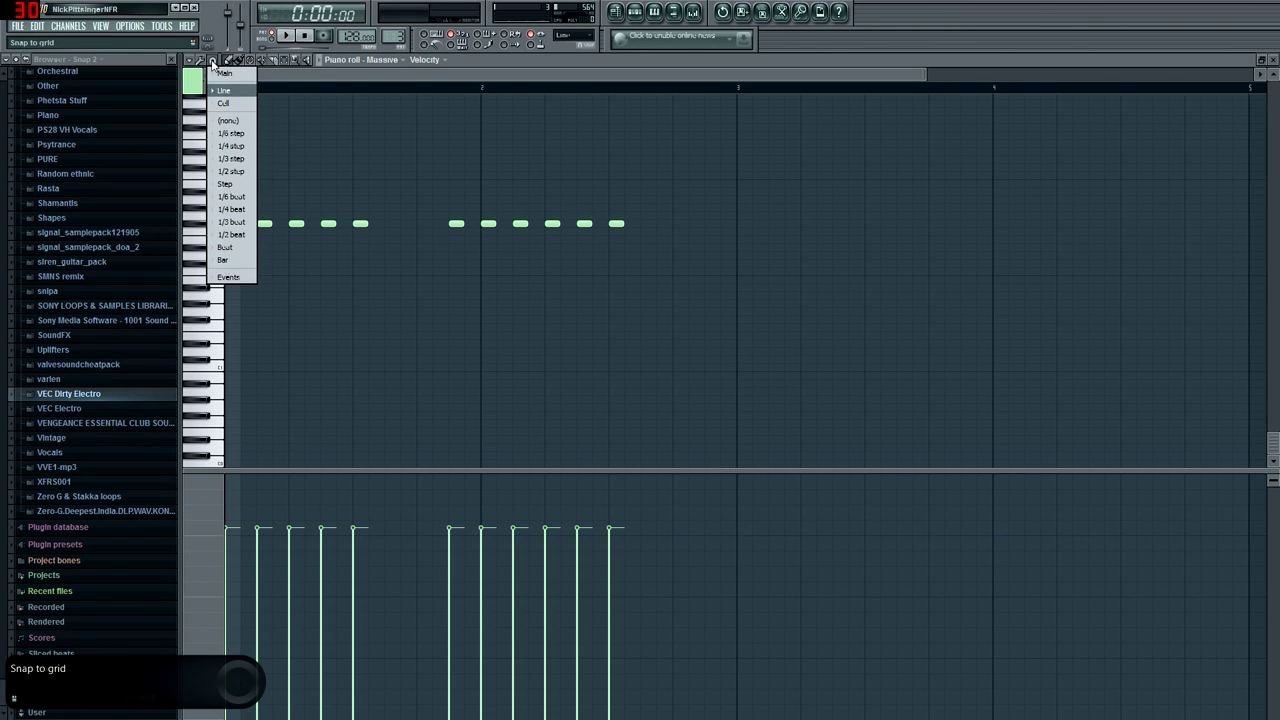
click(231, 171)
click(376, 175)
click(392, 159)
click(424, 143)
click(488, 151)
click(712, 167)
click(968, 239)
click(824, 271)
click(728, 159)
click(616, 215)
Delete all nine scattered trial notes, leaving only the row of F#2 notes.
right_click(968, 239)
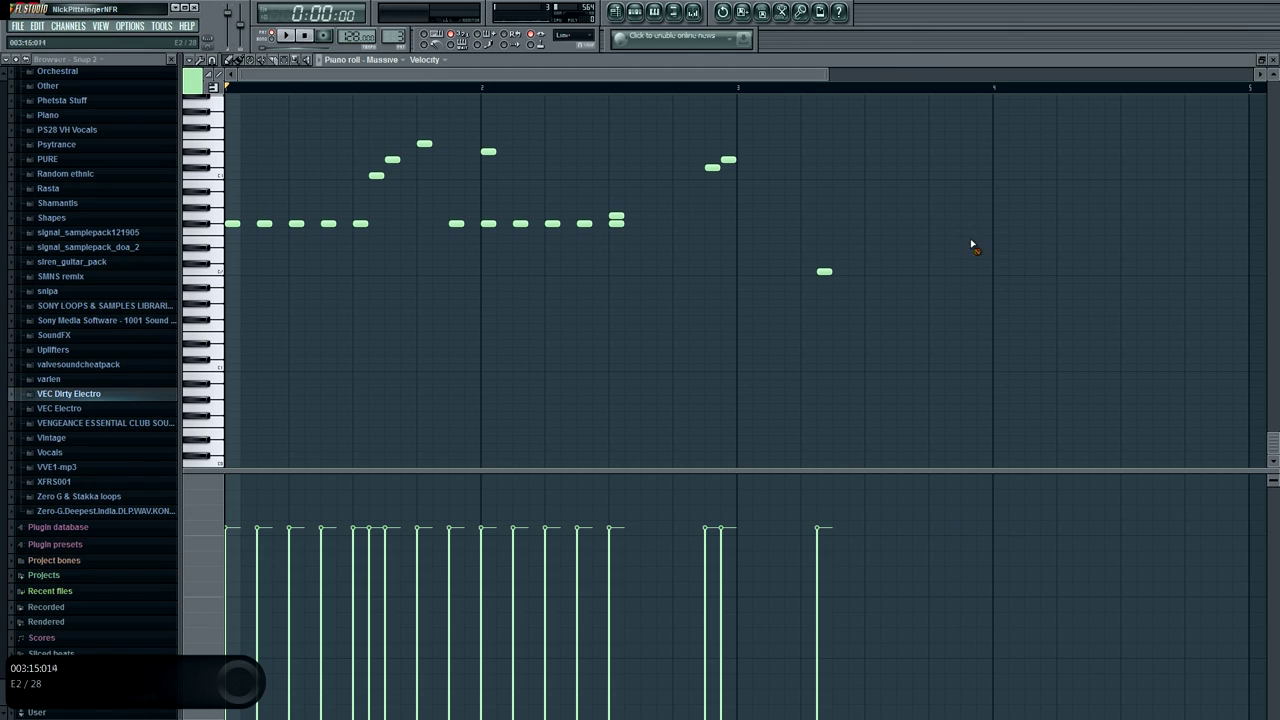
right_click(824, 271)
right_click(712, 167)
right_click(728, 159)
right_click(616, 215)
right_click(424, 143)
right_click(392, 159)
right_click(376, 175)
right_click(488, 151)
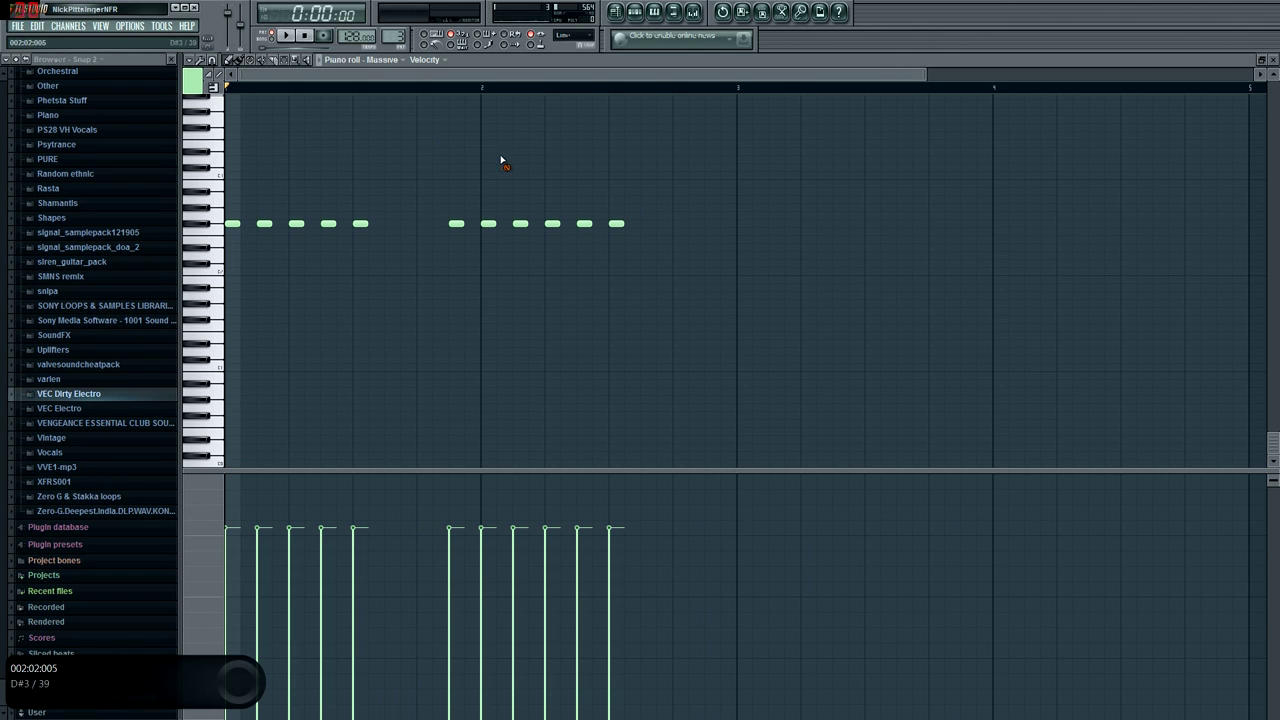
Review snap-to-grid divisions such as 1/4 step, and play back the F#2 pattern.
click(212, 60)
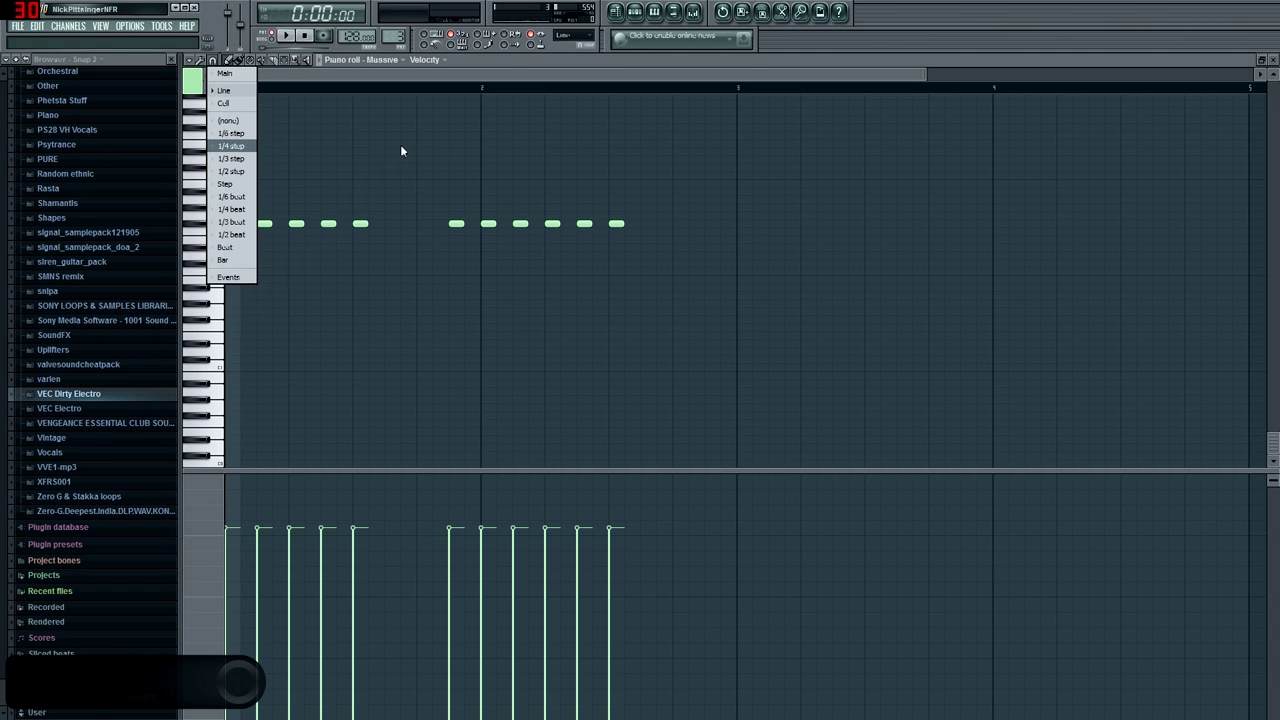
click(234, 146)
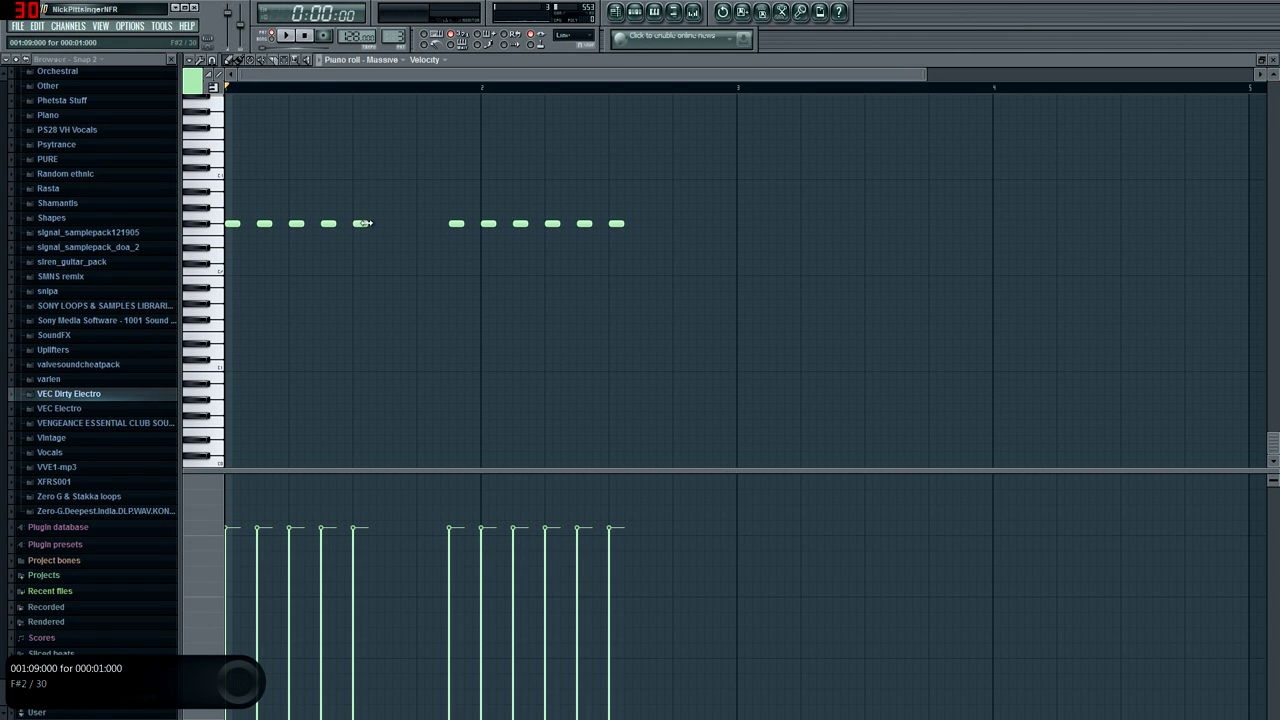
click(289, 36)
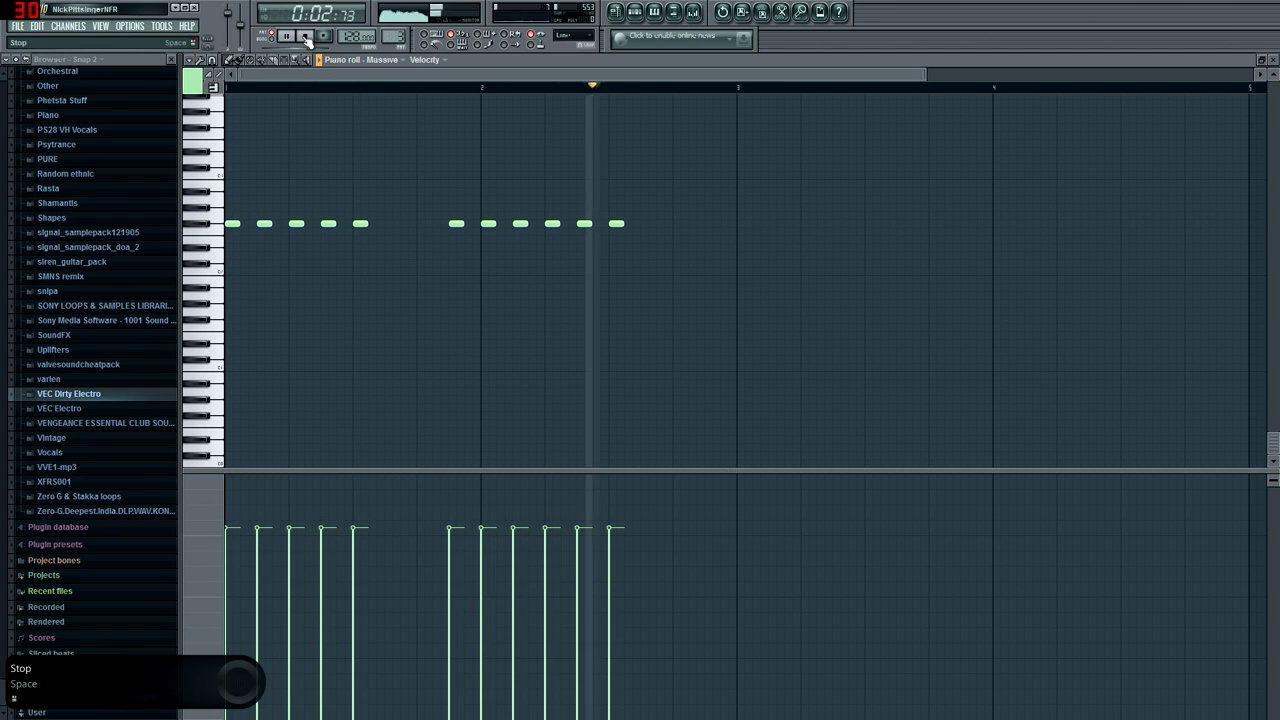
click(306, 37)
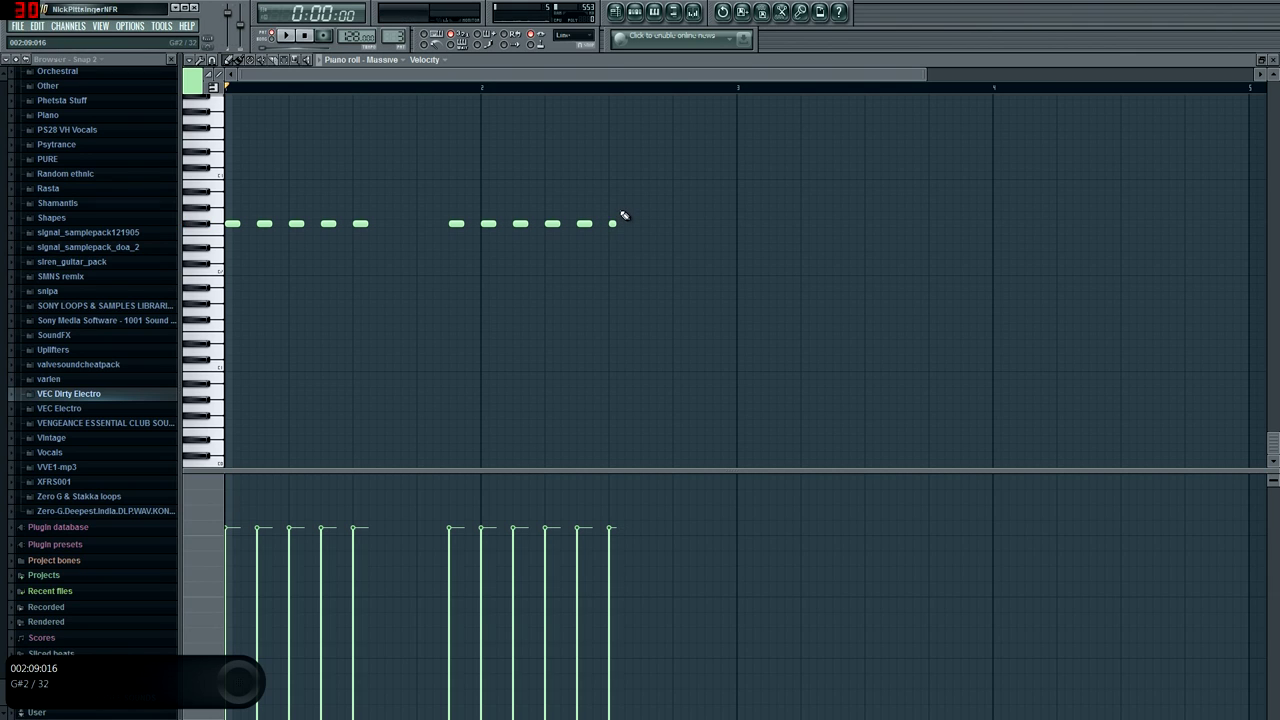
Shorten the last F#2 note to half a step and follow it with five half-step notes rising to F#3.
click(620, 199)
click(628, 183)
click(636, 167)
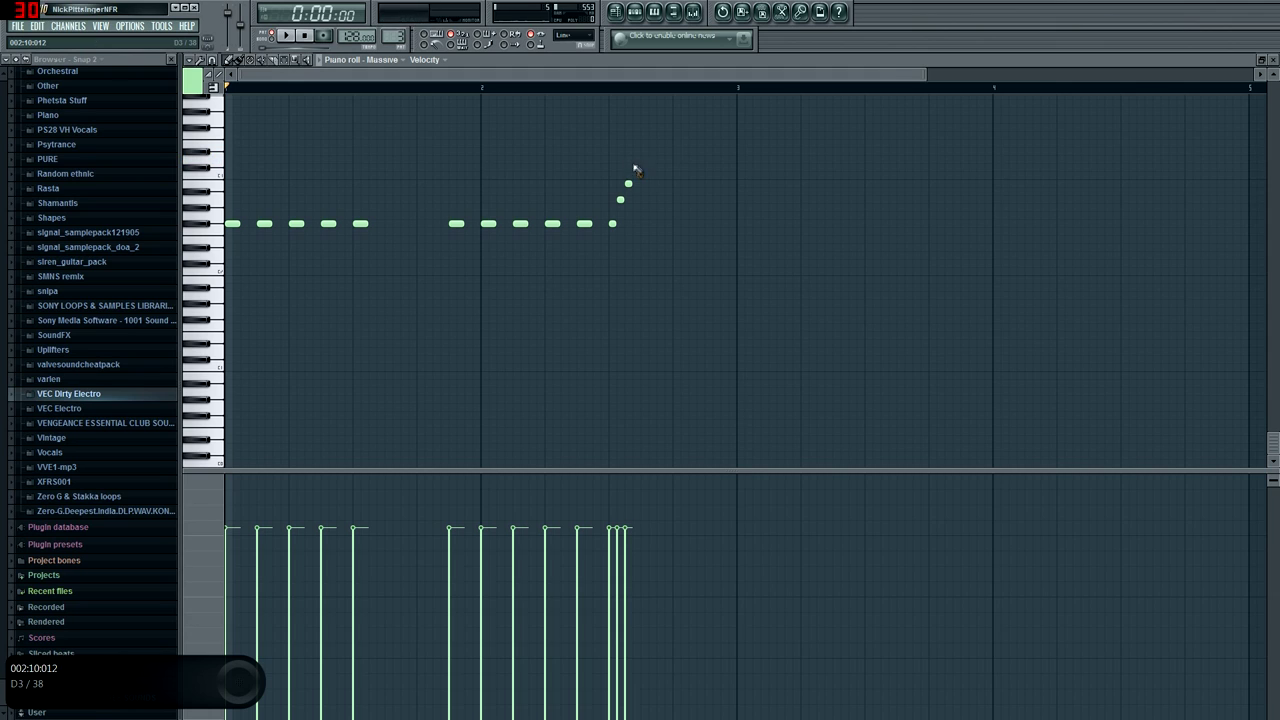
click(644, 143)
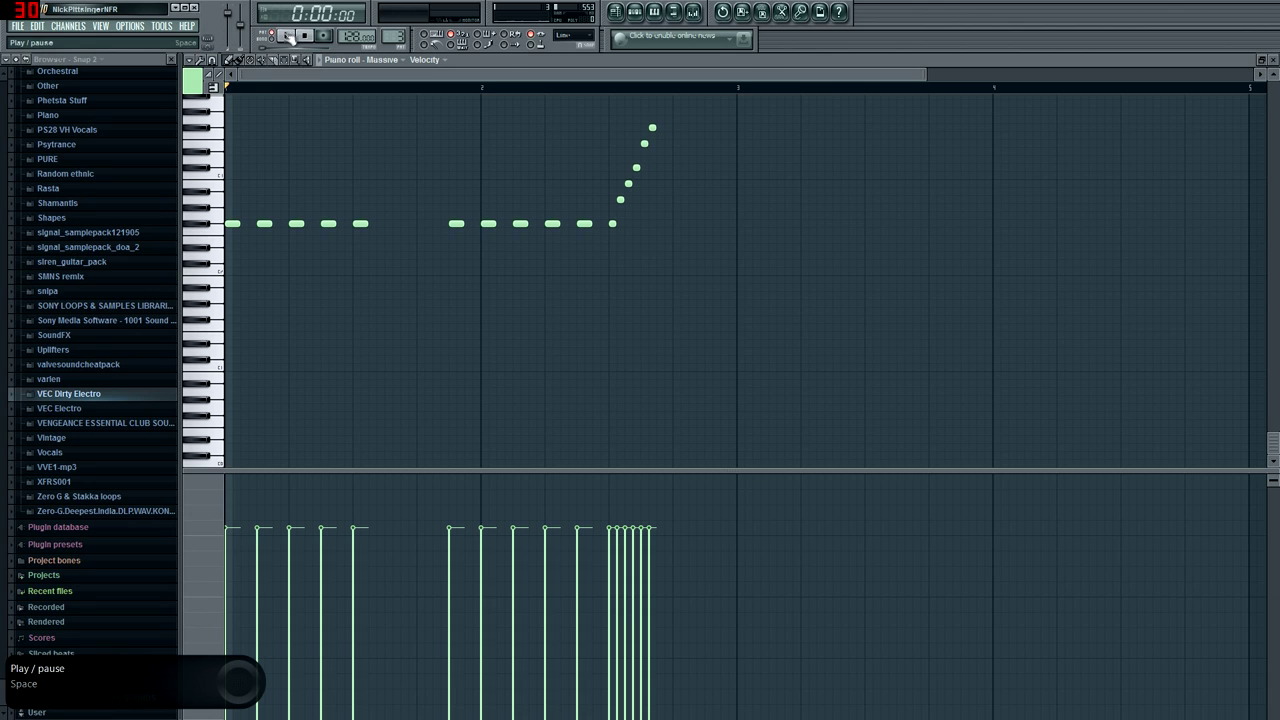
Keep the piano roll snap on Line and play back the beginning of the edited Massive pattern.
click(212, 61)
click(243, 93)
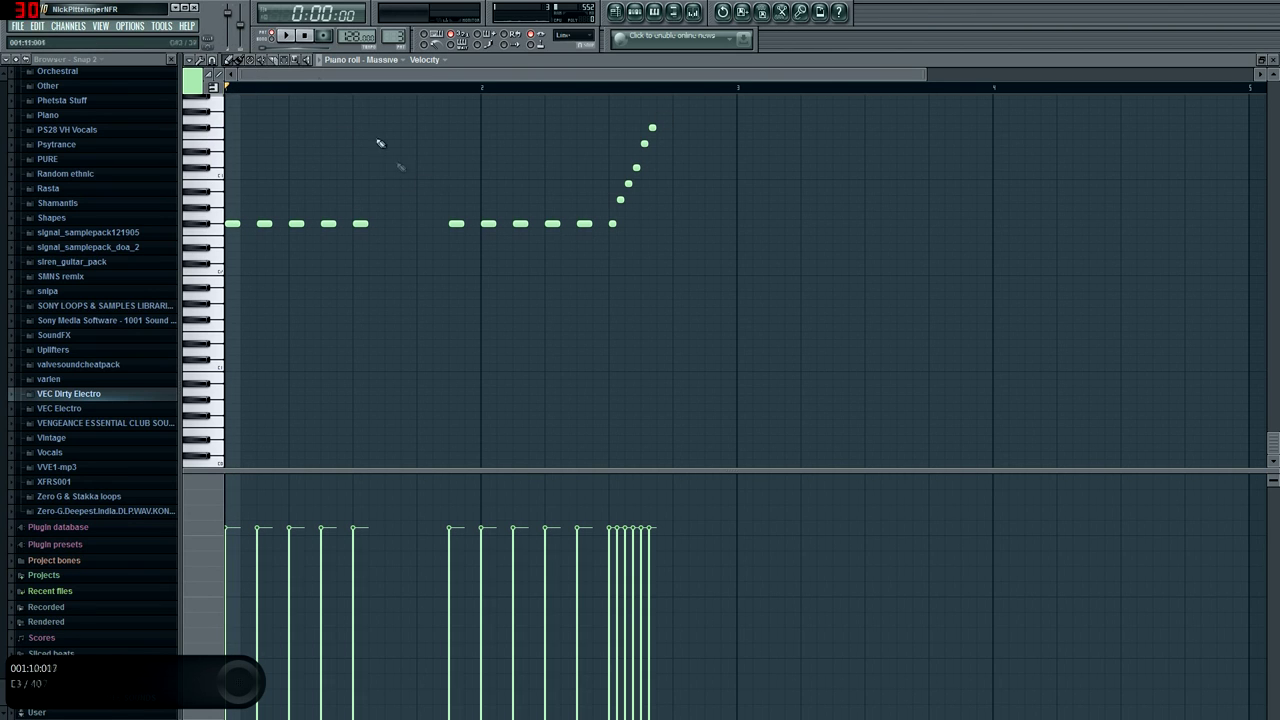
click(289, 36)
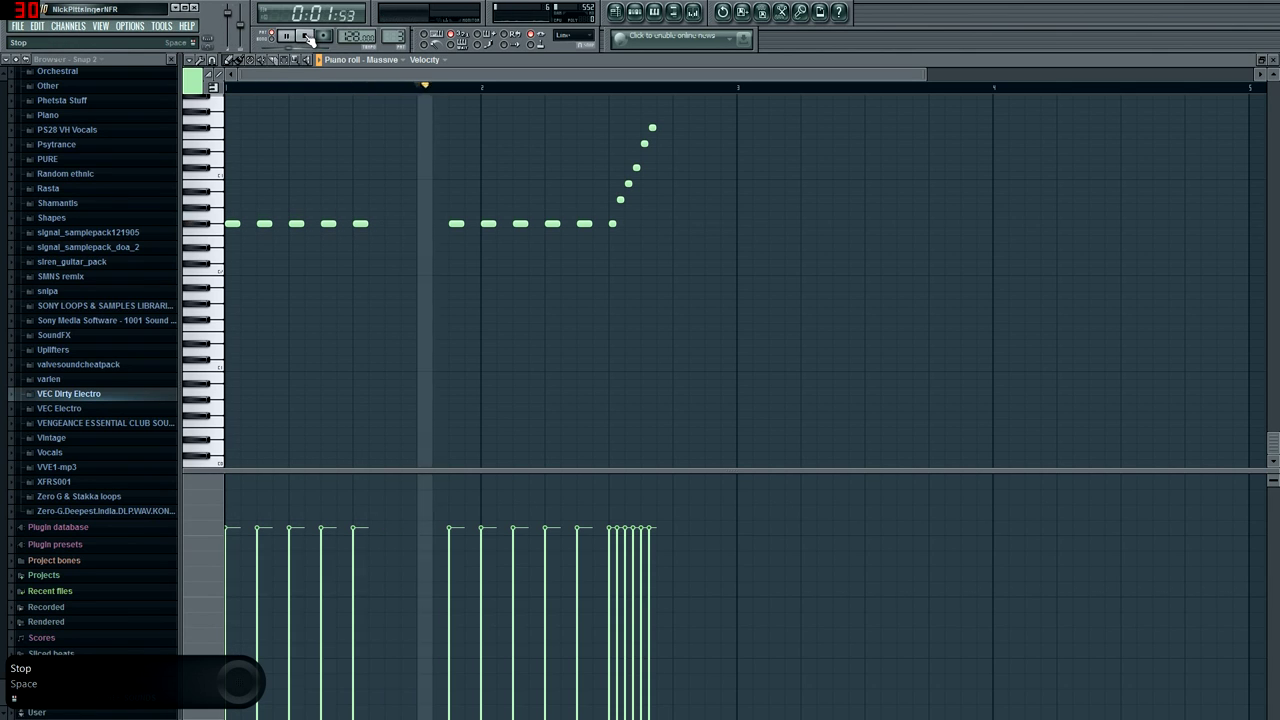
click(308, 37)
click(220, 62)
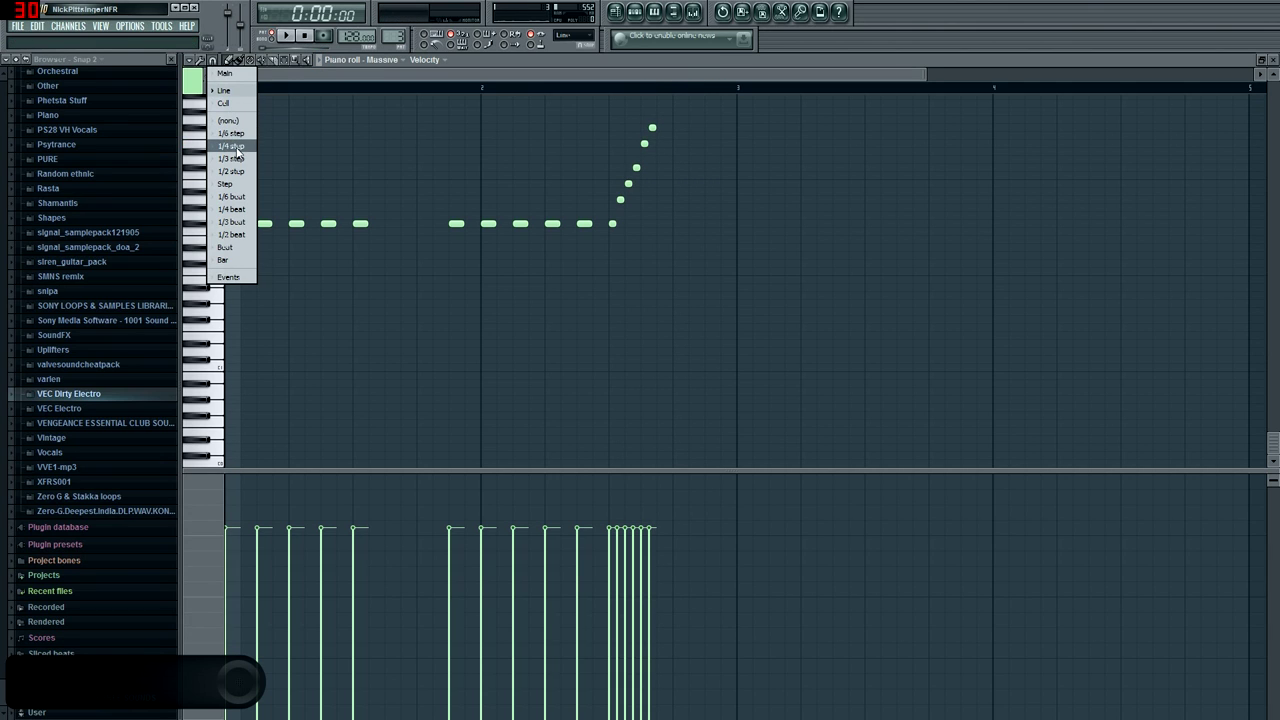
click(236, 147)
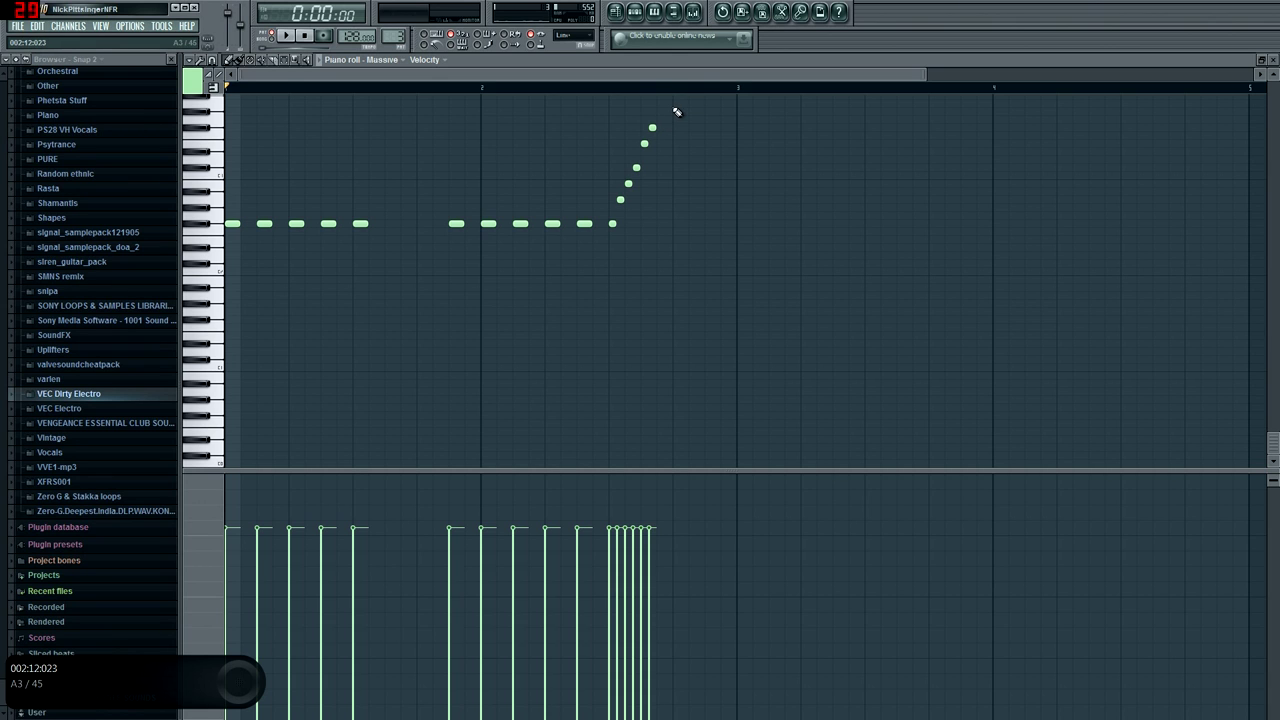
drag(700, 78, 761, 78)
click(213, 61)
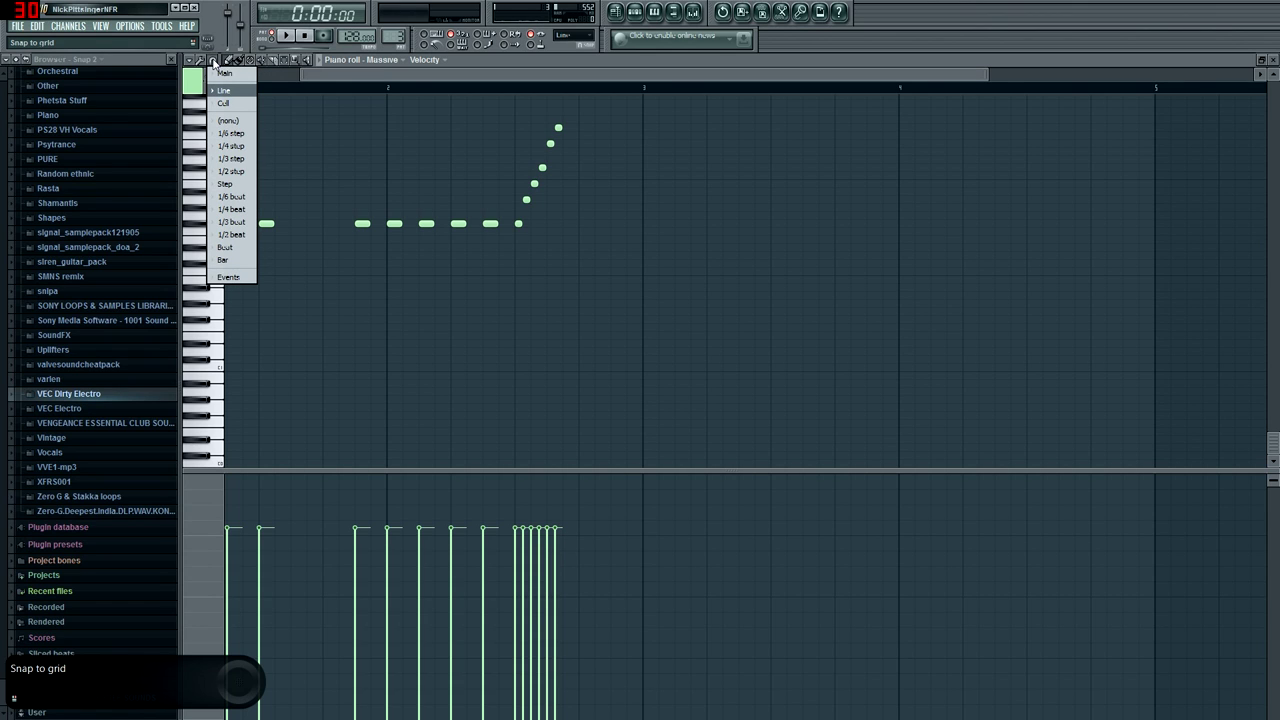
click(214, 61)
Try Quick quantize on the Massive pattern's notes and undo it.
click(202, 62)
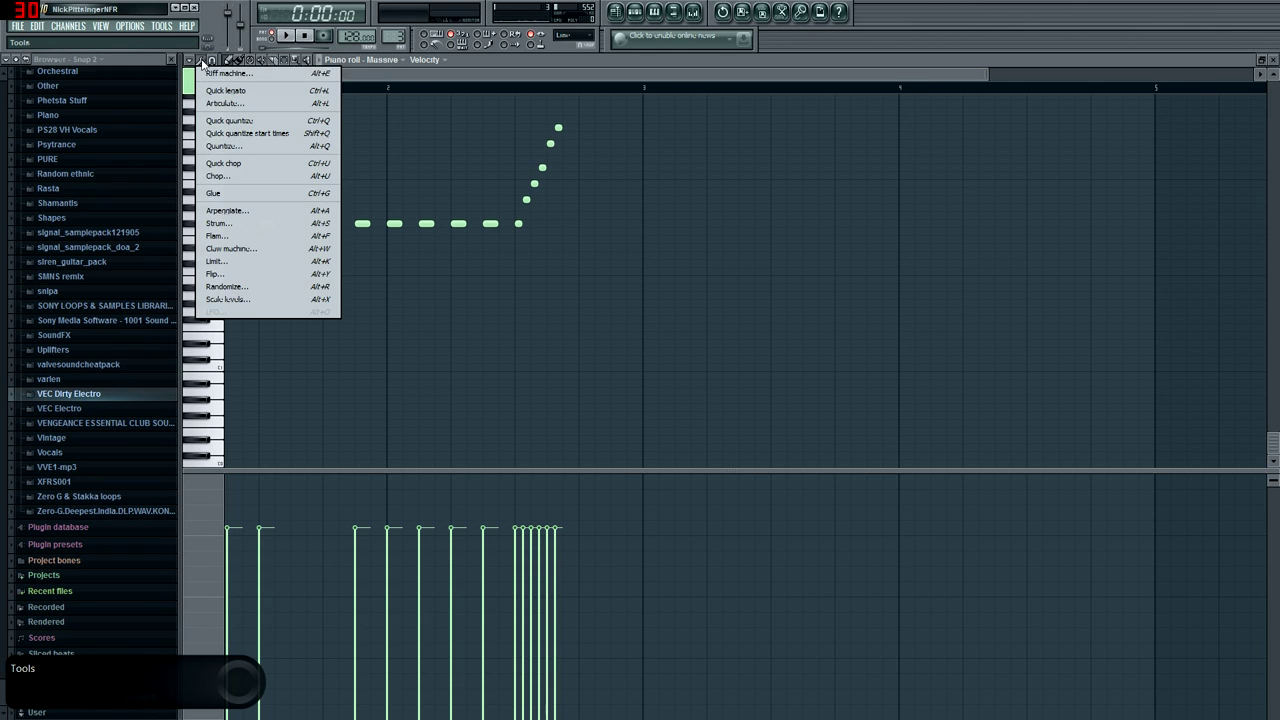
click(276, 125)
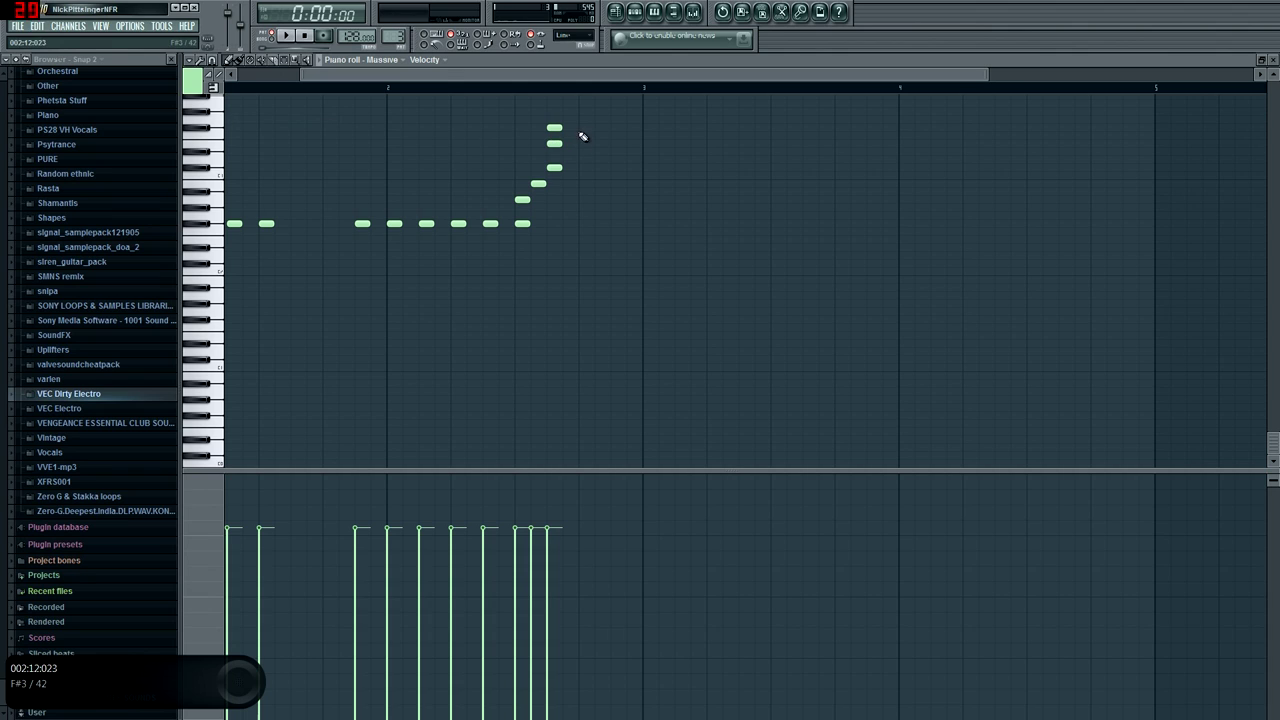
key(ctrl+z)
Replace the five rising notes with half-step notes A2, B2, C#3, E3 and F#3 spaced one step apart, and play them back.
drag(565, 129, 524, 210)
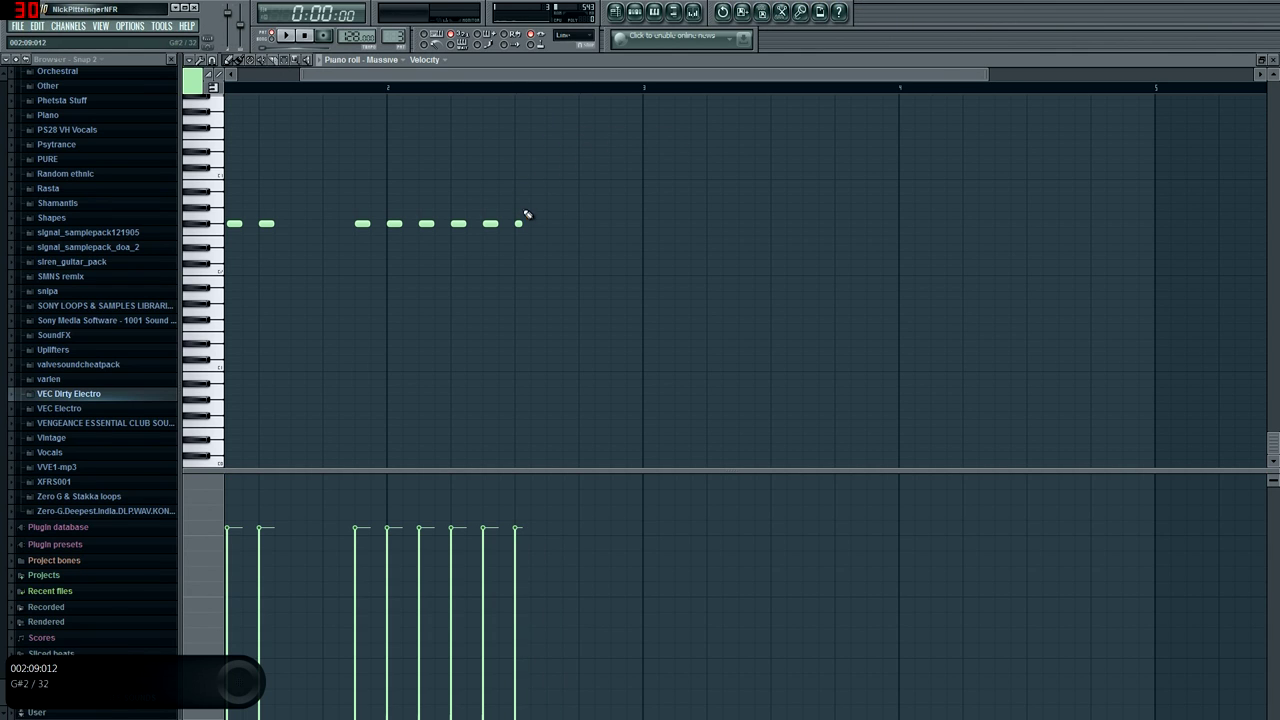
click(533, 209)
right_click(534, 209)
click(533, 199)
click(549, 178)
right_click(549, 178)
click(550, 183)
click(566, 167)
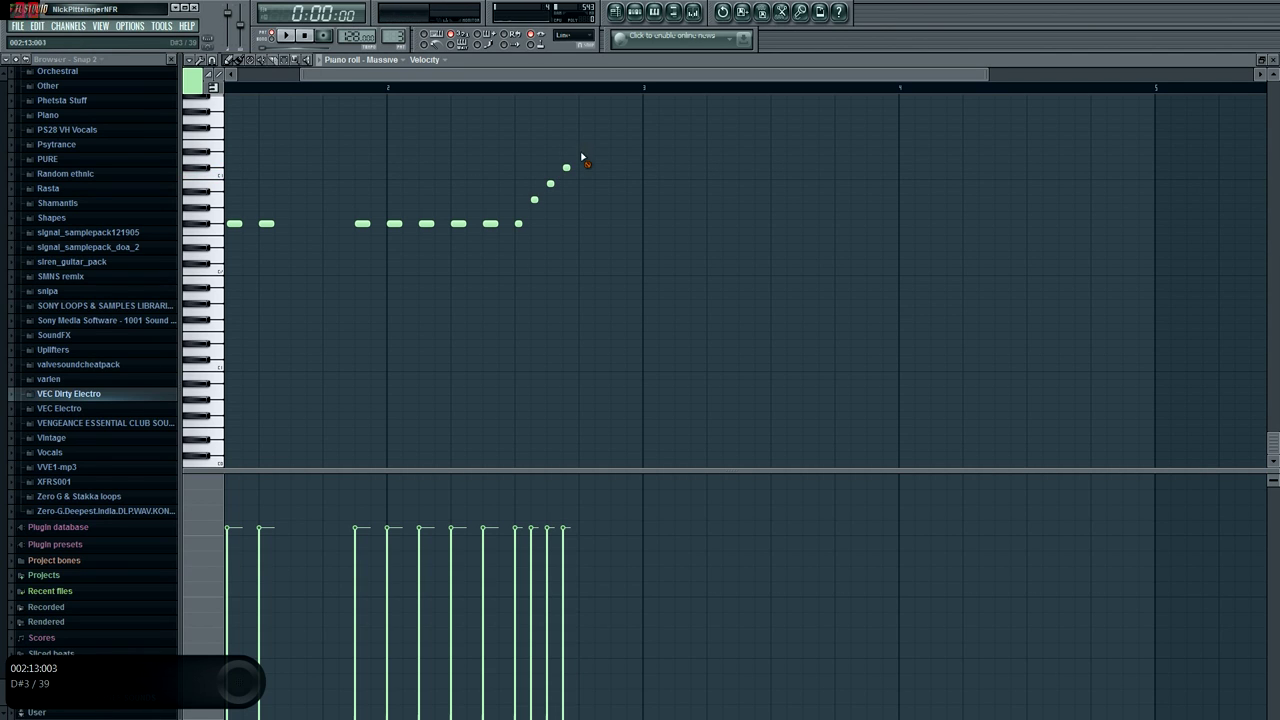
click(582, 143)
click(594, 127)
click(292, 36)
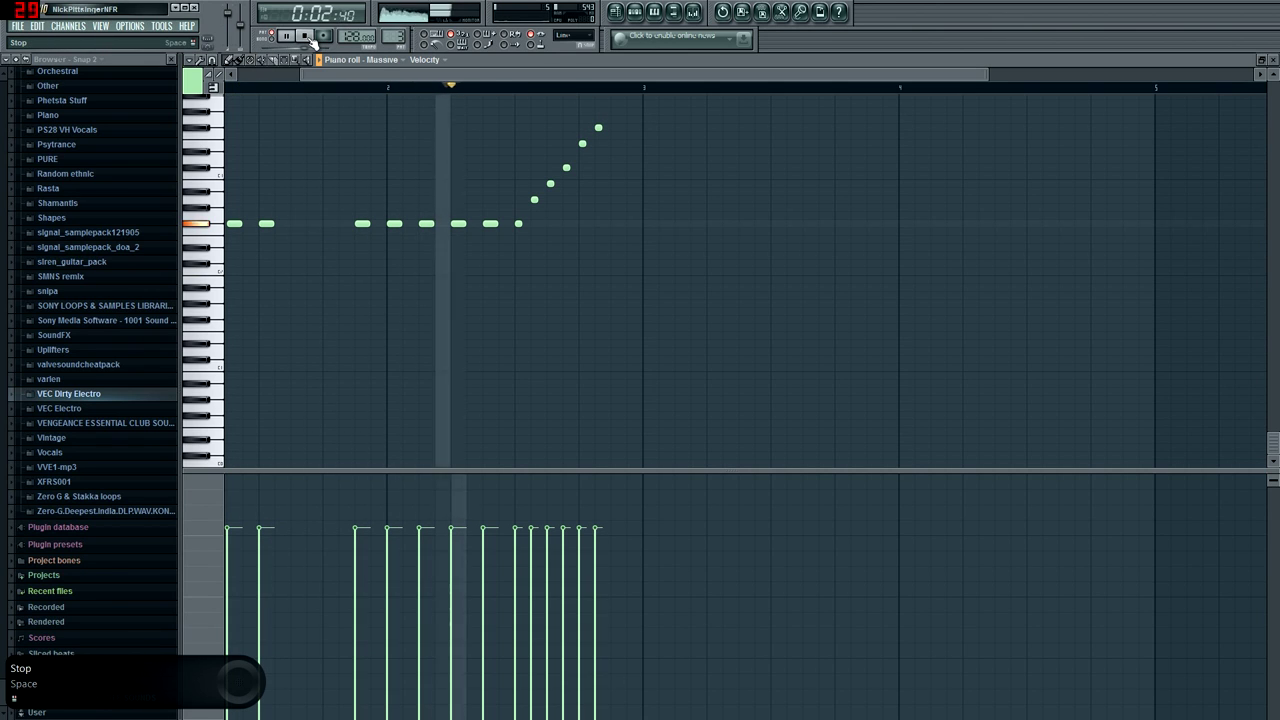
click(310, 37)
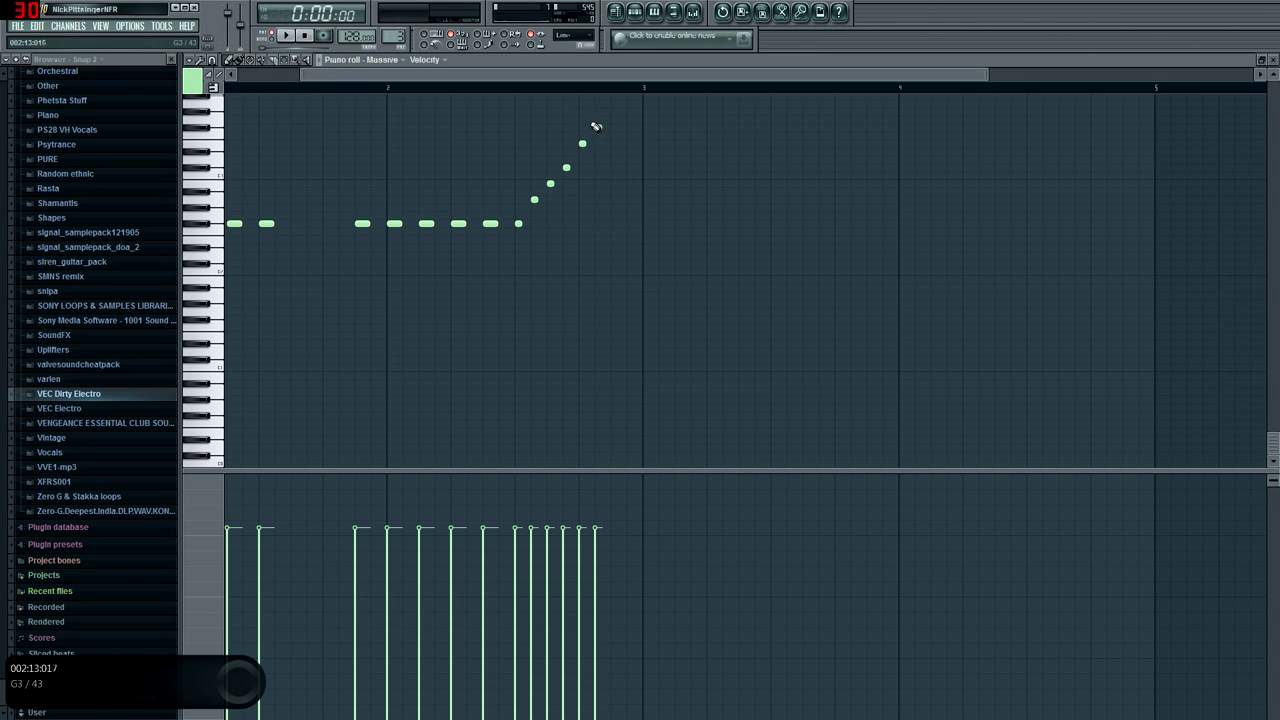
Close the piano roll and Massive, and place four Pattern 3 clips back to back on playlist Track 2 from bar 1.
click(1273, 59)
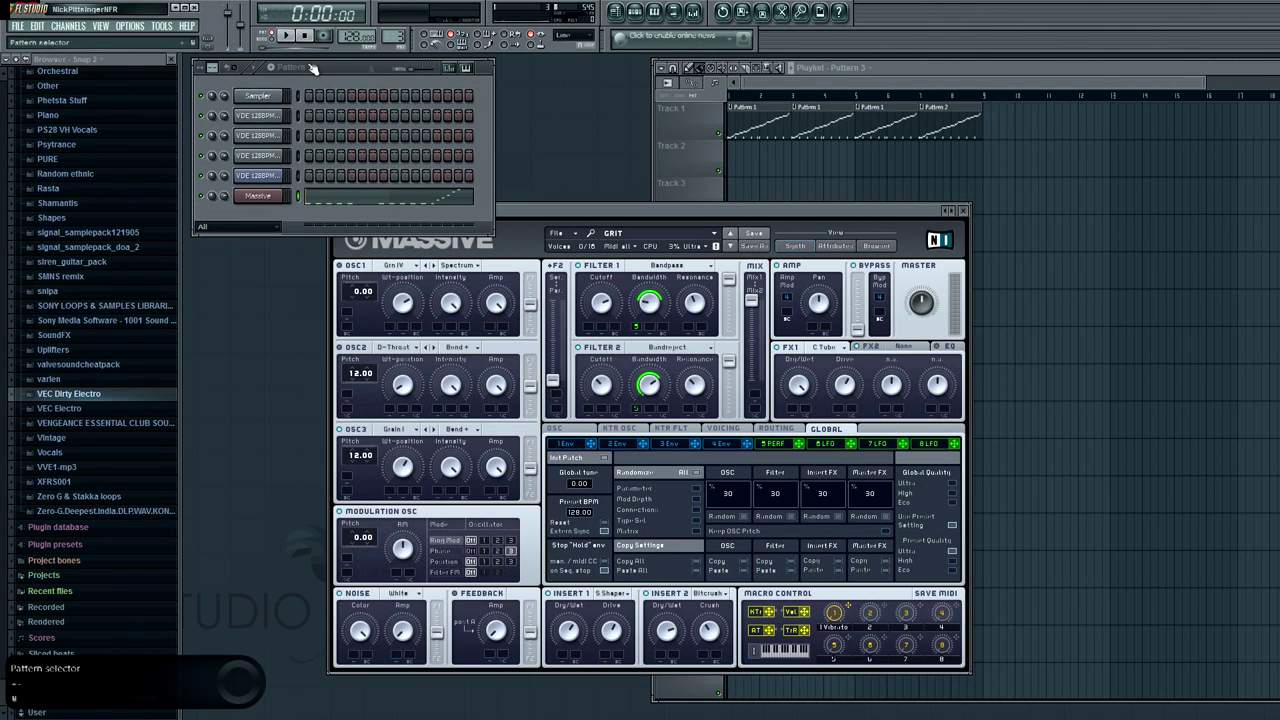
click(965, 211)
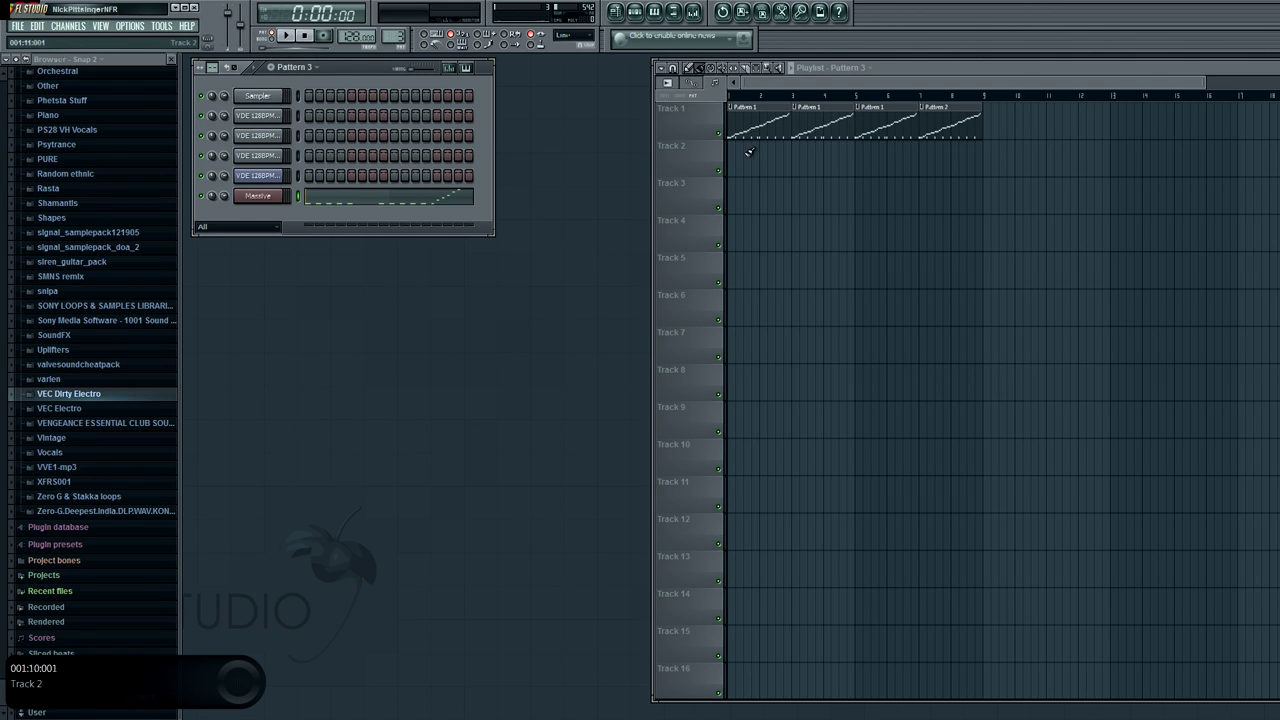
drag(731, 160, 950, 163)
ctrl+click(838, 231)
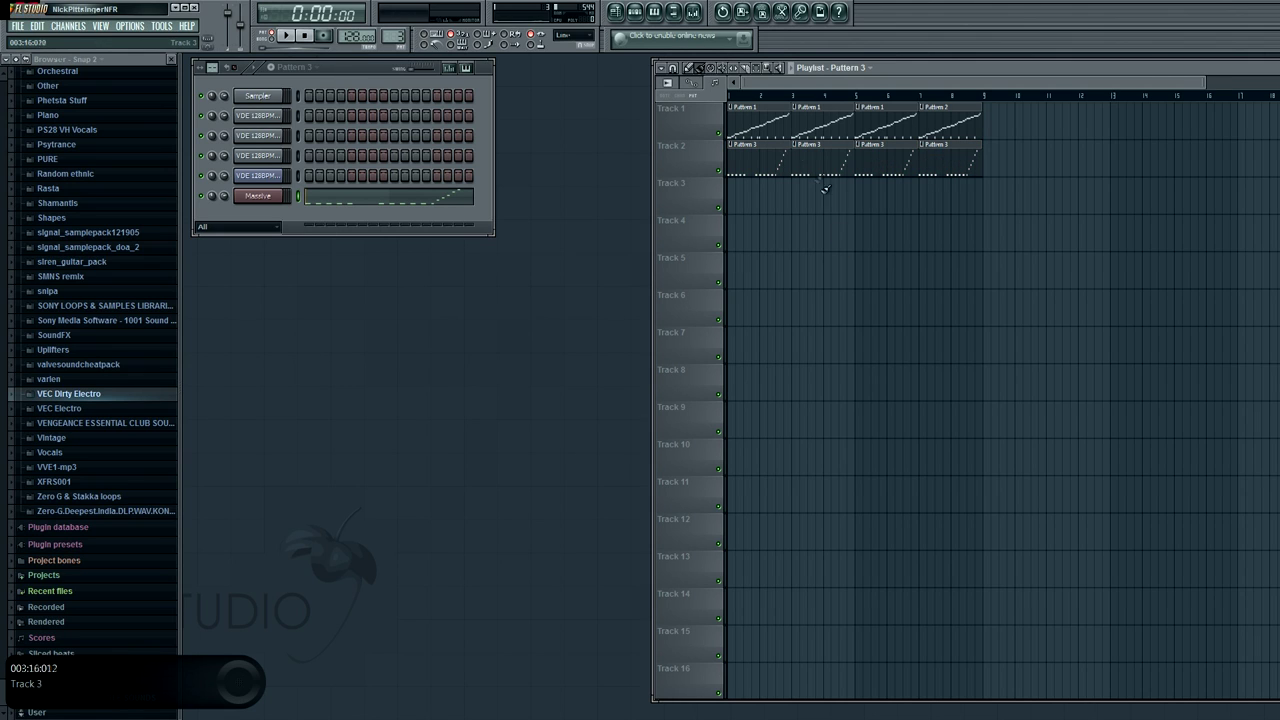
Make the second Pattern 3 clip on Track 2 unique and open the Massive channel's piano roll.
click(799, 148)
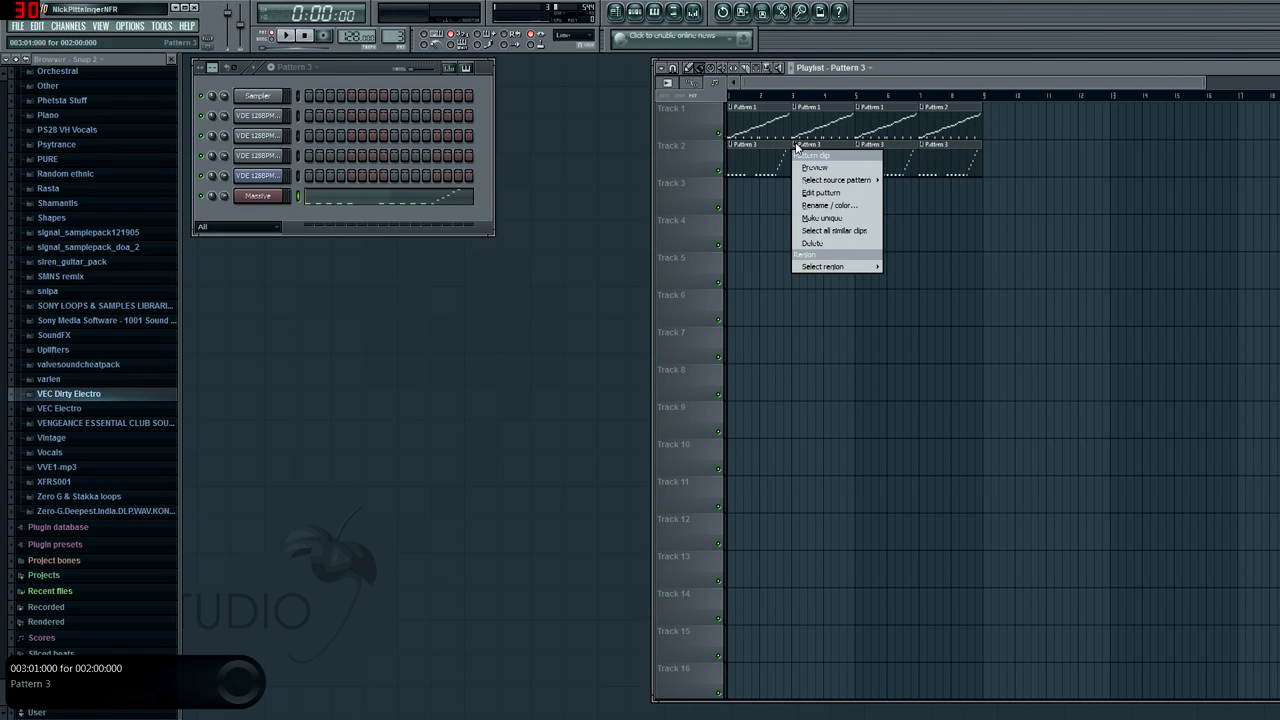
click(822, 217)
click(287, 37)
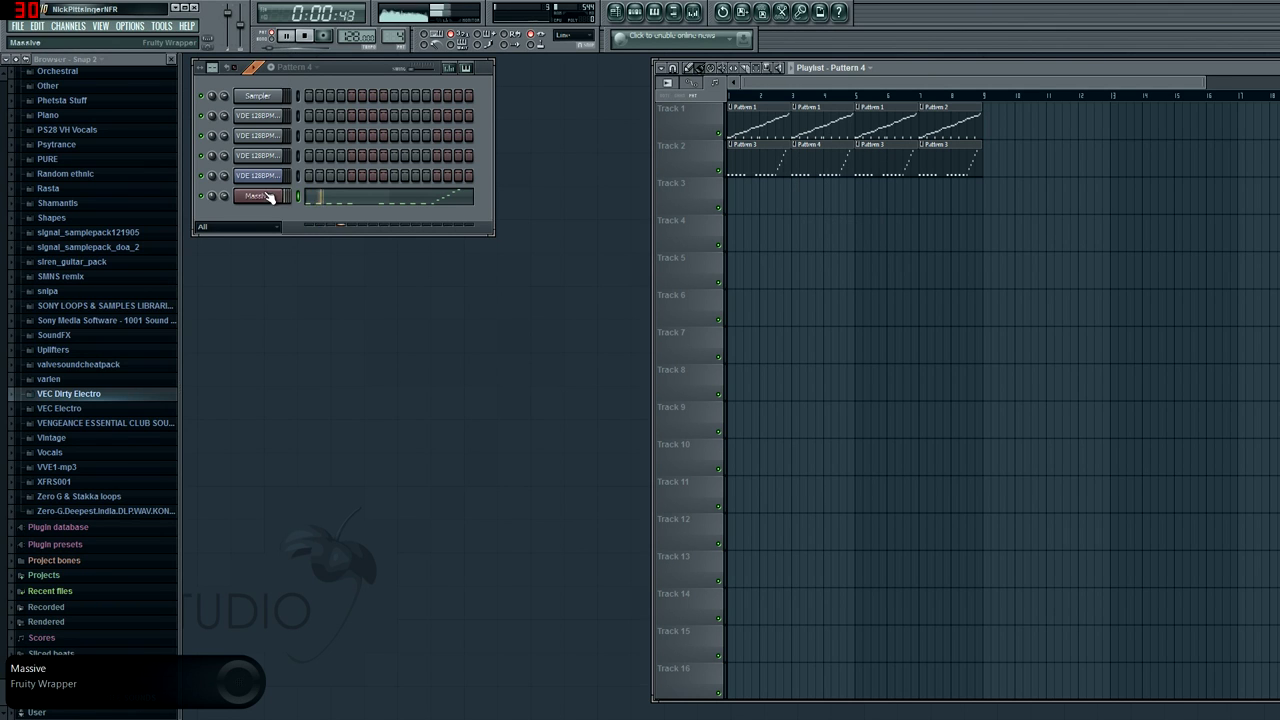
right_click(267, 198)
click(296, 201)
key(space)
Delete the six rising half-step notes at the end of Pattern 4, keeping the row of F#2 notes.
right_click(692, 233)
right_click(676, 249)
right_click(628, 305)
right_click(612, 329)
right_click(644, 289)
right_click(660, 271)
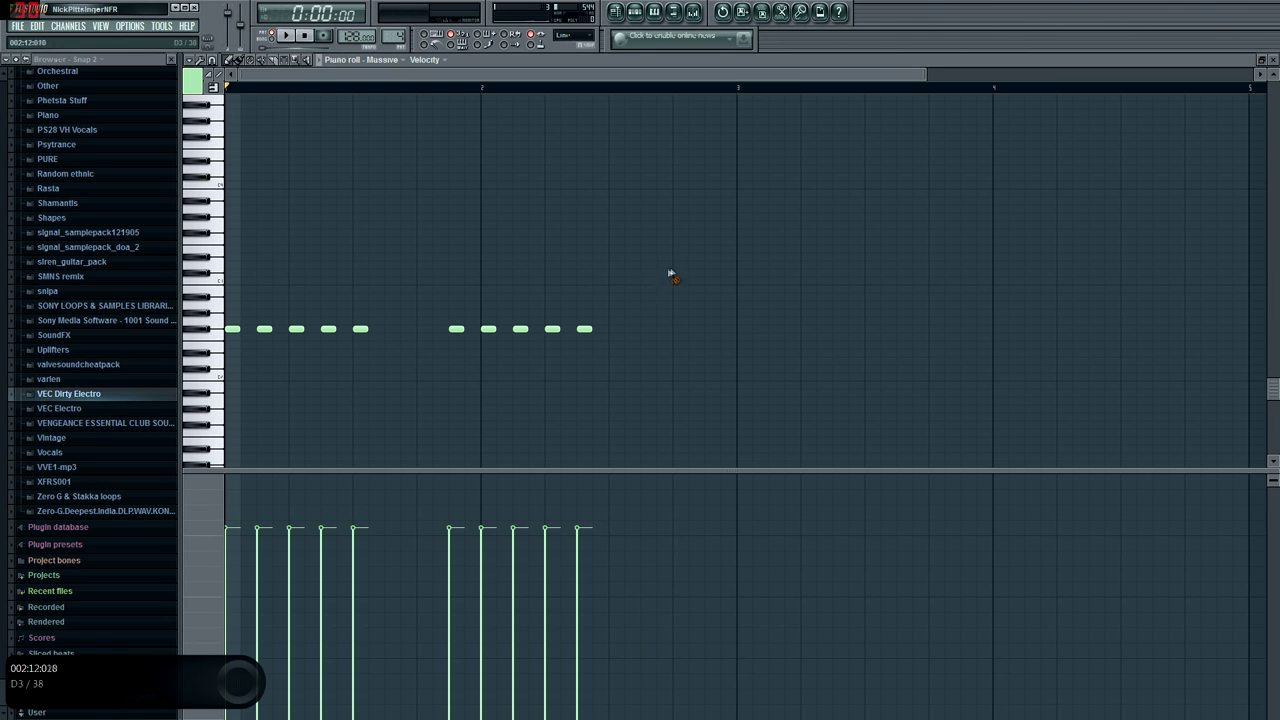
Add seven half-step notes descending F#3, E3, C#3, B2, A2, G#2, F#2, spaced one step apart, and play Pattern 4.
click(612, 233)
click(626, 258)
click(628, 250)
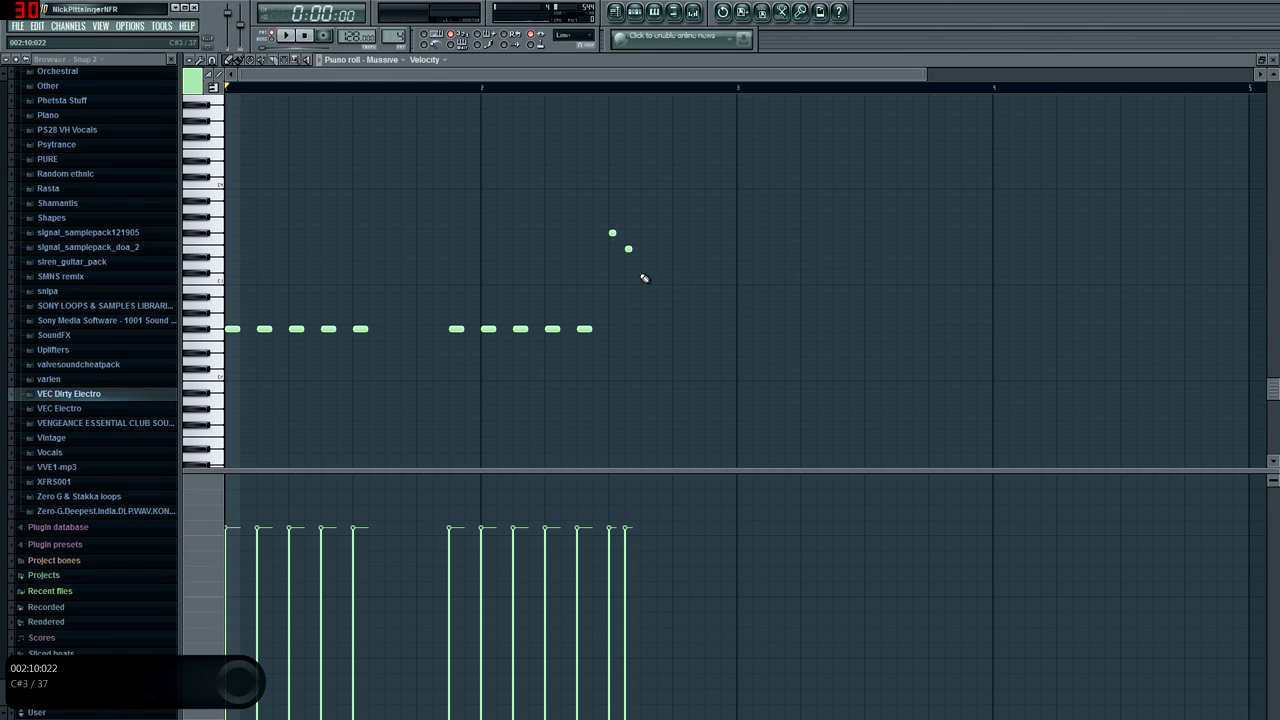
click(644, 274)
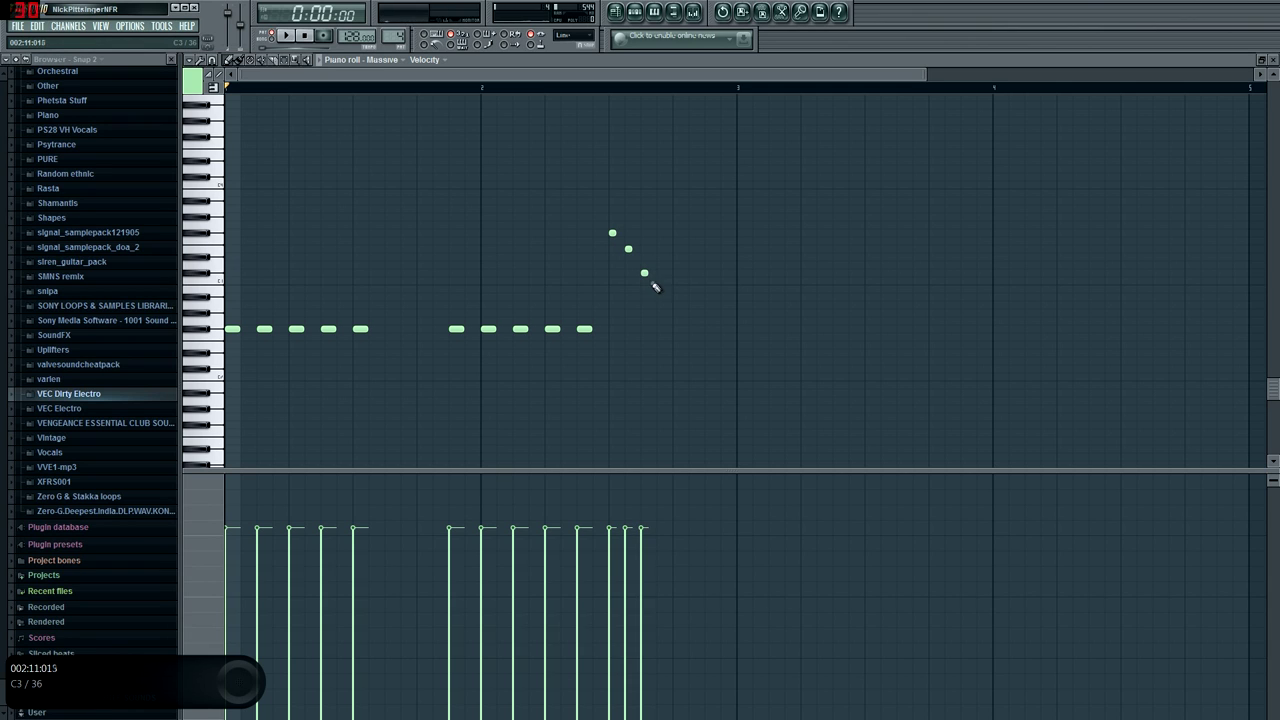
click(660, 290)
click(676, 306)
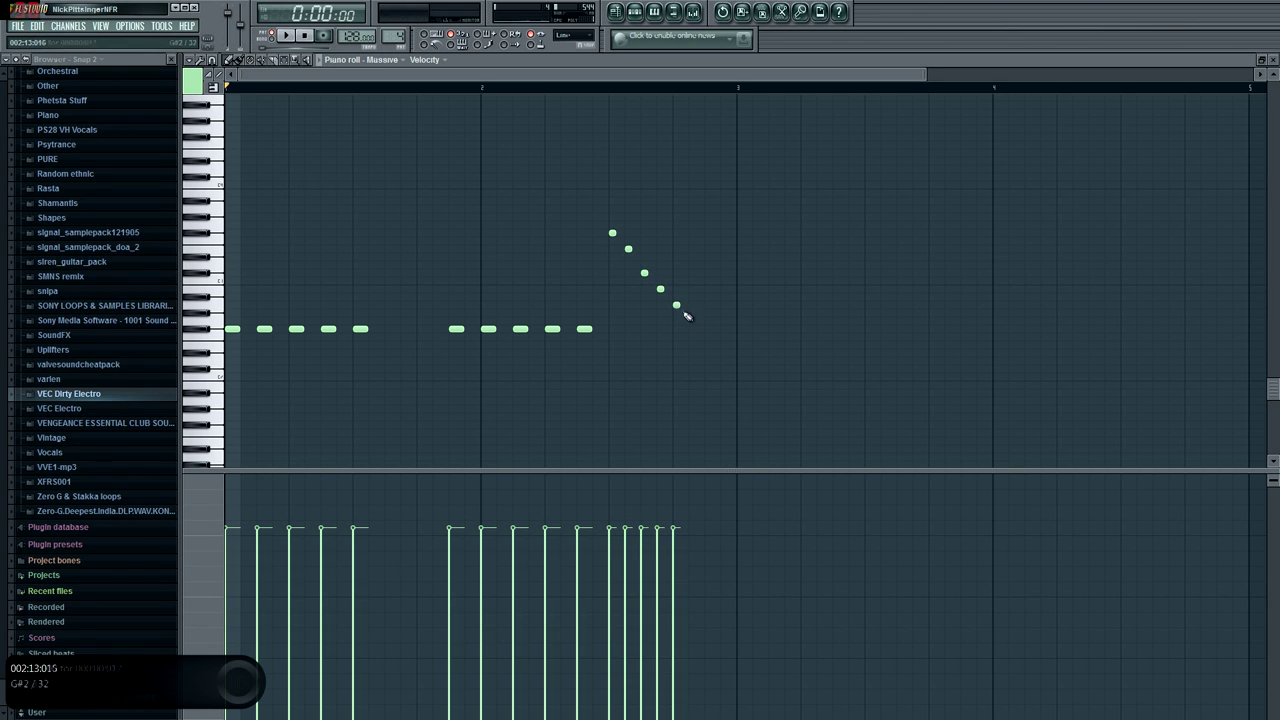
click(692, 314)
click(708, 330)
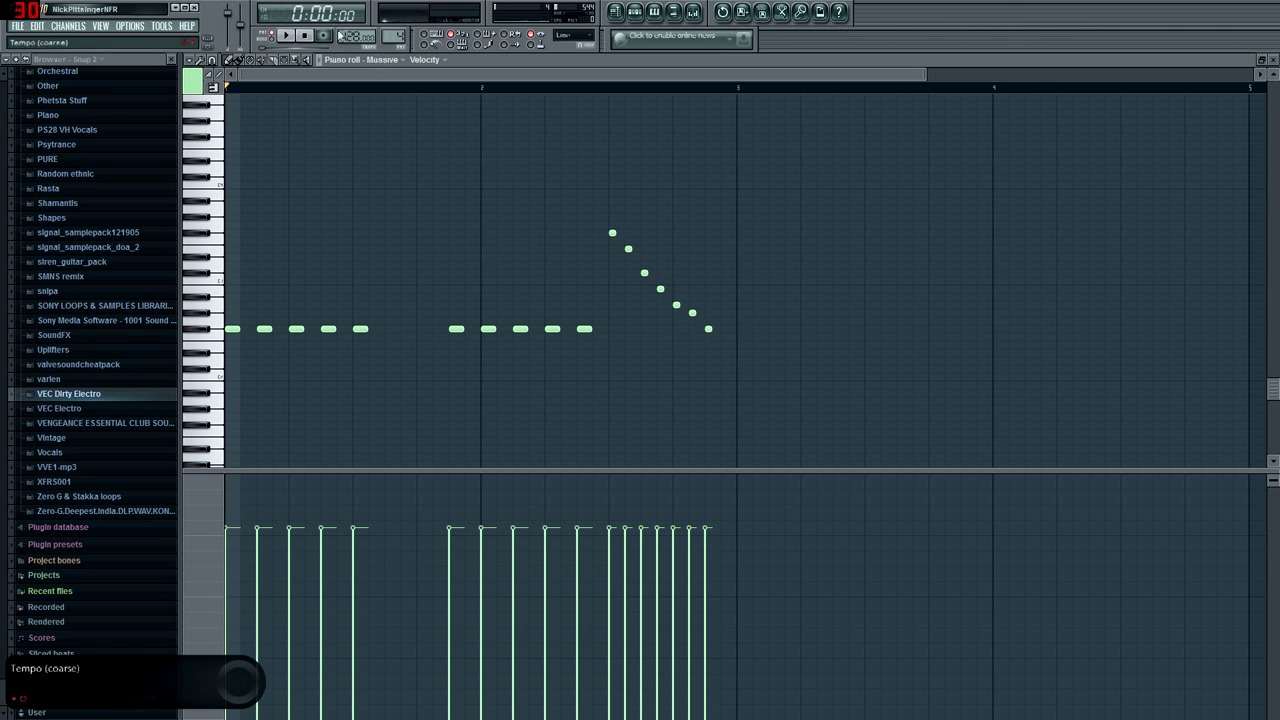
click(300, 38)
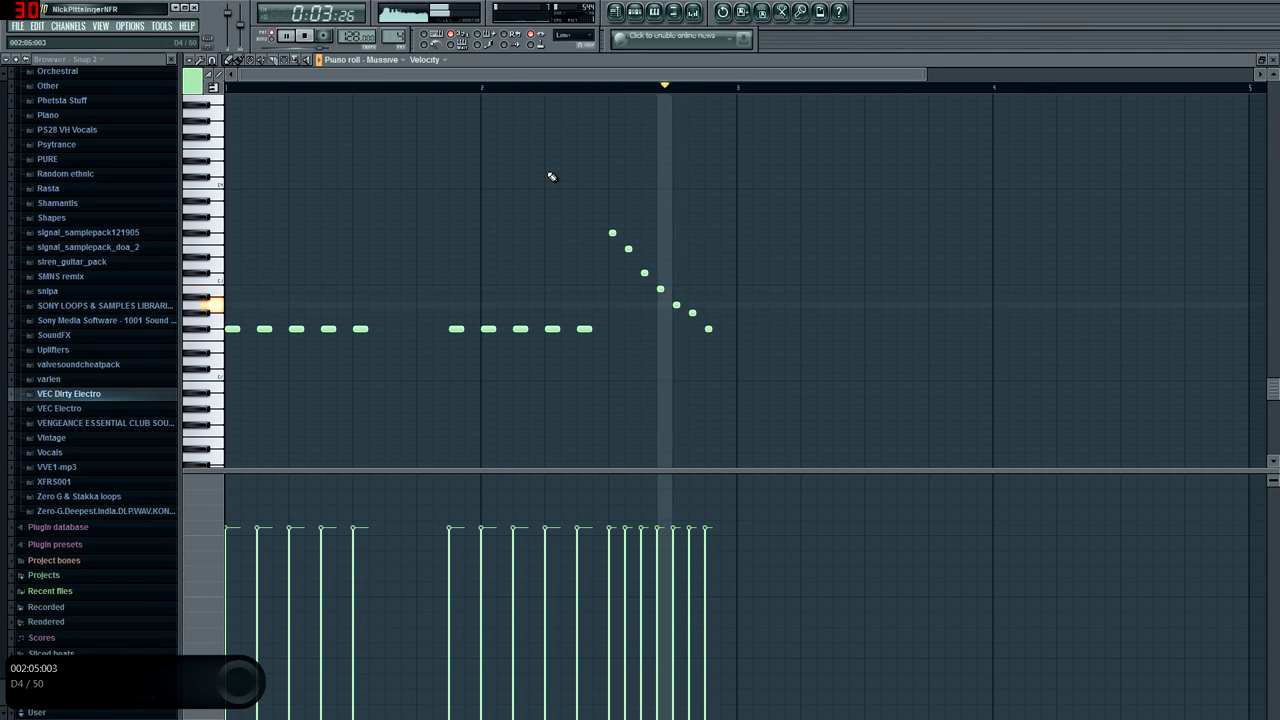
key(space)
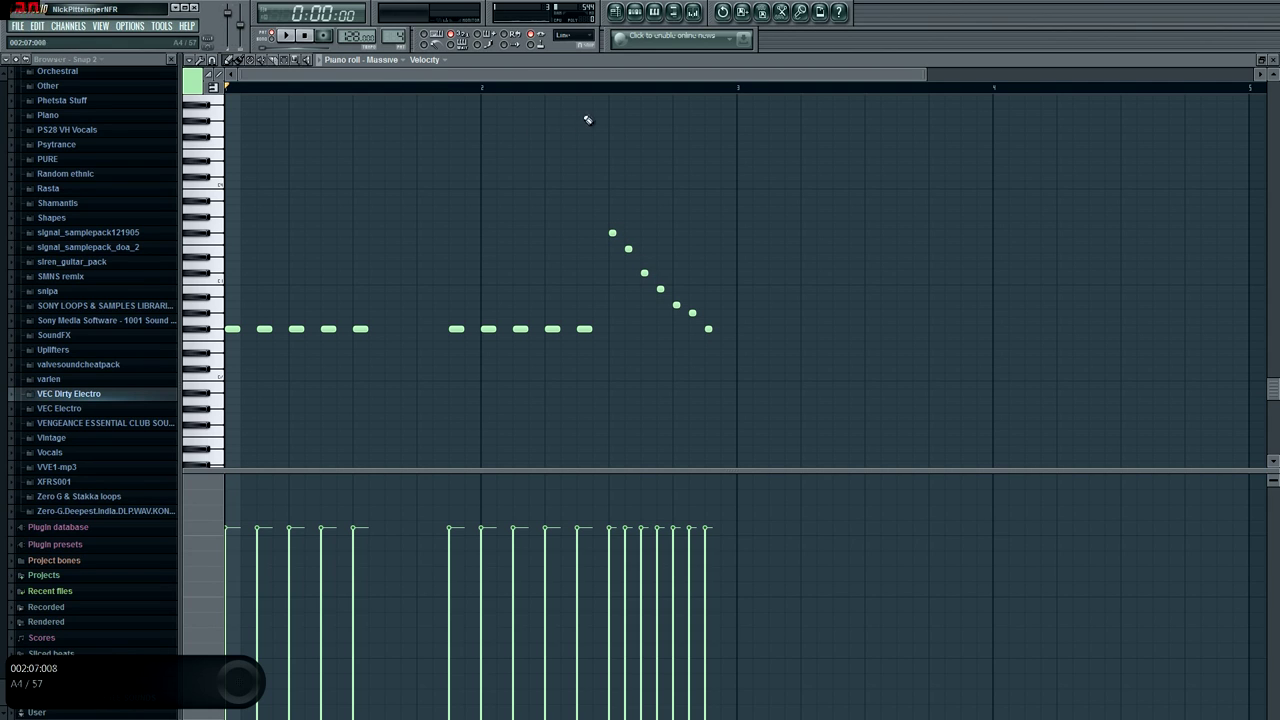
Apply Quick quantize to the Pattern 4 notes and play back the pattern.
click(233, 60)
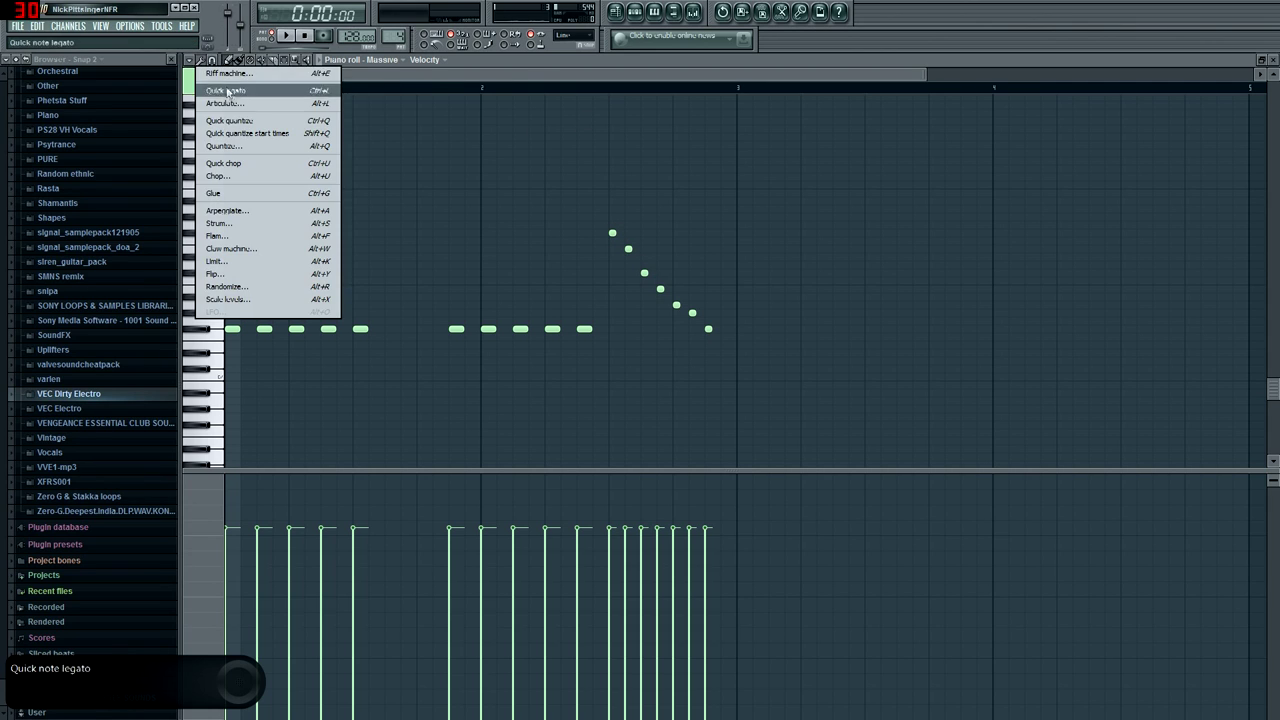
click(253, 122)
key(space)
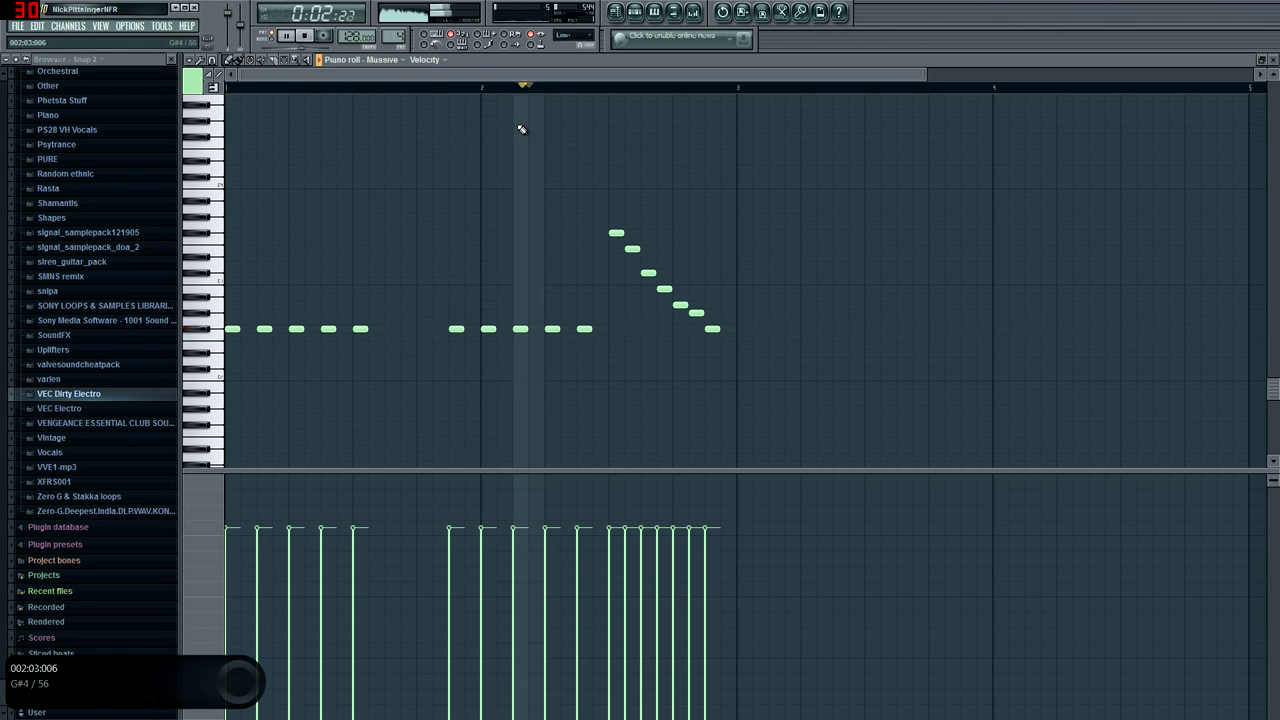
key(space)
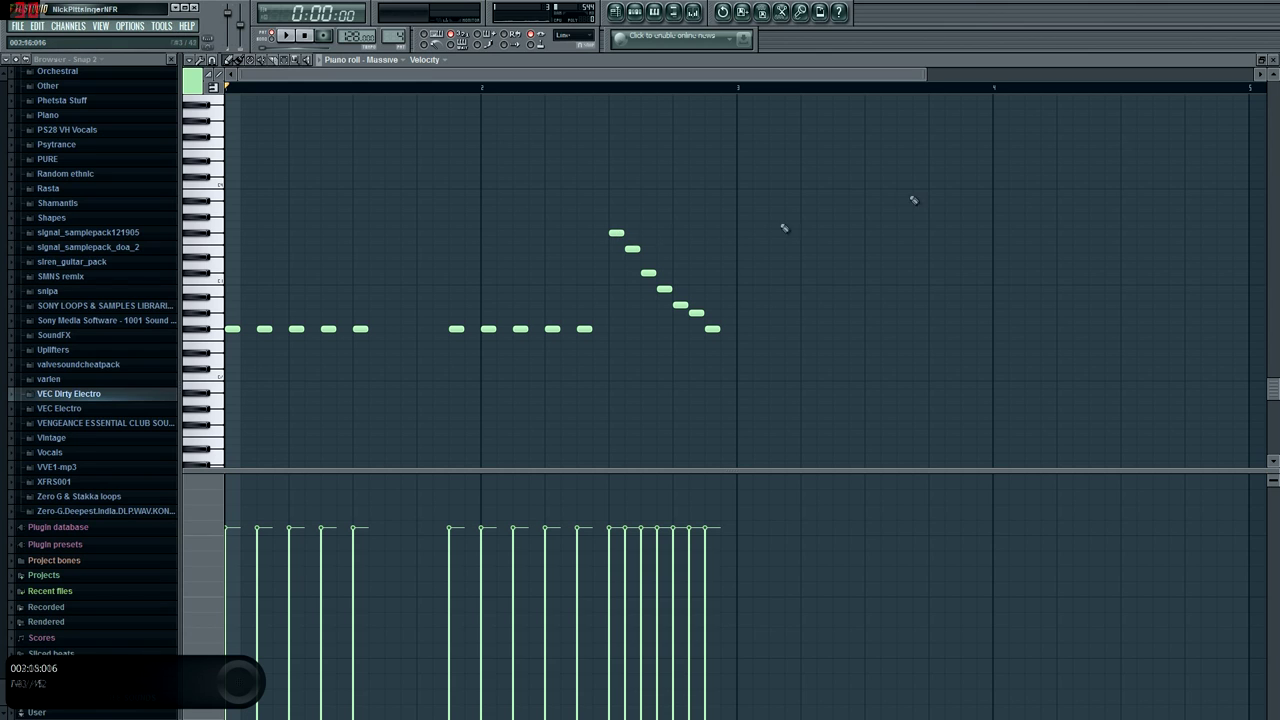
Close the piano roll and delete the fourth clip on playlist Track 2.
click(1272, 59)
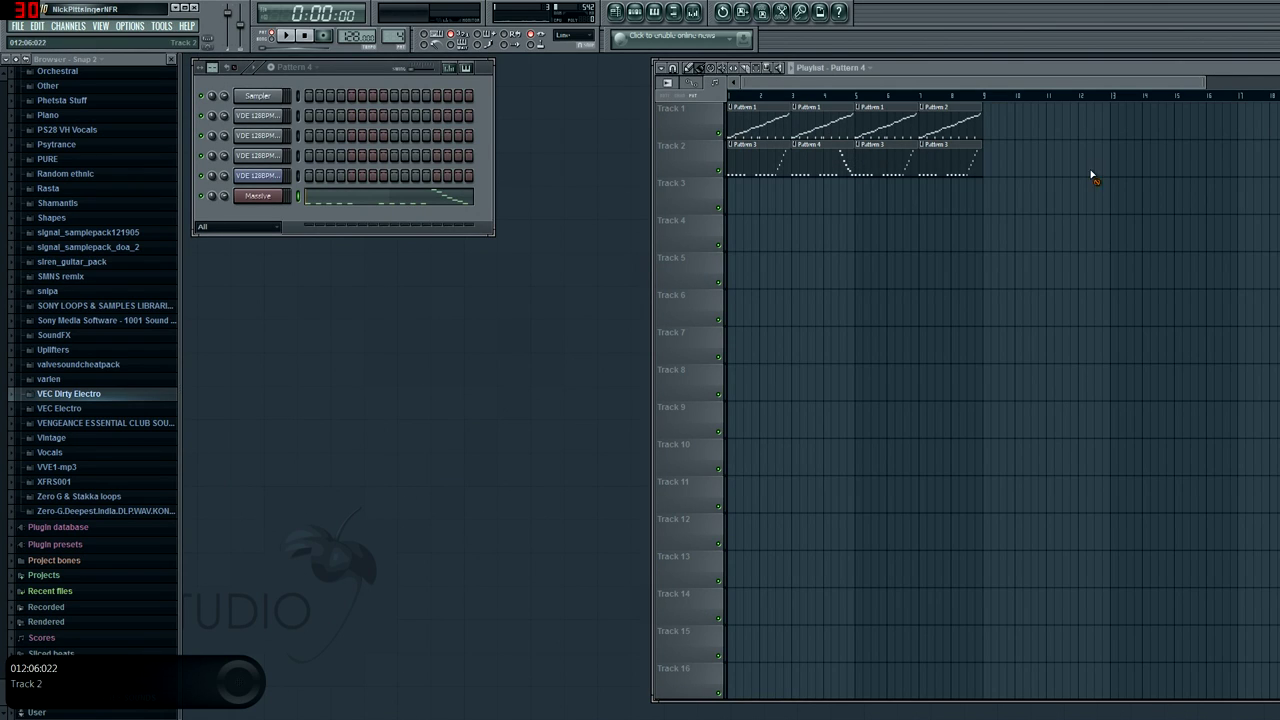
right_click(951, 166)
click(943, 158)
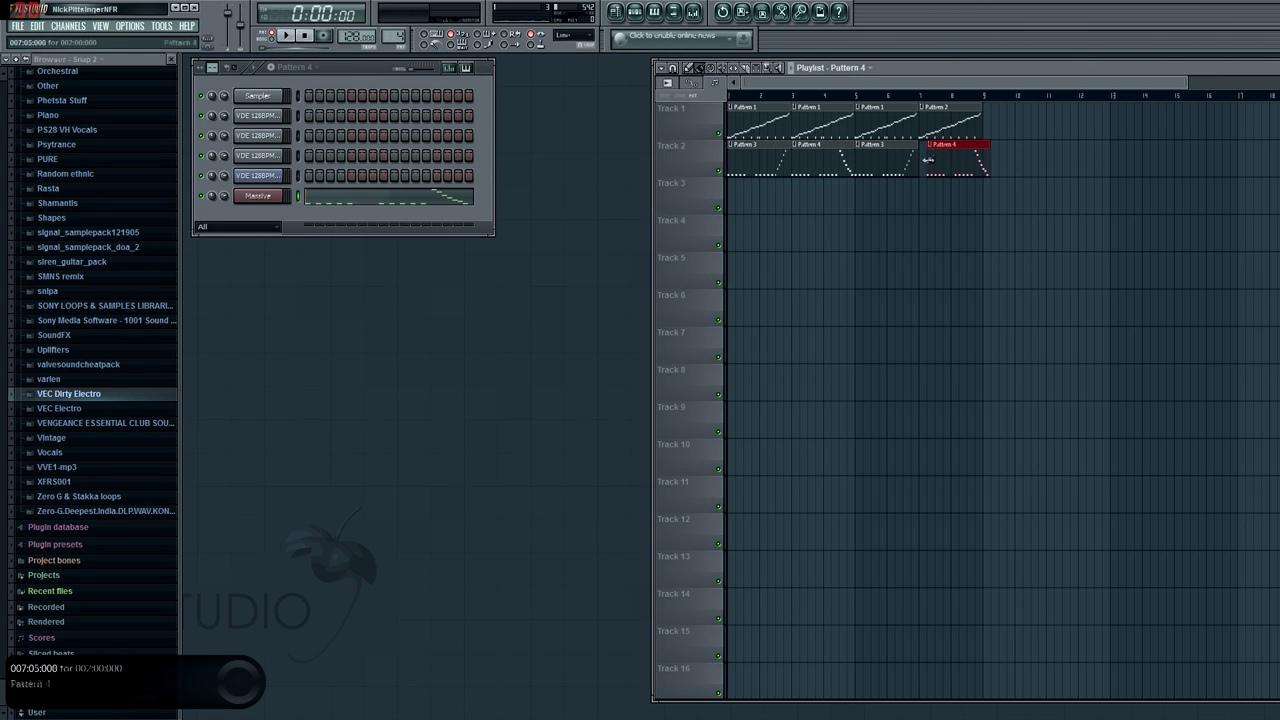
right_click(966, 163)
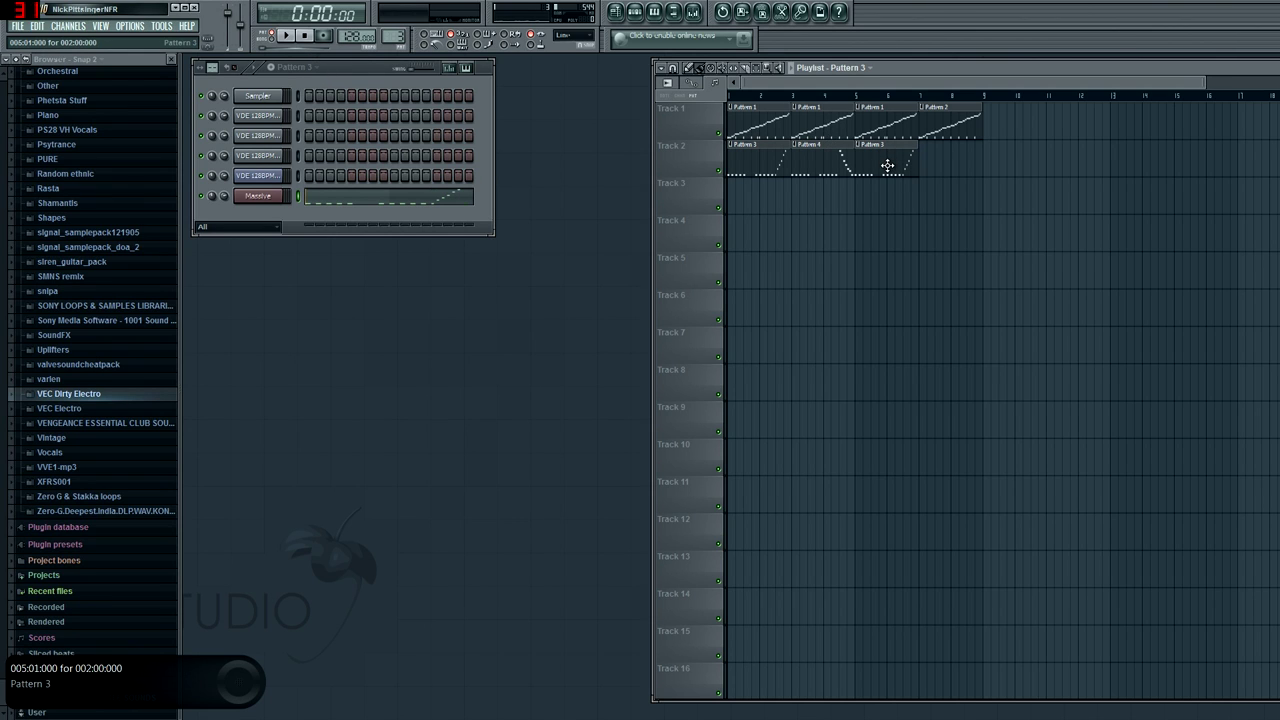
drag(931, 166, 1278, 166)
right_click(1274, 167)
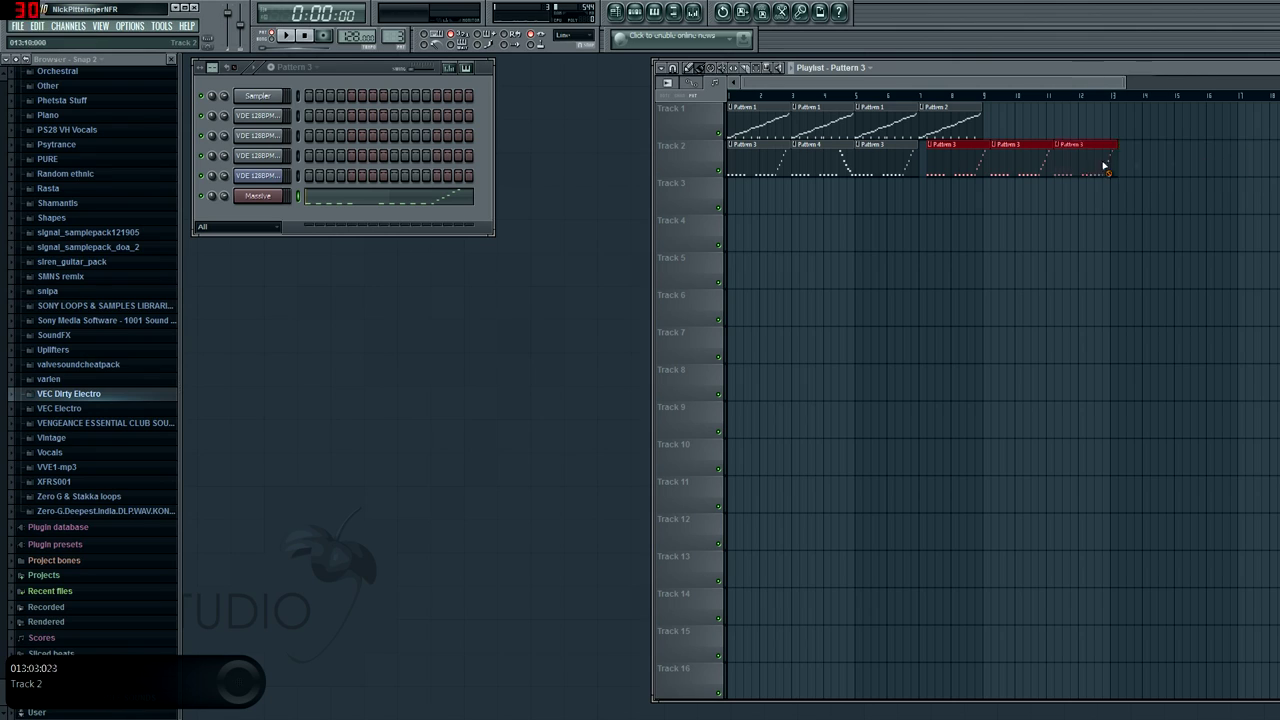
drag(1104, 166, 966, 161)
Place a Pattern 4 clip on Track 2 at bar 7 and play the arrangement in song mode.
click(825, 158)
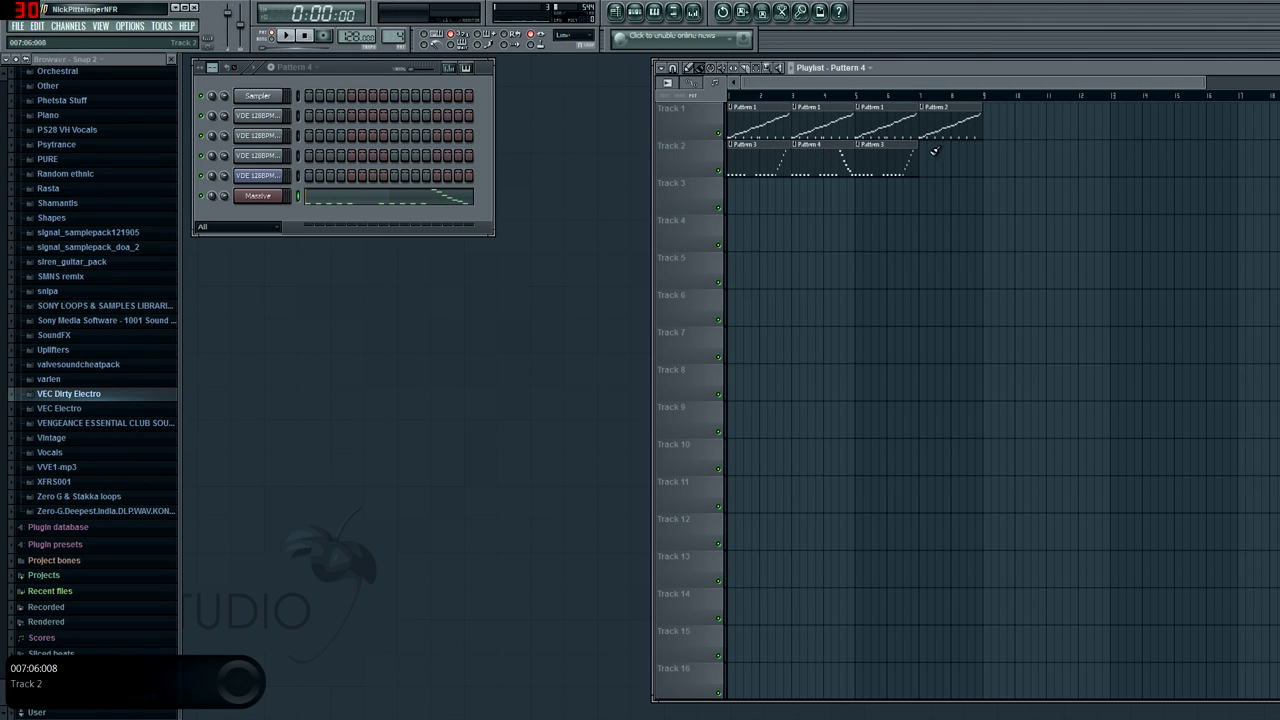
click(930, 158)
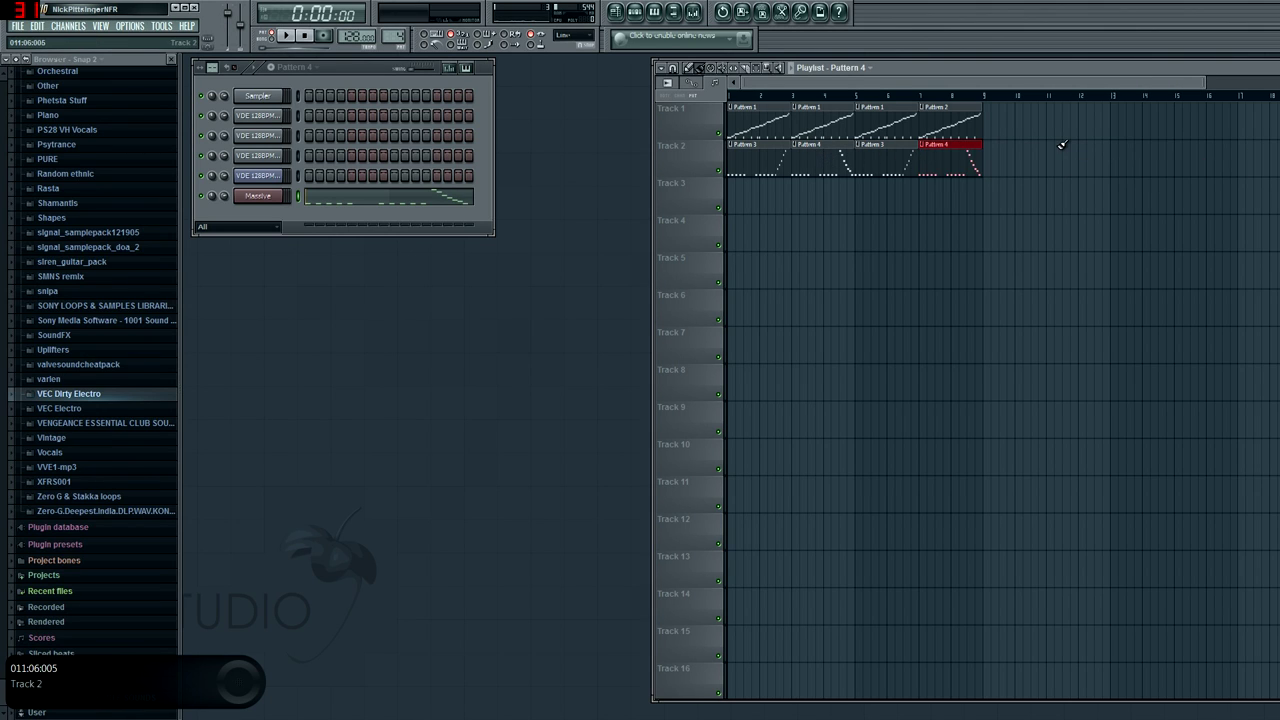
click(270, 38)
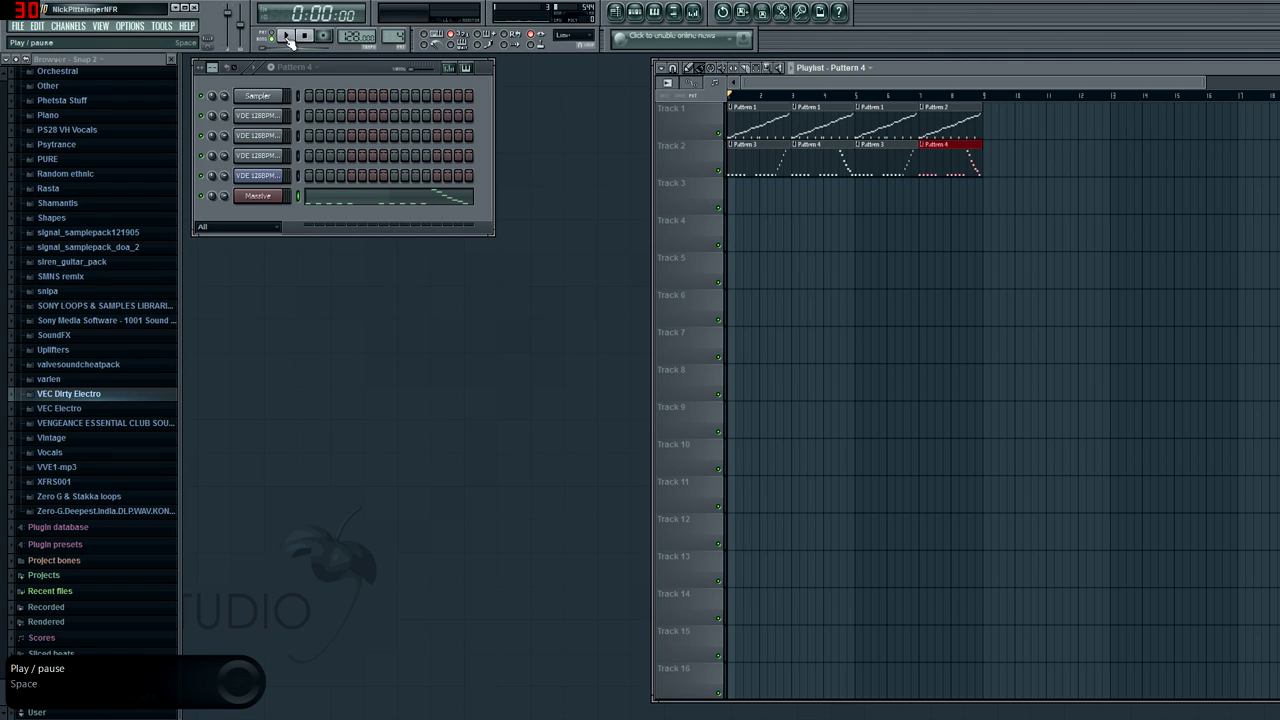
click(287, 37)
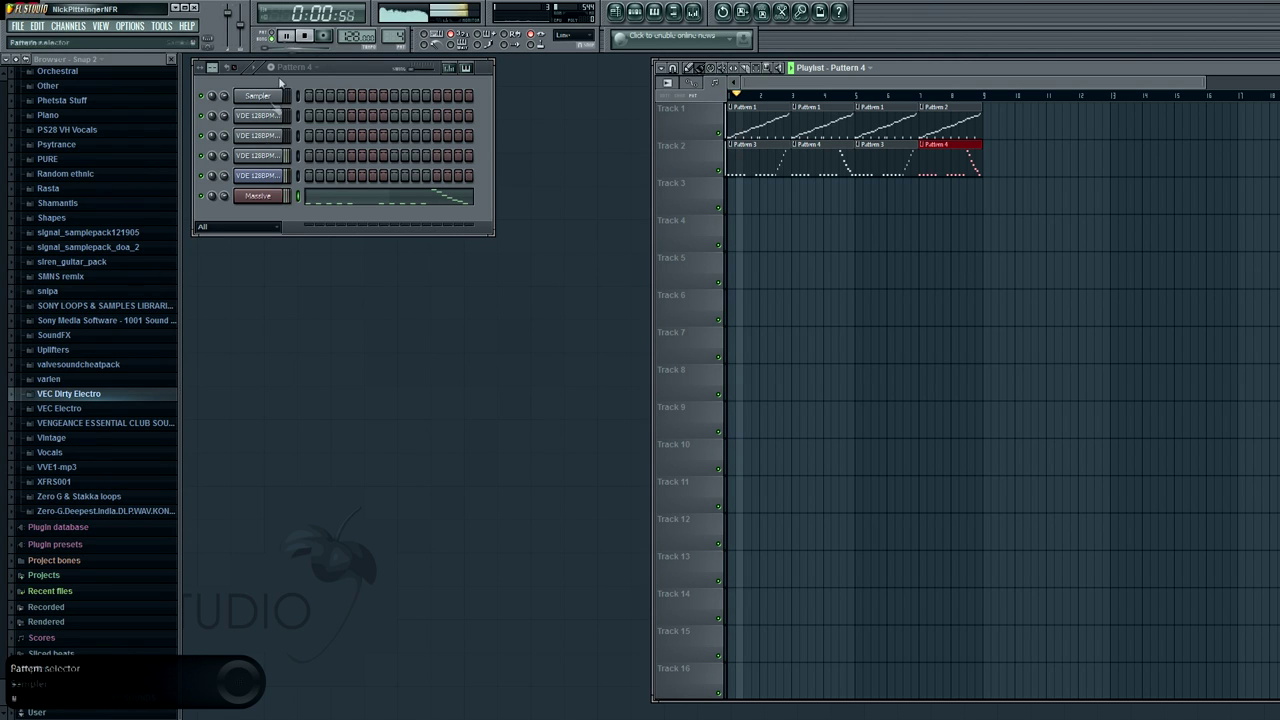
click(310, 36)
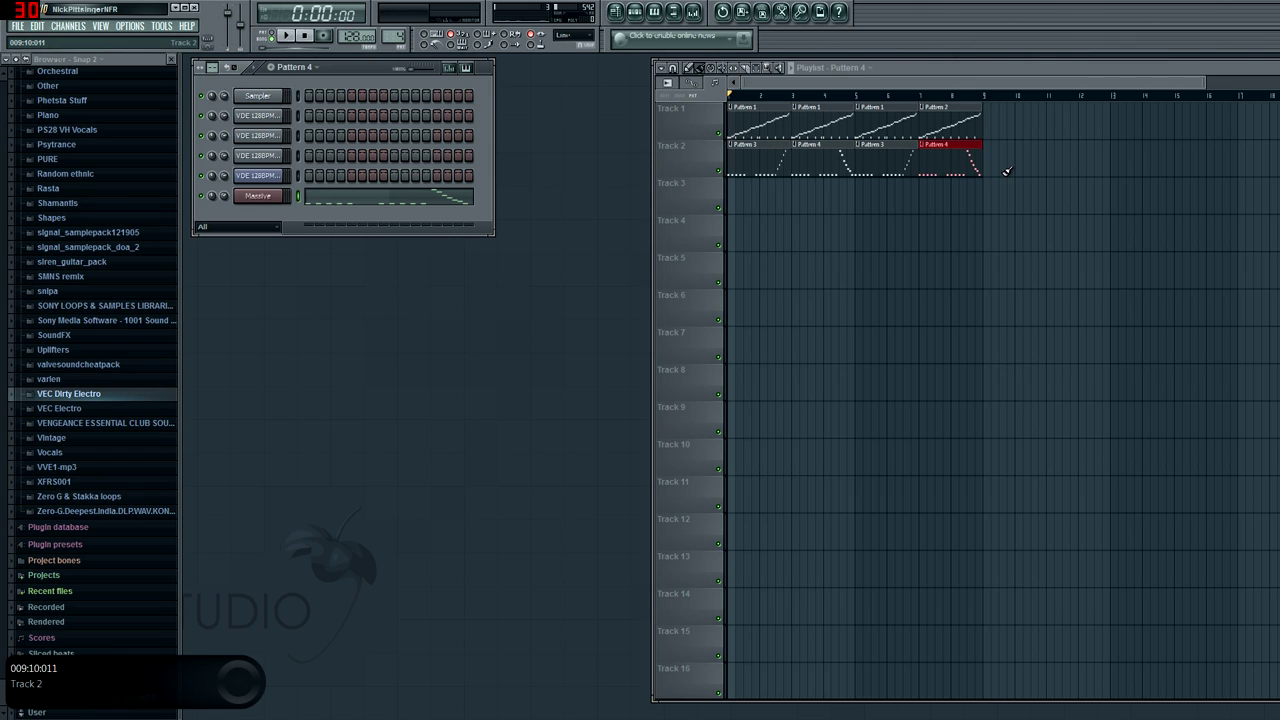
Delete all clips from Tracks 1 and 2, and undo the Track 1 deletion.
drag(1045, 163, 710, 163)
drag(1034, 144, 739, 131)
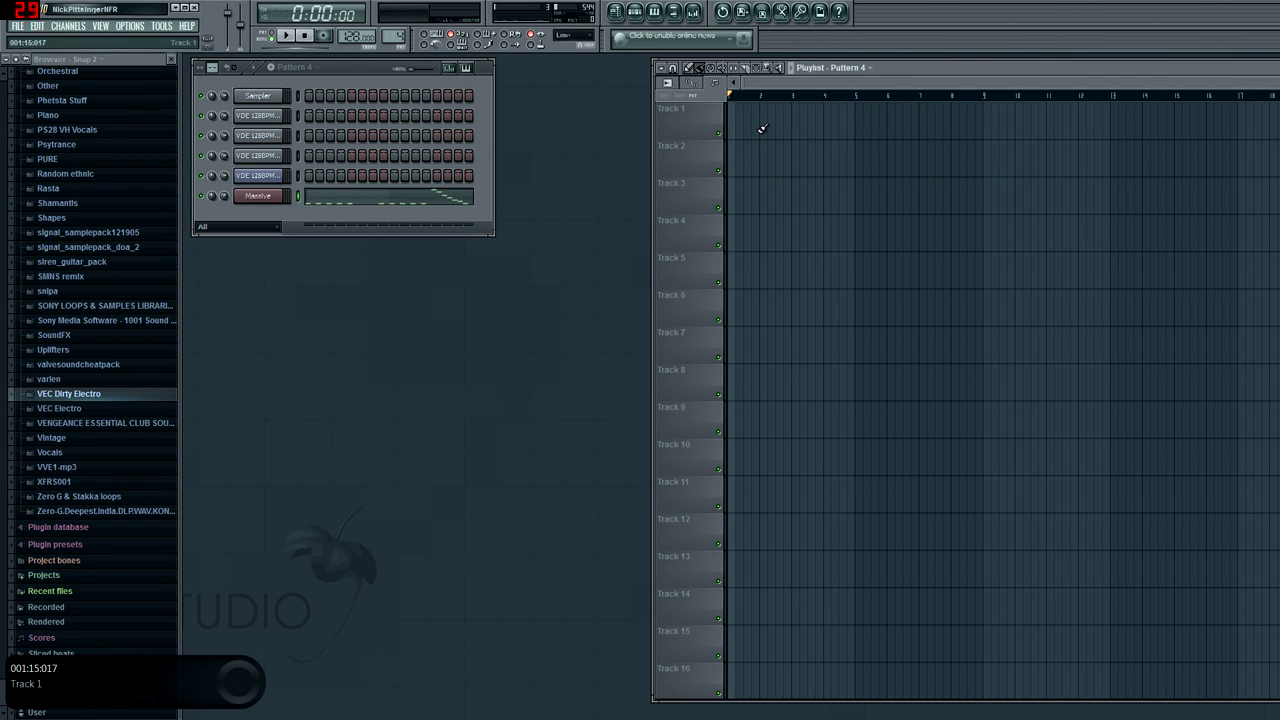
key(ctrl+z)
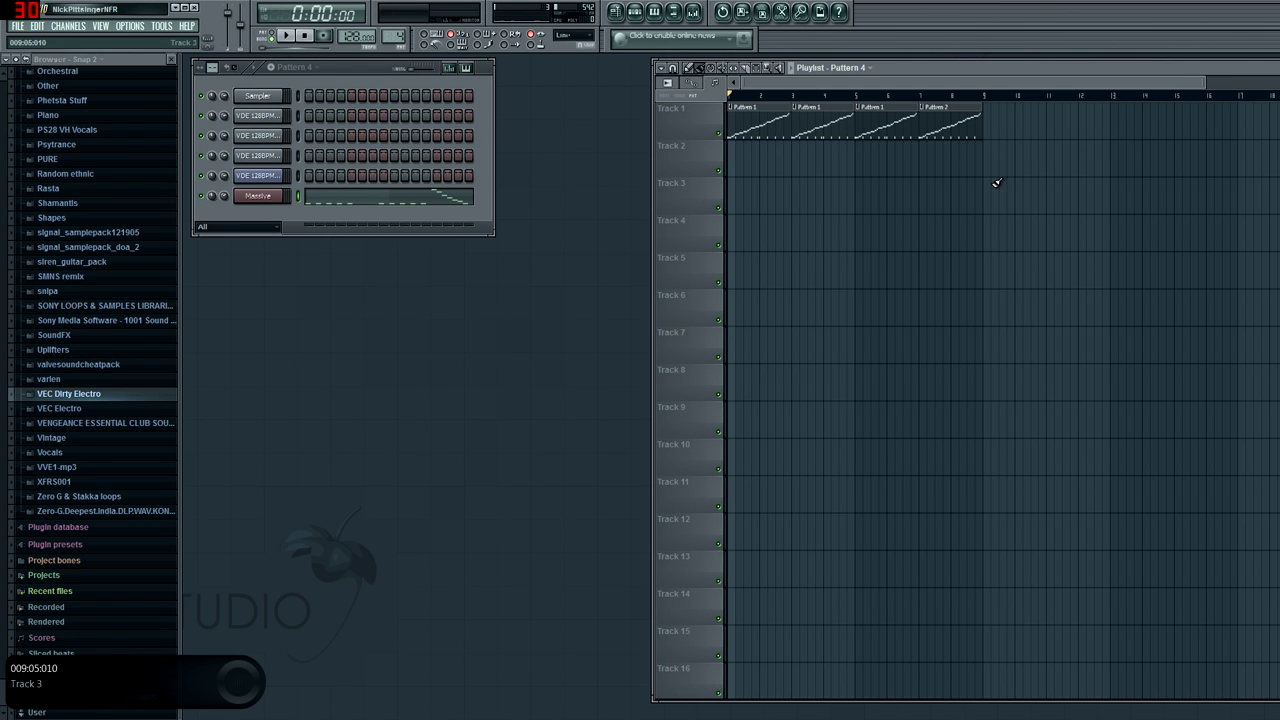
Undo the Track 2 clip deletion and step through the project's history entries, ending on the clip deselection.
key(ctrl+alt+z)
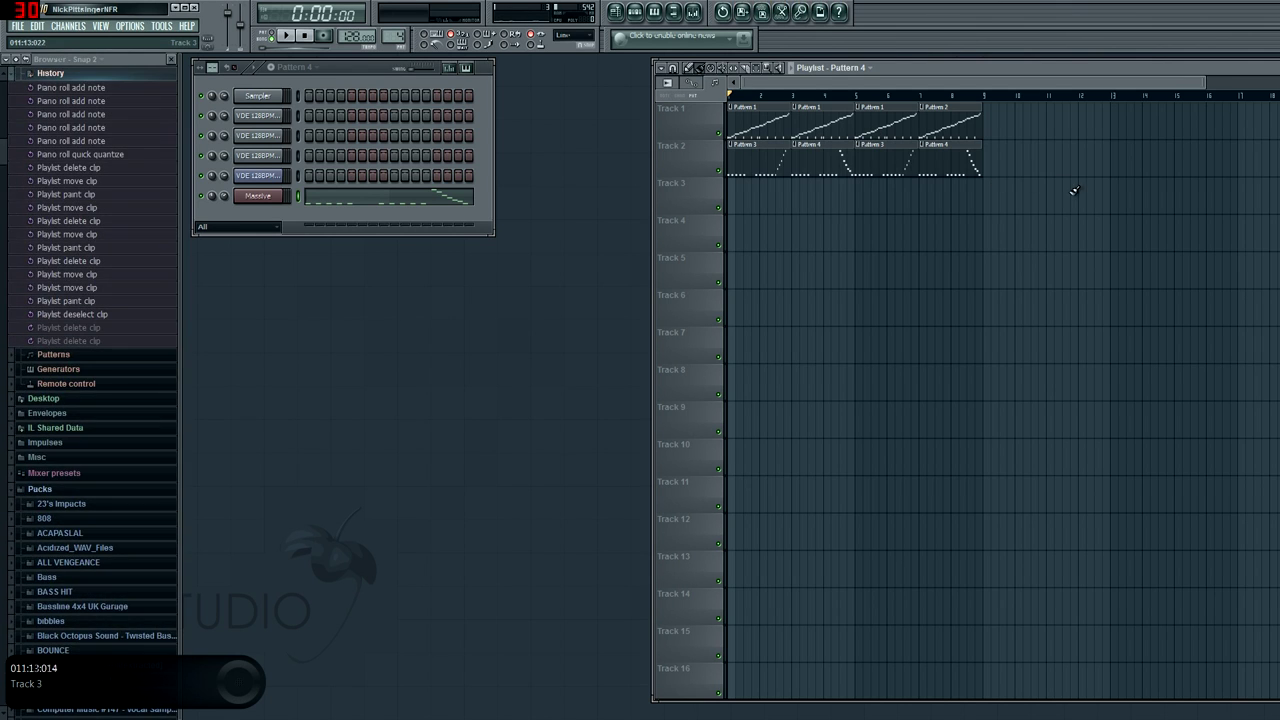
scroll(40, 150, up, 3)
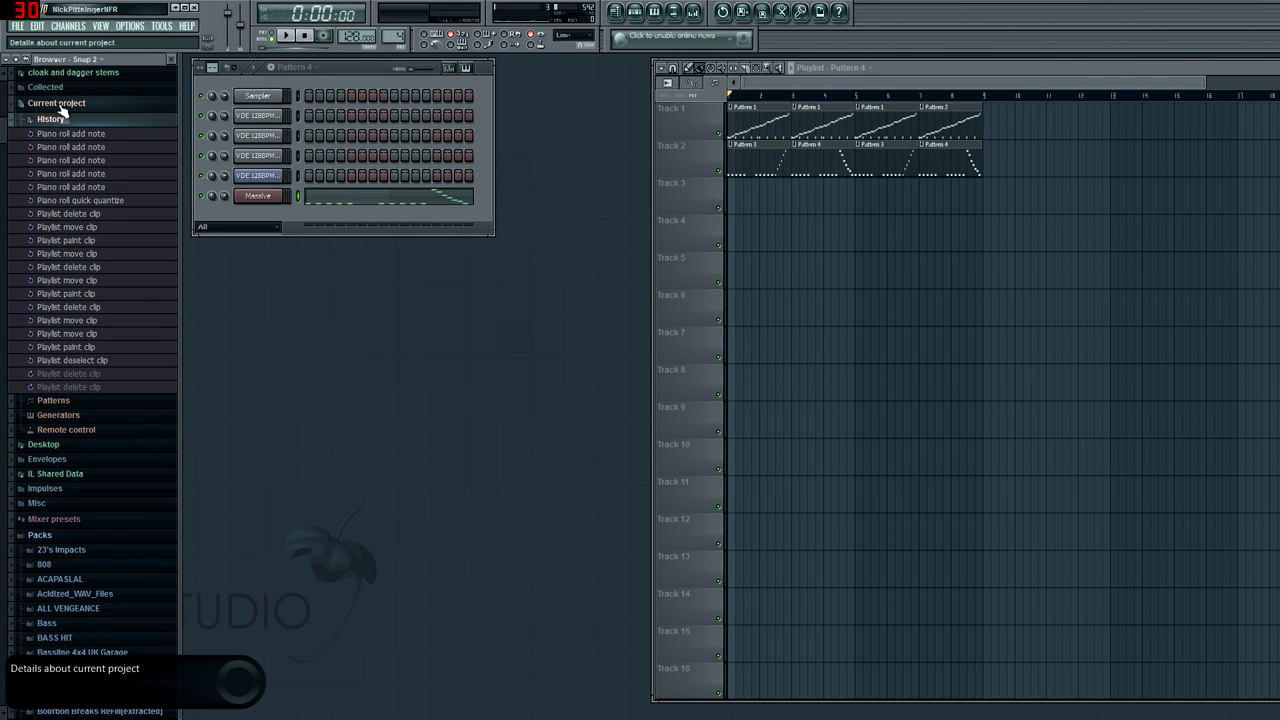
click(97, 268)
click(107, 335)
click(113, 348)
click(118, 361)
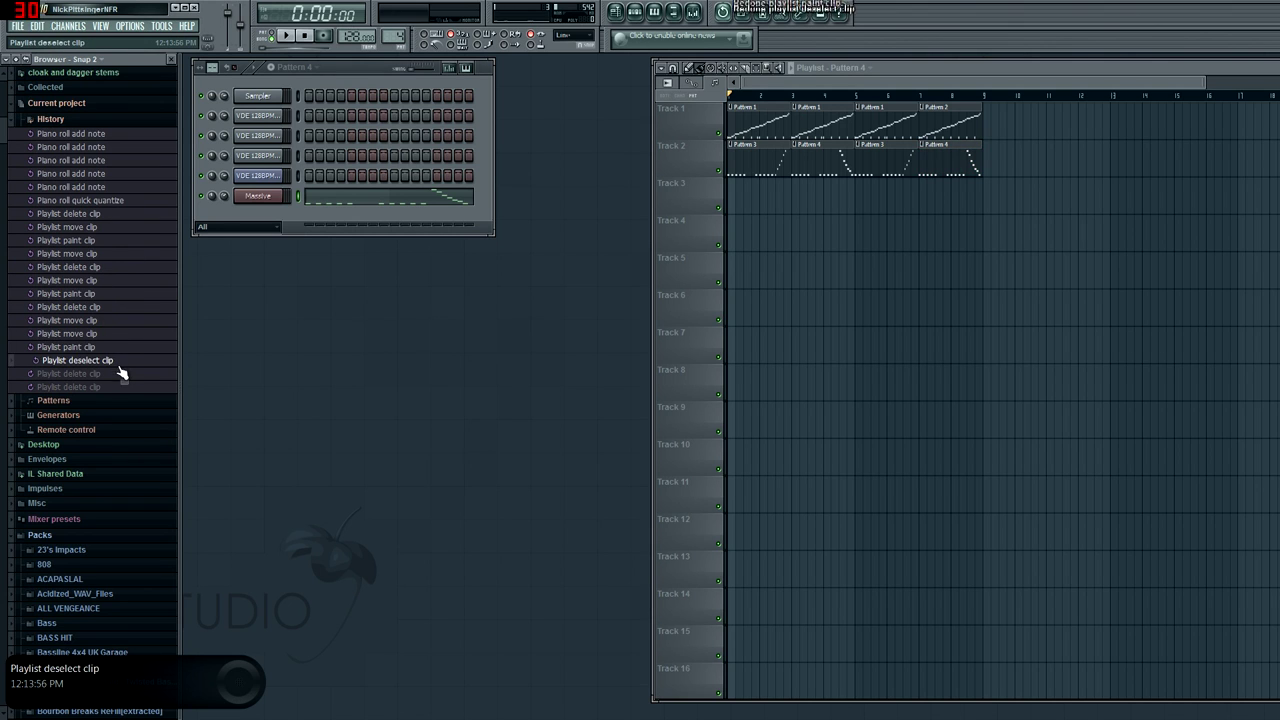
click(120, 374)
click(118, 360)
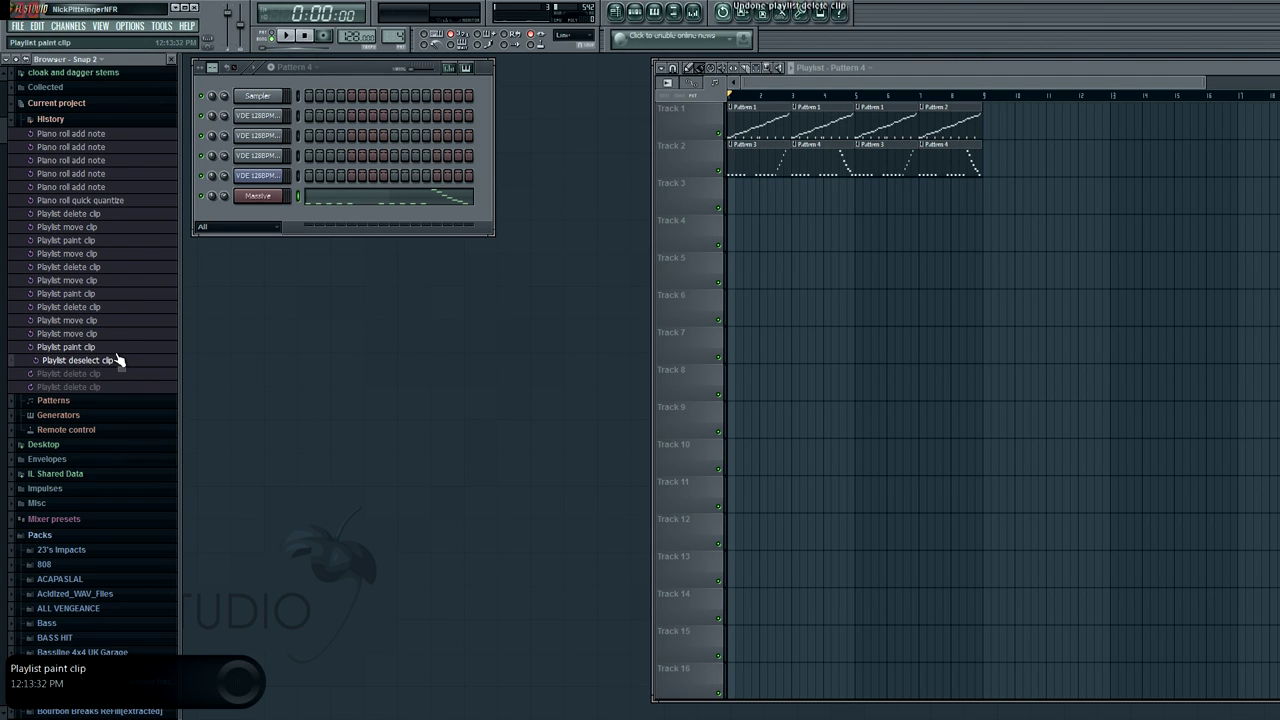
click(70, 104)
click(45, 104)
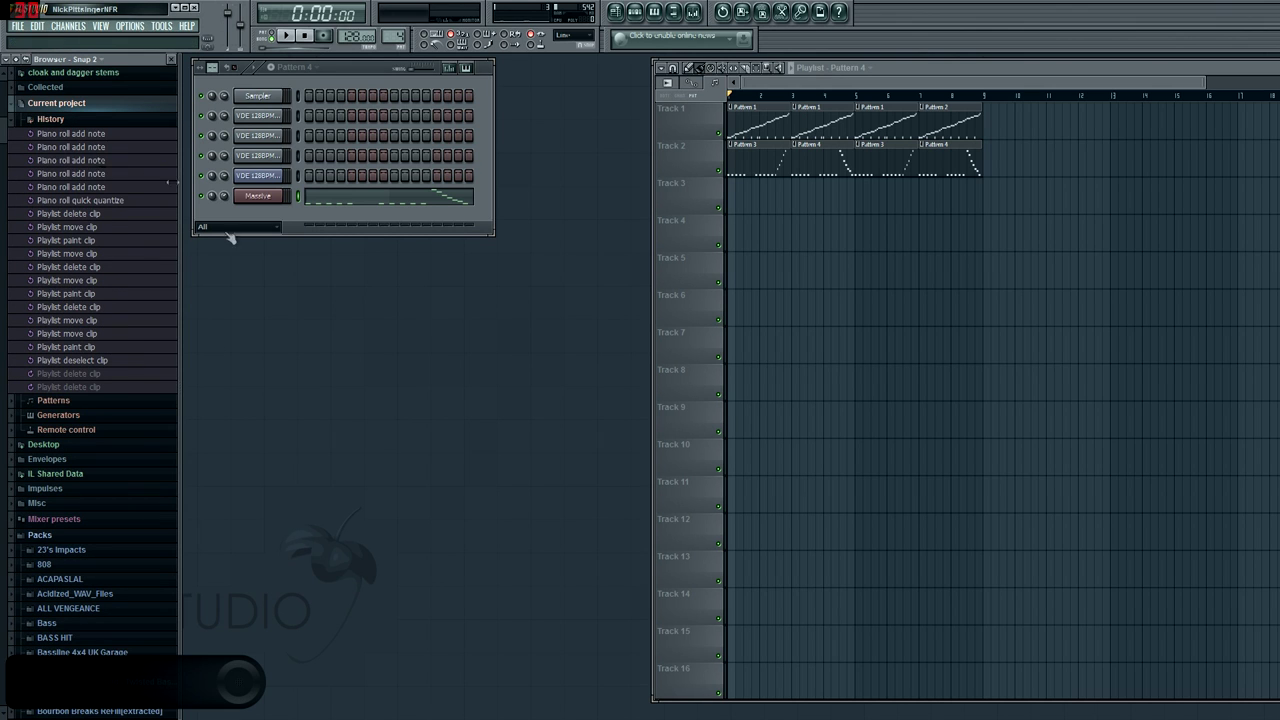
click(80, 102)
Open the Downlifters pack folder and preview the H2Sv1 Downlifter6 - Clean and Downlifter7 - Clean samples.
drag(6, 142, 4, 471)
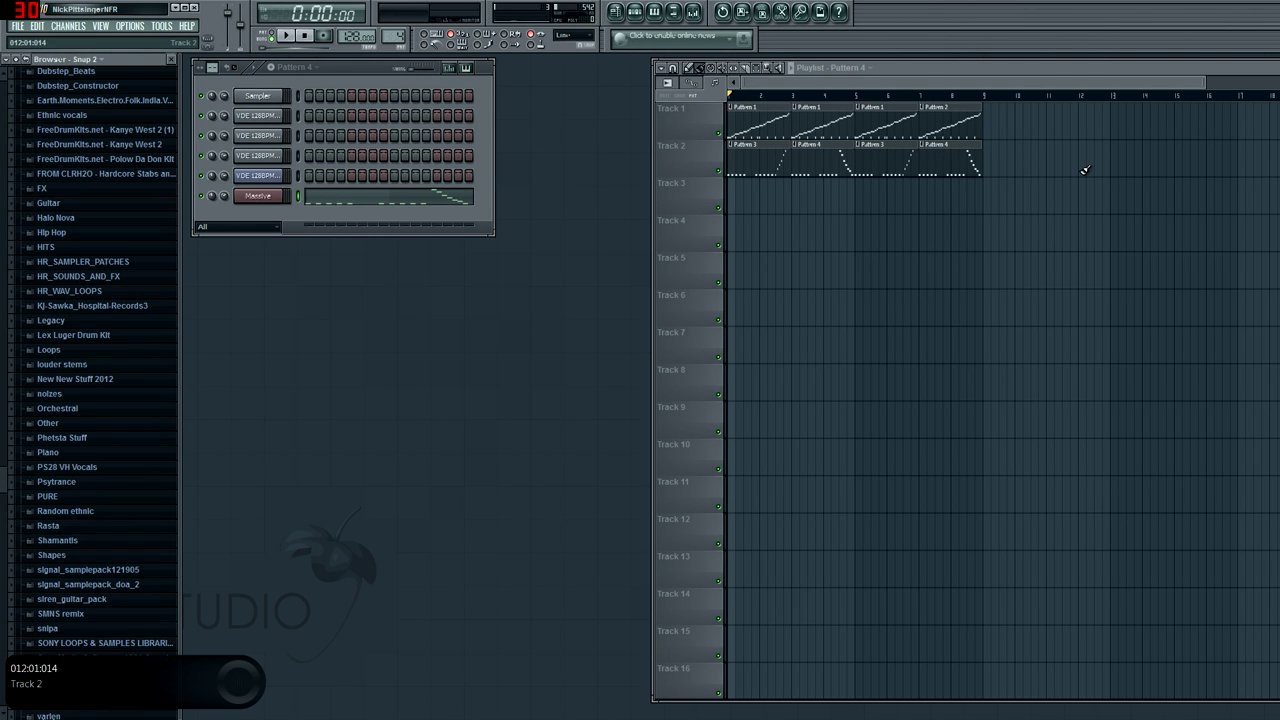
drag(2, 481, 2, 278)
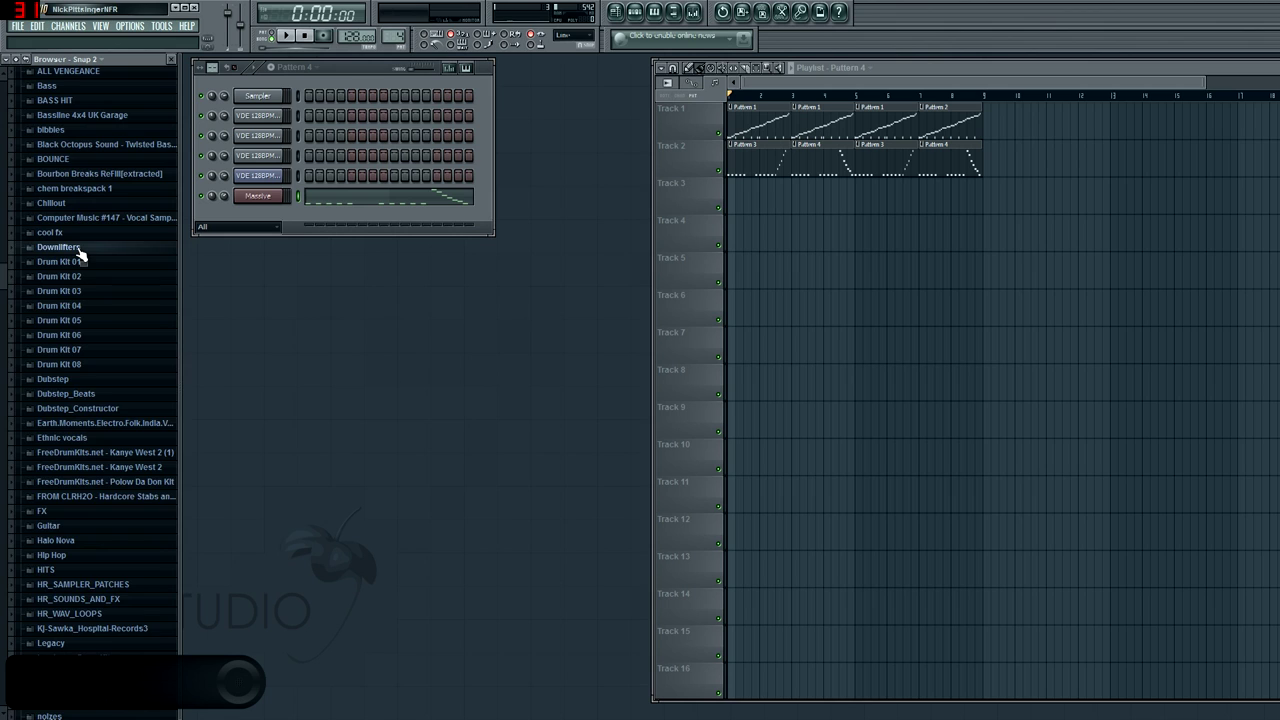
click(78, 248)
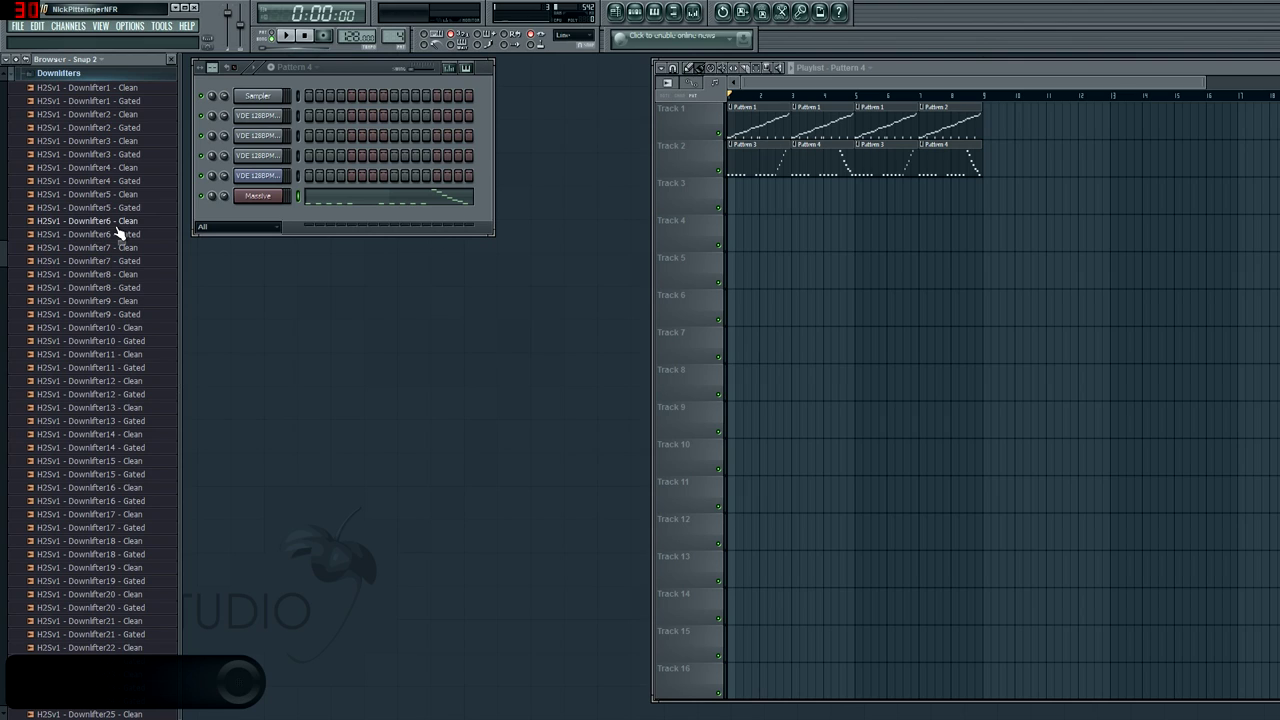
click(105, 222)
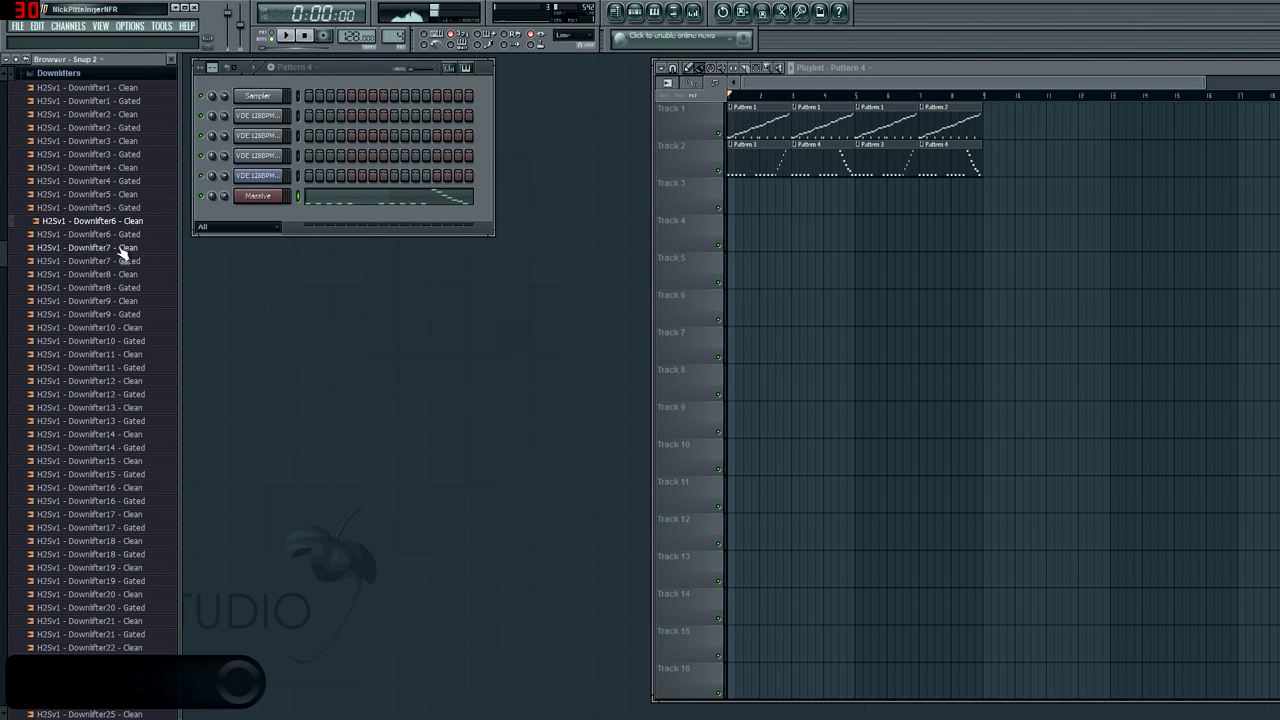
click(110, 248)
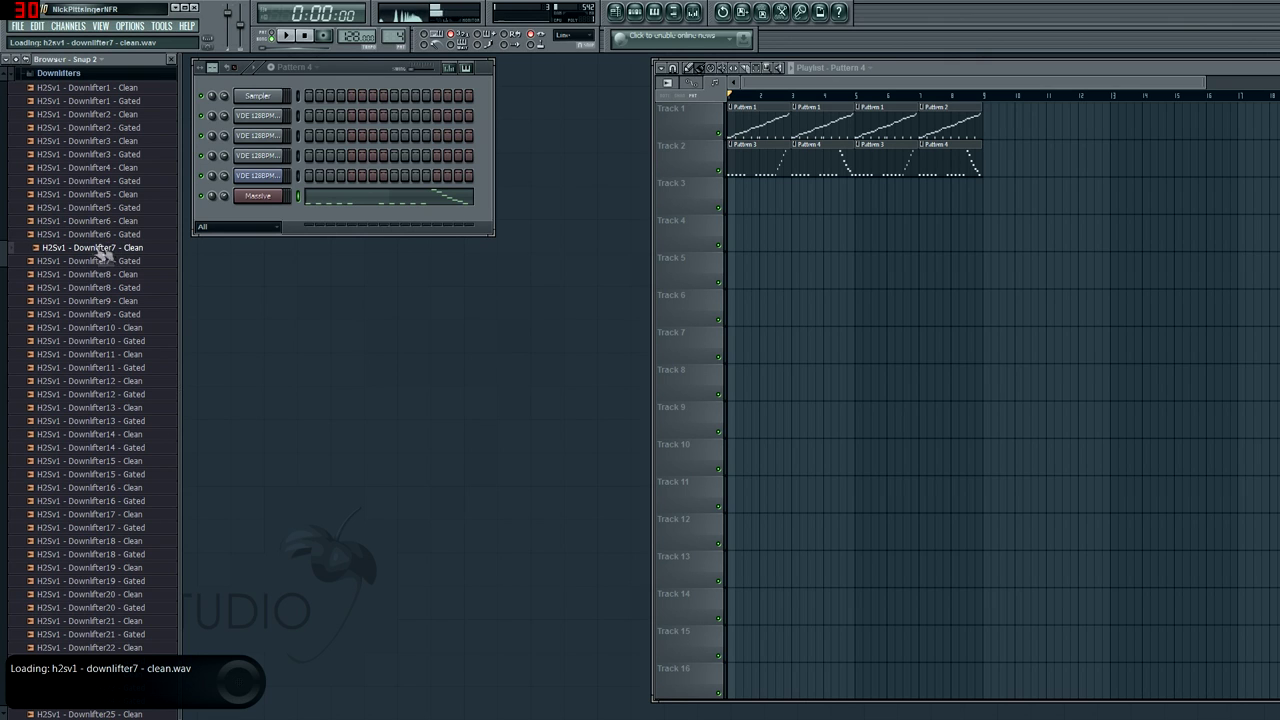
Place the H2Sv1 - Downlifter7 - Clean sample on playlist Track 3 at bar 1 and play the arrangement.
drag(90, 252, 735, 195)
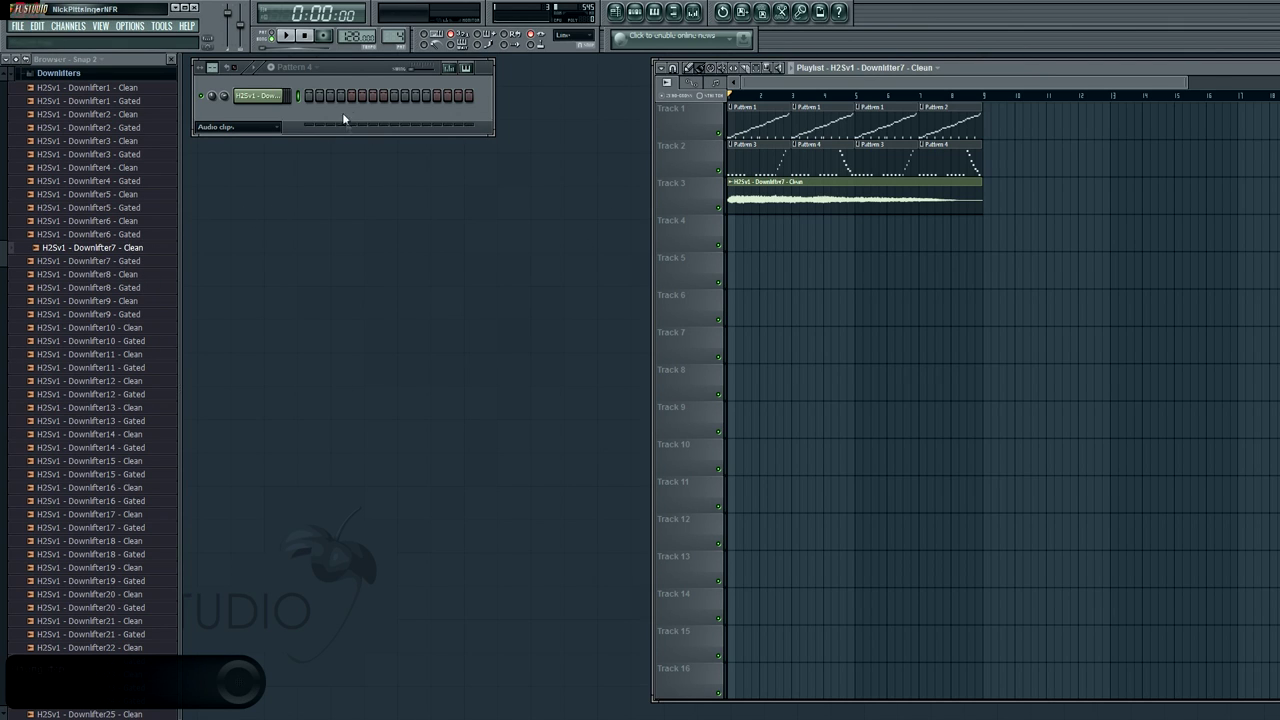
mouse_move(349, 78)
mouse_down()
mouse_move(361, 88)
mouse_move(354, 75)
mouse_up()
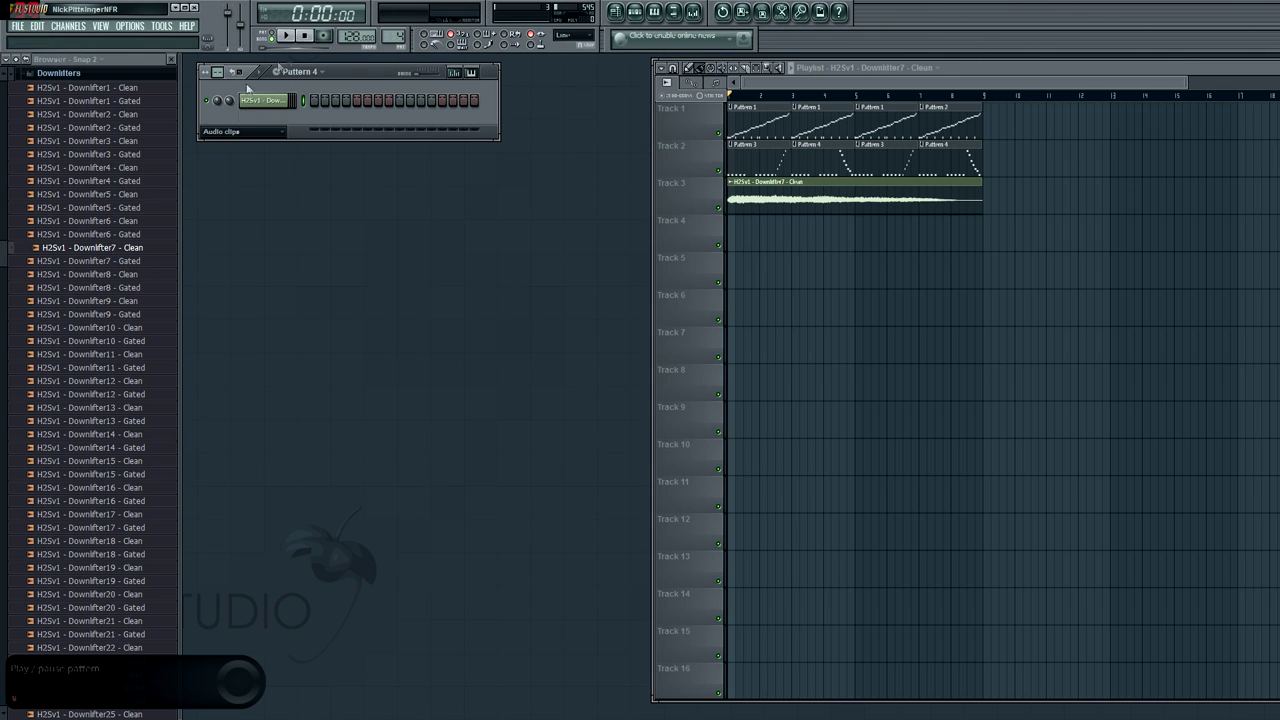
key(space)
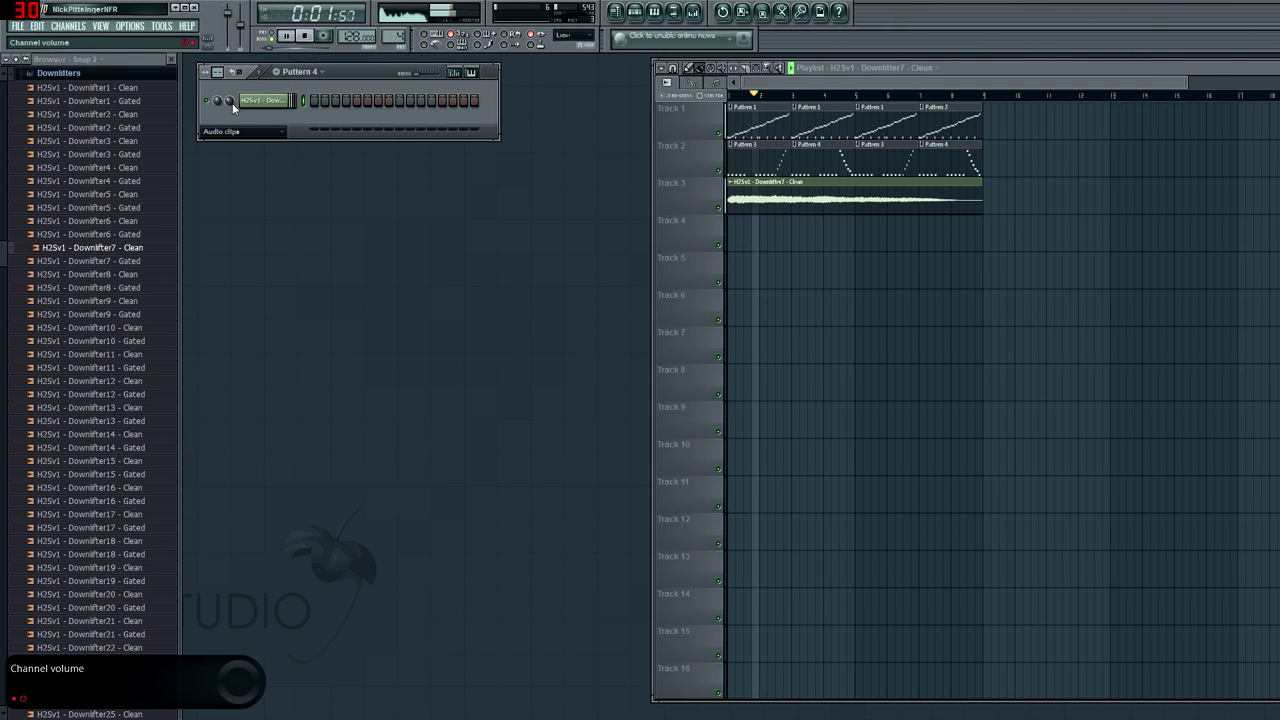
click(307, 37)
Collapse the Downlifters folder and open and close the Track 1 clip's piano roll to bring up Pattern 1's channels.
click(118, 75)
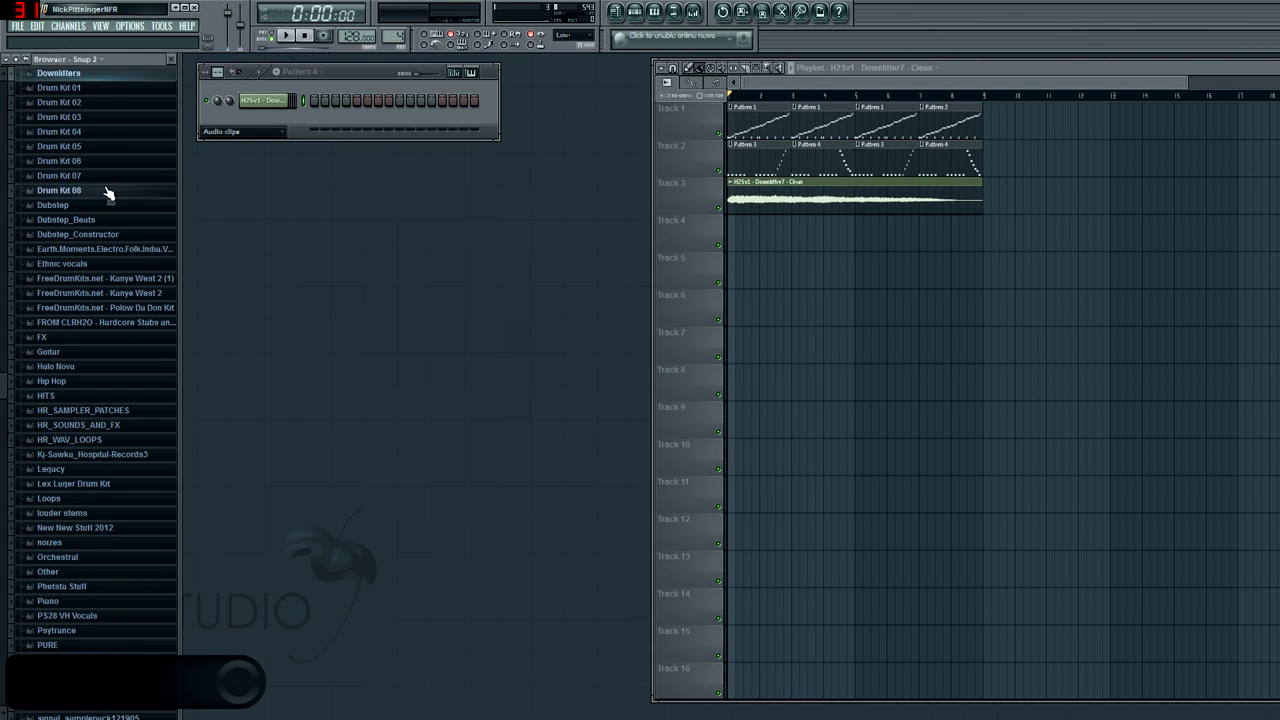
scroll(108, 193, up, 4)
click(765, 122)
double_click(765, 122)
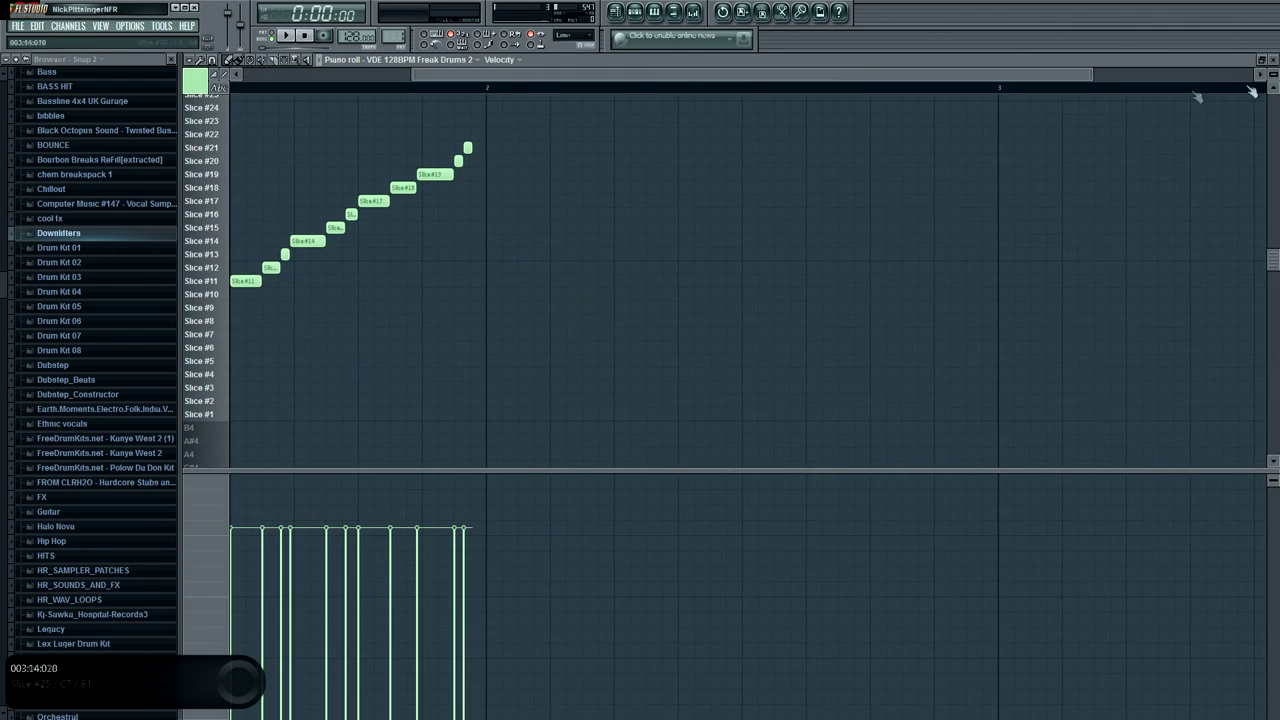
click(1274, 62)
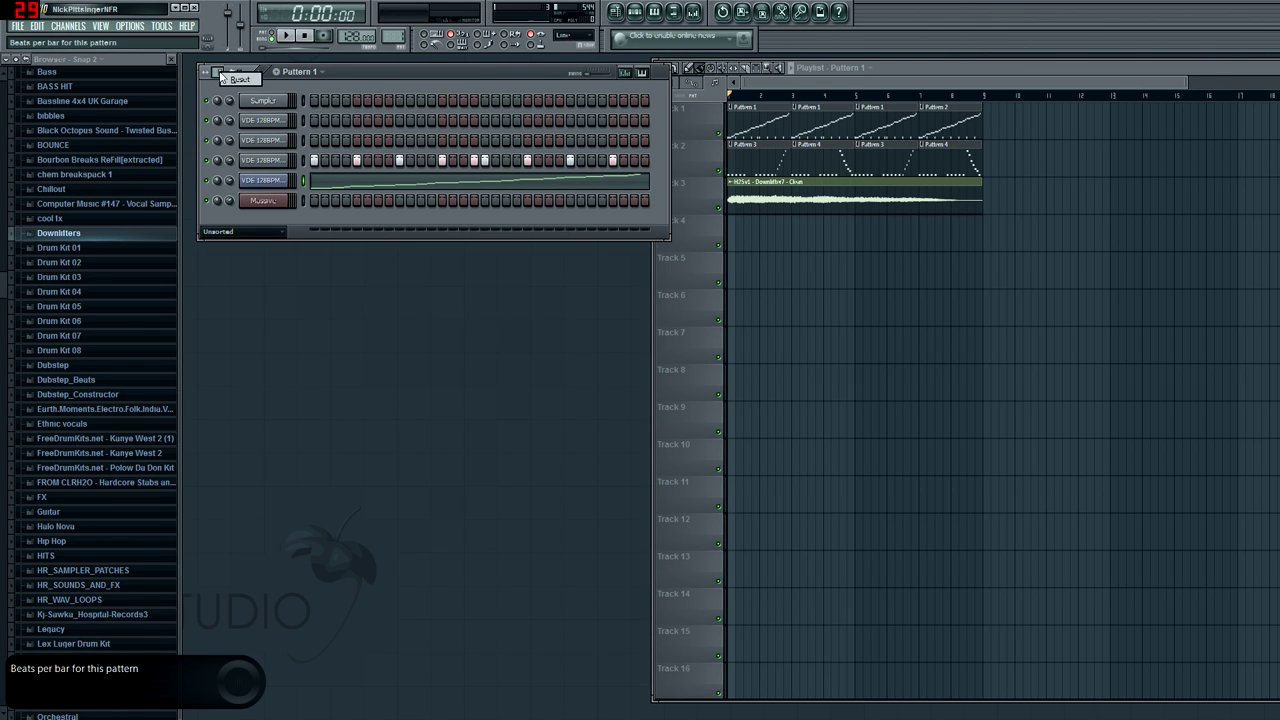
Create an automation clip for the channel volume of VDE 128BPM Freak Drums 2.
right_click(206, 180)
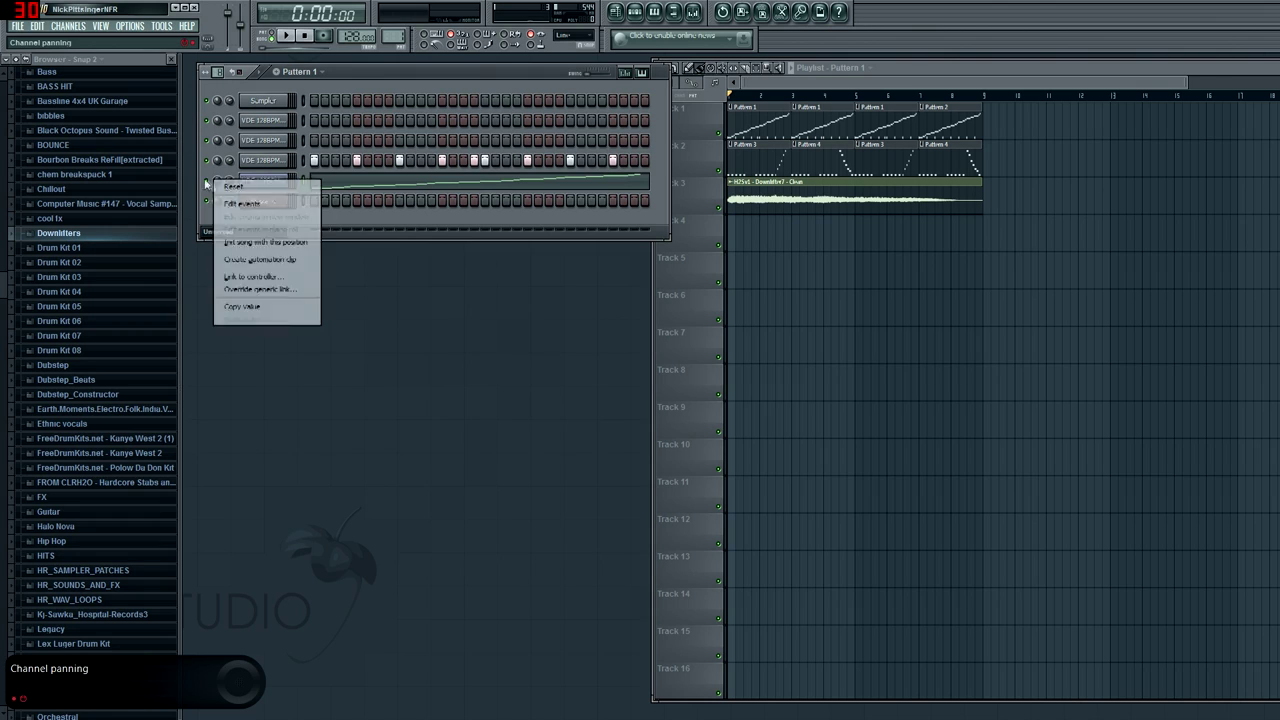
click(226, 173)
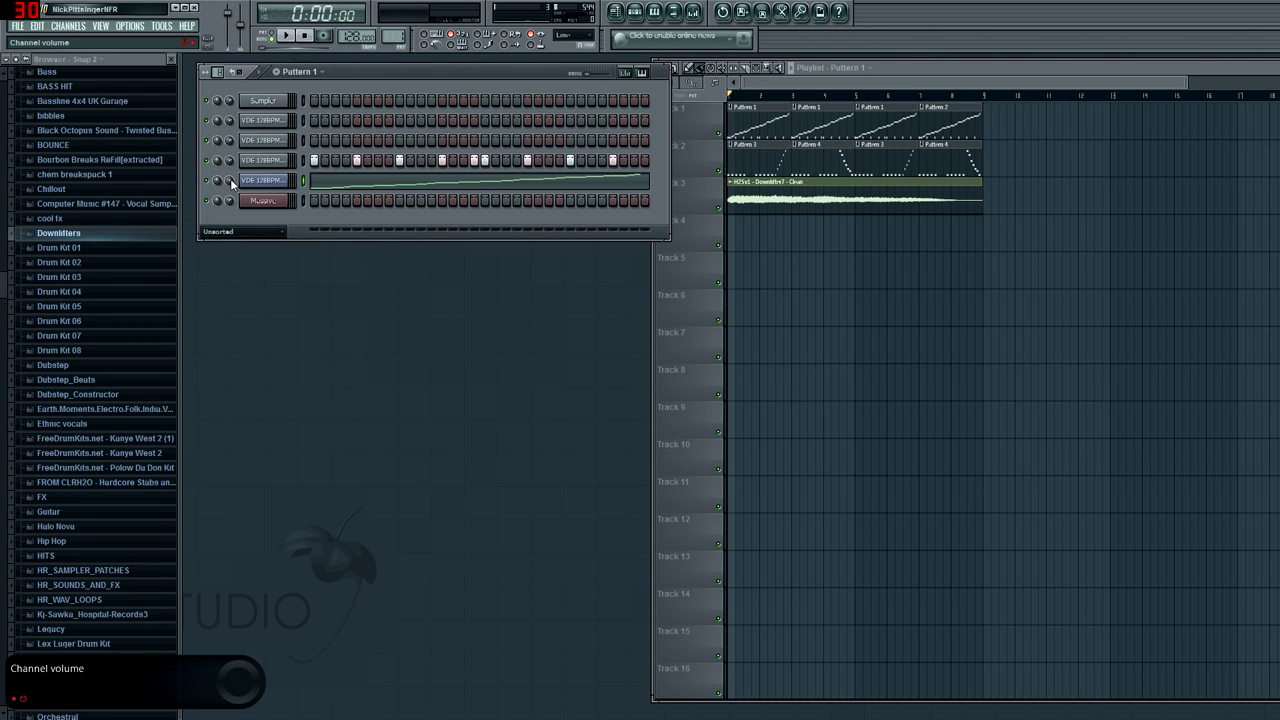
right_click(231, 183)
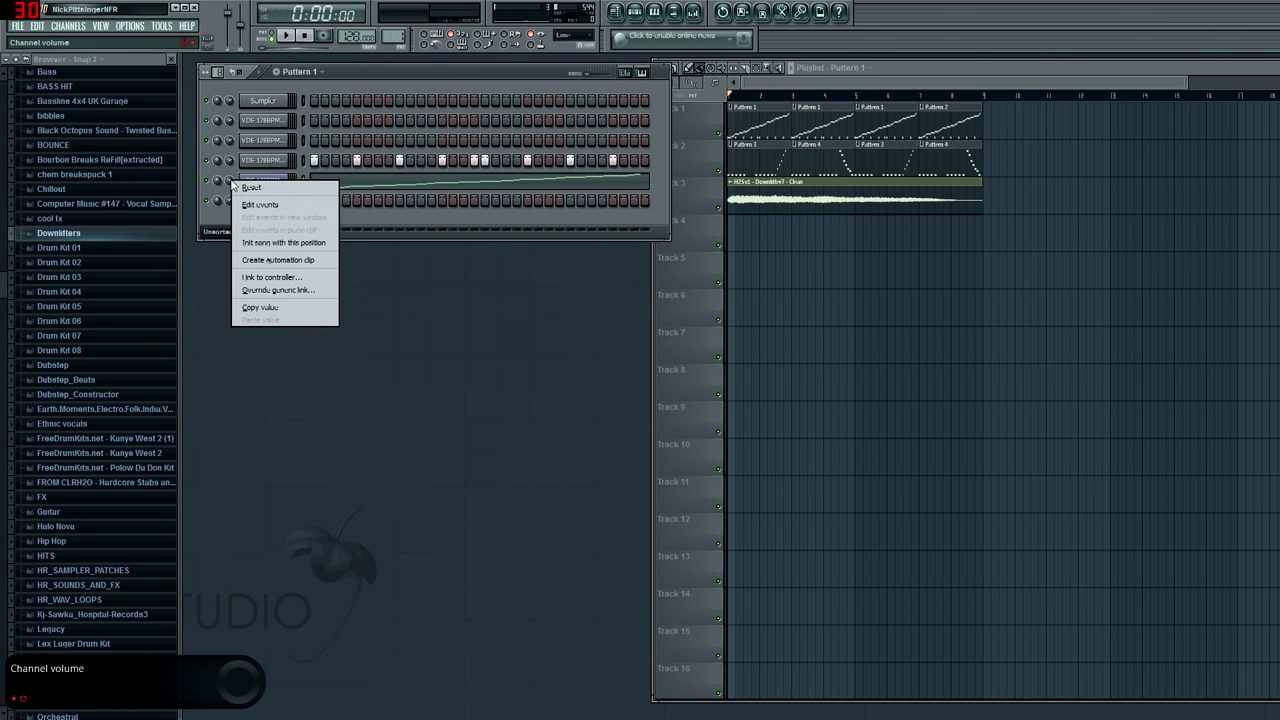
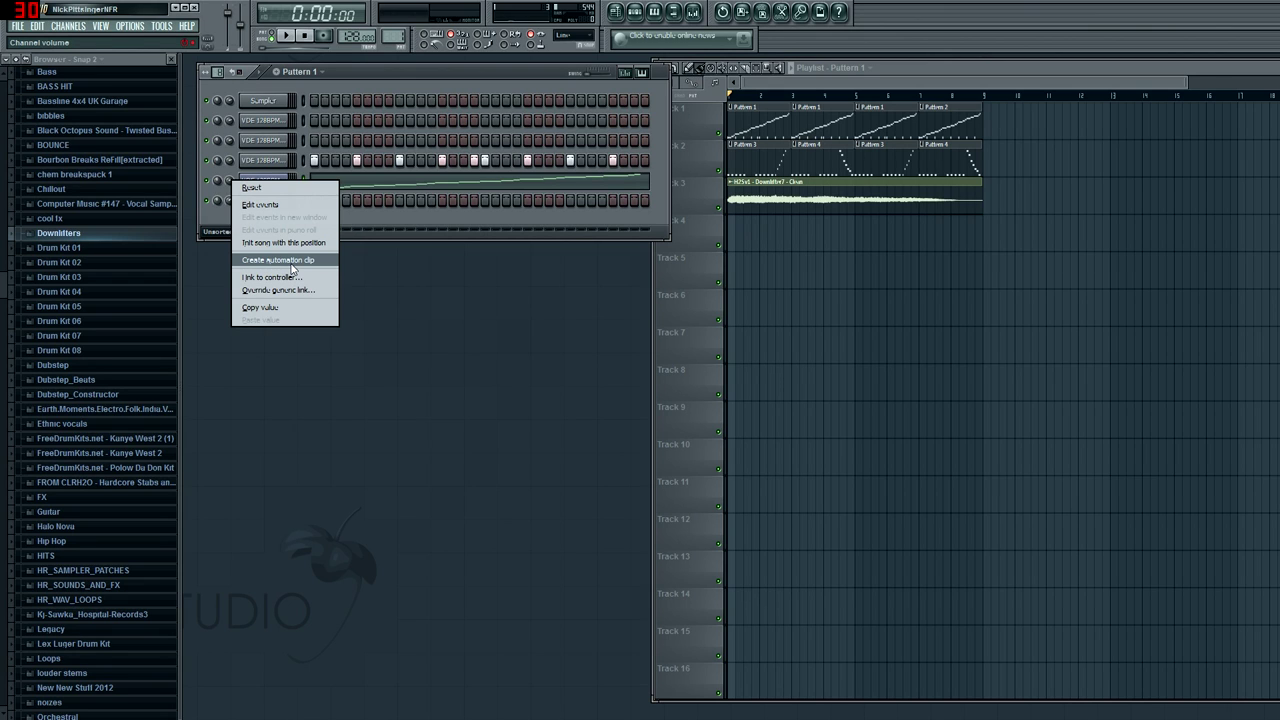
click(290, 262)
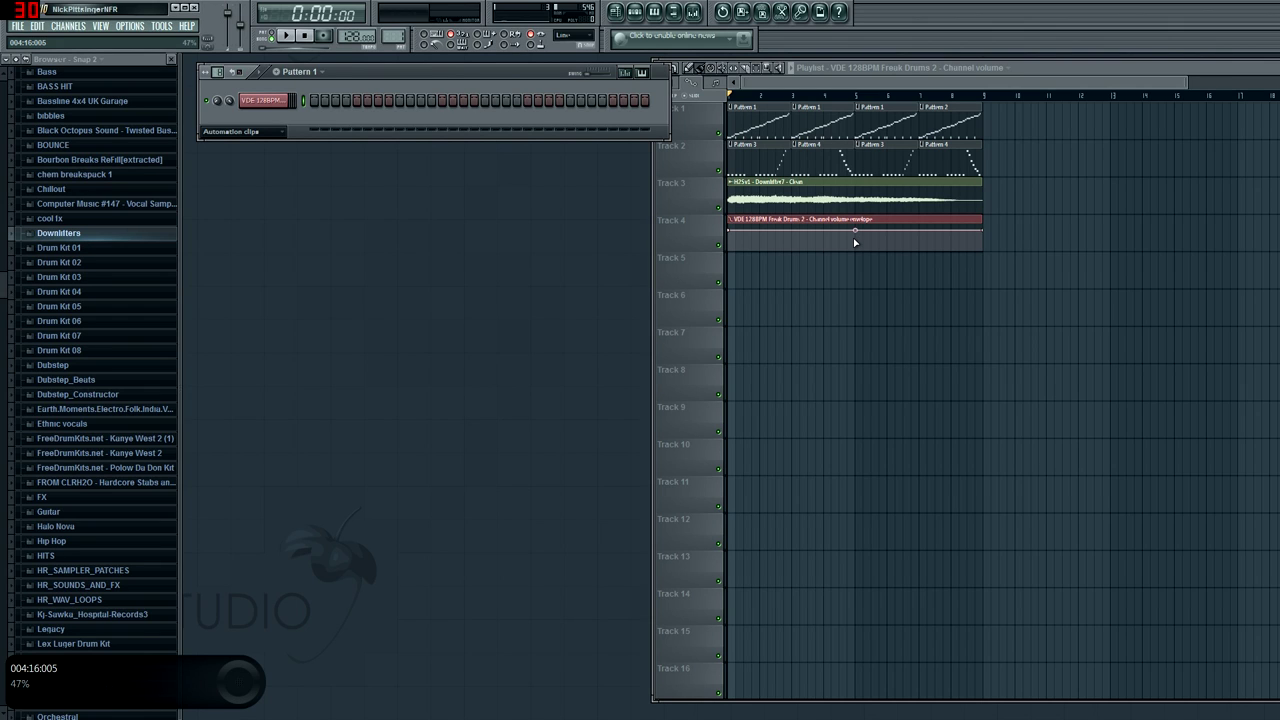
Add a point to the volume automation at bar 5, lower the first point to zero, and play the fade-in.
drag(855, 238, 858, 232)
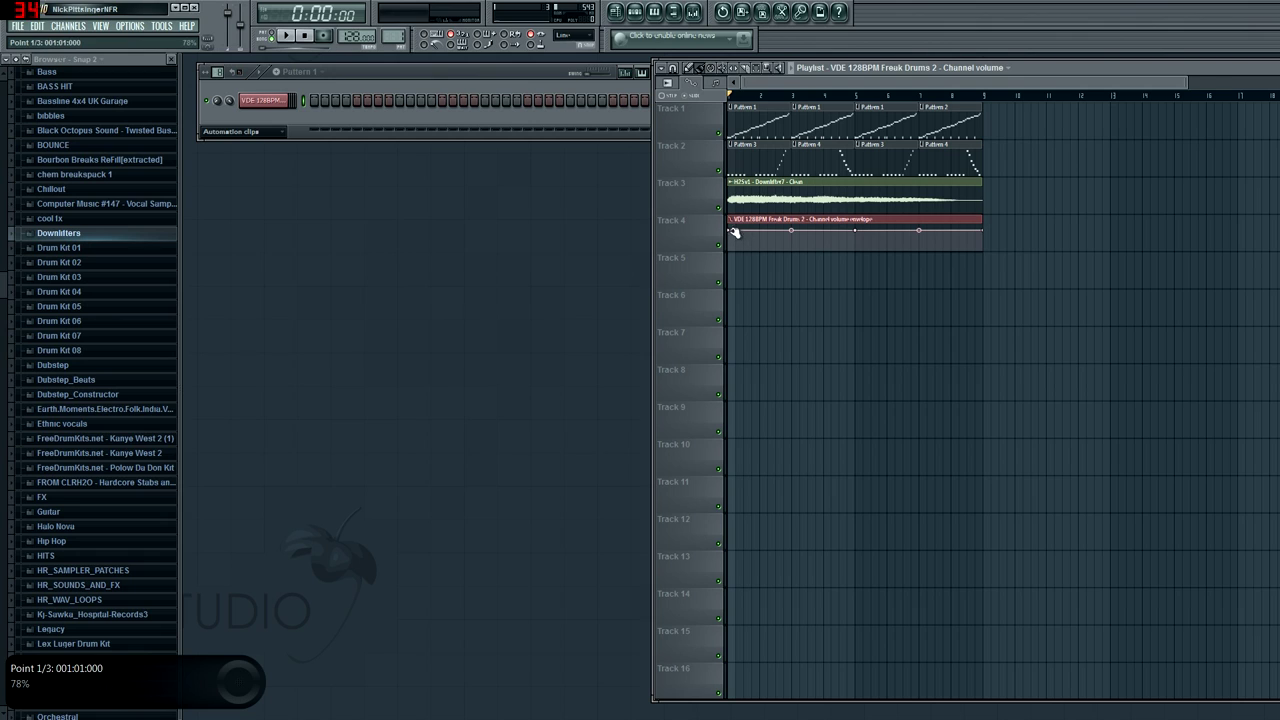
drag(732, 231, 724, 263)
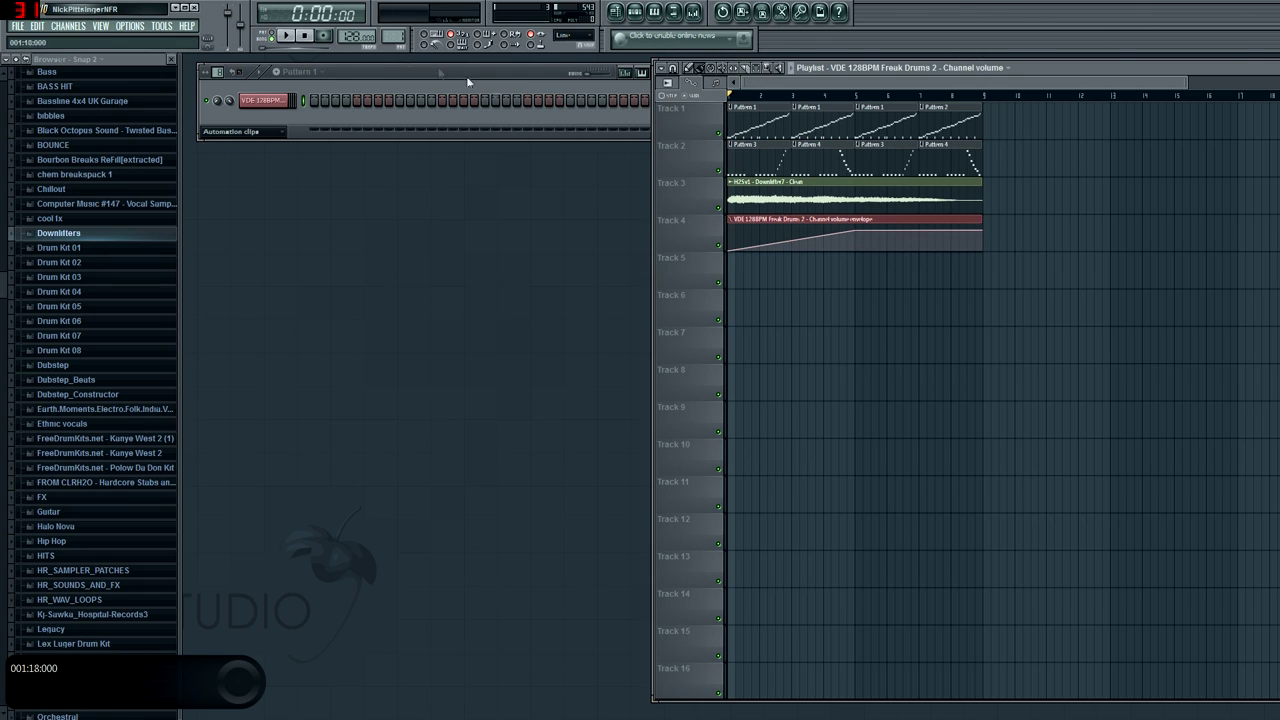
click(289, 37)
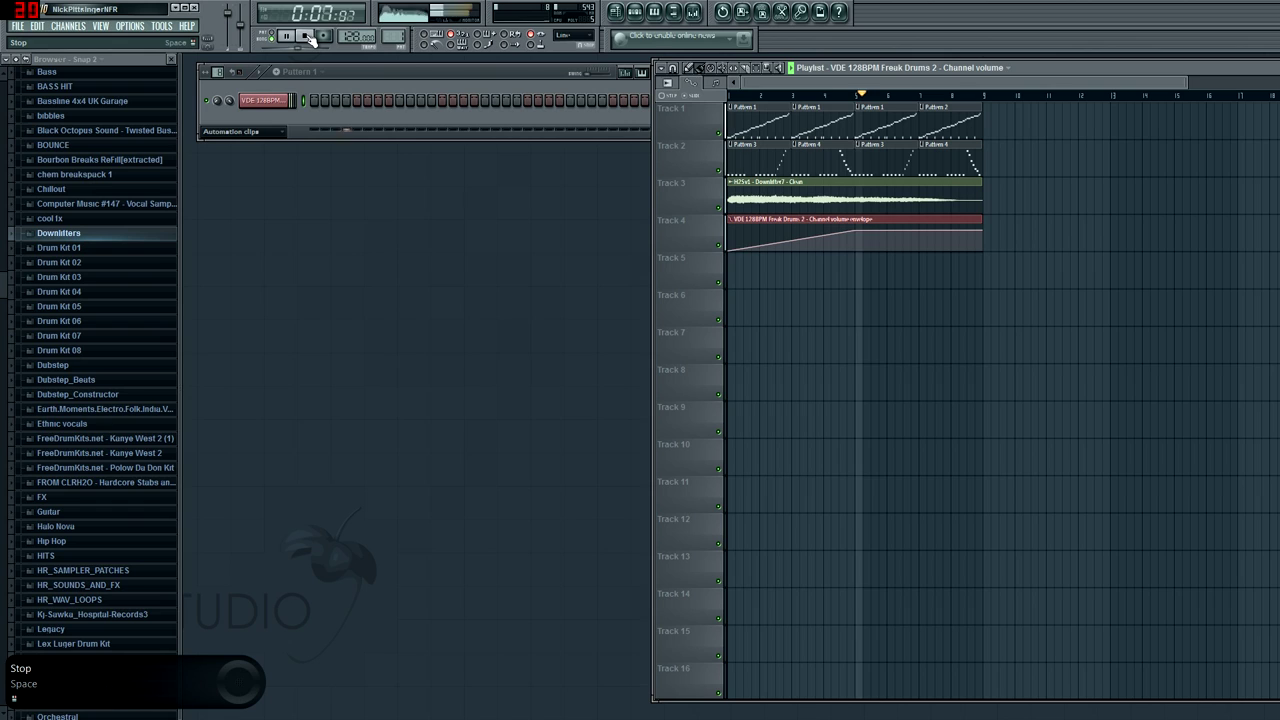
click(308, 36)
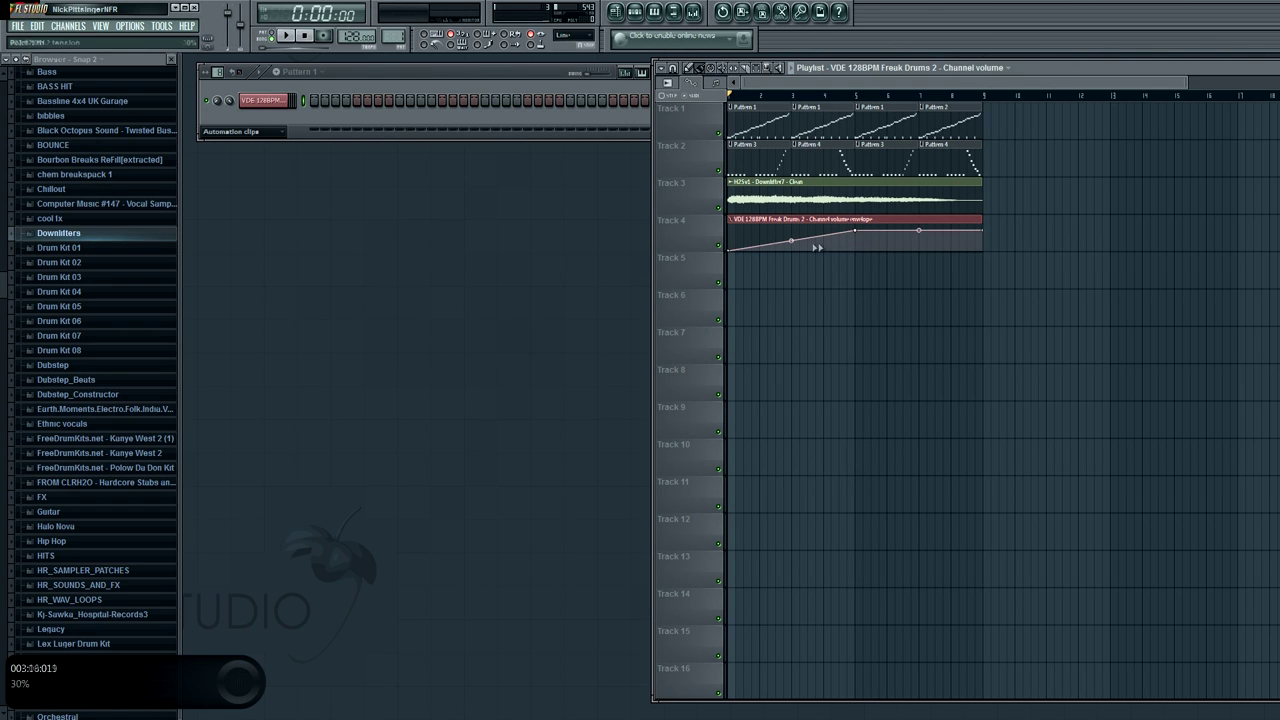
Adjust the tension of the fade-in between bars 1 and 5, bending the curve downward and finally slightly upward.
drag(793, 241, 793, 240)
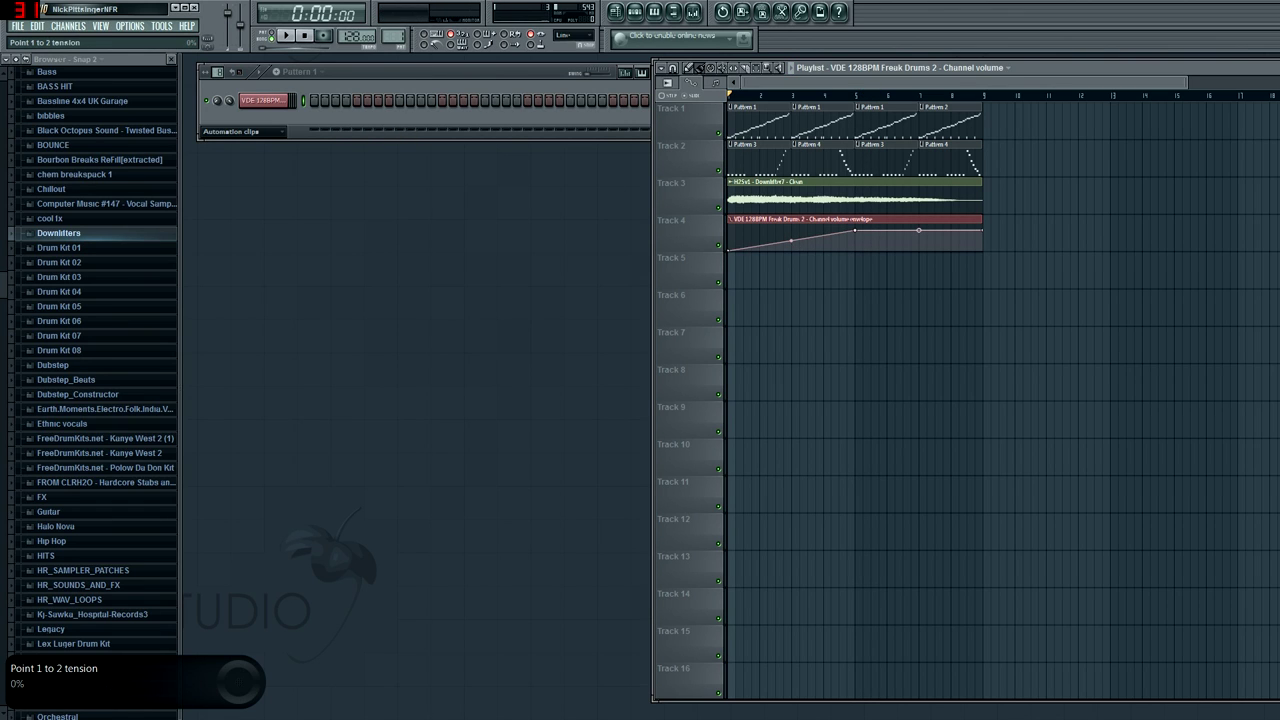
drag(793, 240, 793, 241)
drag(791, 240, 791, 249)
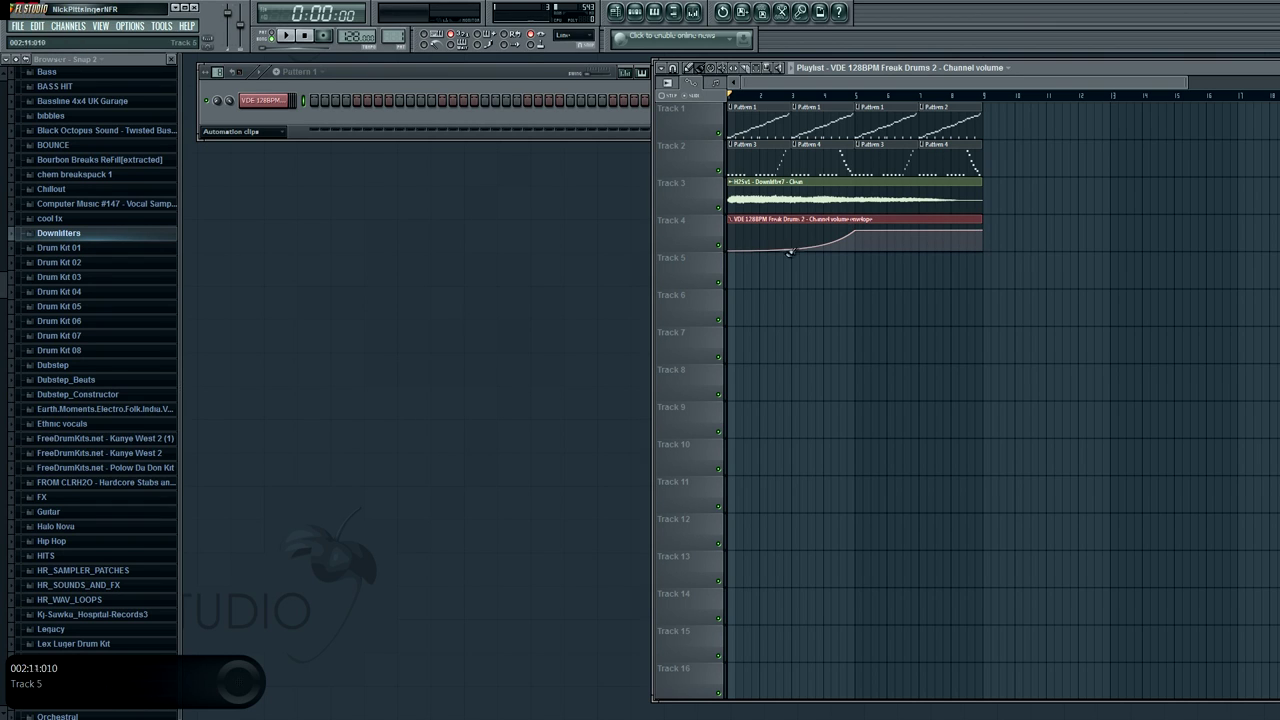
drag(793, 244, 791, 238)
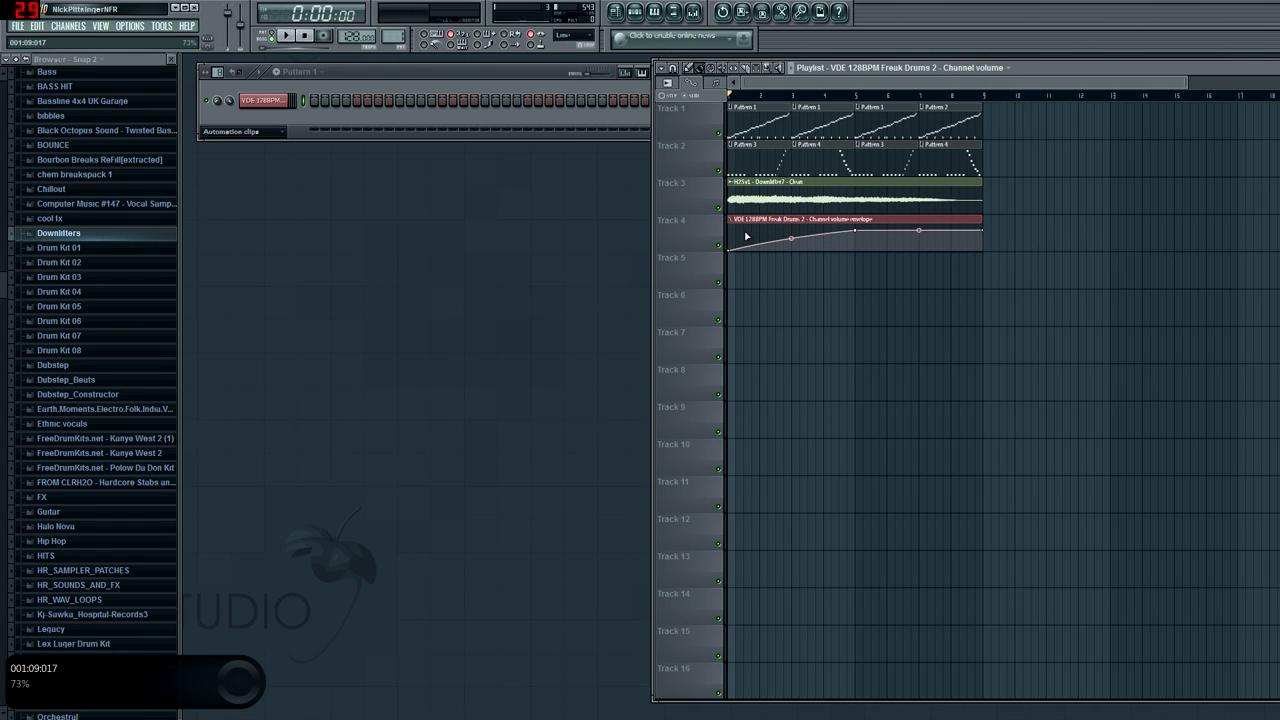
Add and reposition automation points to form four volume peaks between bars 1 and 5, with zero at bar 5, and play the result.
right_click(744, 232)
right_click(760, 249)
right_click(776, 235)
right_click(823, 227)
right_click(810, 245)
right_click(792, 245)
right_click(831, 247)
right_click(855, 232)
click(945, 242)
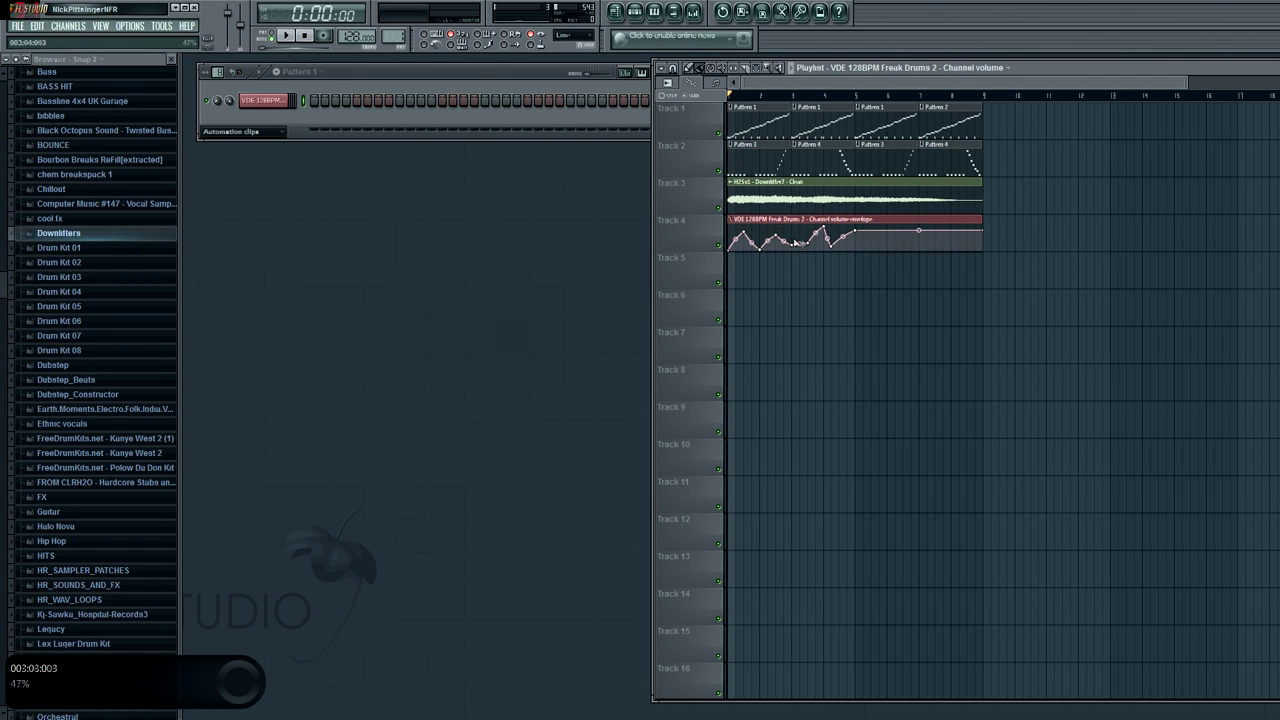
drag(808, 243, 859, 253)
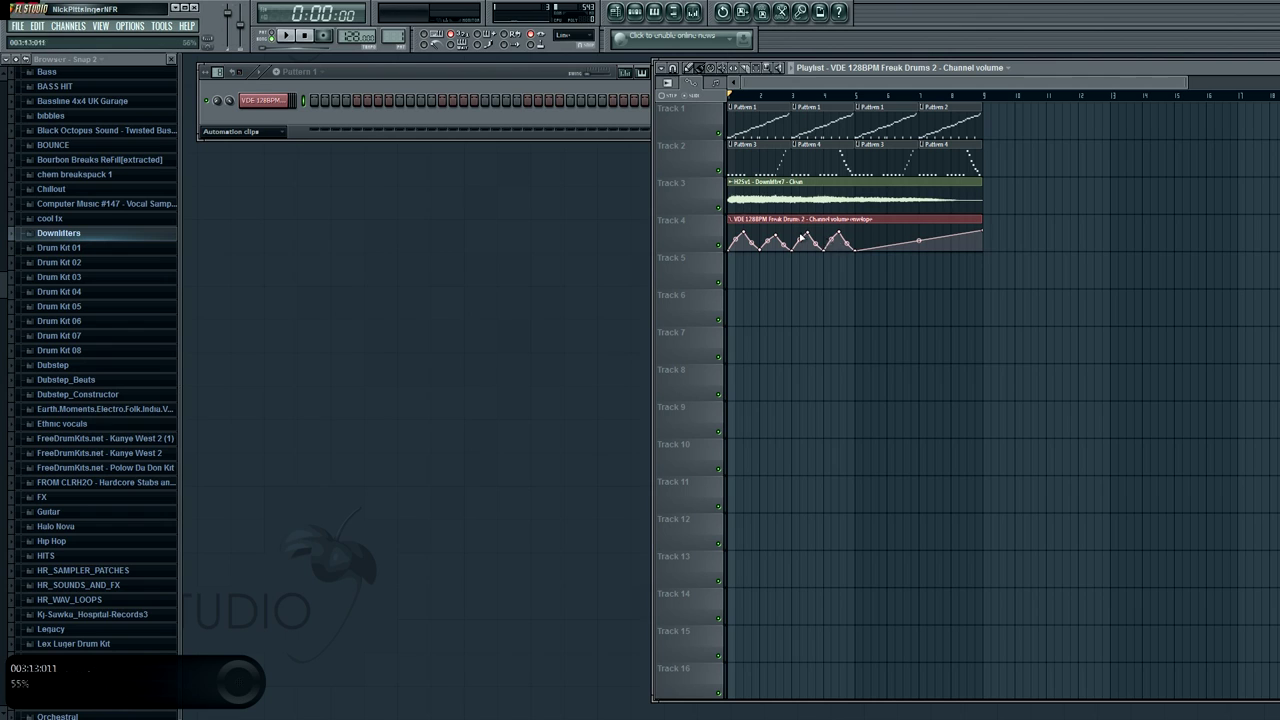
click(286, 37)
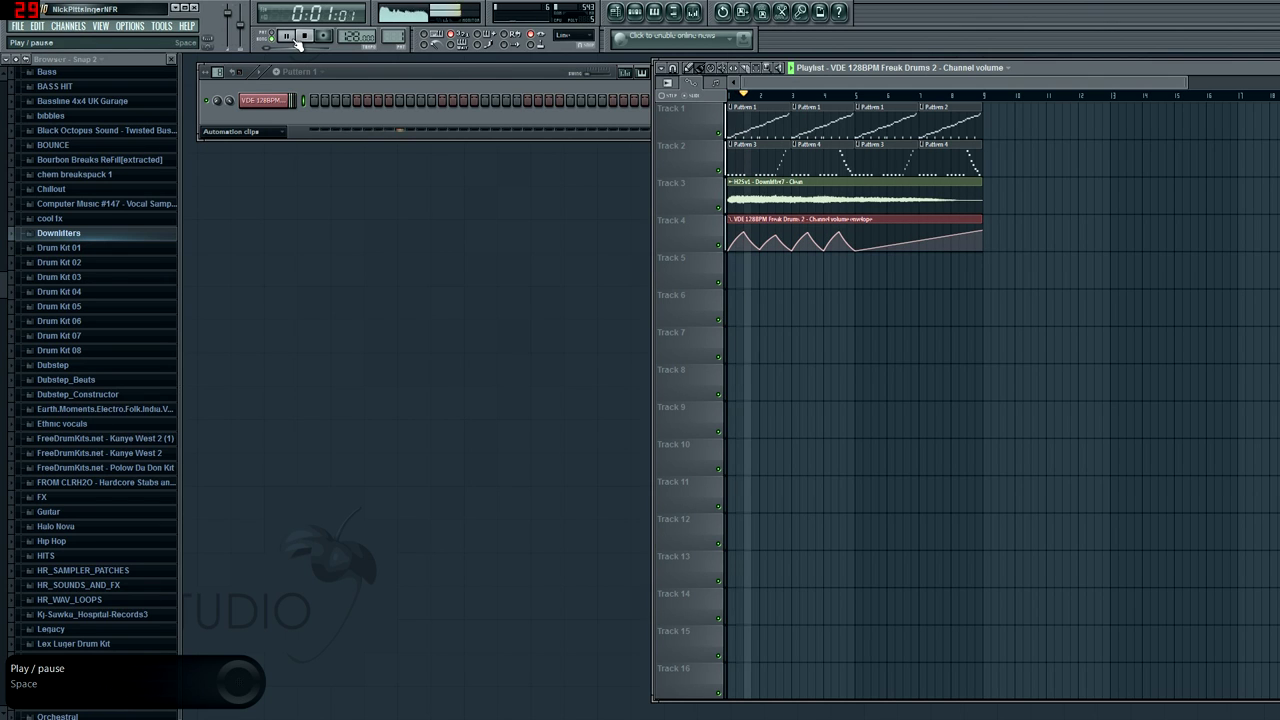
click(306, 38)
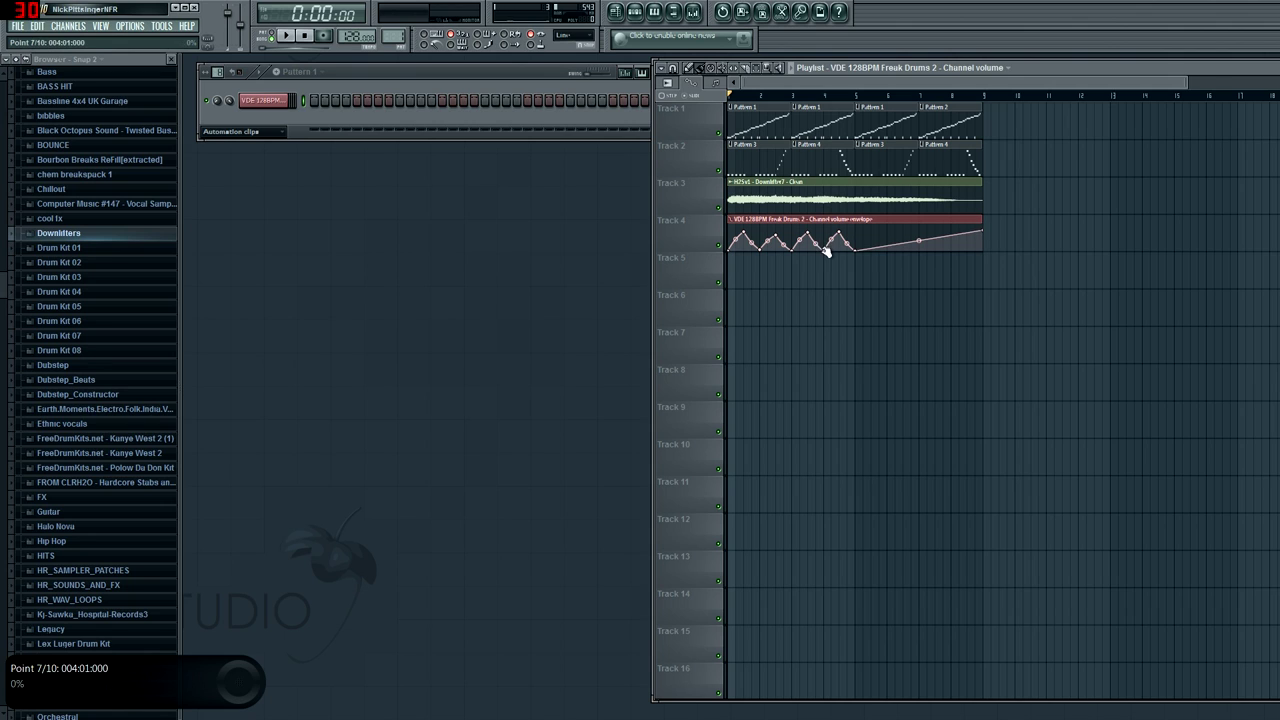
Raise the volume automation after bar 5 with added points, and open and close the Massive piano roll of Track 2's Pattern 4 clip.
drag(918, 241, 912, 233)
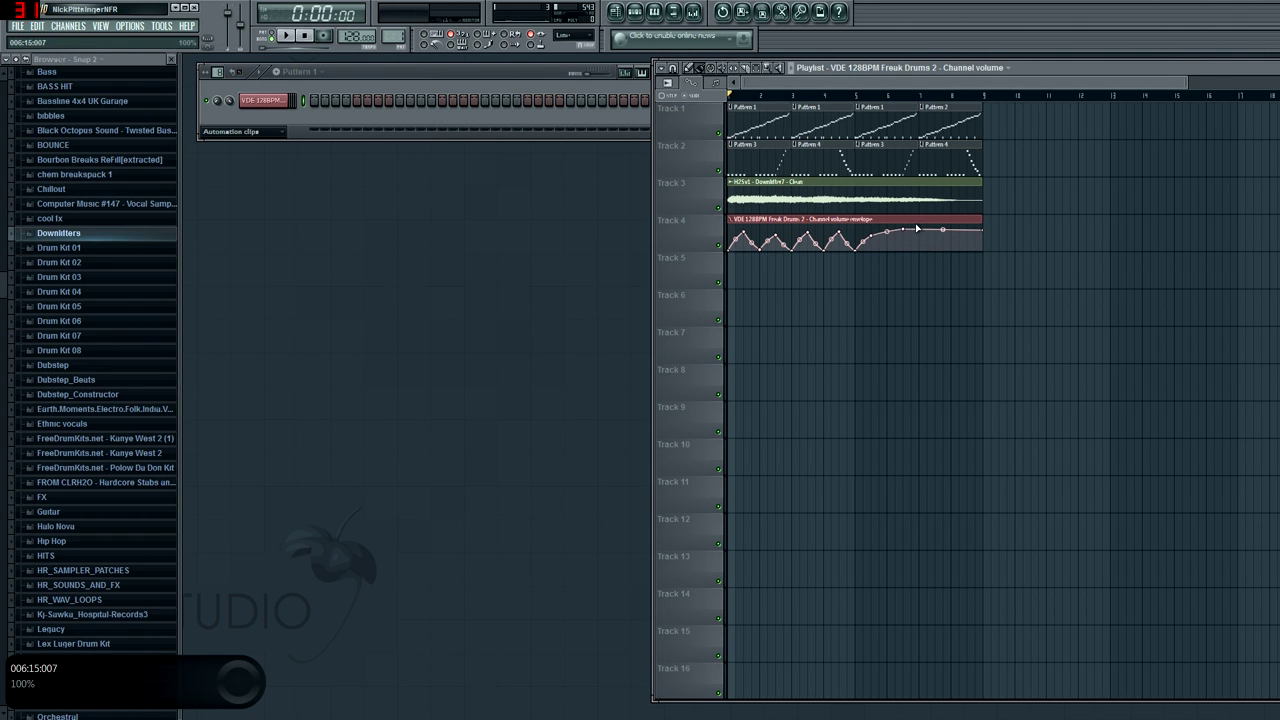
double_click(806, 163)
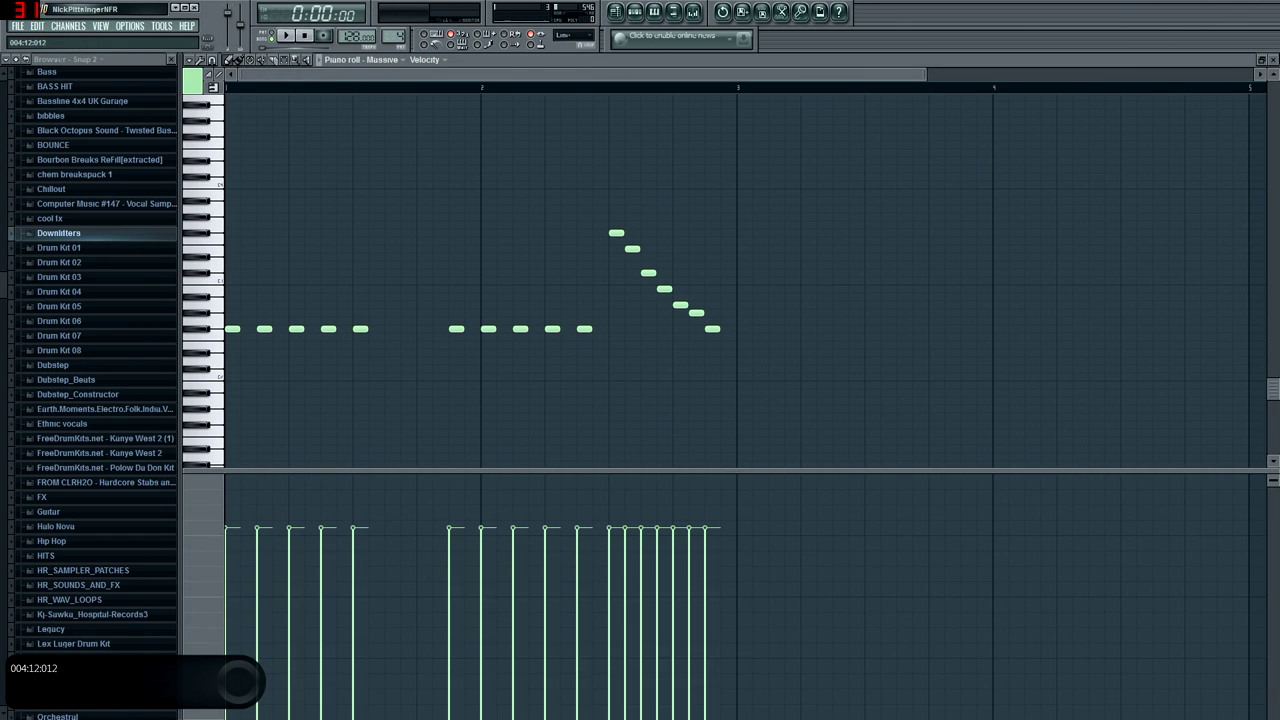
click(1273, 59)
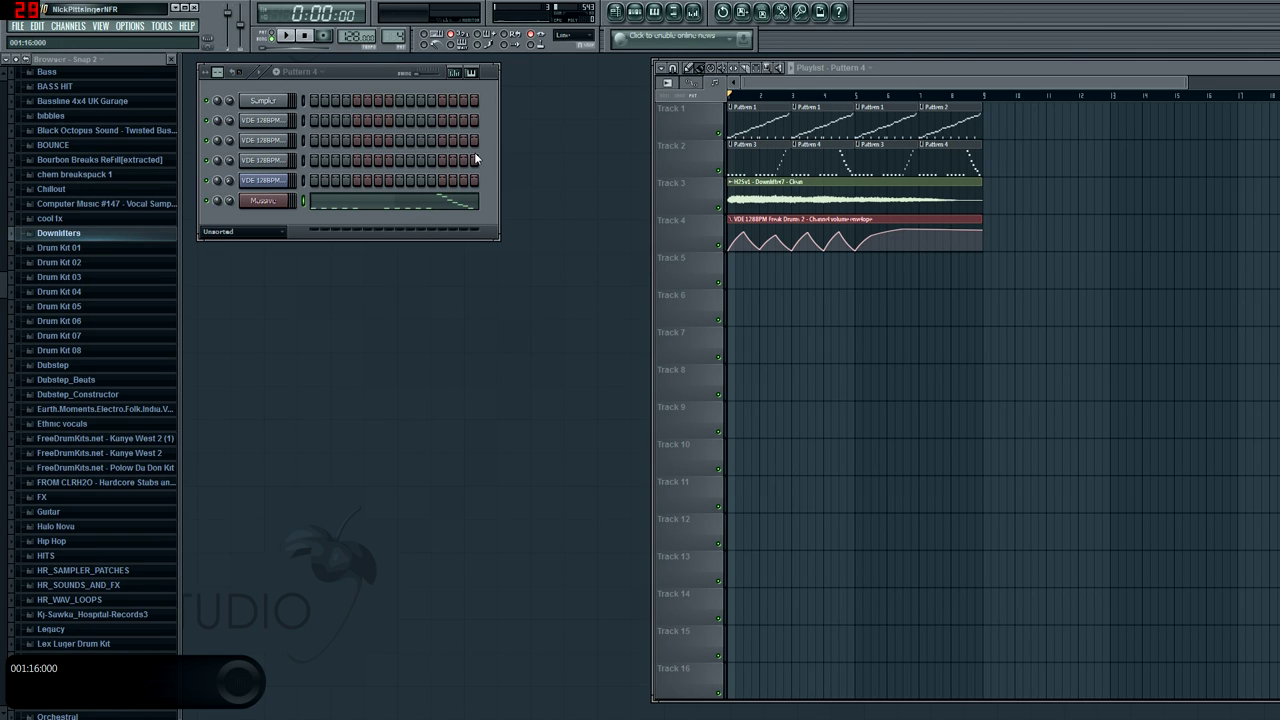
Open the Massive channel's piano roll, duplicate all its notes one octave higher, and play the pattern.
right_click(265, 205)
click(298, 208)
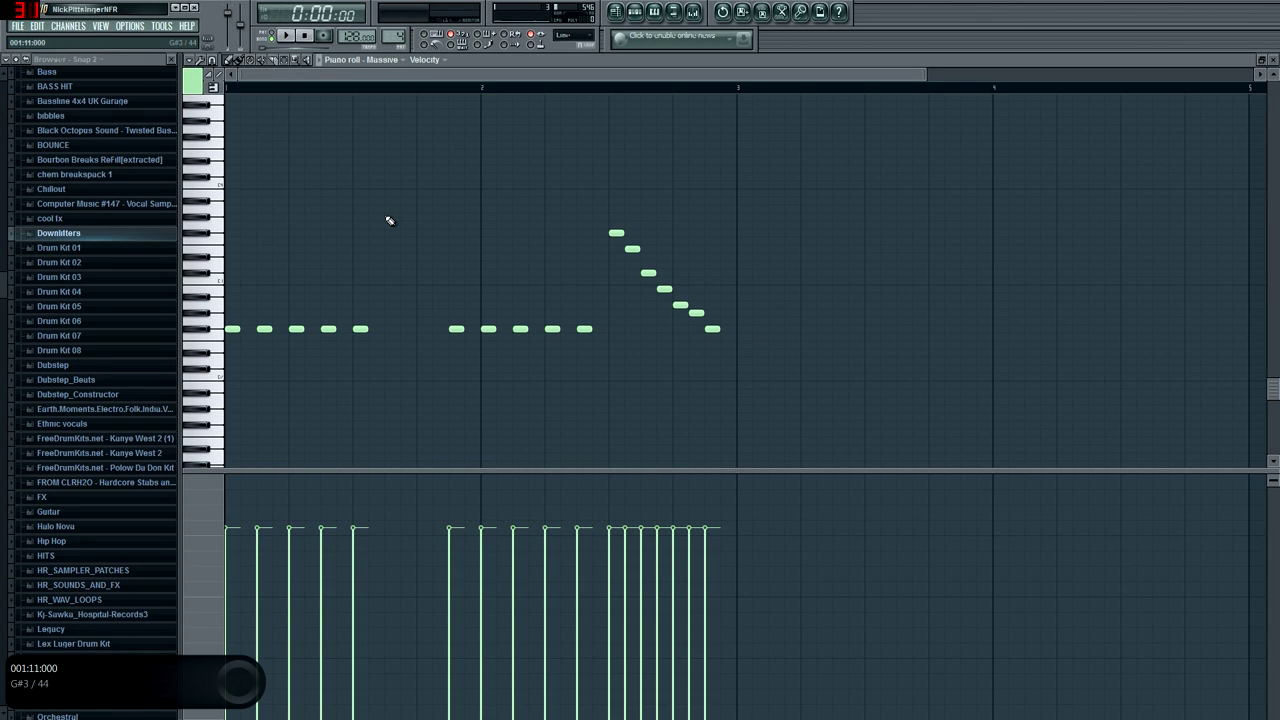
key(ctrl+a)
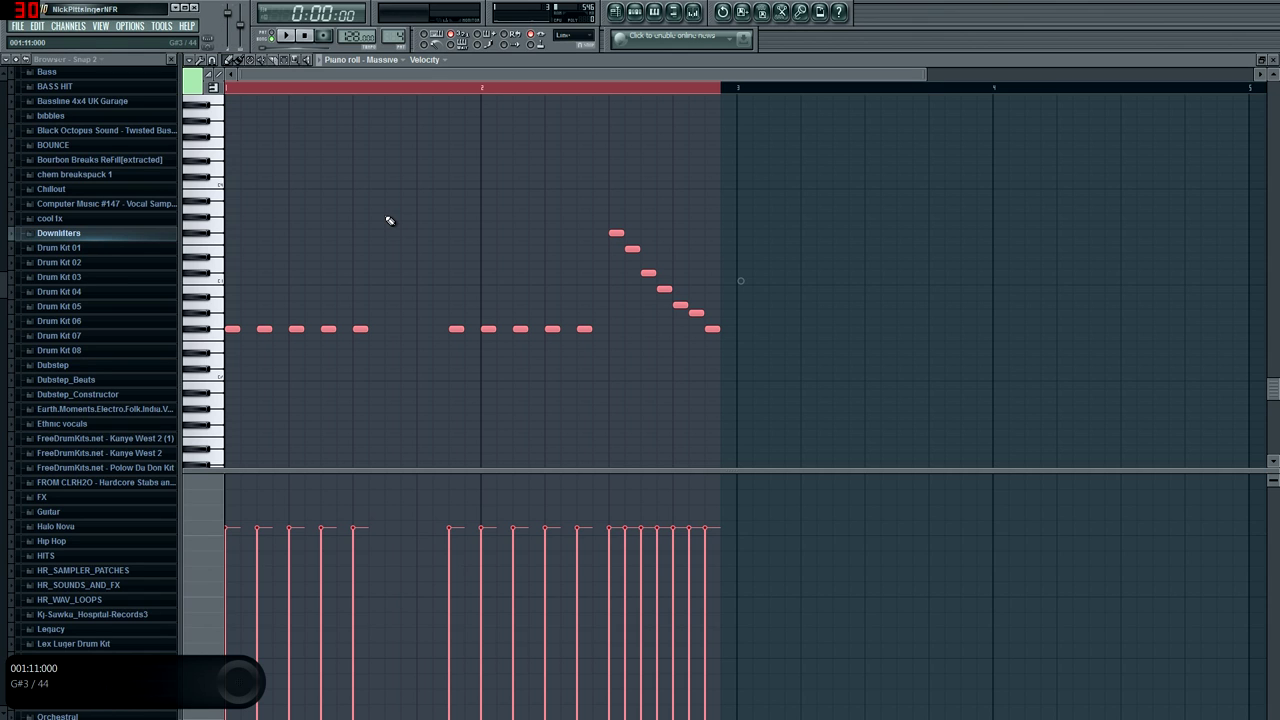
drag(230, 330, 218, 226)
key(space)
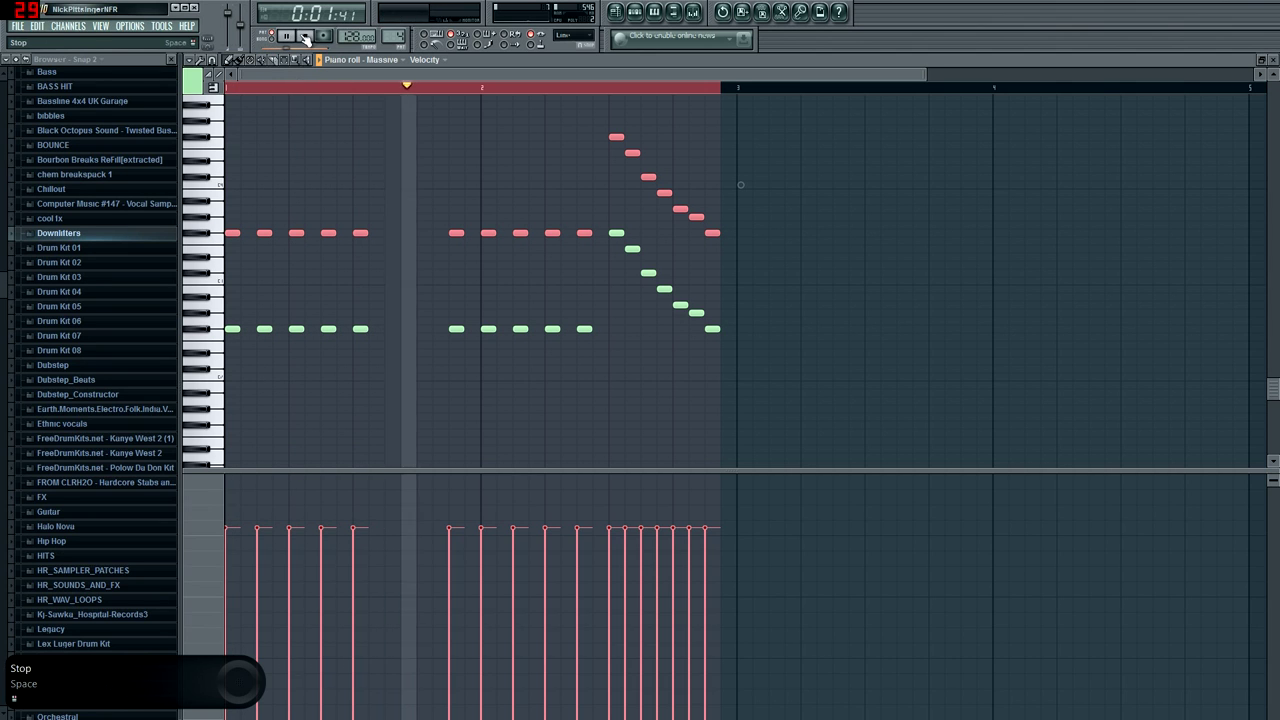
Shift the copied upper notes one step later for playback, move them back, and delete the copies.
drag(232, 233, 248, 233)
click(286, 36)
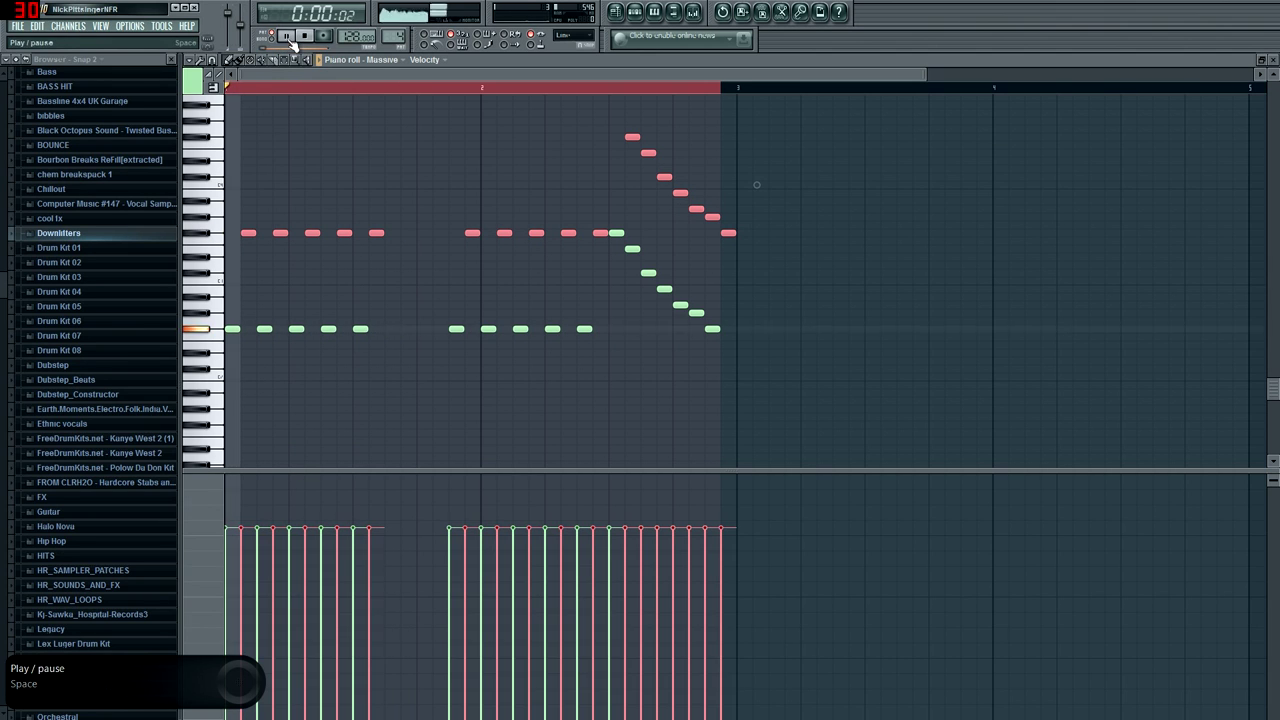
click(305, 36)
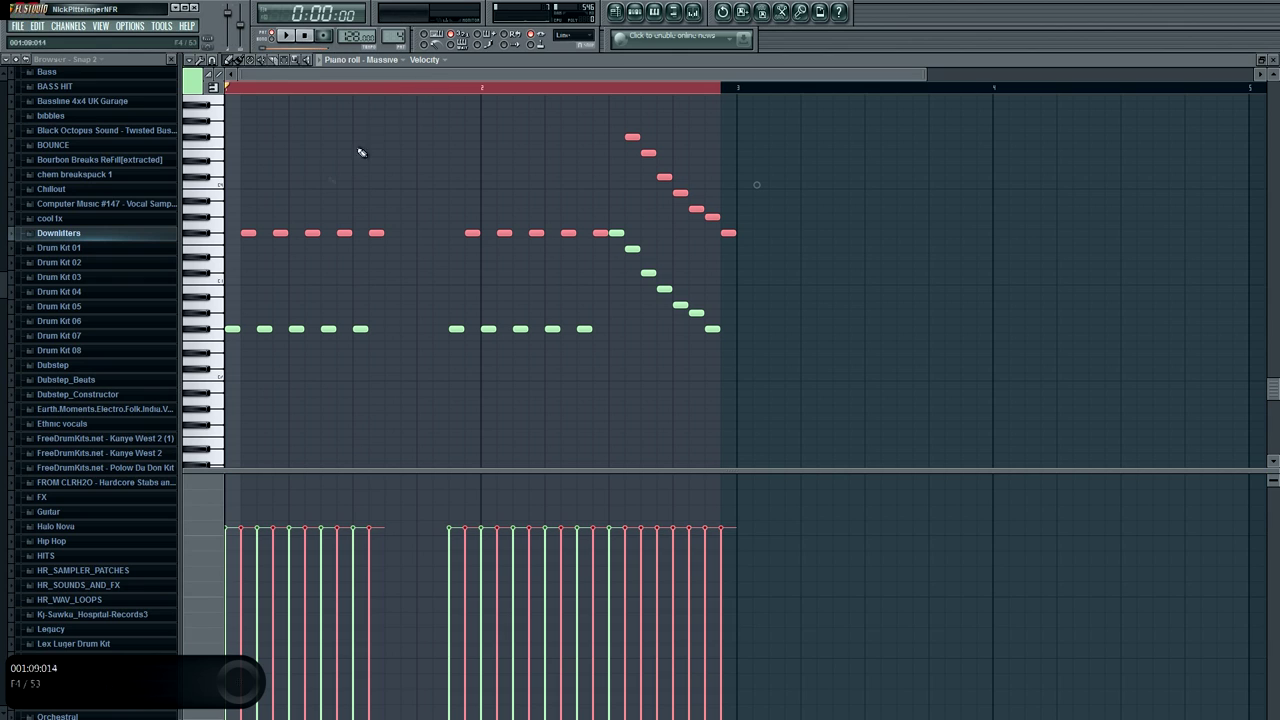
drag(247, 234, 231, 234)
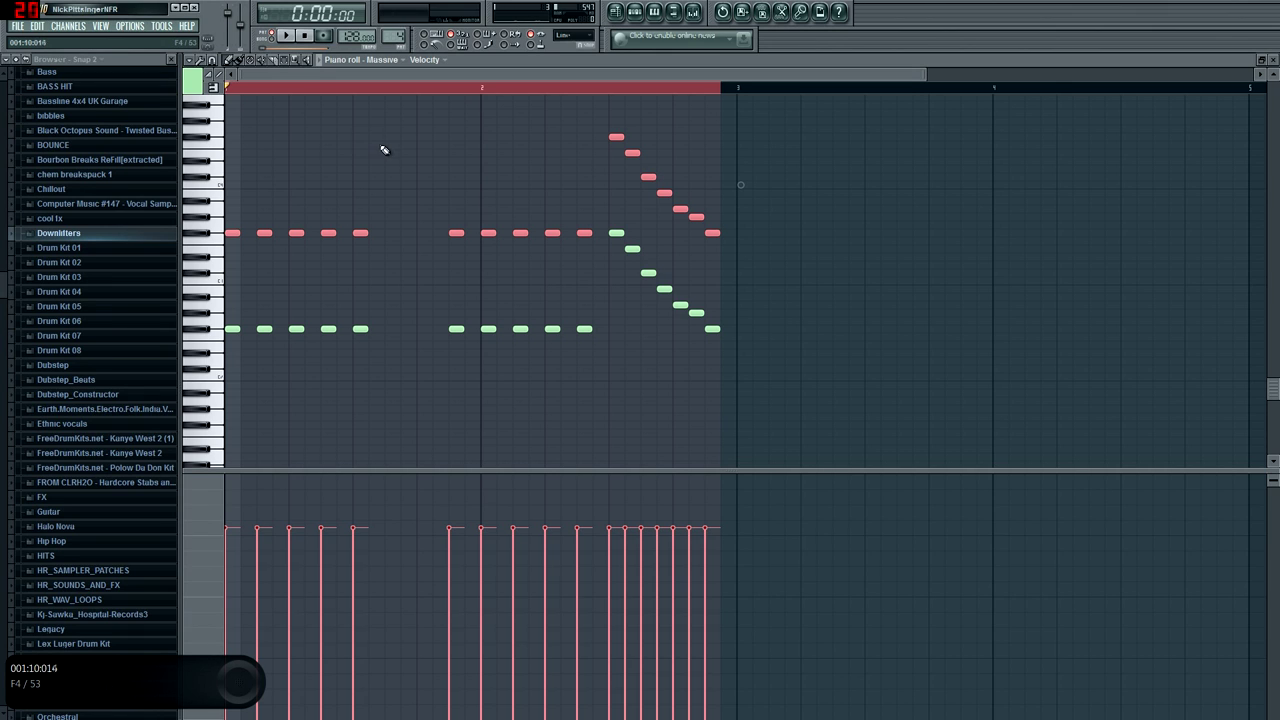
key(Delete)
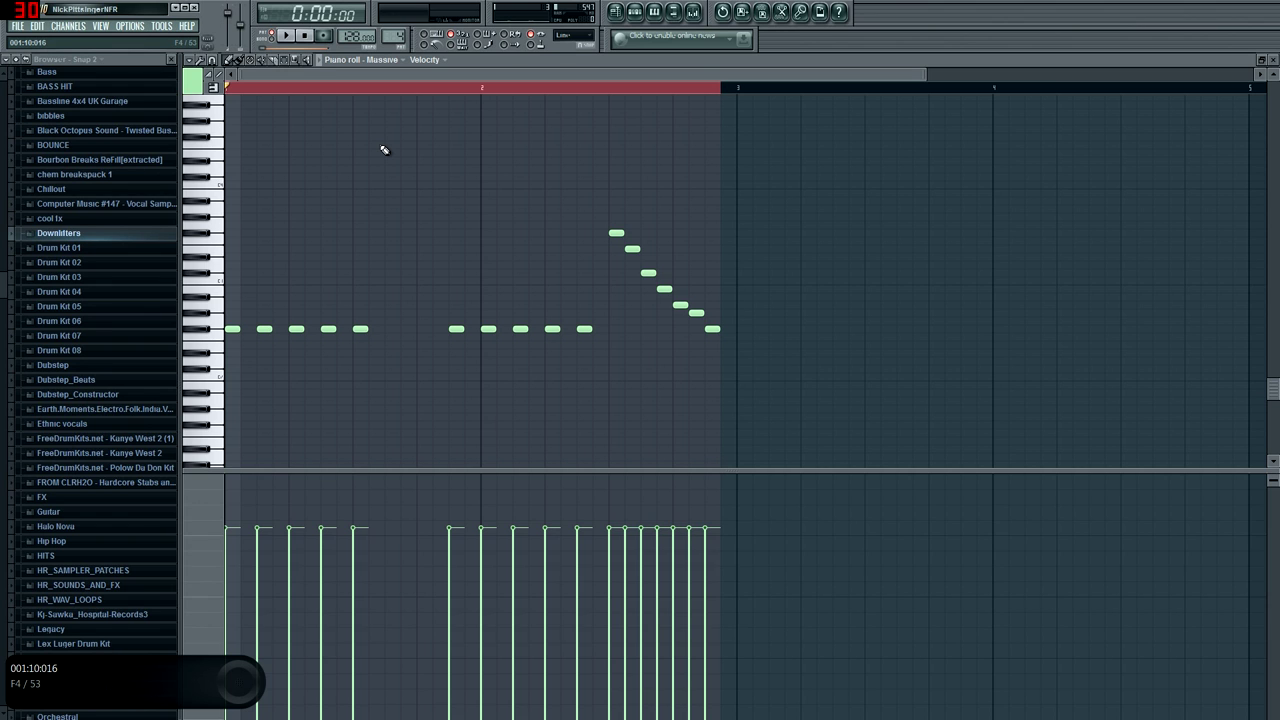
Leave the Massive piano roll and open the piano roll of the VDE 128BPM Guess What Kick channel.
click(652, 11)
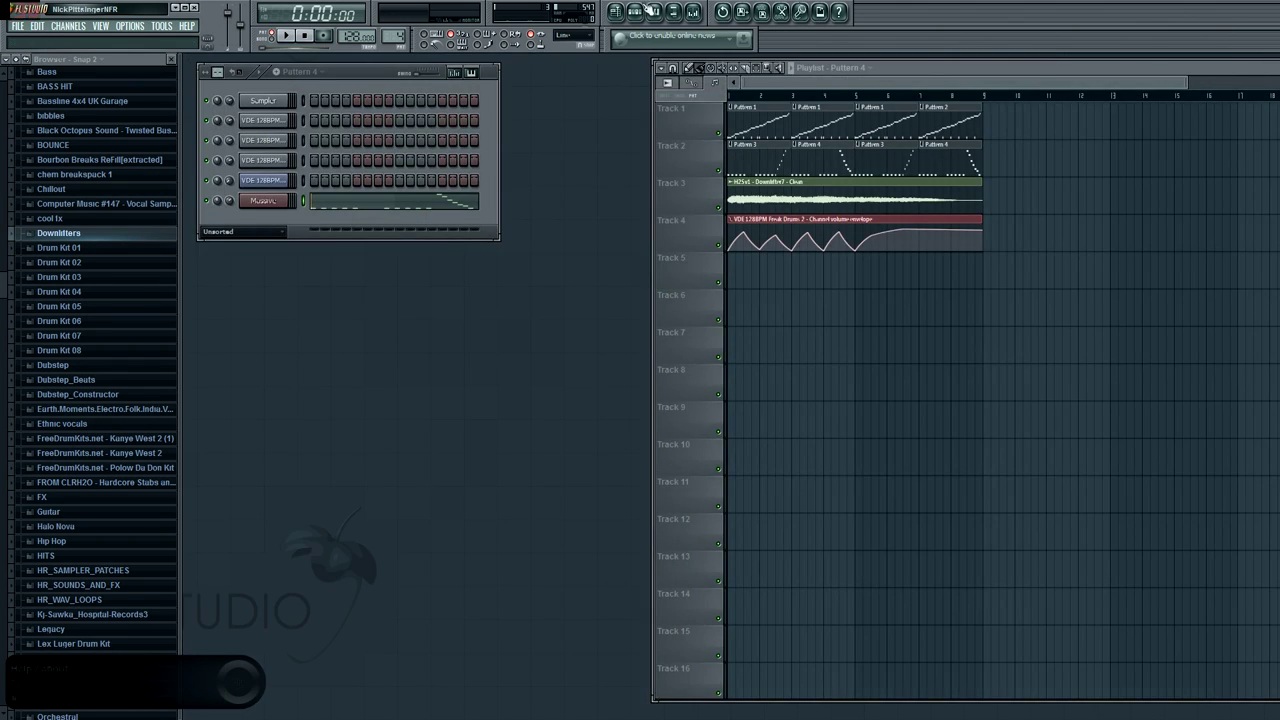
right_click(206, 160)
right_click(247, 162)
click(332, 161)
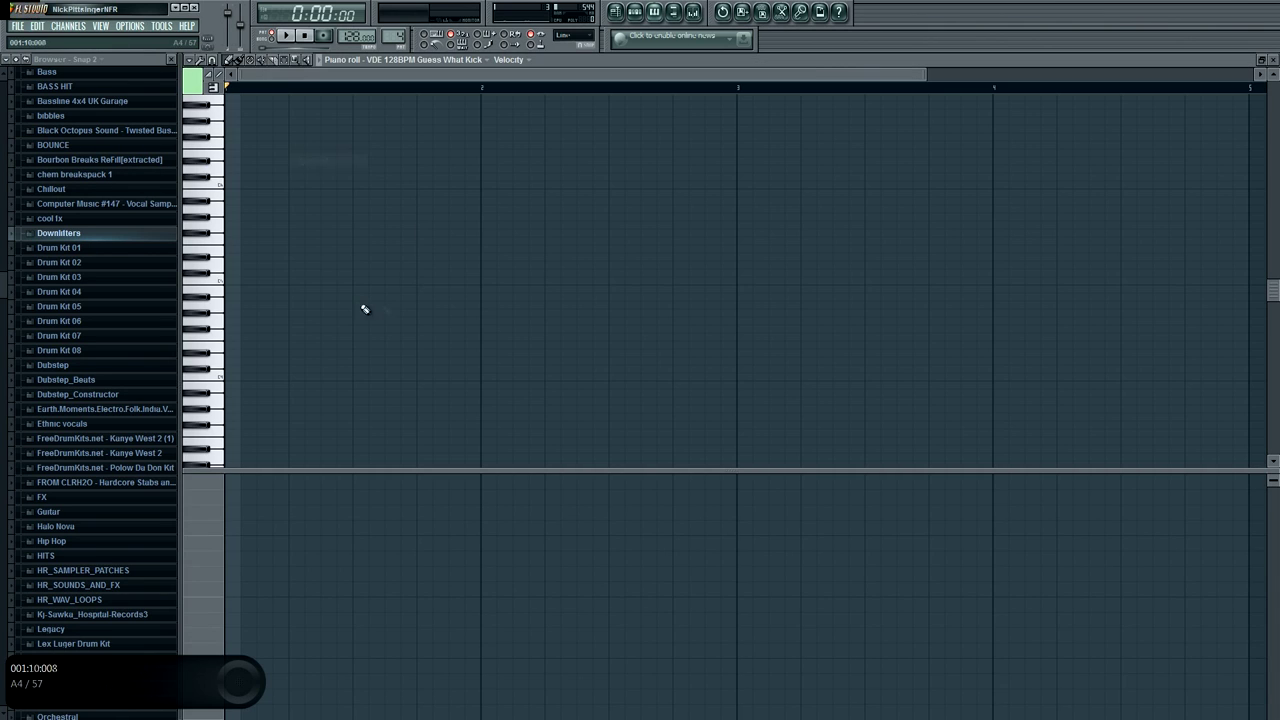
Place one-step C5 kick notes at steps 1, 5, 9 and 13, and a two-step note at step 15.
click(232, 281)
click(296, 281)
click(360, 281)
click(423, 281)
click(456, 281)
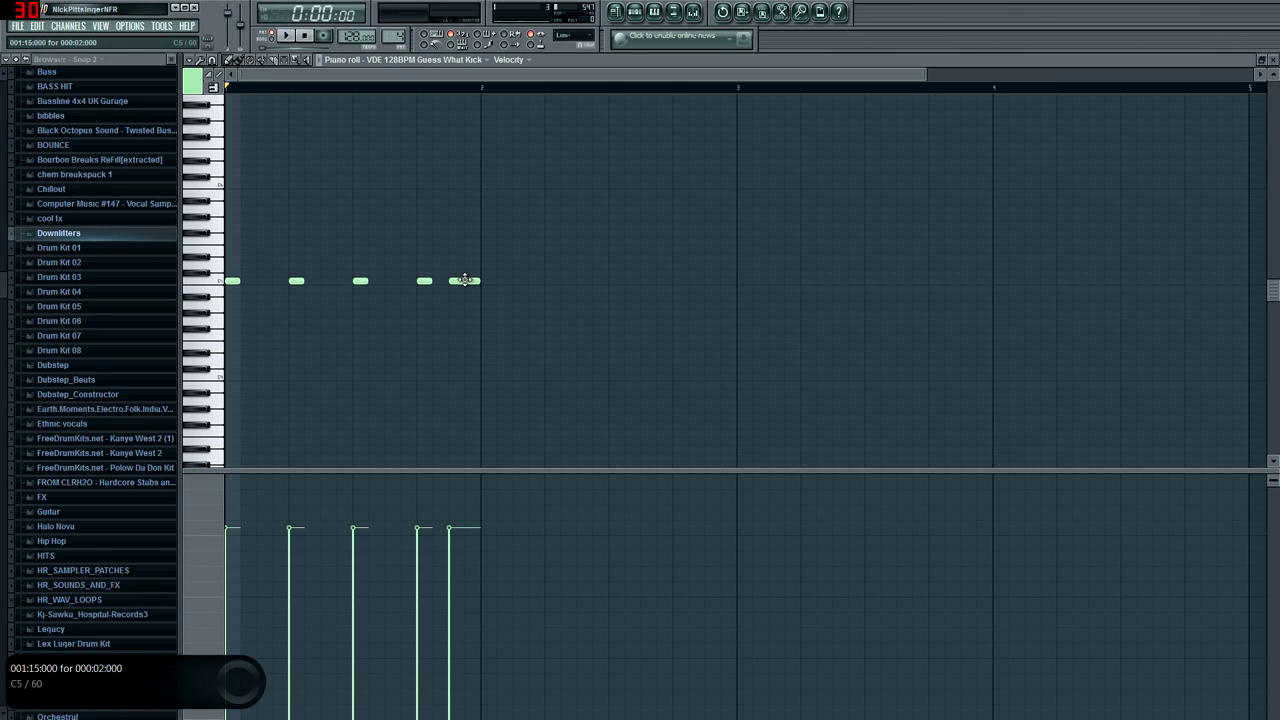
Try the Chopper with different time multiplier settings on the two-step kick note at step 15, and cancel it.
click(464, 280)
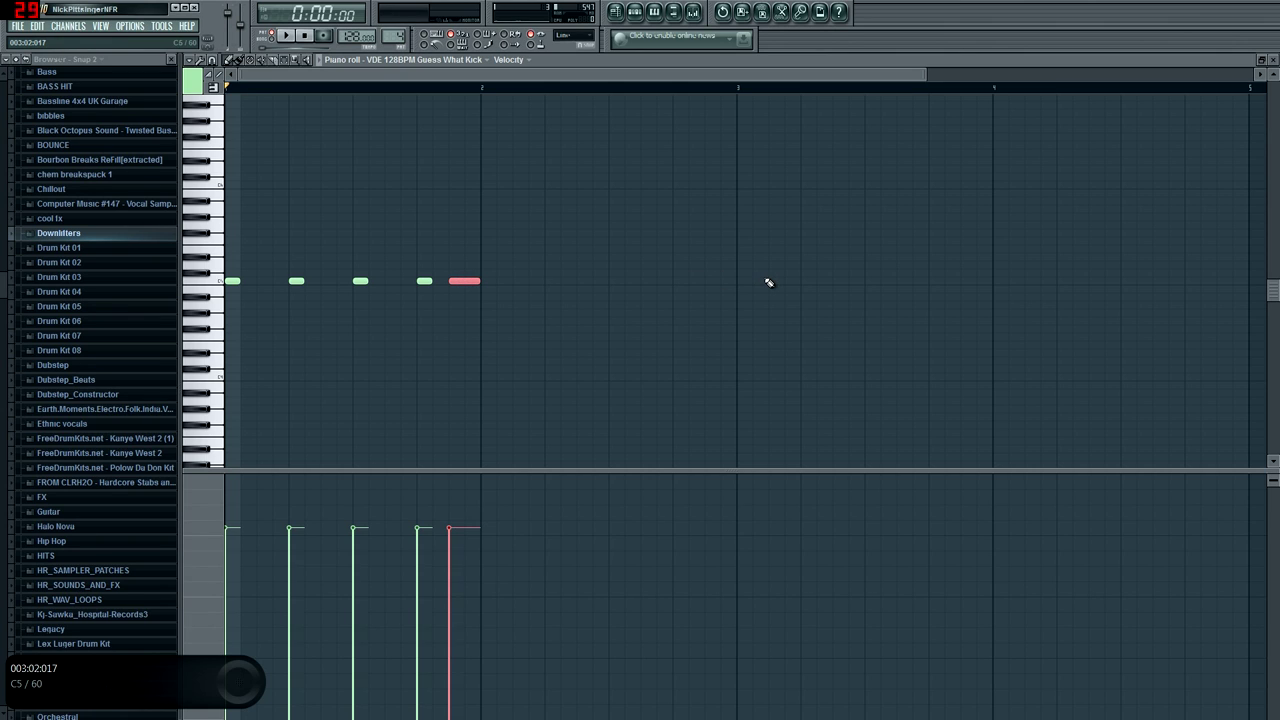
key(alt+u)
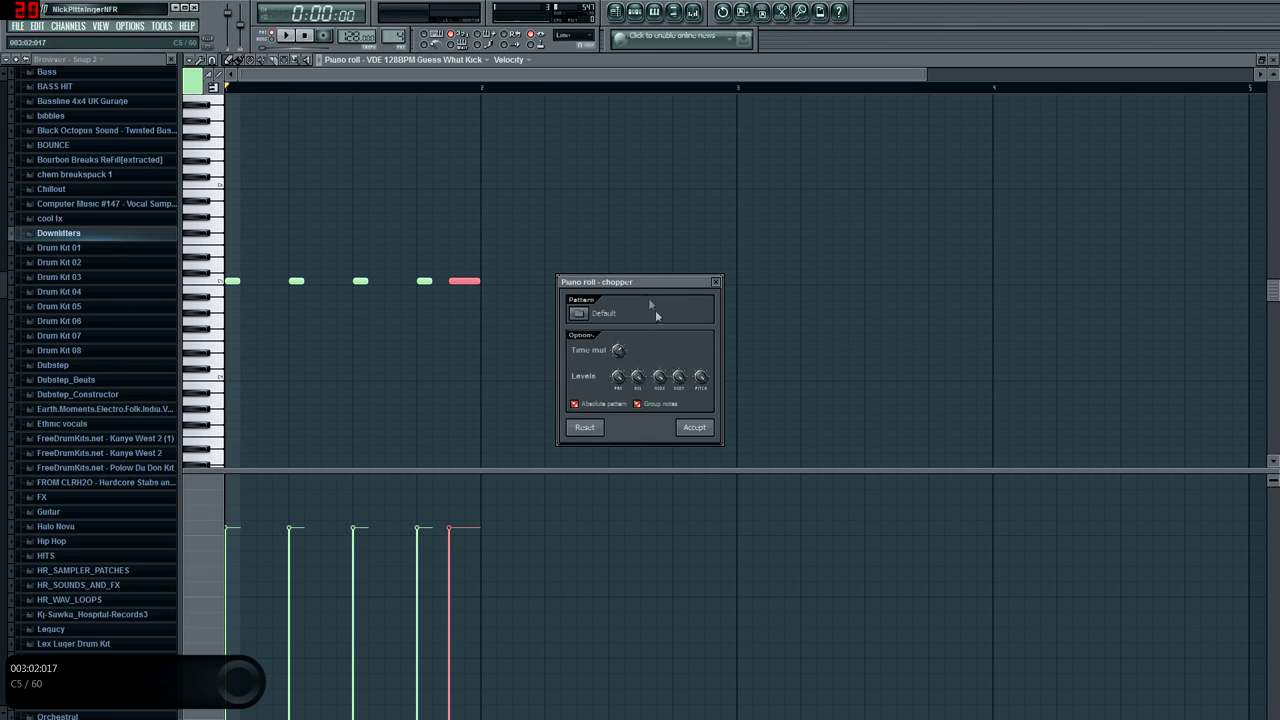
drag(634, 283, 635, 268)
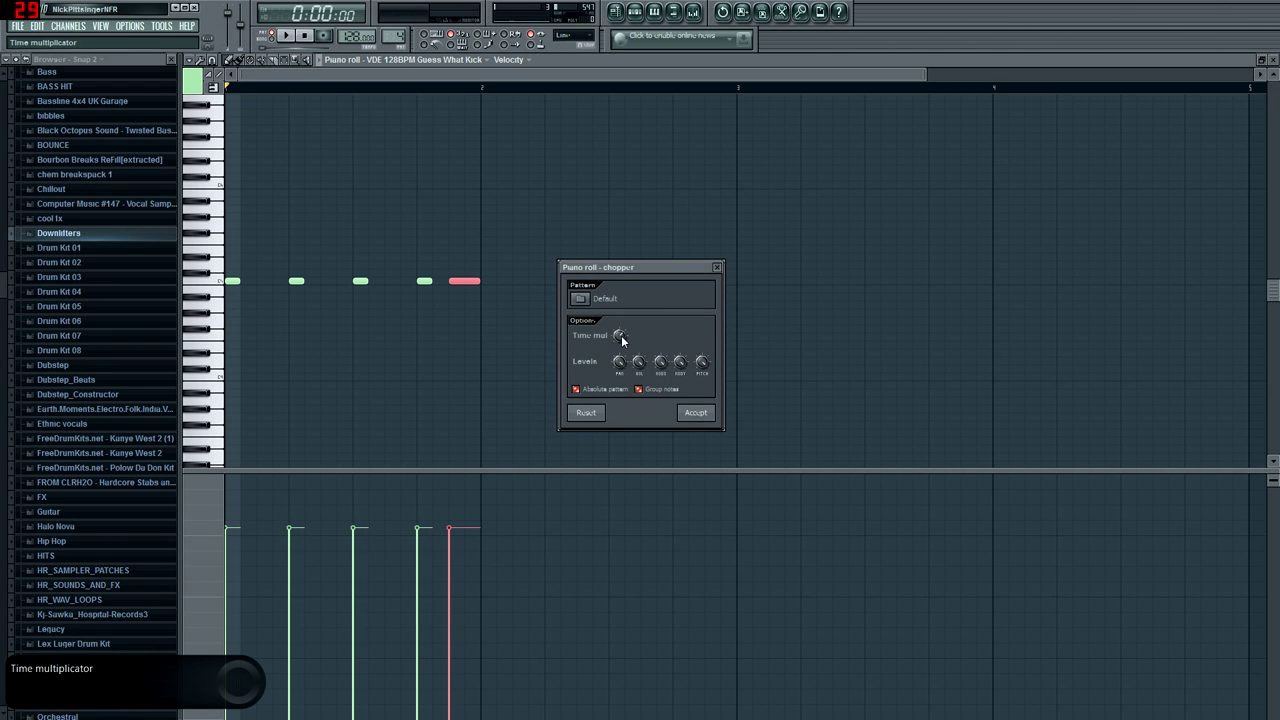
drag(619, 335, 619, 328)
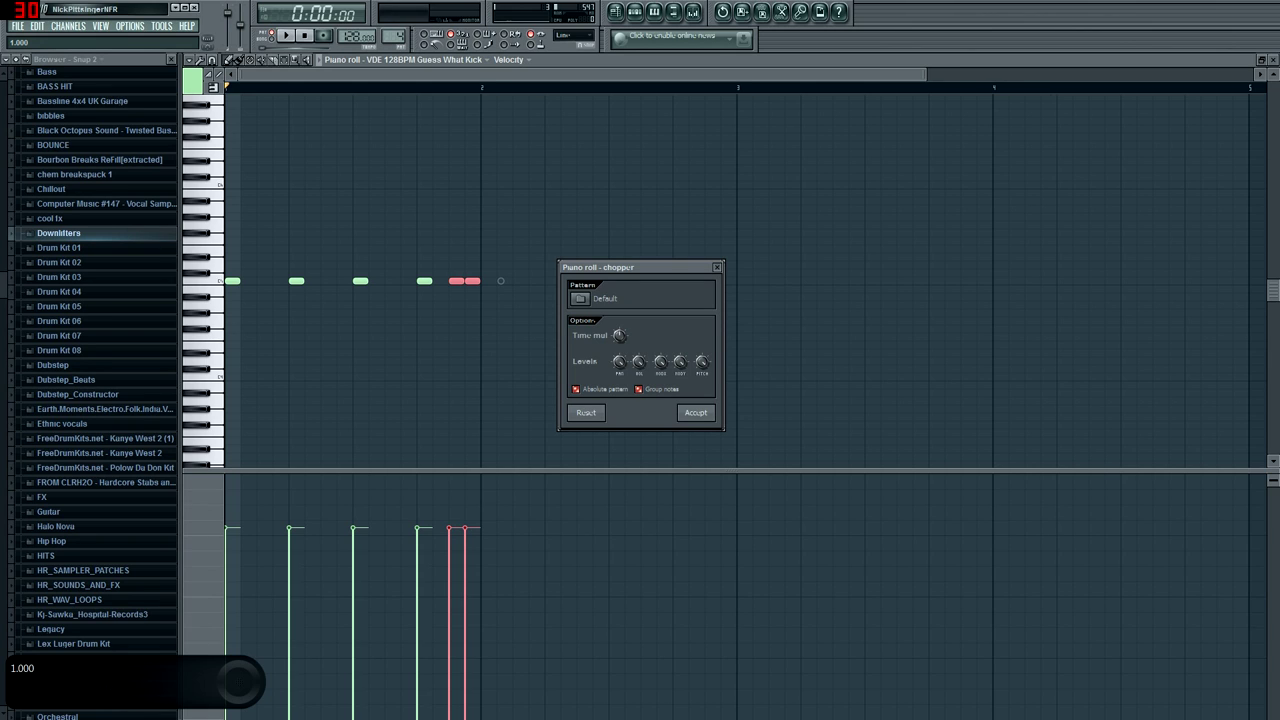
mouse_move(619, 335)
mouse_down()
mouse_move(619, 348)
mouse_move(619, 330)
mouse_up()
click(716, 267)
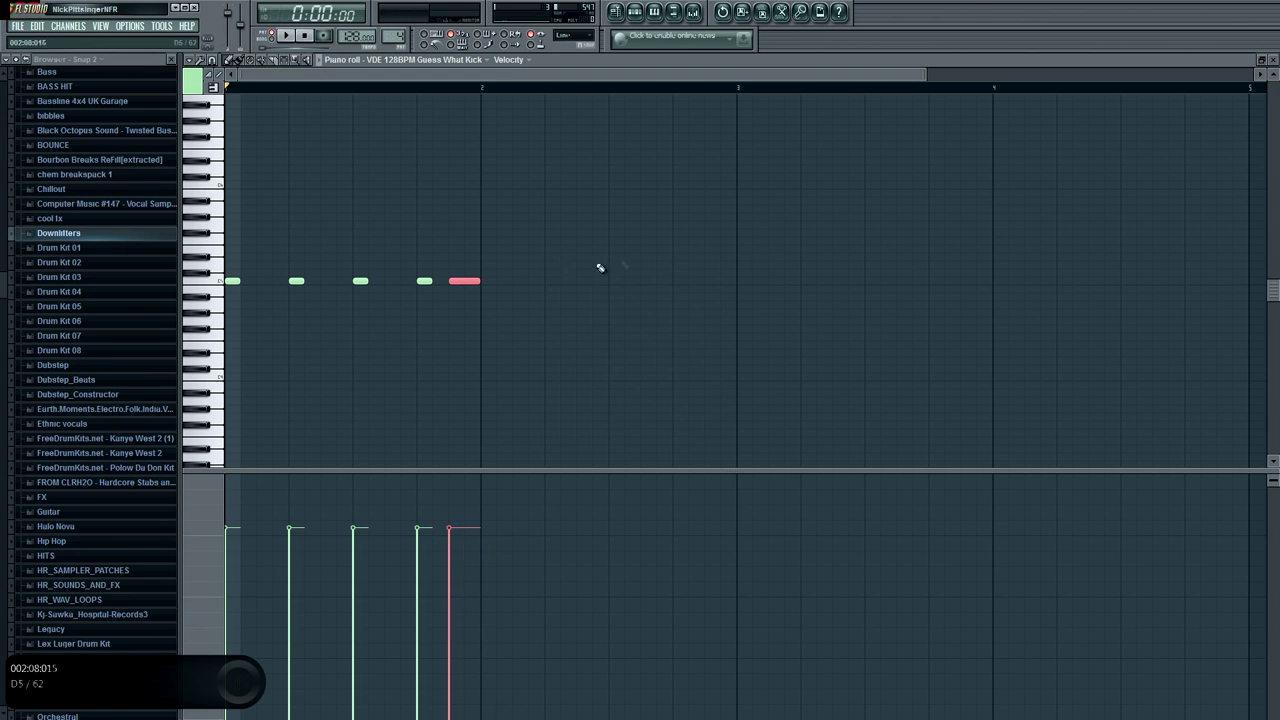
Delete the kick note at step 15 and paint eight two-step C5 notes across bar 2.
right_click(457, 281)
click(487, 282)
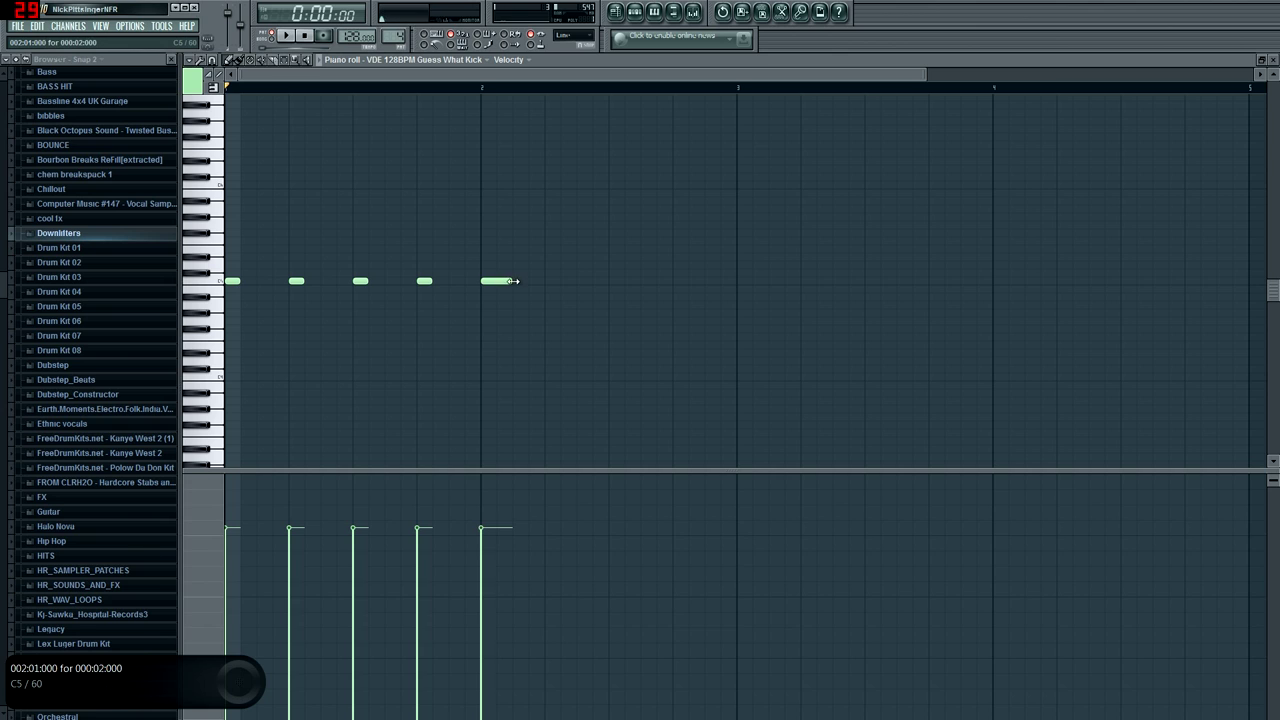
mouse_move(509, 281)
mouse_down()
mouse_move(721, 290)
mouse_move(706, 283)
mouse_up()
Chop the first kick note of bar 2 into two slices and the second note into four slices.
click(500, 280)
key(alt+u)
drag(618, 335, 618, 341)
click(697, 411)
click(530, 281)
key(alt+u)
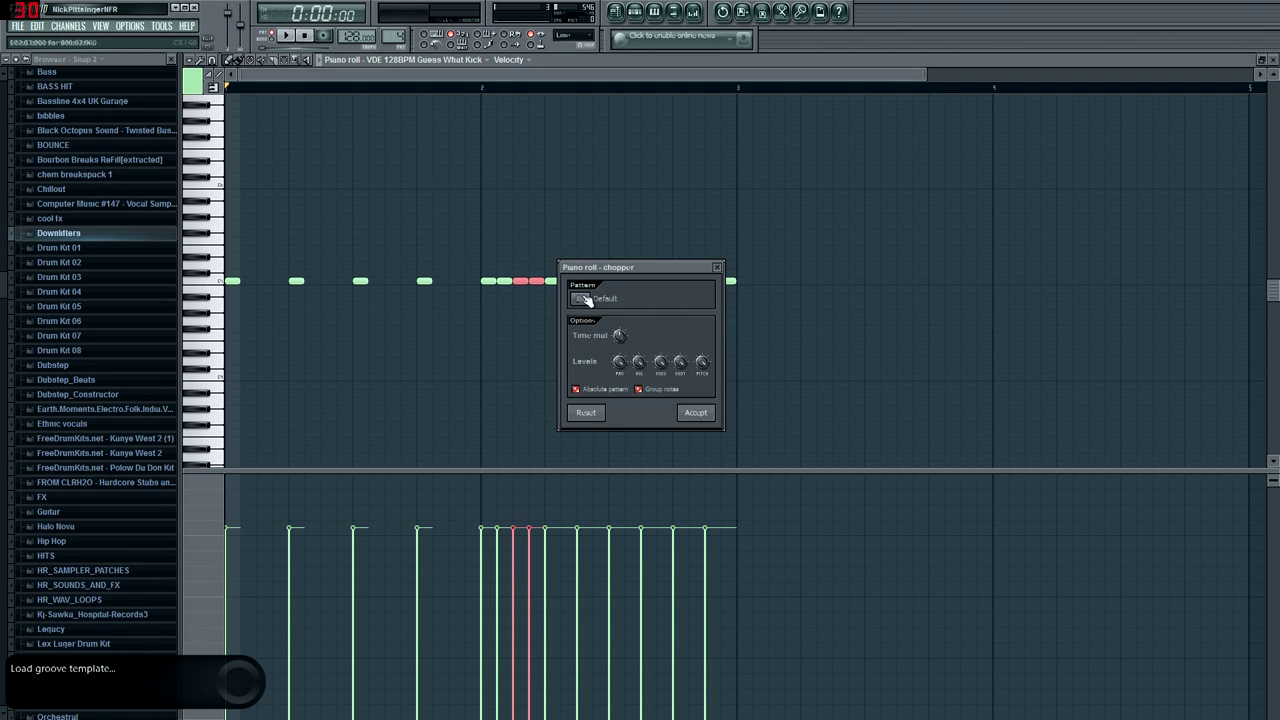
drag(618, 335, 618, 341)
click(702, 413)
Chop the third kick note of bar 2 into about eight slices and the fourth into a dense block of finer slices.
click(563, 283)
key(alt+u)
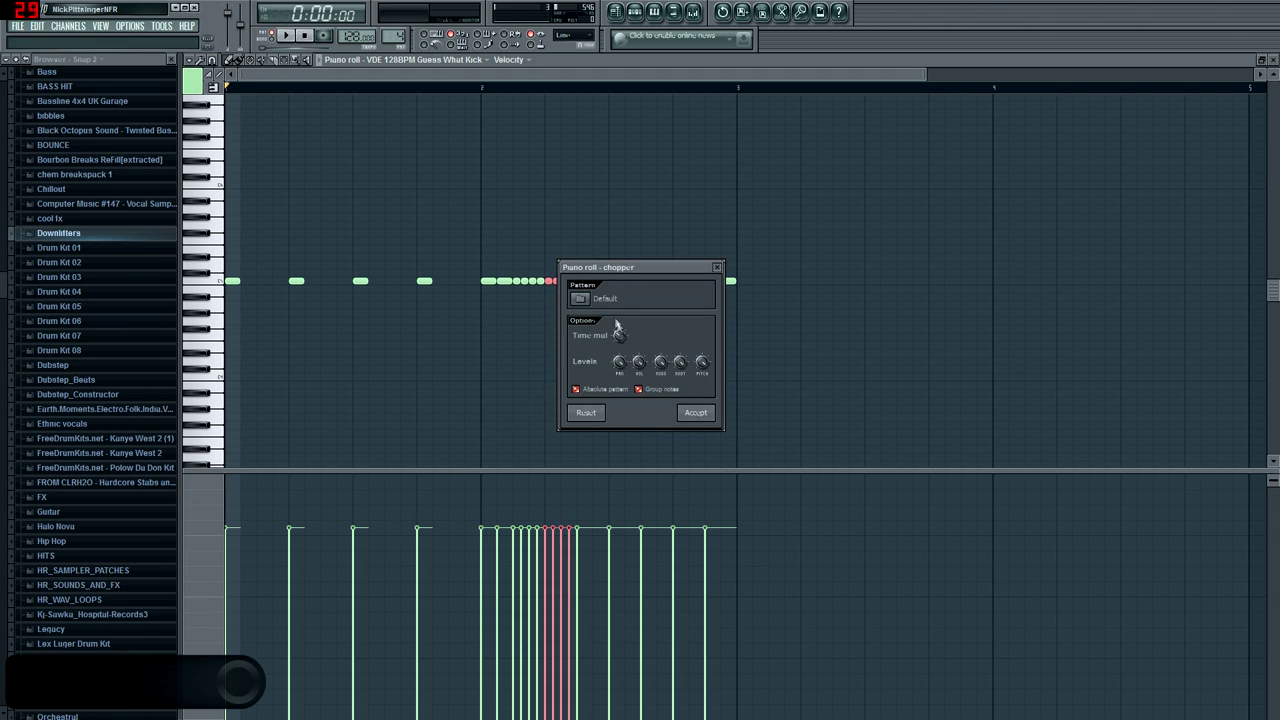
drag(617, 334, 620, 342)
click(702, 413)
click(591, 283)
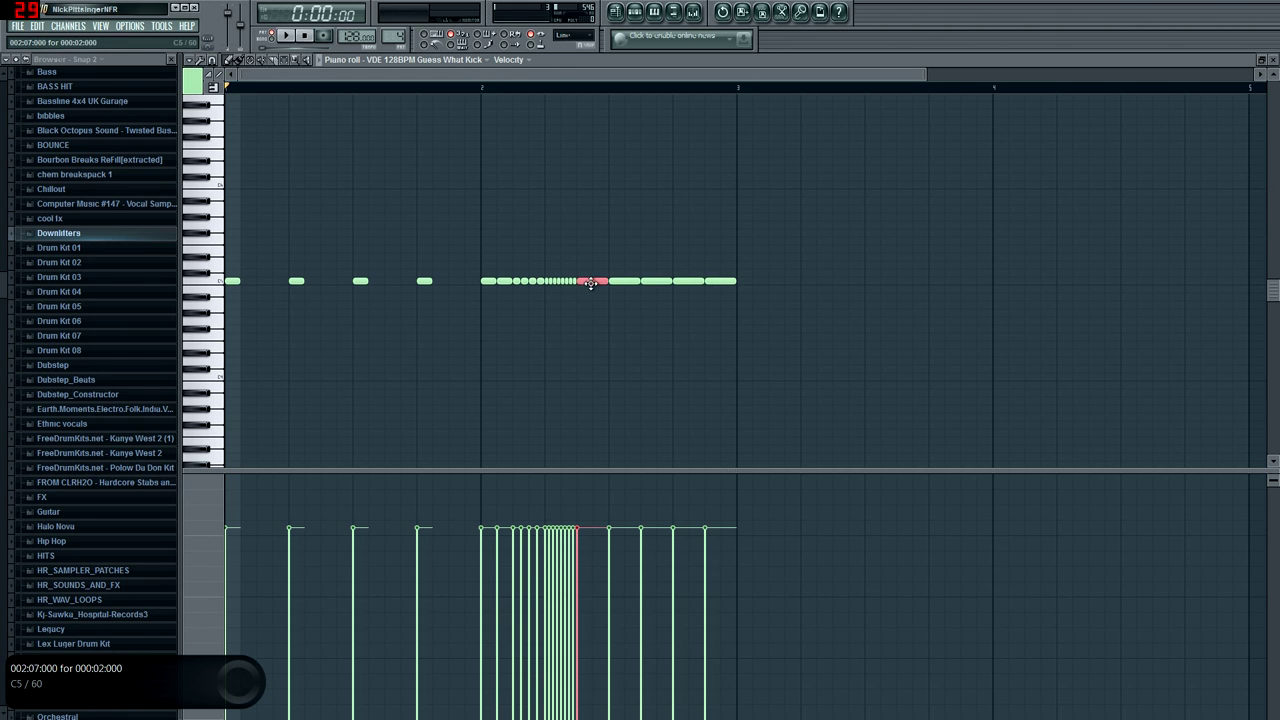
key(alt+u)
drag(617, 334, 620, 340)
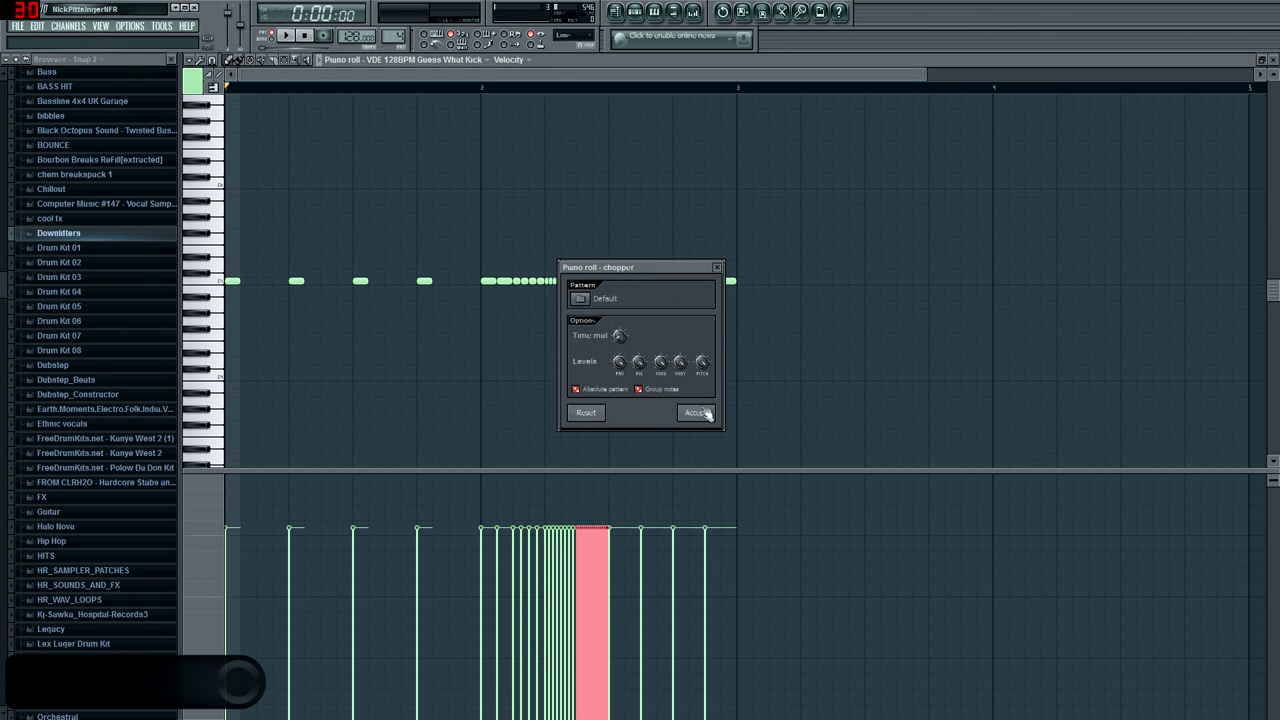
click(702, 413)
Delete the four unchopped kick notes at the end of bar 2 and play the pattern from the start.
right_click(624, 281)
right_click(656, 281)
right_click(688, 281)
right_click(720, 281)
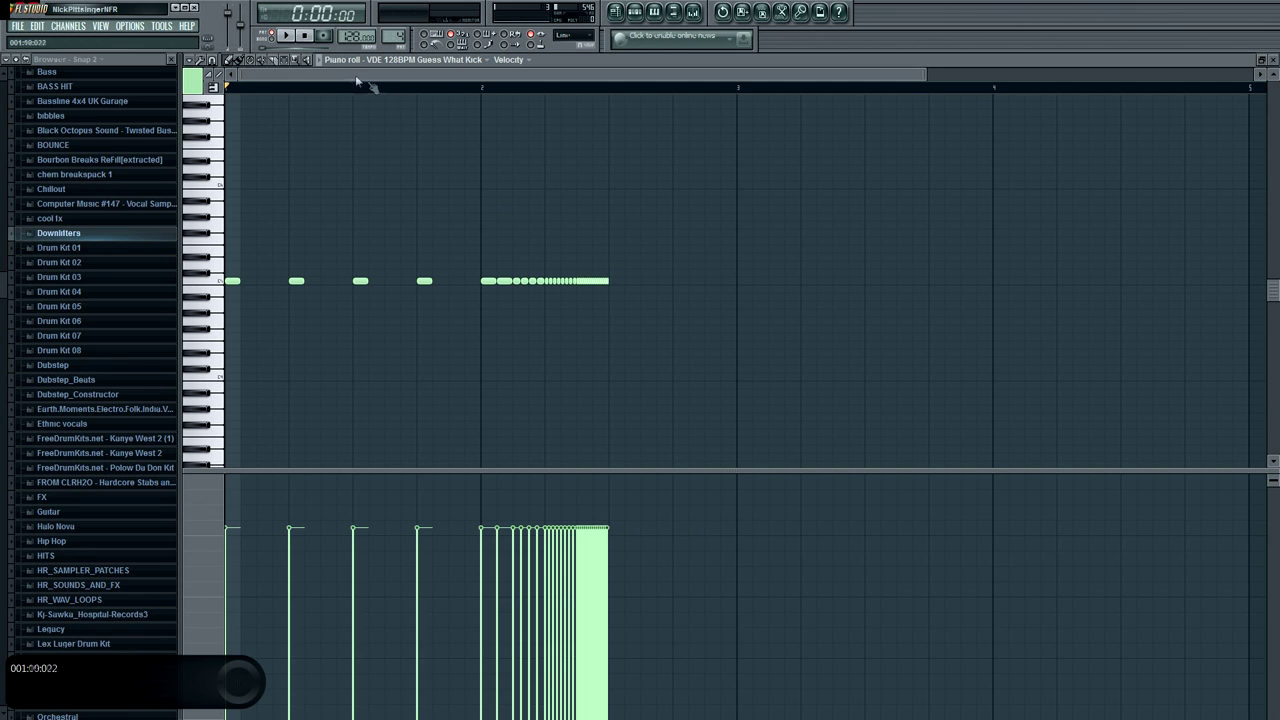
click(297, 40)
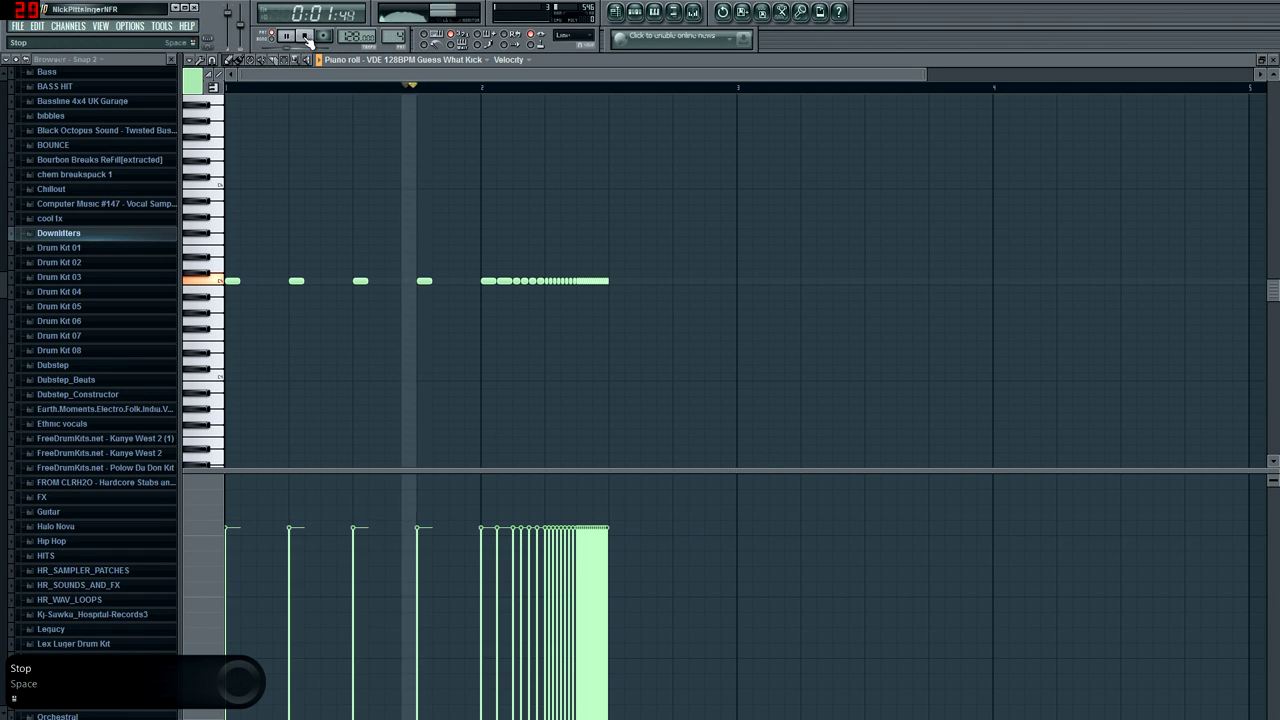
click(307, 38)
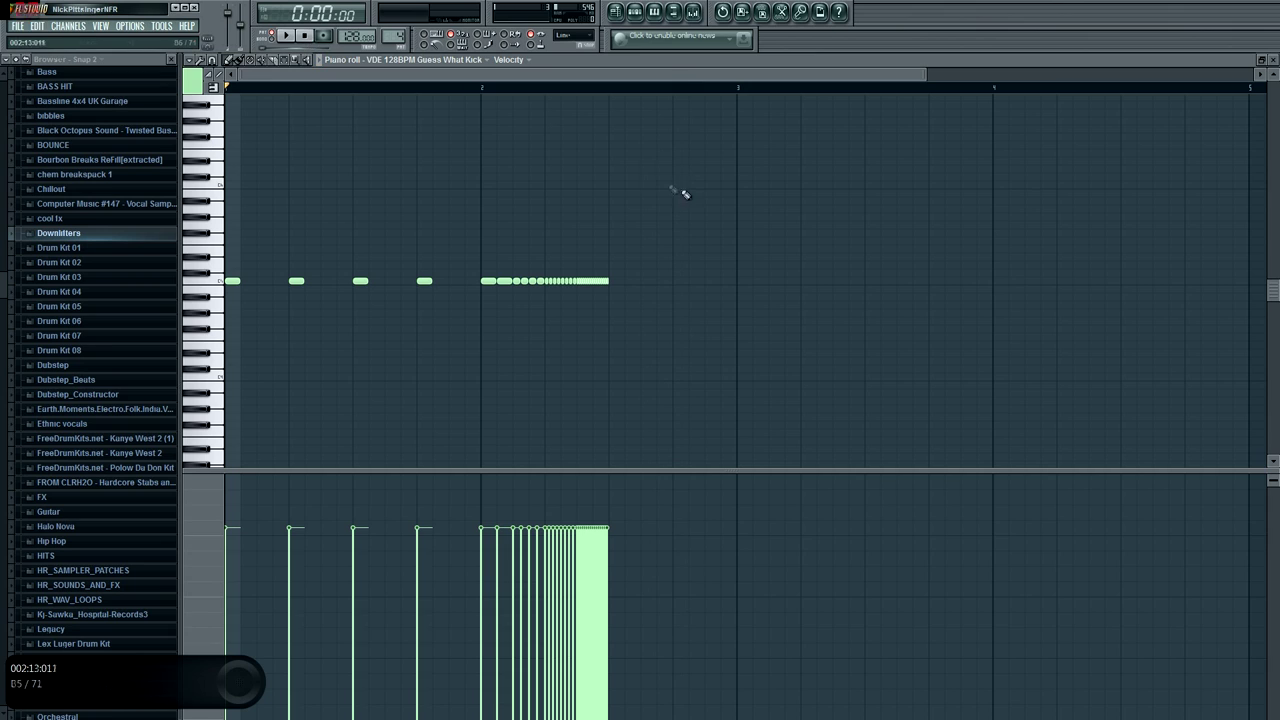
Replace the kick note at step 13 with a two-step C5 note, and play the chopped roll from bar 2.
right_click(426, 281)
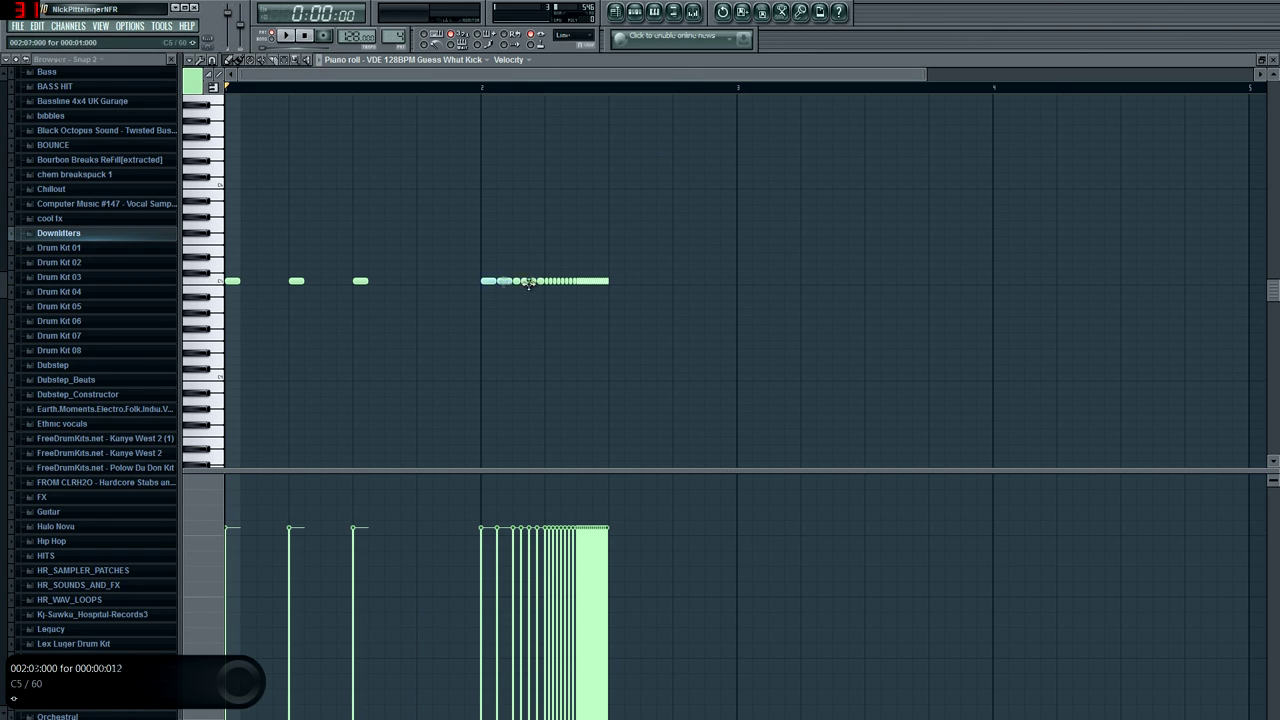
click(430, 285)
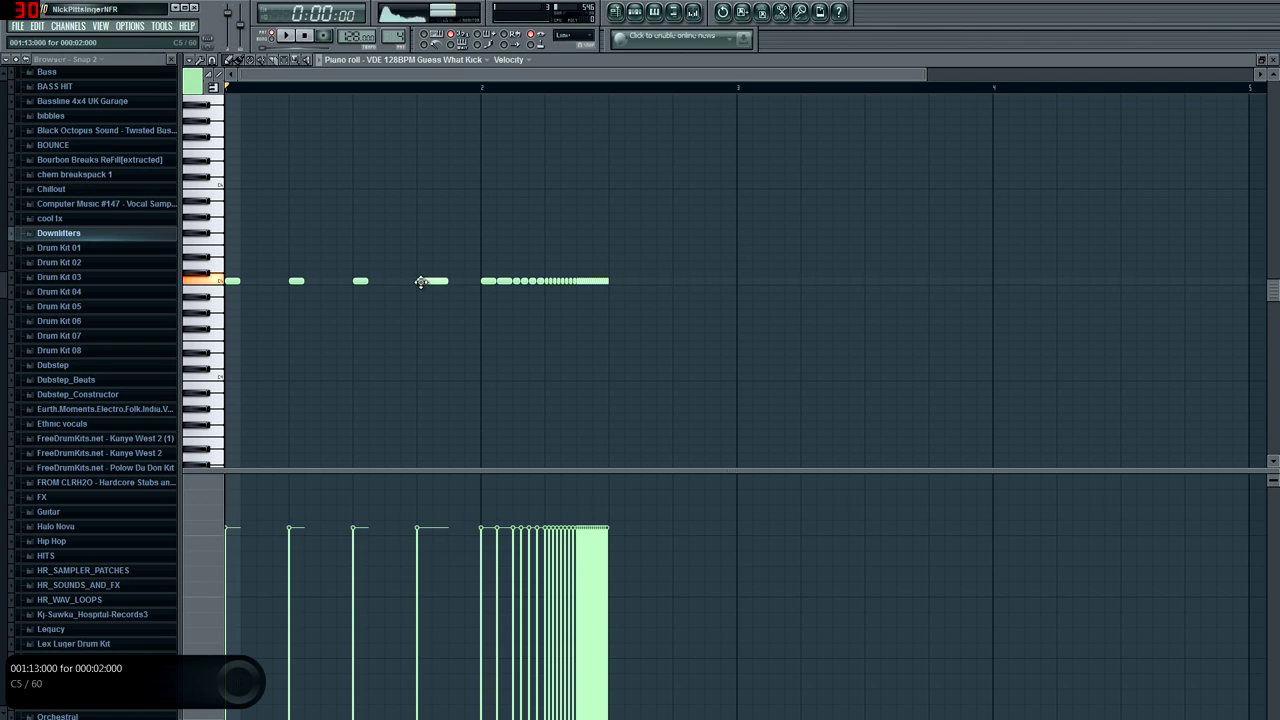
click(485, 89)
key(space)
key(space)
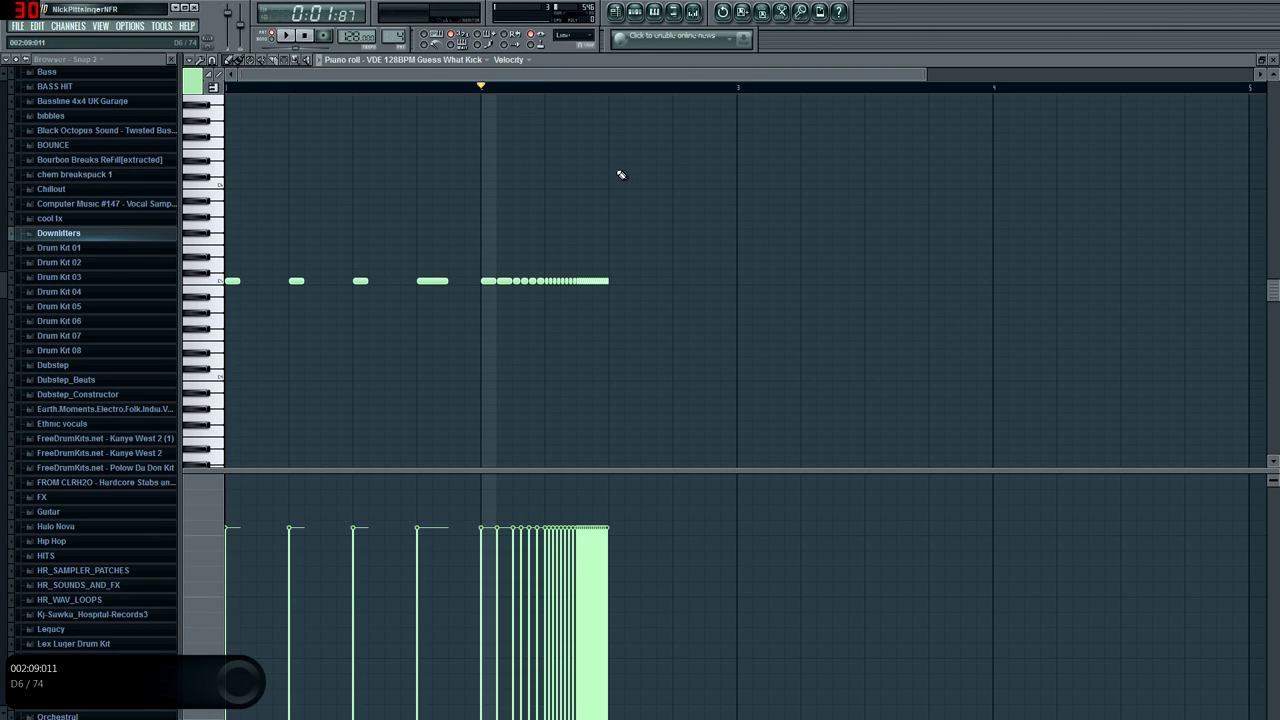
key(space)
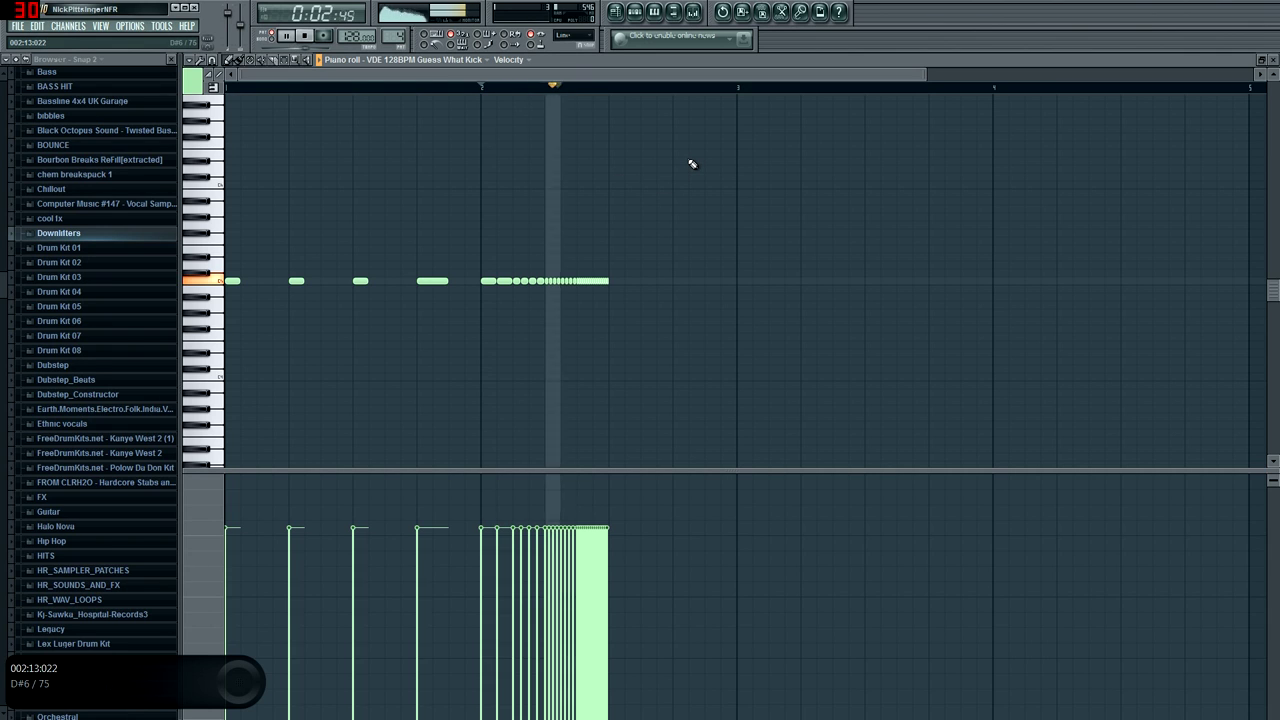
key(space)
Clear all the kick notes and place four two-step C5 notes at steps 1, 5, 9 and 13.
drag(612, 284, 577, 284)
mouse_move(482, 286)
mouse_down()
mouse_move(574, 286)
mouse_move(246, 286)
mouse_move(248, 298)
mouse_up()
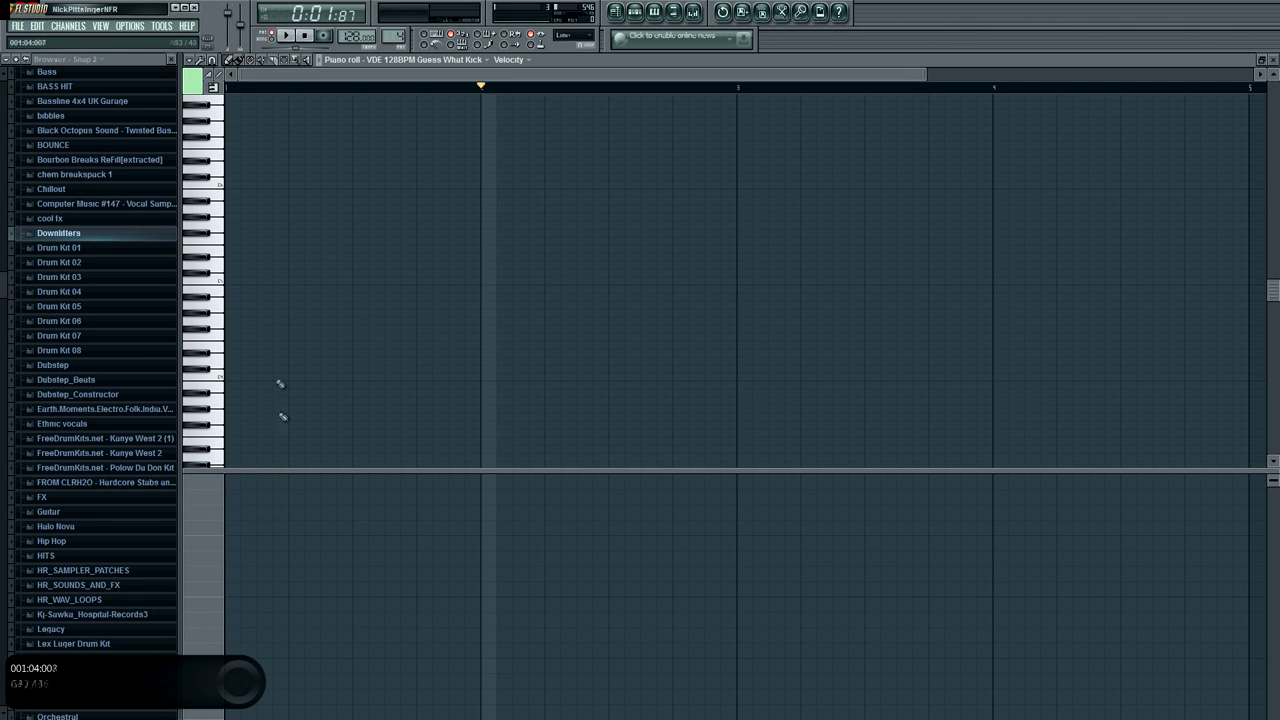
click(240, 287)
right_click(238, 284)
click(237, 286)
click(304, 285)
click(368, 285)
click(430, 283)
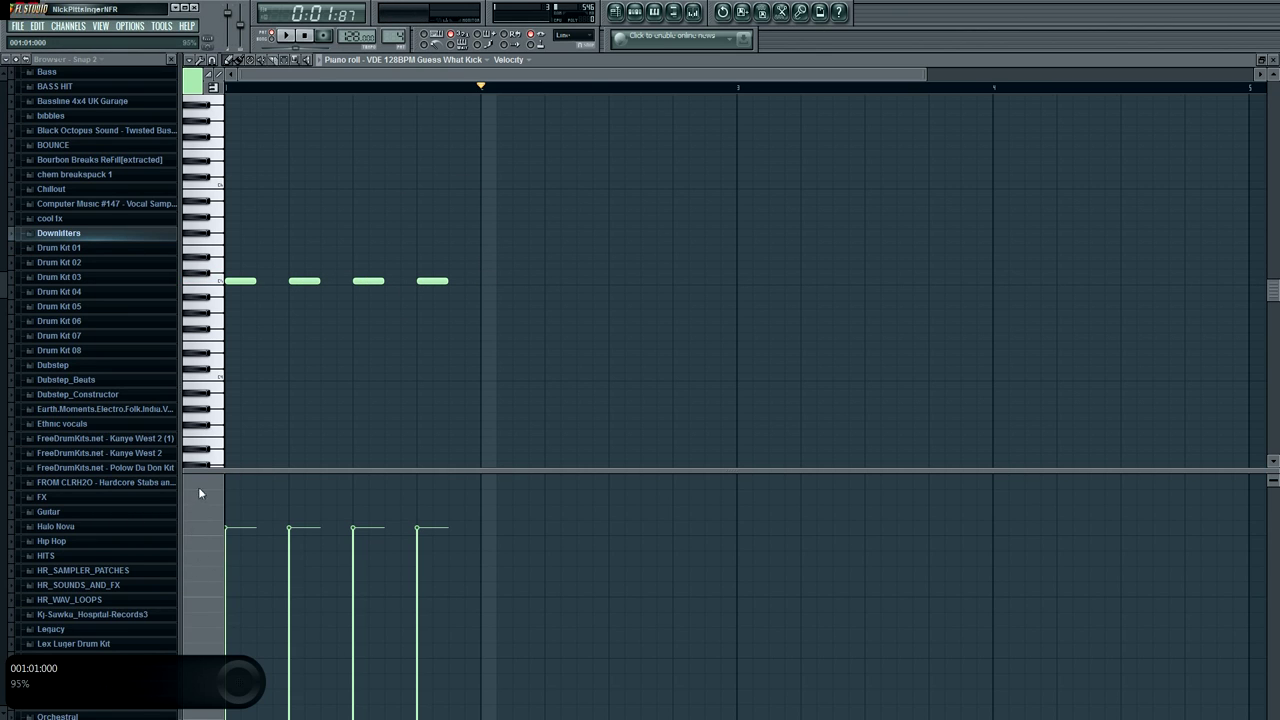
Show note pan in the event lane, pan the four kick notes alternately far right and far left, and play them.
click(209, 535)
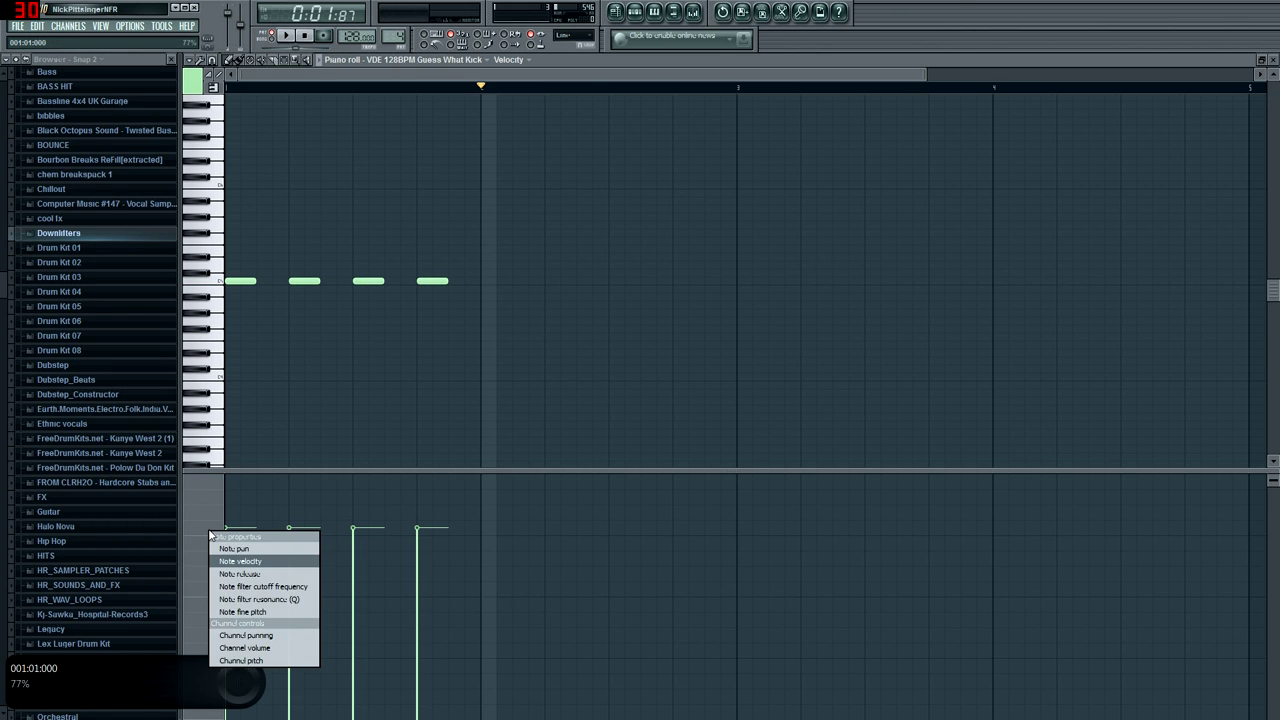
click(229, 549)
click(229, 488)
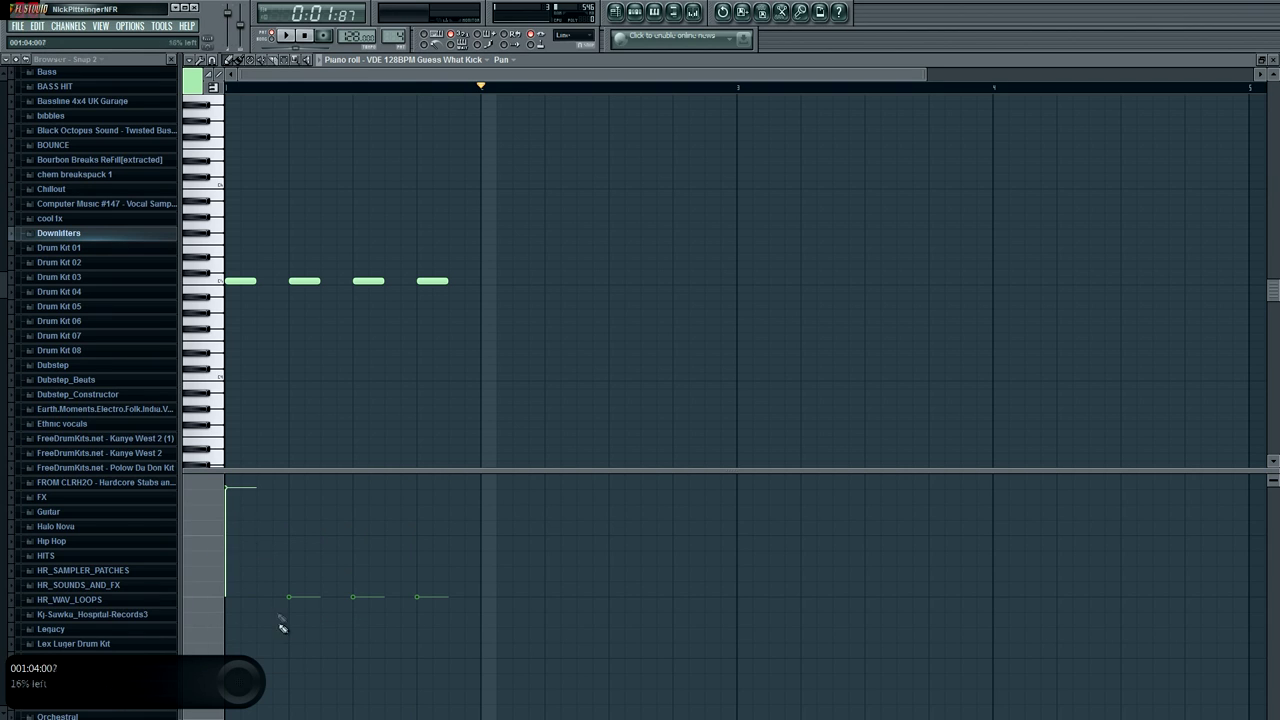
click(297, 695)
click(356, 507)
click(423, 694)
click(306, 36)
click(286, 36)
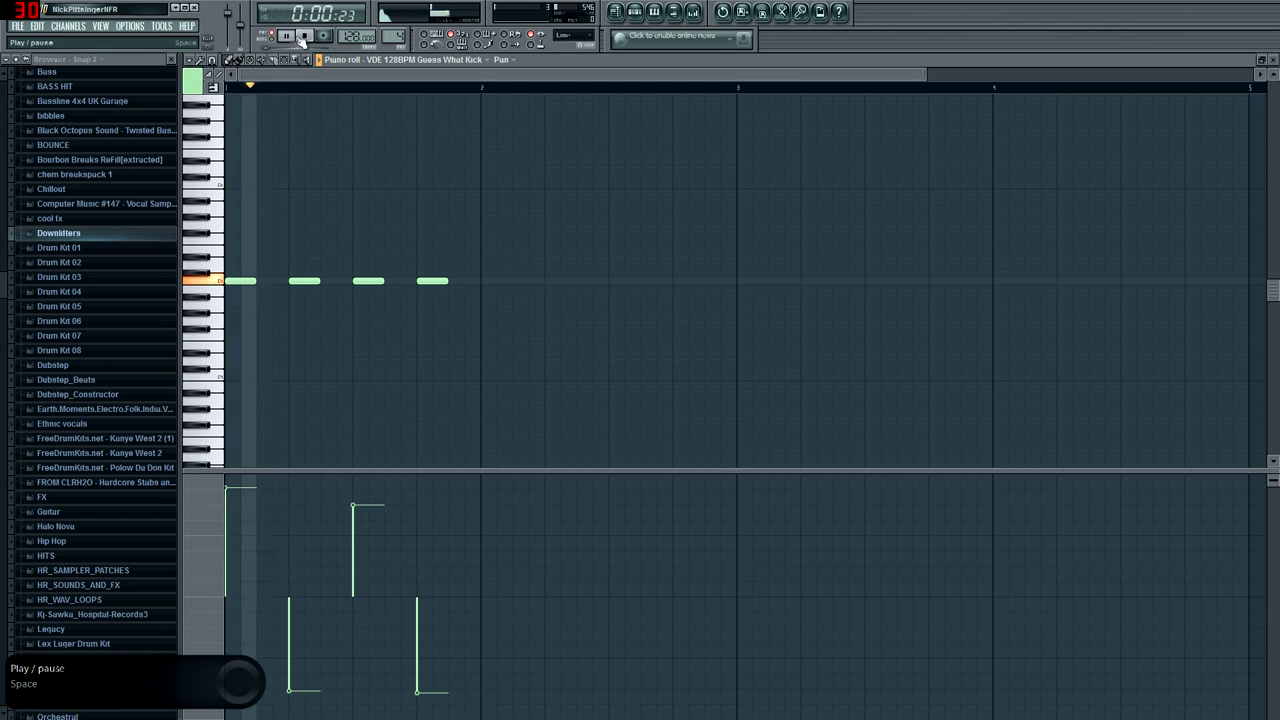
click(306, 36)
Reset the pan of all four kick notes to centre.
click(191, 564)
click(215, 584)
drag(423, 597, 217, 597)
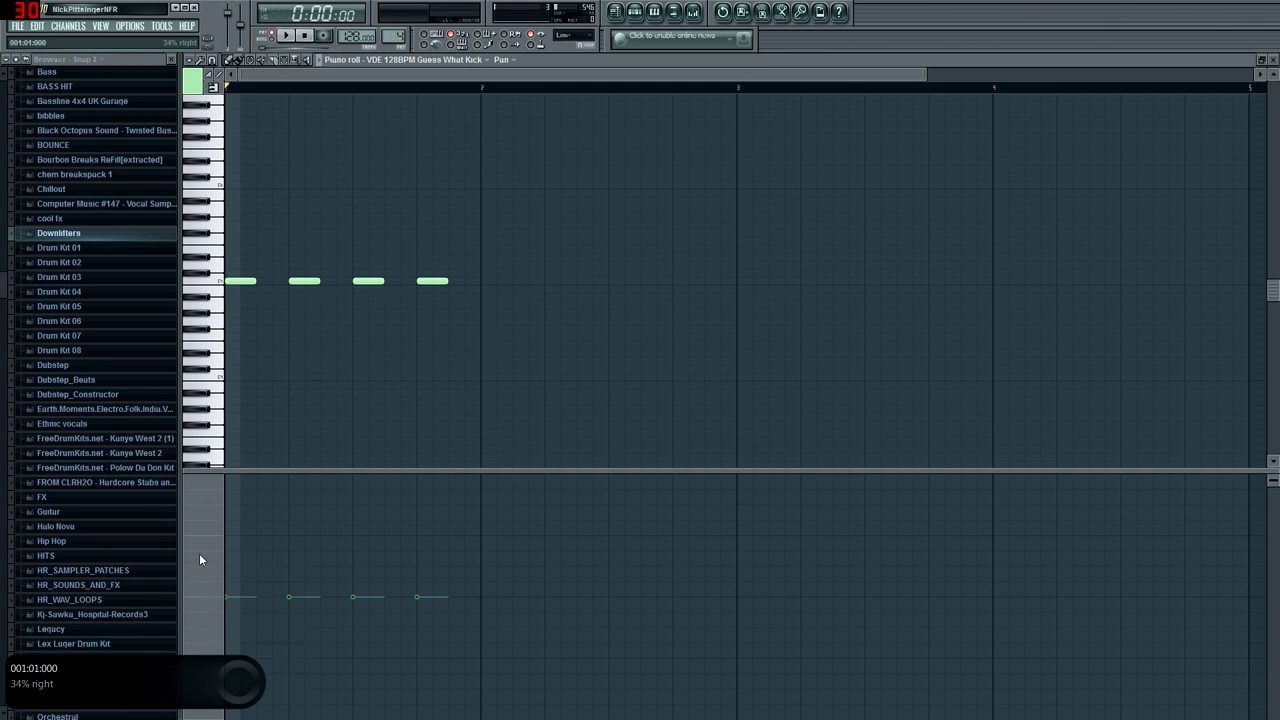
Show note velocity in the event lane, draw gradually rising velocities for the four kick notes, play them, and level the velocities.
click(199, 560)
click(241, 588)
drag(234, 531, 471, 500)
click(284, 35)
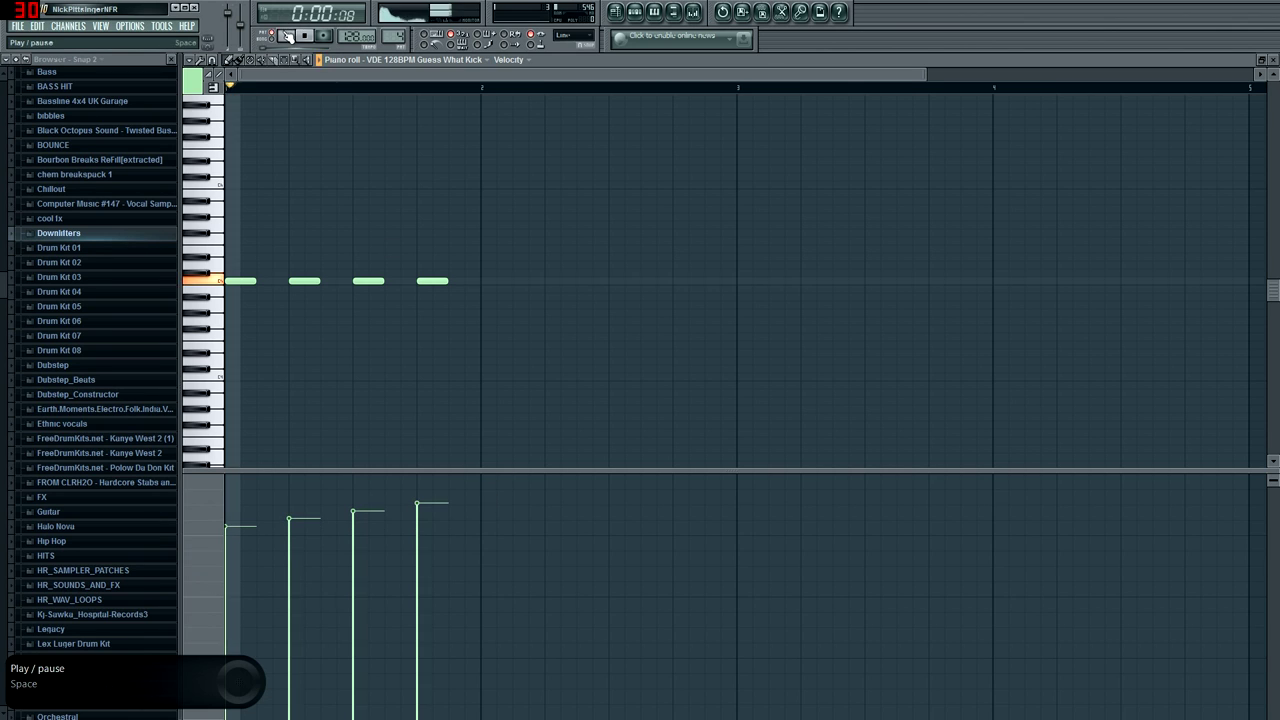
drag(237, 531, 445, 527)
Show note fine pitch in the event lane for the four kick notes.
click(213, 525)
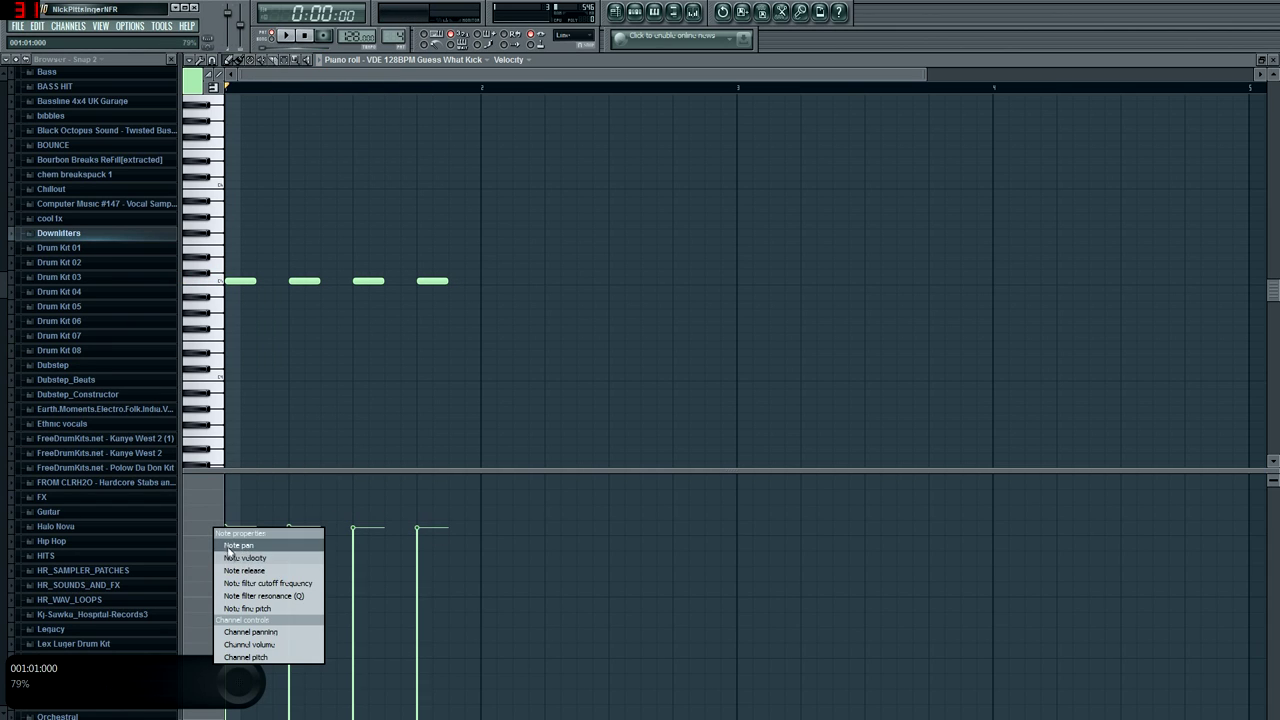
click(293, 614)
click(266, 281)
click(336, 281)
click(397, 284)
right_click(440, 283)
click(318, 283)
drag(320, 283, 304, 283)
click(363, 281)
click(428, 281)
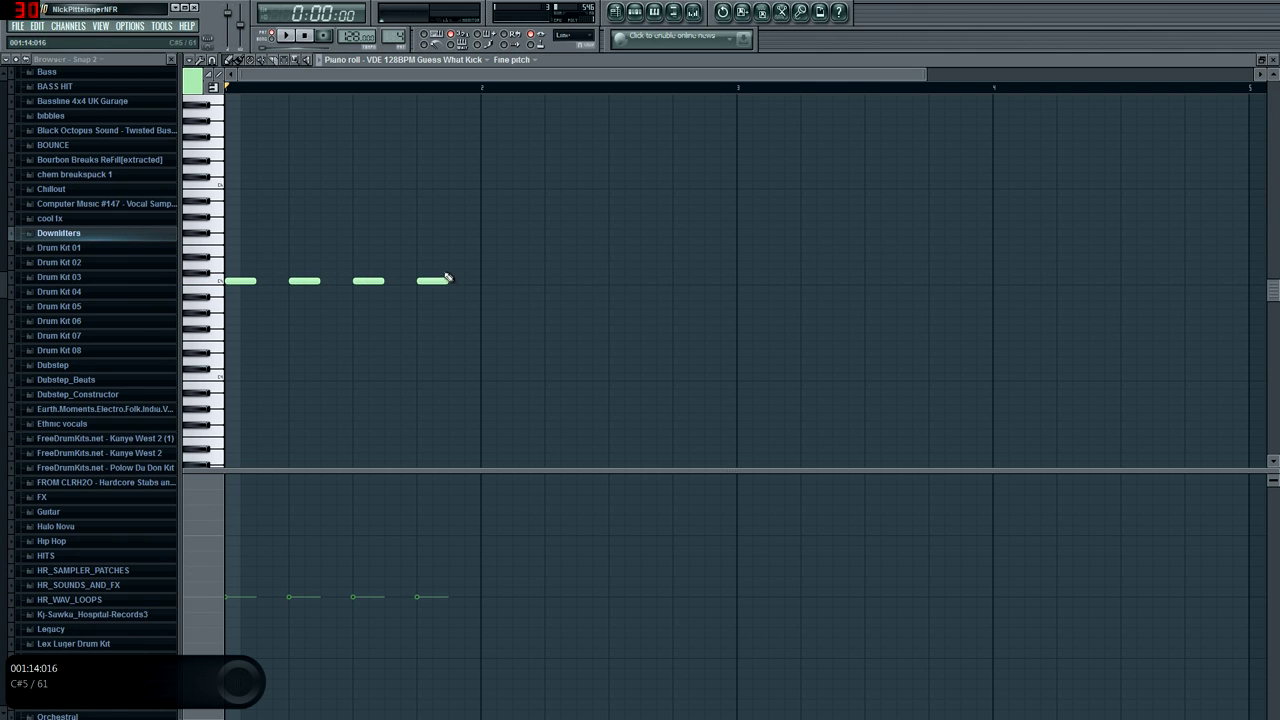
Duplicate the four kick notes so the same pattern also fills bars 2, 3 and 4.
key(ctrl+a)
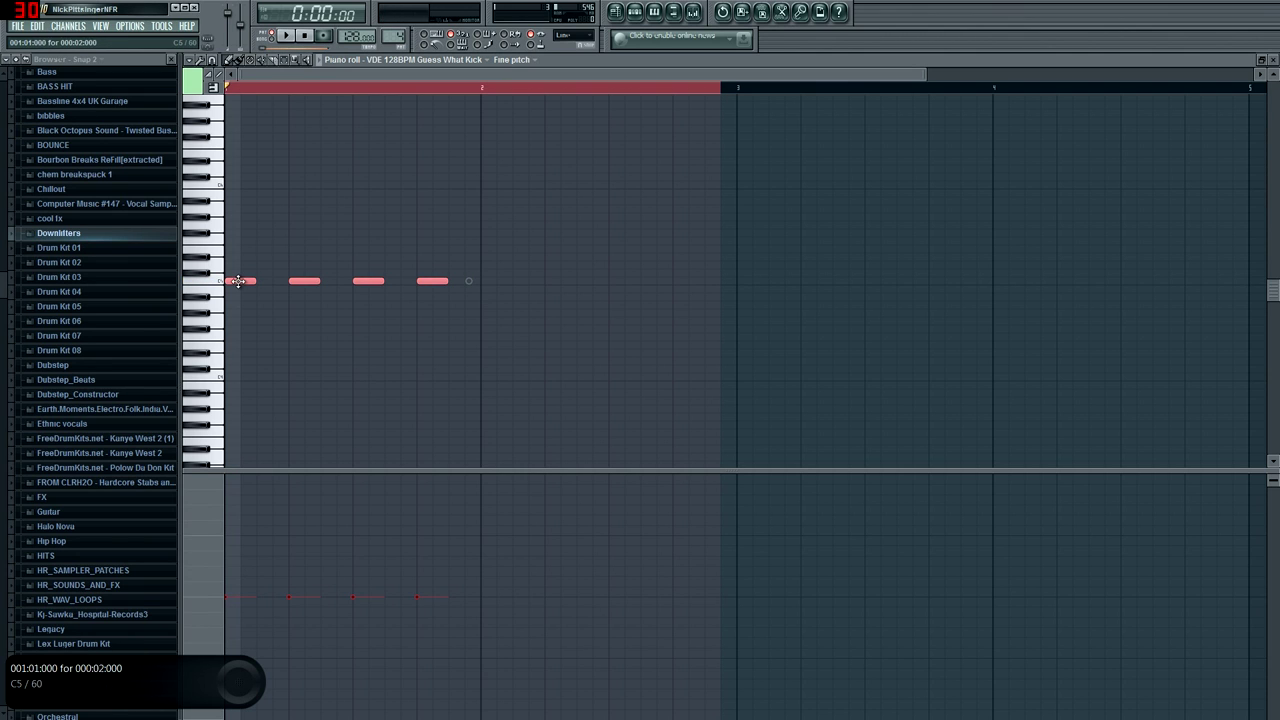
drag(235, 281, 491, 281)
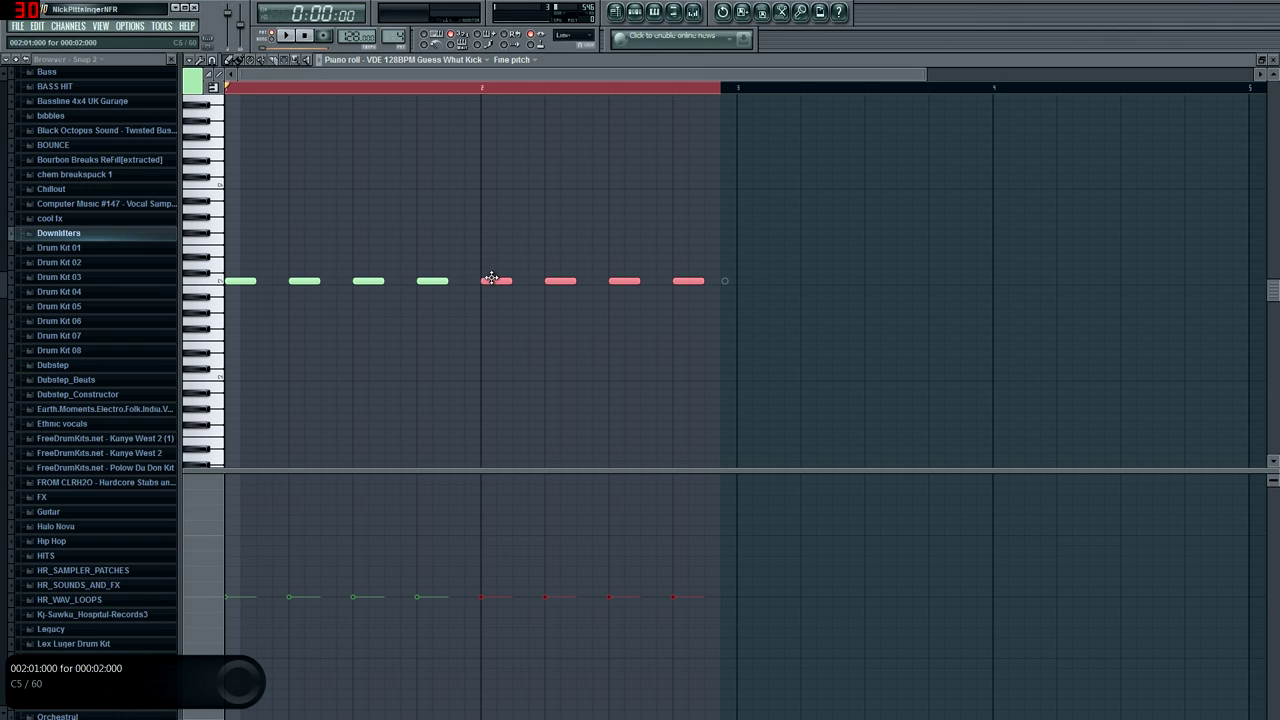
drag(235, 281, 748, 281)
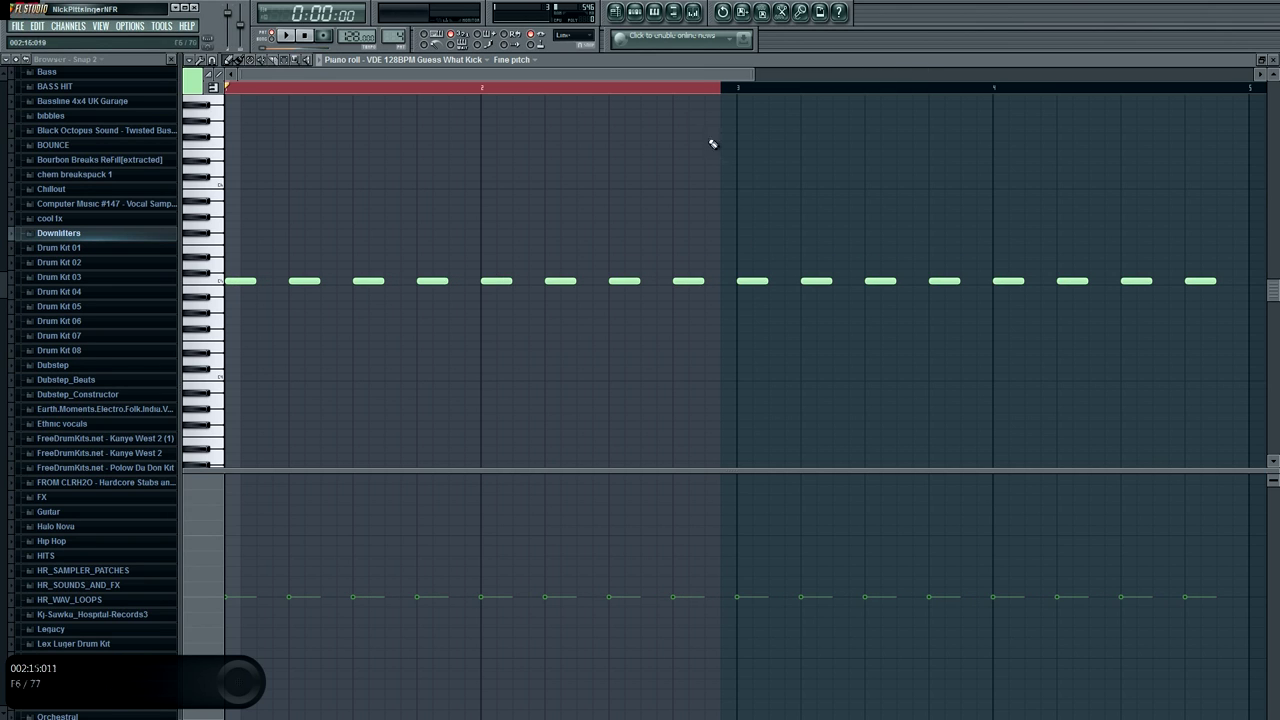
Fill bar 2 with back-to-back two-step C5 notes and delete every note after the first one in bar 3.
drag(244, 281, 532, 278)
ctrl+click(695, 186)
right_click(794, 281)
right_click(935, 281)
right_click(970, 281)
ctrl+click(723, 87)
drag(720, 79, 771, 79)
right_click(902, 281)
right_click(966, 281)
right_click(1032, 281)
right_click(1105, 282)
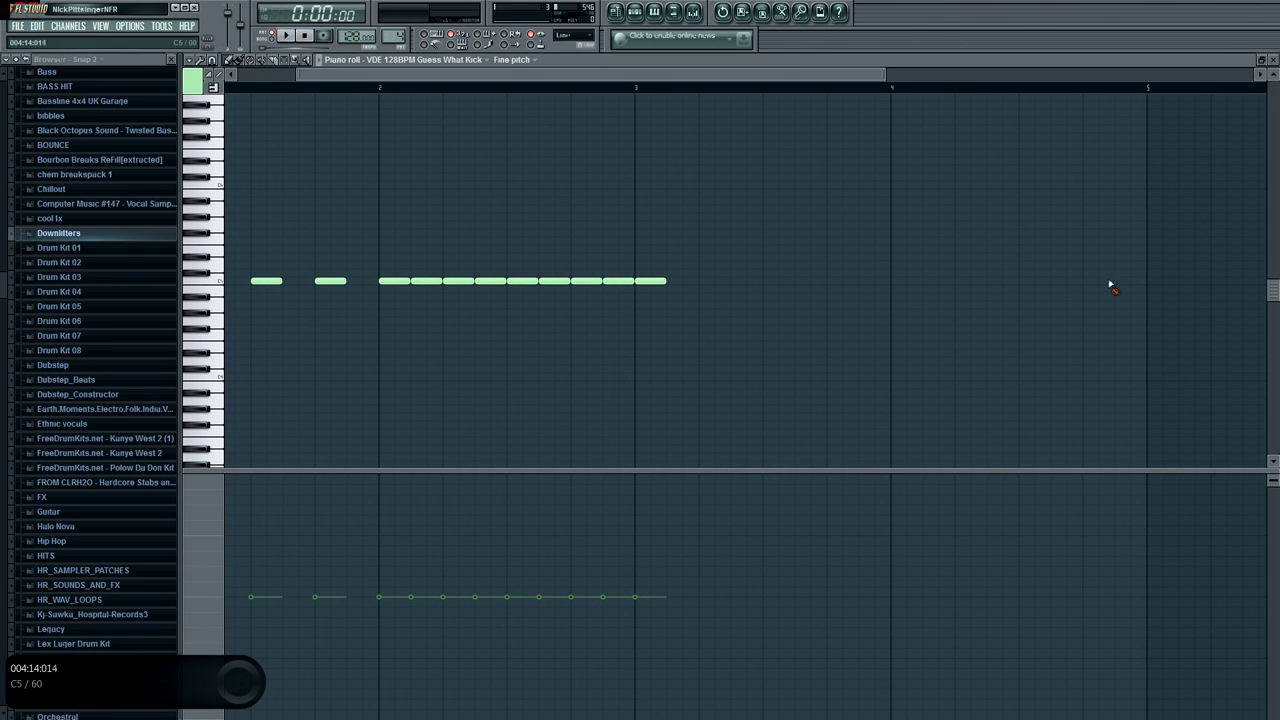
Stretch the bar 3 kick note to a full bar and split it into 16 one-step notes with the Chopper.
drag(668, 282, 880, 280)
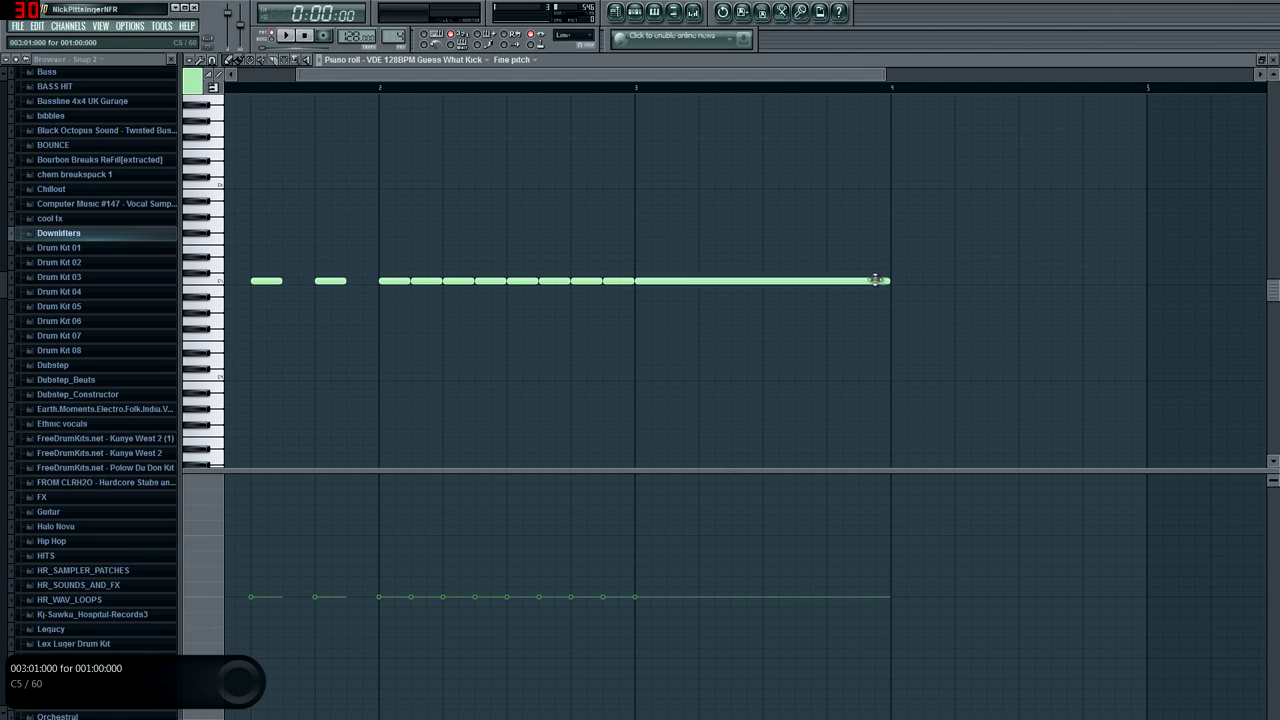
ctrl+click(869, 280)
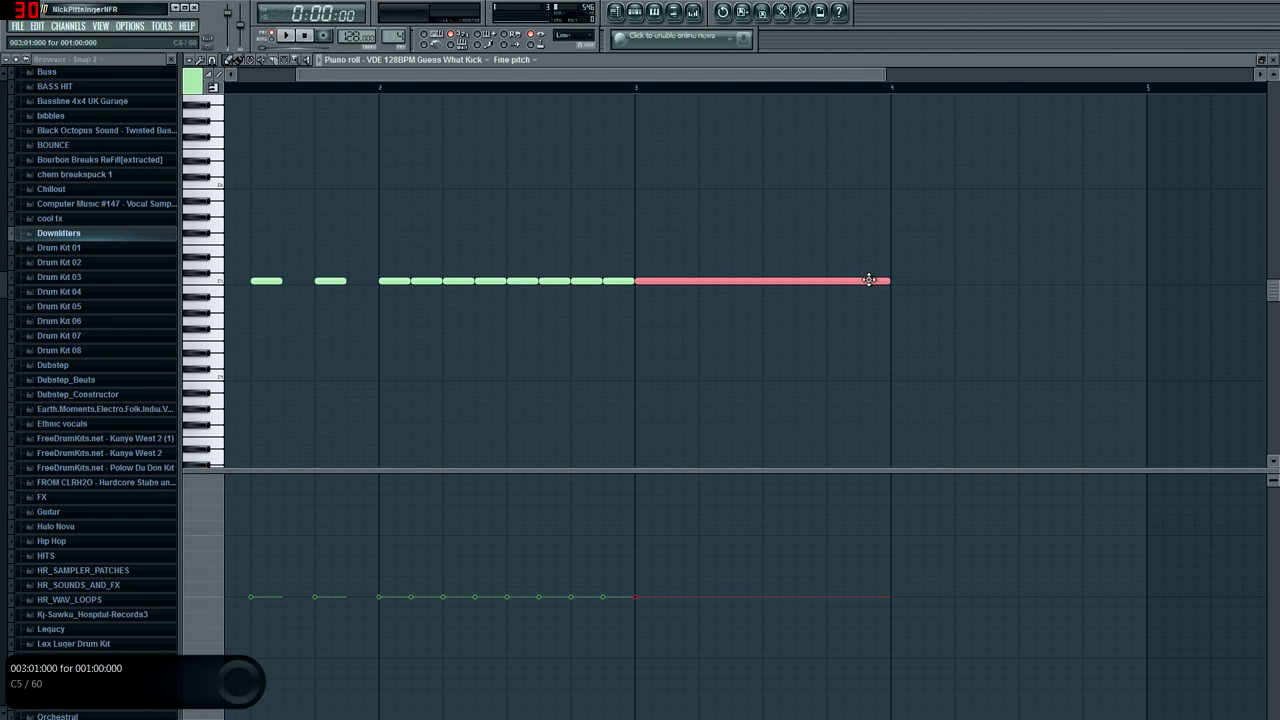
key(alt+u)
drag(636, 274, 457, 290)
click(440, 351)
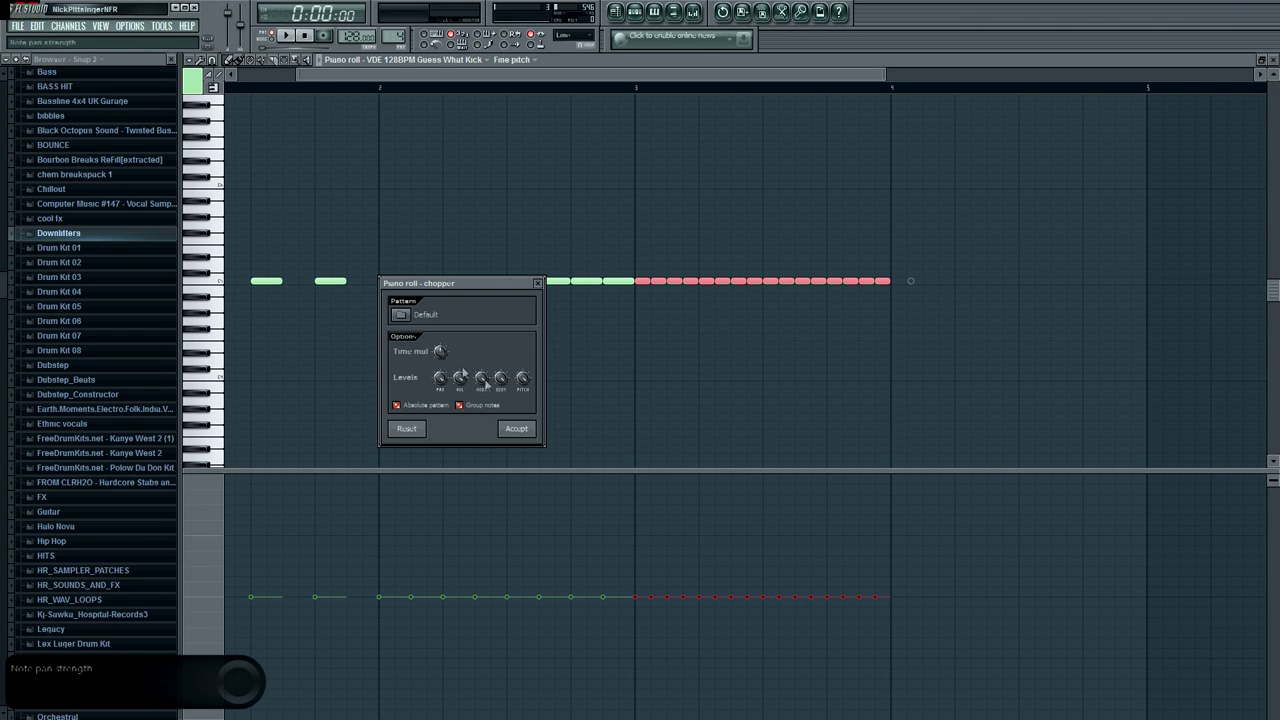
click(516, 428)
Place a full-bar C5 note in bar 4 and split it into 32 half-step notes with the Chopper's time multiplier.
click(903, 281)
ctrl+click(942, 282)
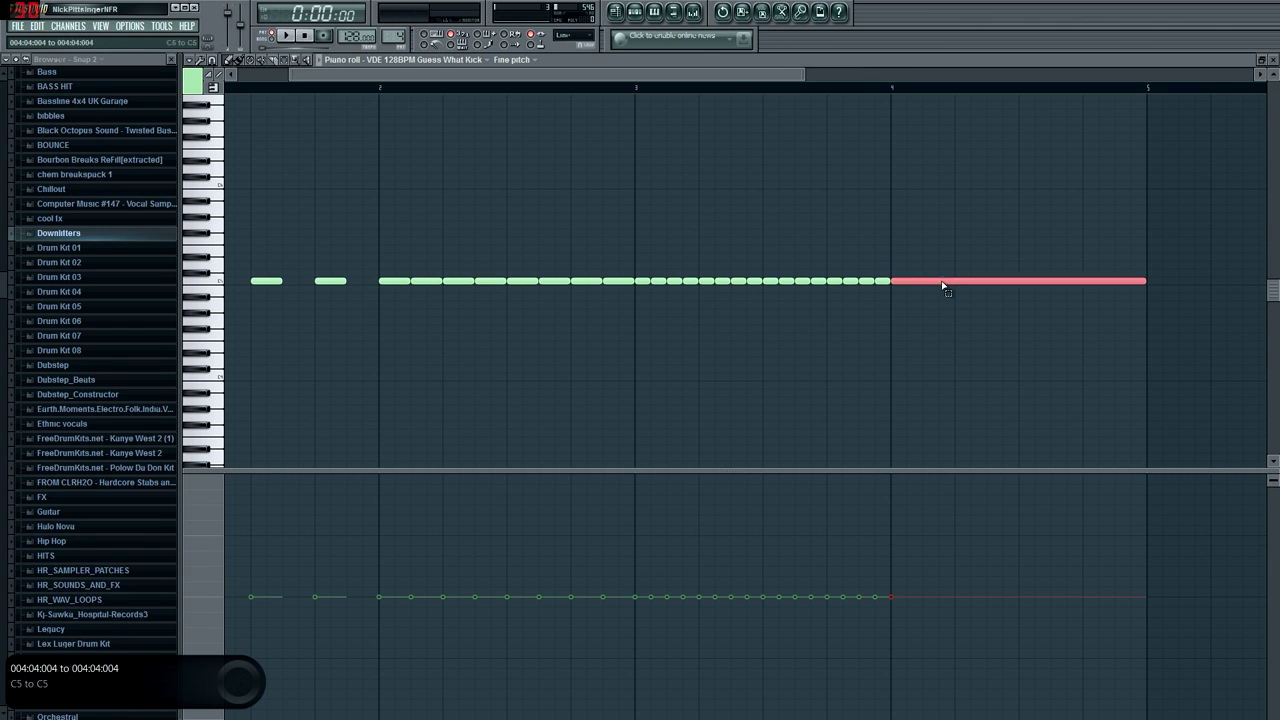
key(ctrl+u)
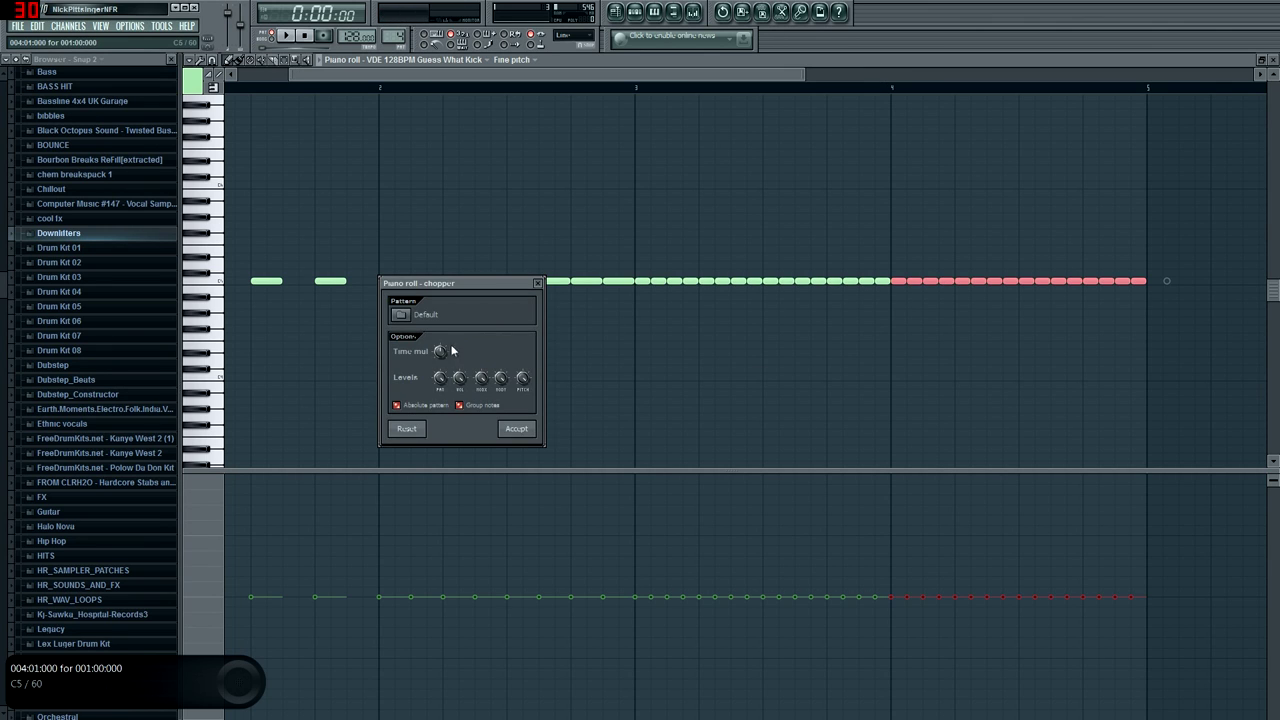
click(516, 428)
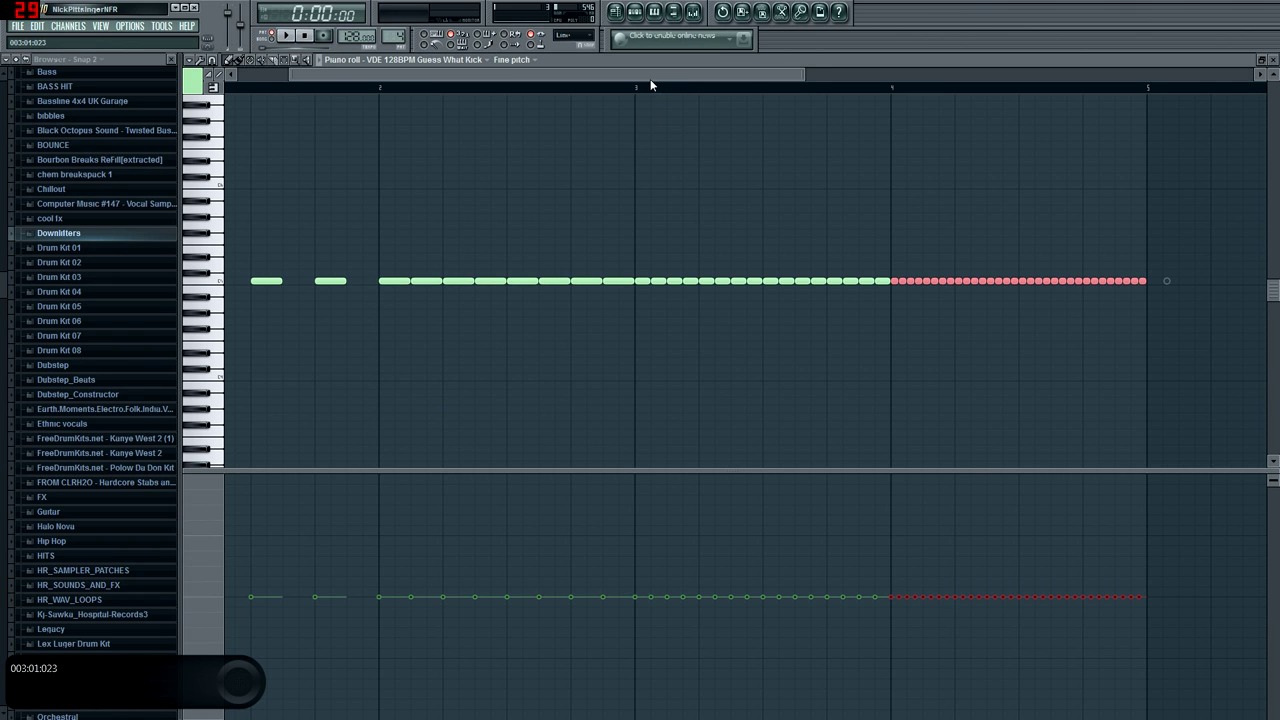
drag(645, 77, 409, 90)
ctrl+click(510, 188)
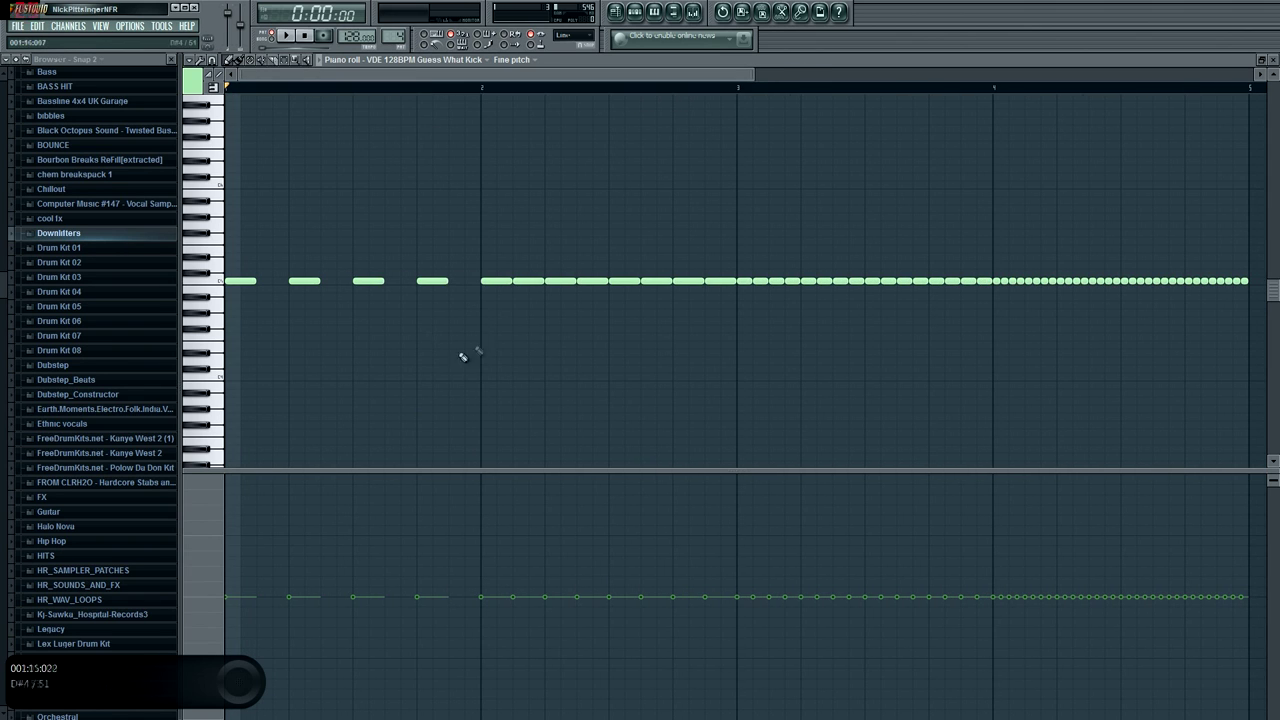
Draw note fine pitch rising steadily from near zero at bar 2 to about +1060 cents at the end of bar 4.
right_click(187, 588)
click(208, 656)
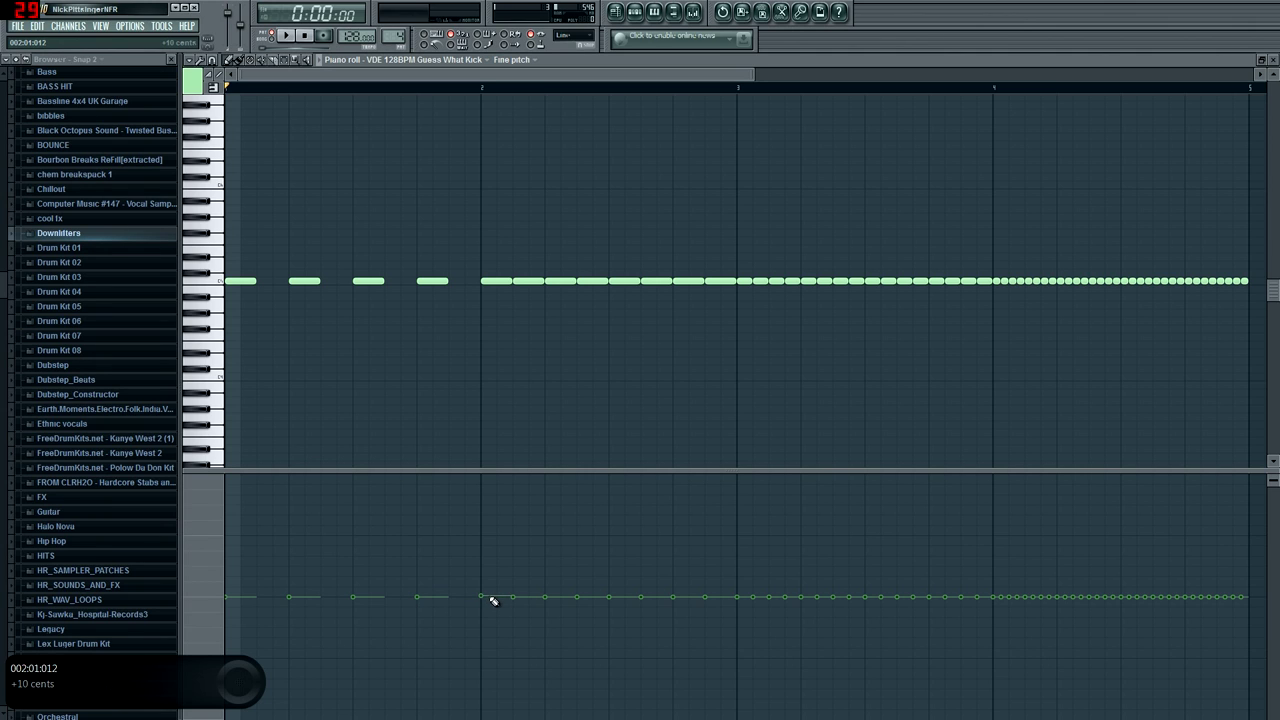
drag(544, 589, 1248, 489)
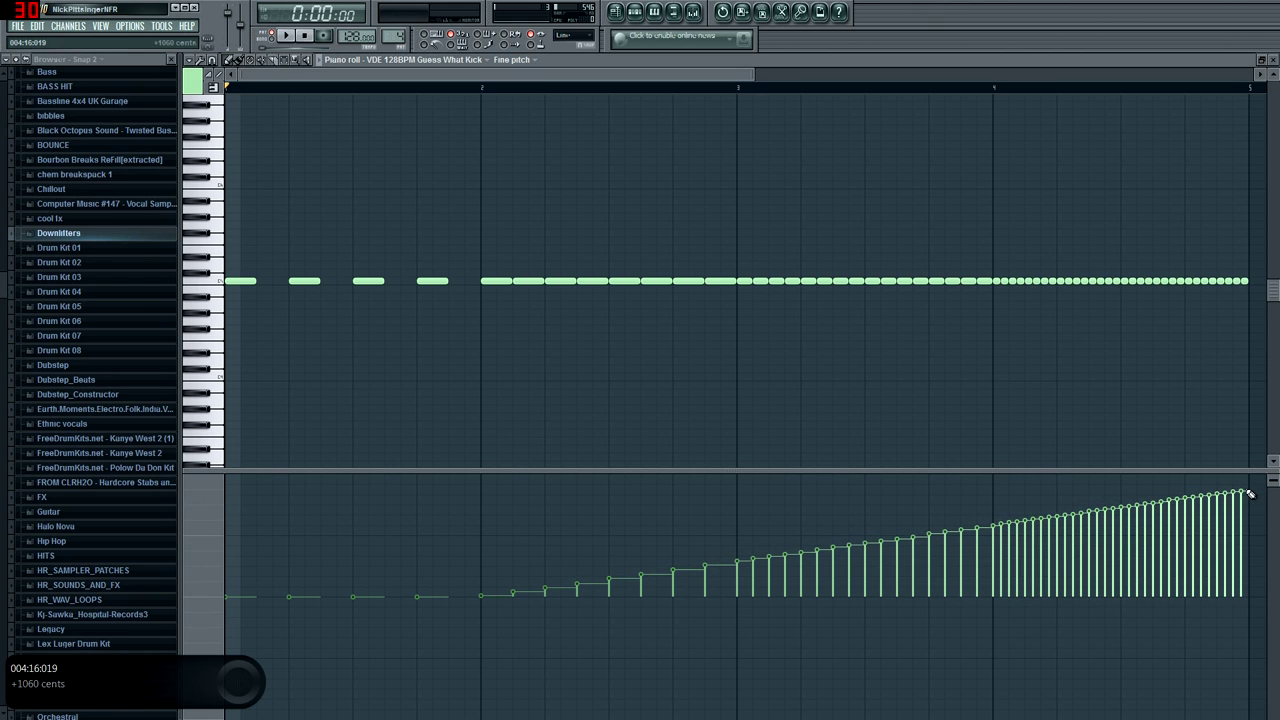
mouse_move(485, 600)
mouse_down()
mouse_move(965, 535)
mouse_move(1200, 548)
mouse_move(953, 566)
mouse_move(1235, 540)
mouse_move(1245, 522)
mouse_move(660, 580)
mouse_up()
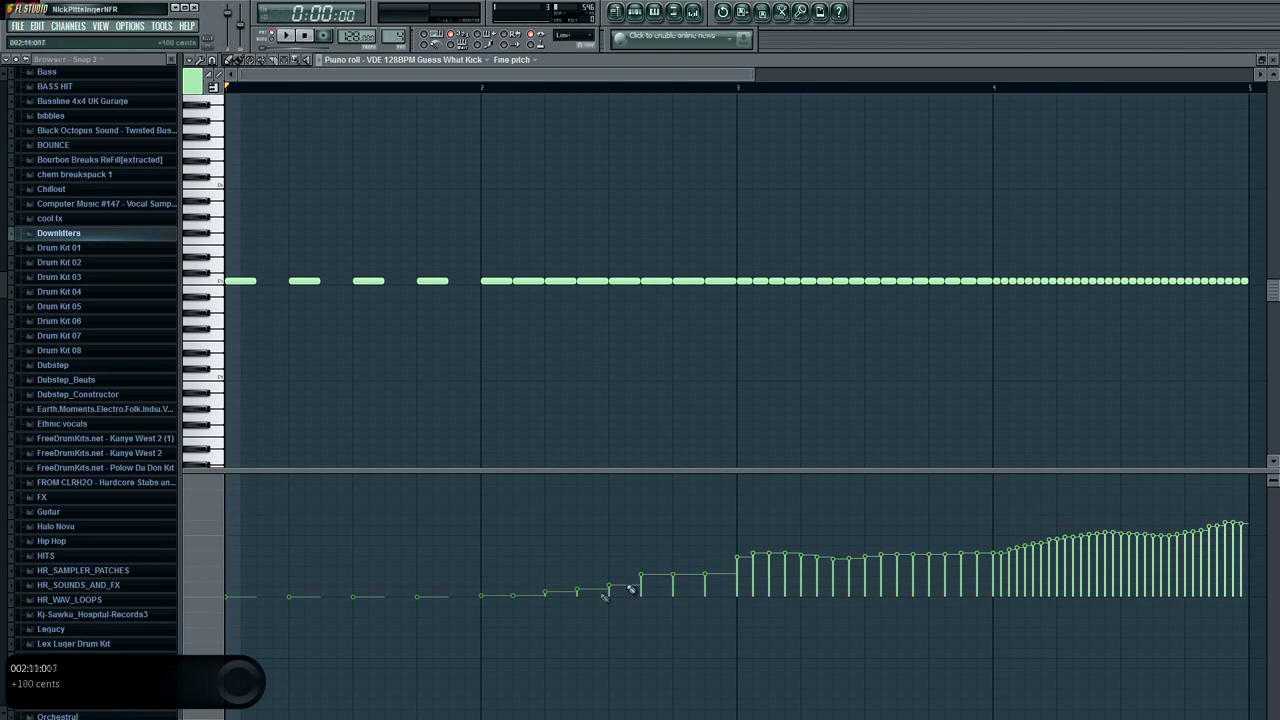
mouse_move(513, 592)
mouse_down()
mouse_move(855, 557)
mouse_move(1240, 492)
mouse_up()
Play the four-bar kick pattern to hear the rising fine pitch.
key(space)
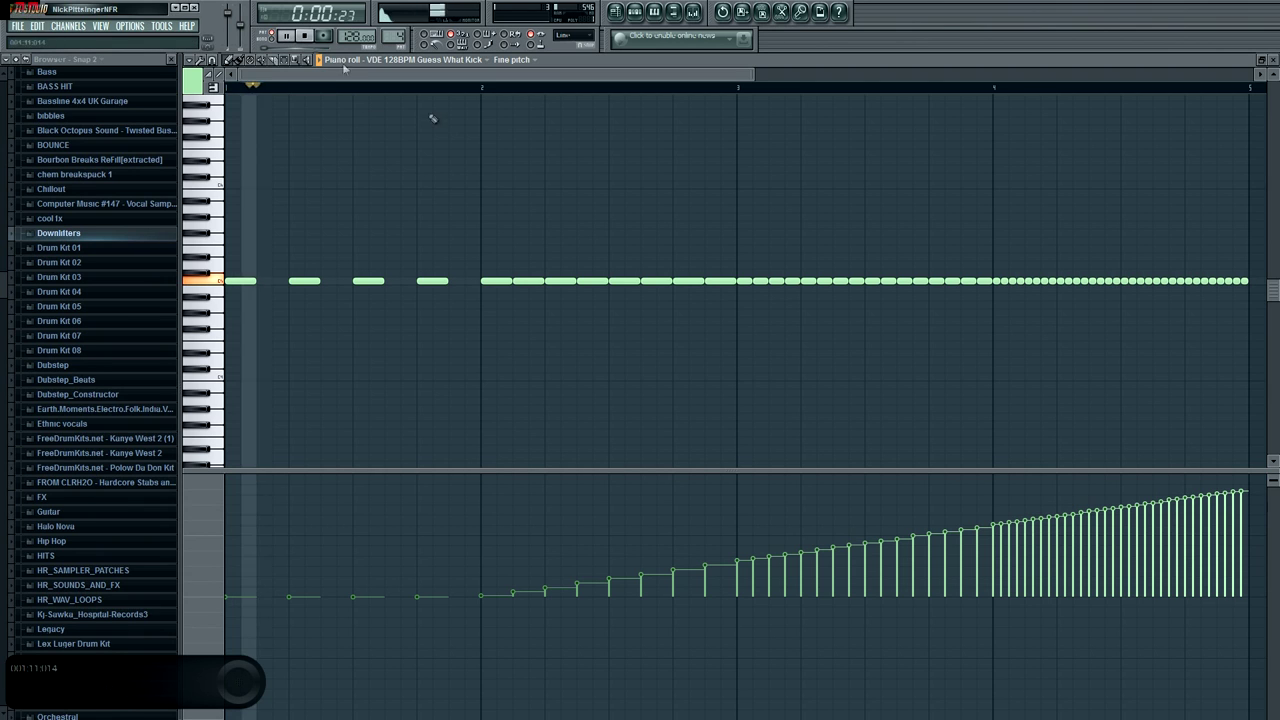
click(204, 537)
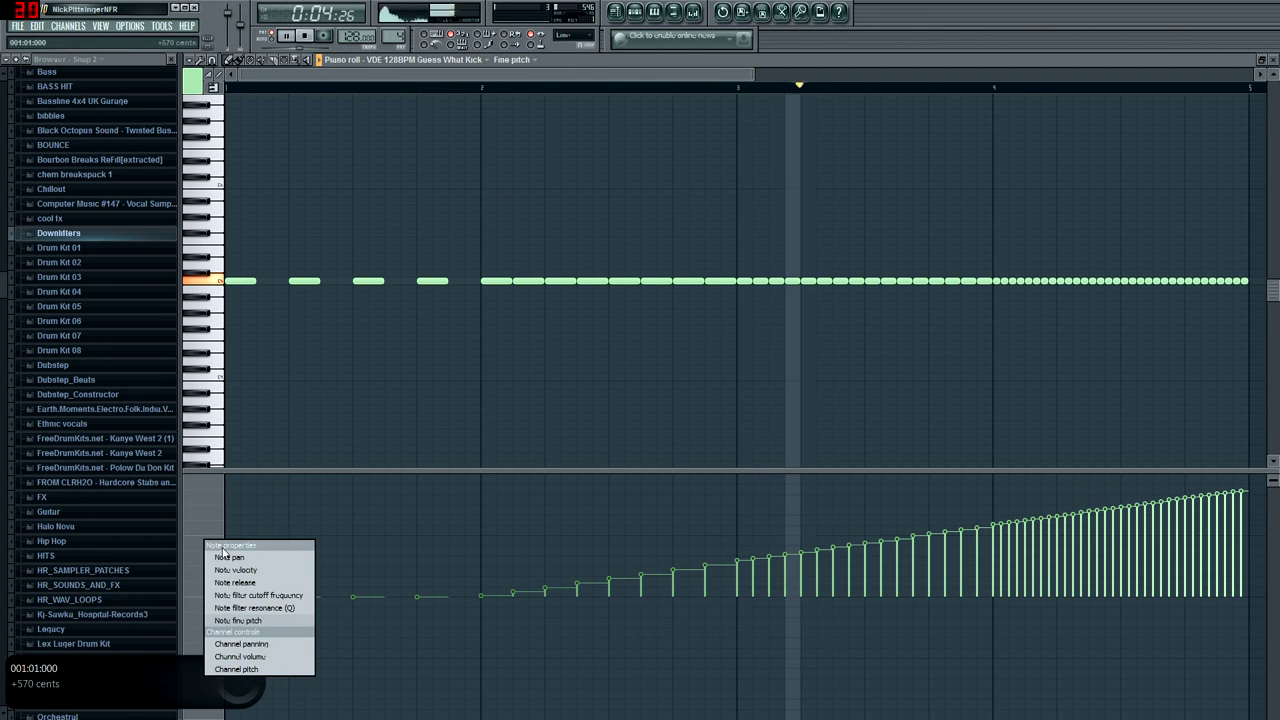
click(240, 542)
drag(814, 606, 229, 600)
click(200, 585)
click(240, 656)
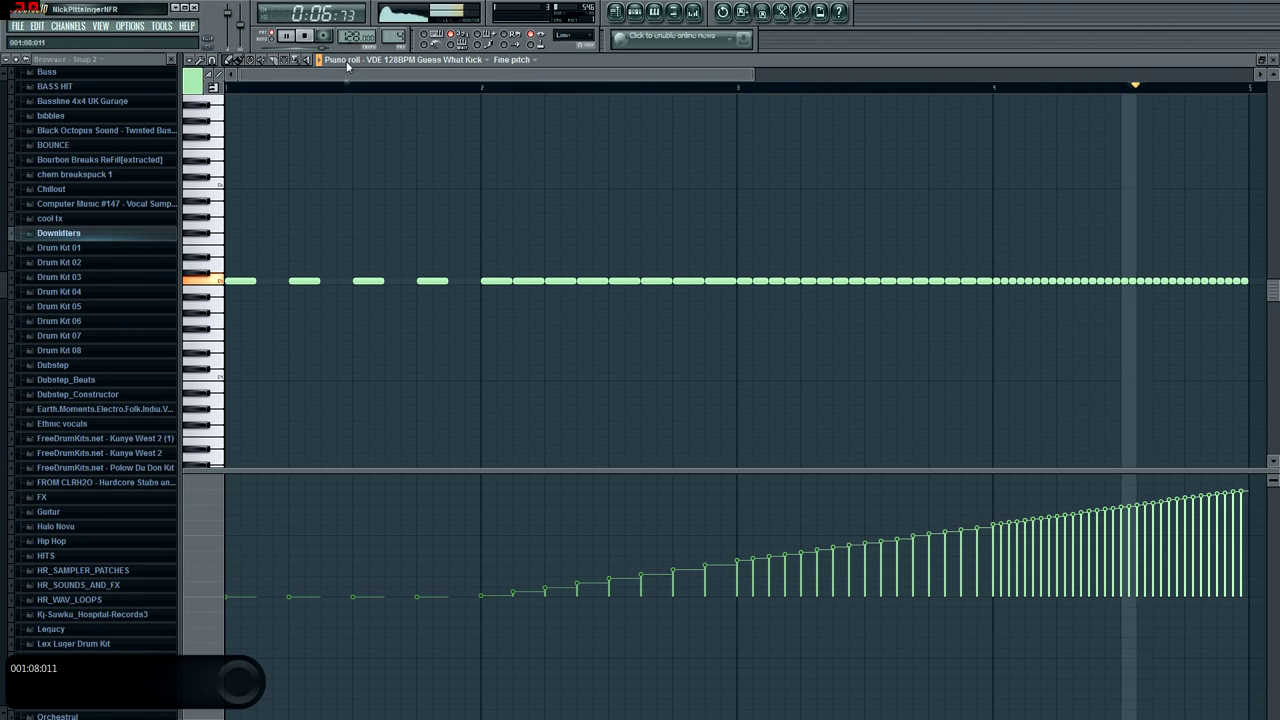
key(space)
Play from bar 2 while drawing one falling negative fine pitch slope in bar 3 and two in bar 4.
click(482, 88)
key(space)
drag(741, 602, 889, 669)
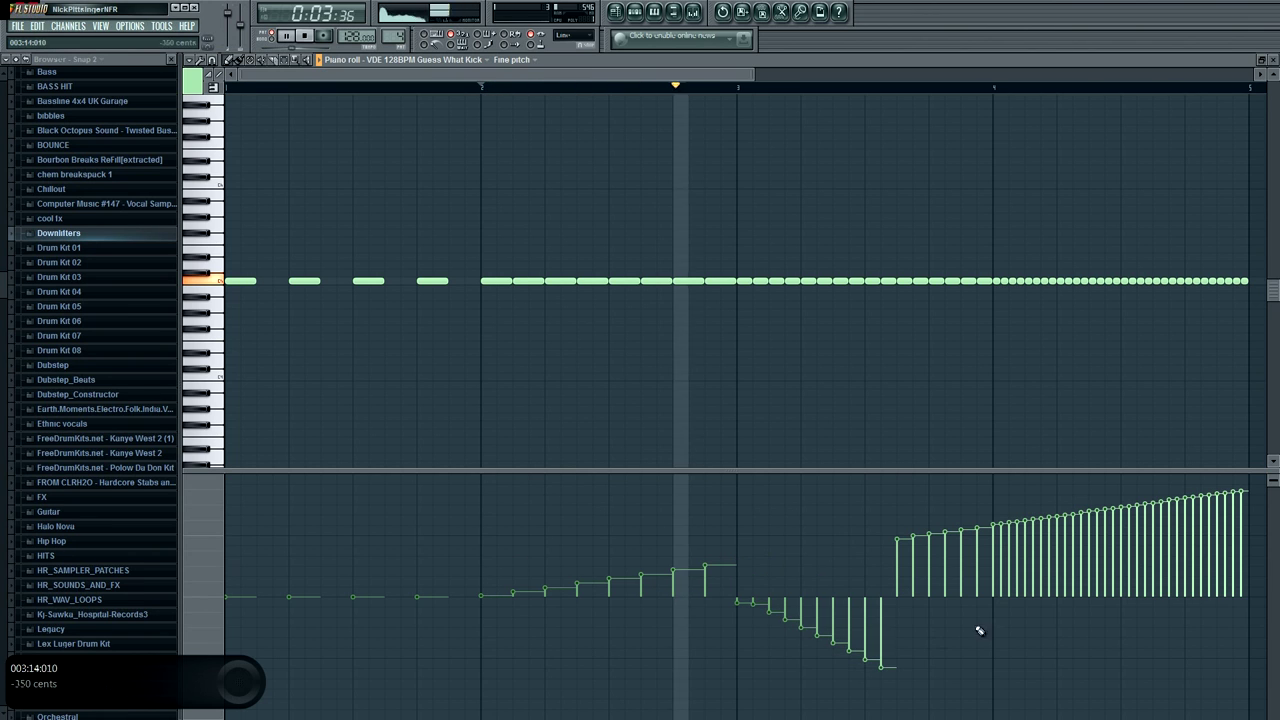
drag(1059, 603, 1123, 662)
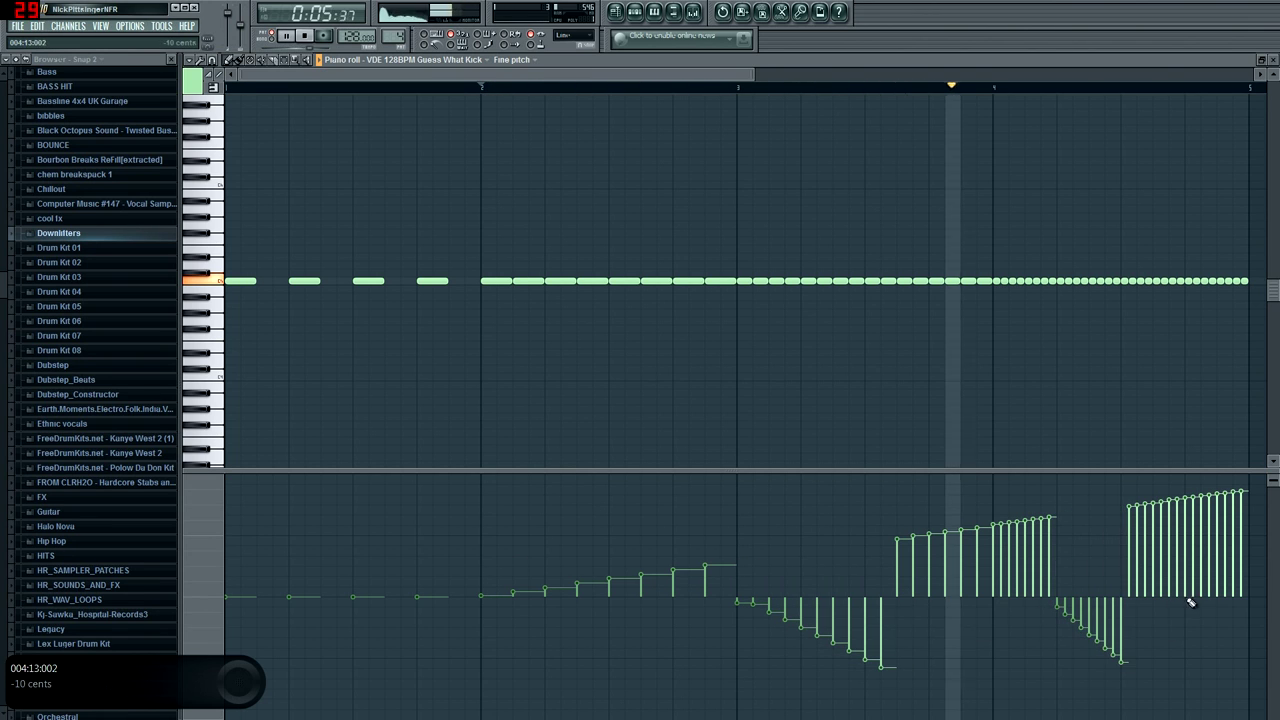
drag(1188, 602, 1246, 656)
key(space)
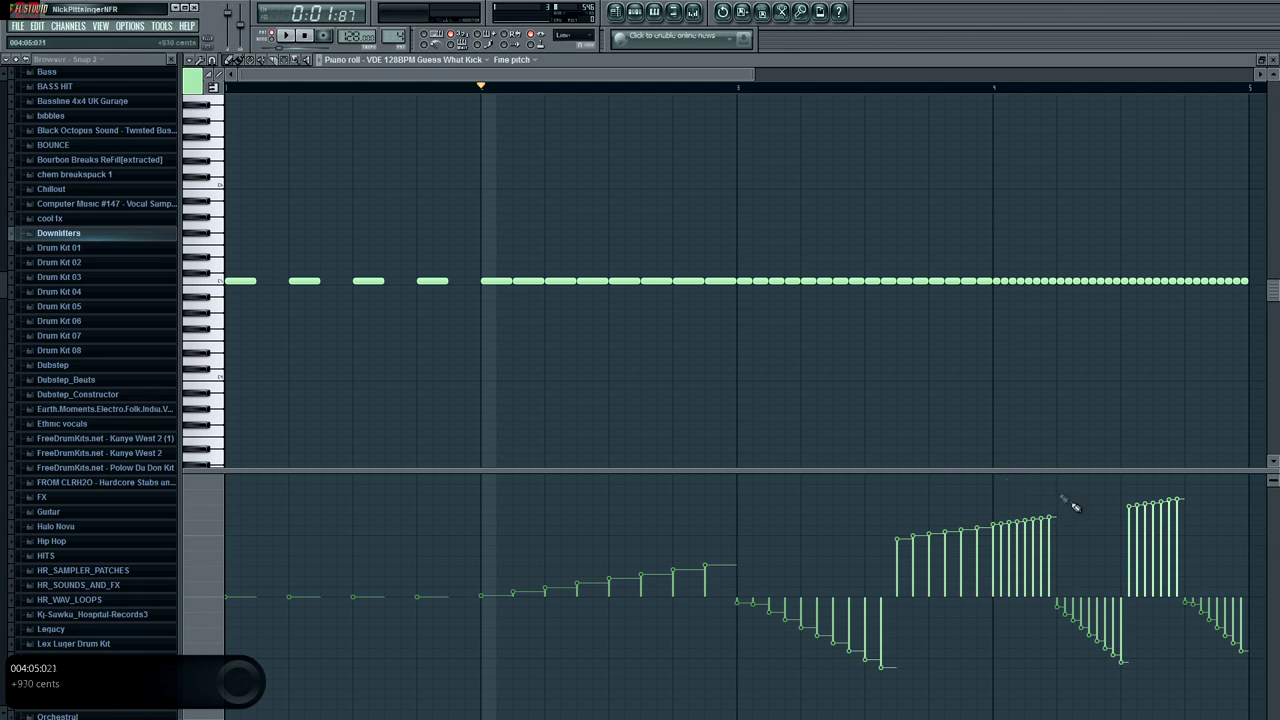
Reset the fine pitch of all the kick notes to roughly zero cents.
click(197, 575)
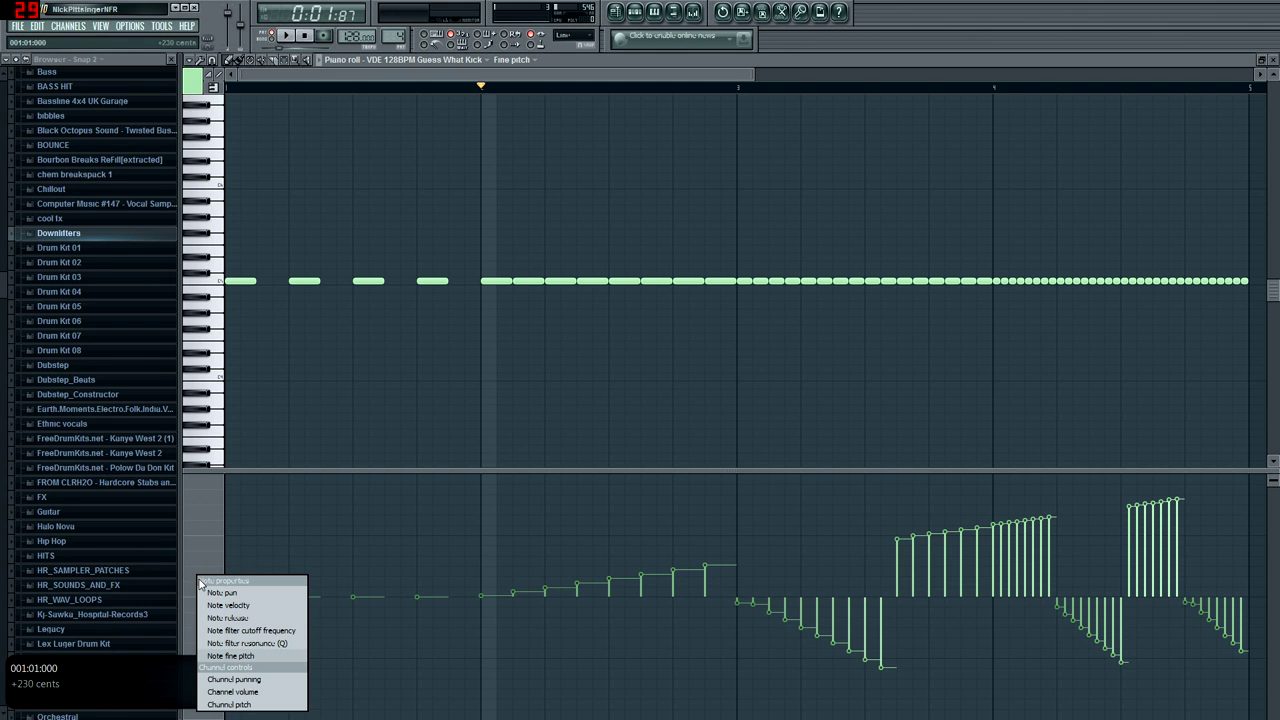
click(407, 556)
mouse_move(1258, 596)
mouse_down()
mouse_move(717, 621)
mouse_move(223, 601)
mouse_up()
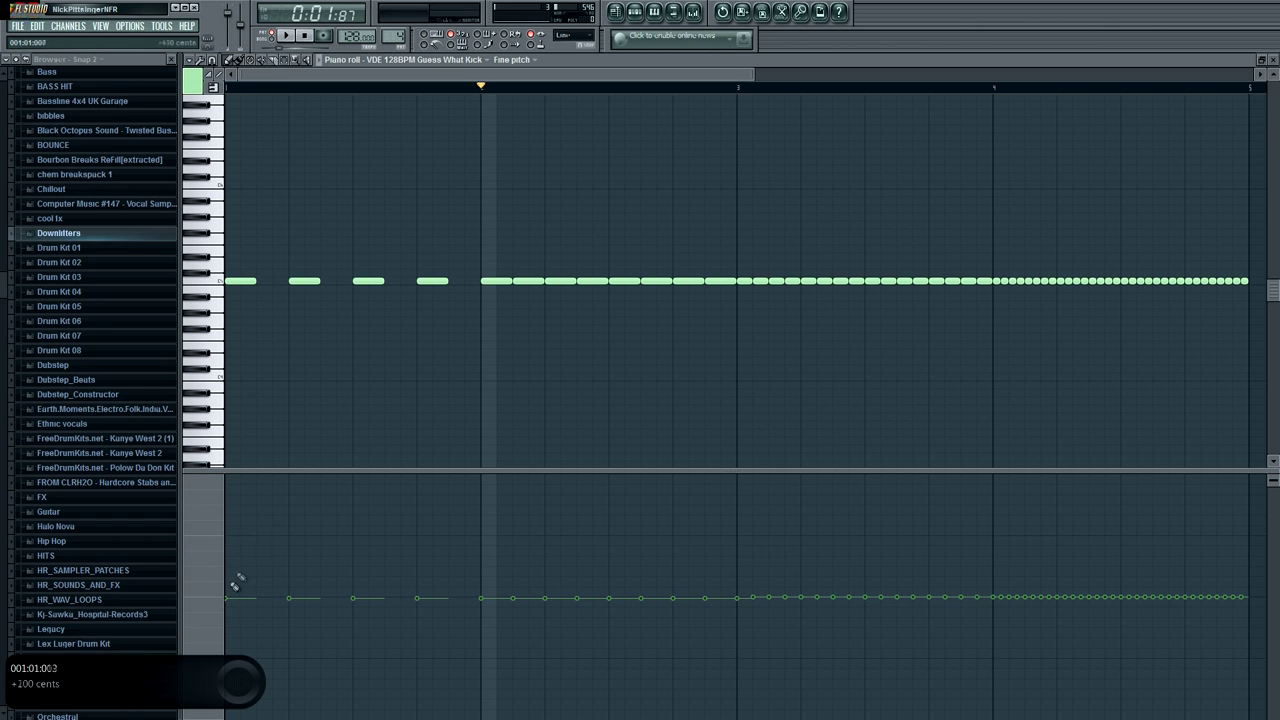
Close the piano roll and trim the last Pattern 4 clip on Track 2 so it ends at bar 9.
click(1273, 59)
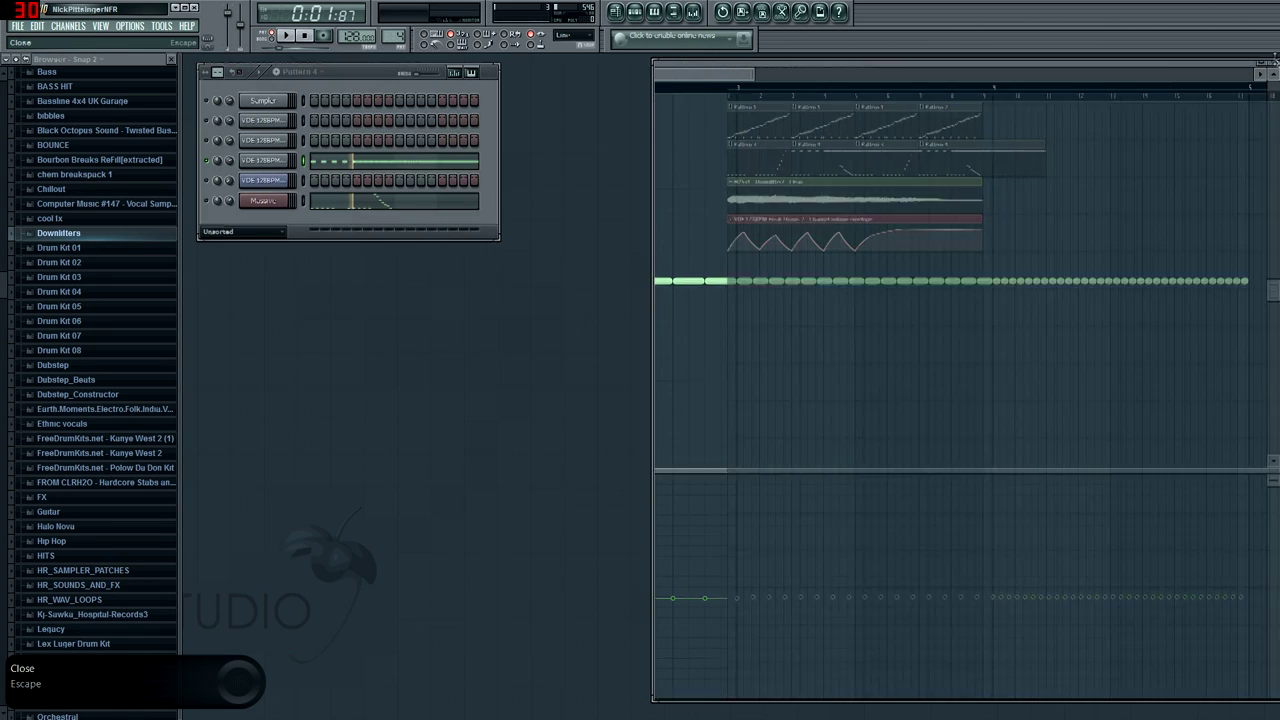
right_click(1015, 150)
click(940, 157)
drag(972, 159, 957, 160)
drag(1043, 145, 977, 146)
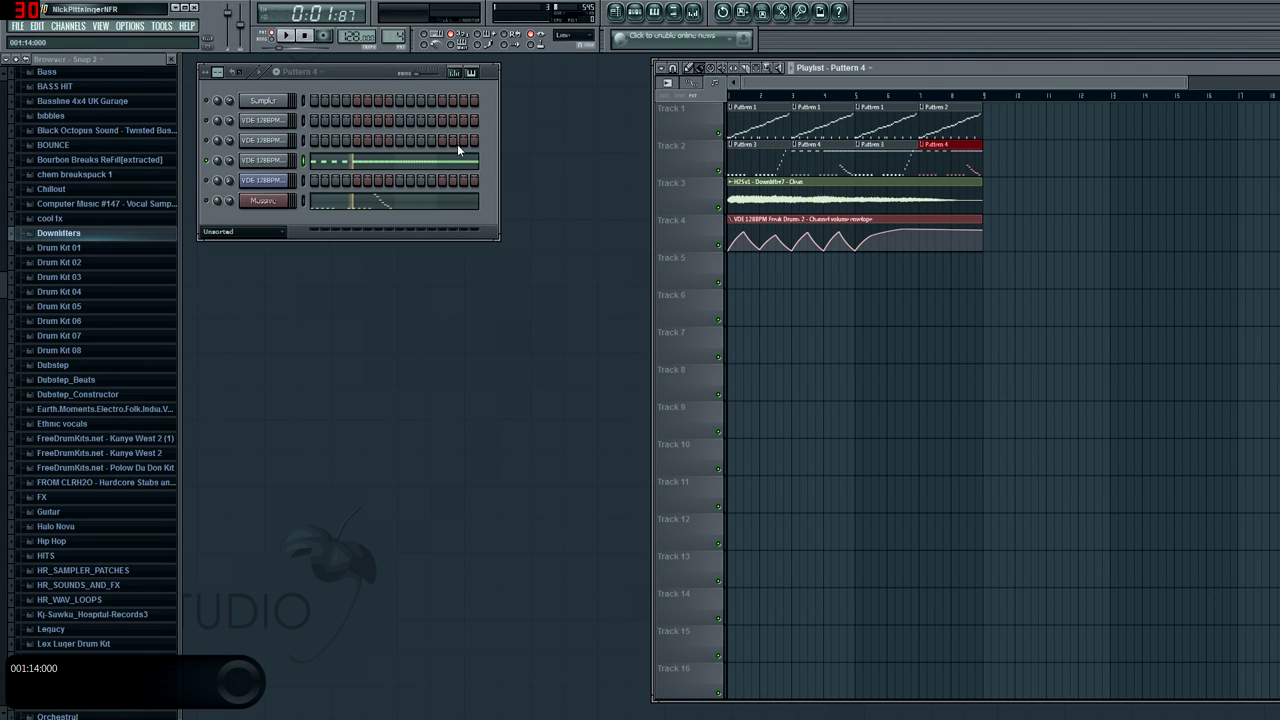
drag(357, 74, 350, 68)
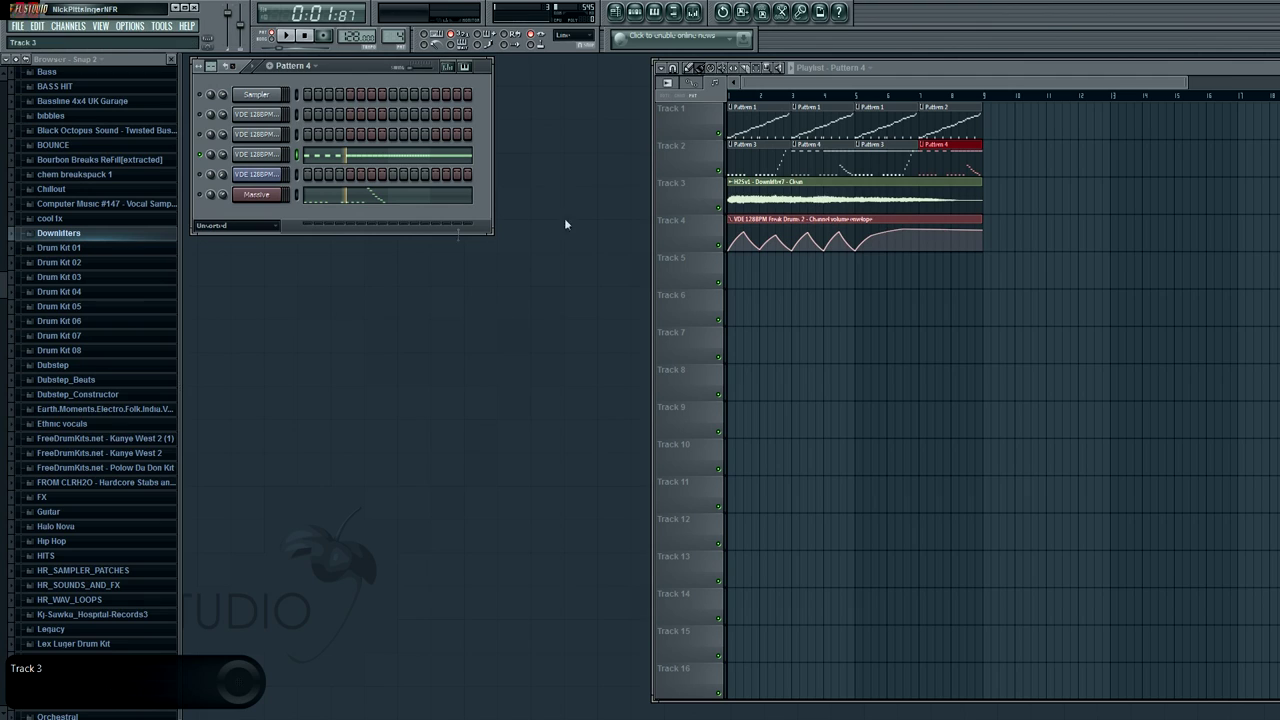
right_click(901, 190)
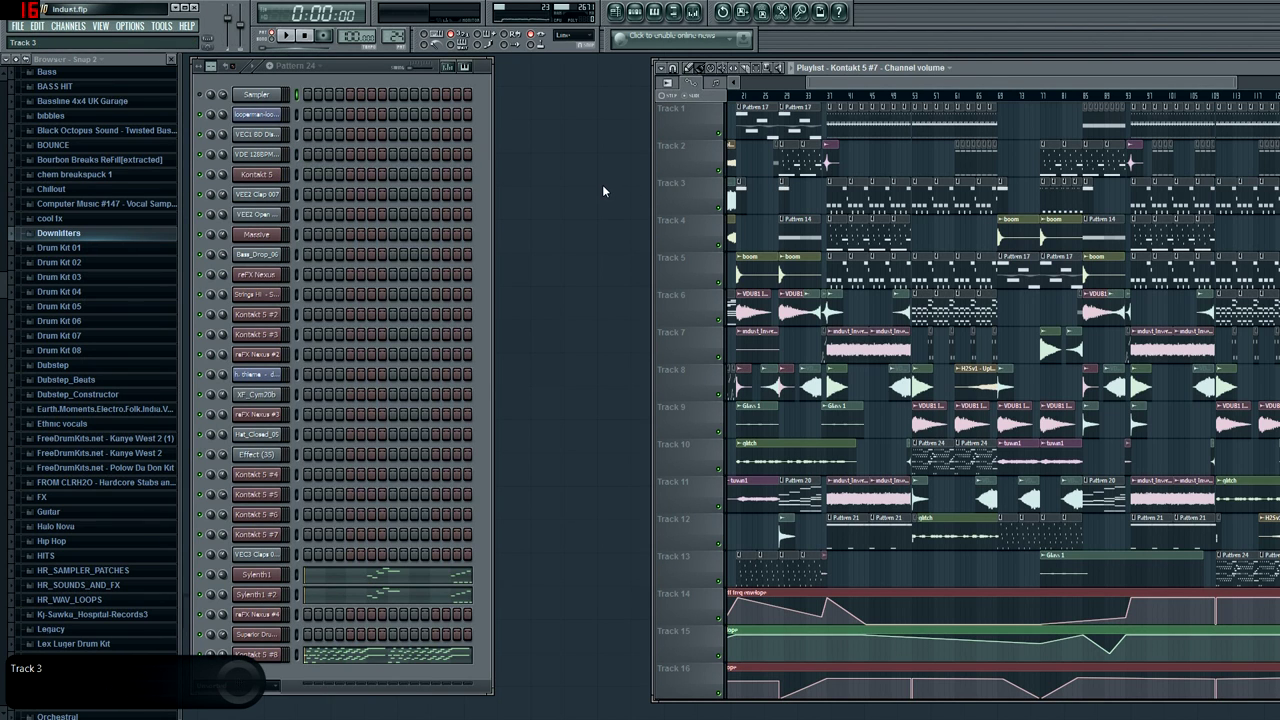
Examine the full song arrangement in the playlist, including its pattern clips, audio clips and automation tracks.
drag(948, 85, 902, 81)
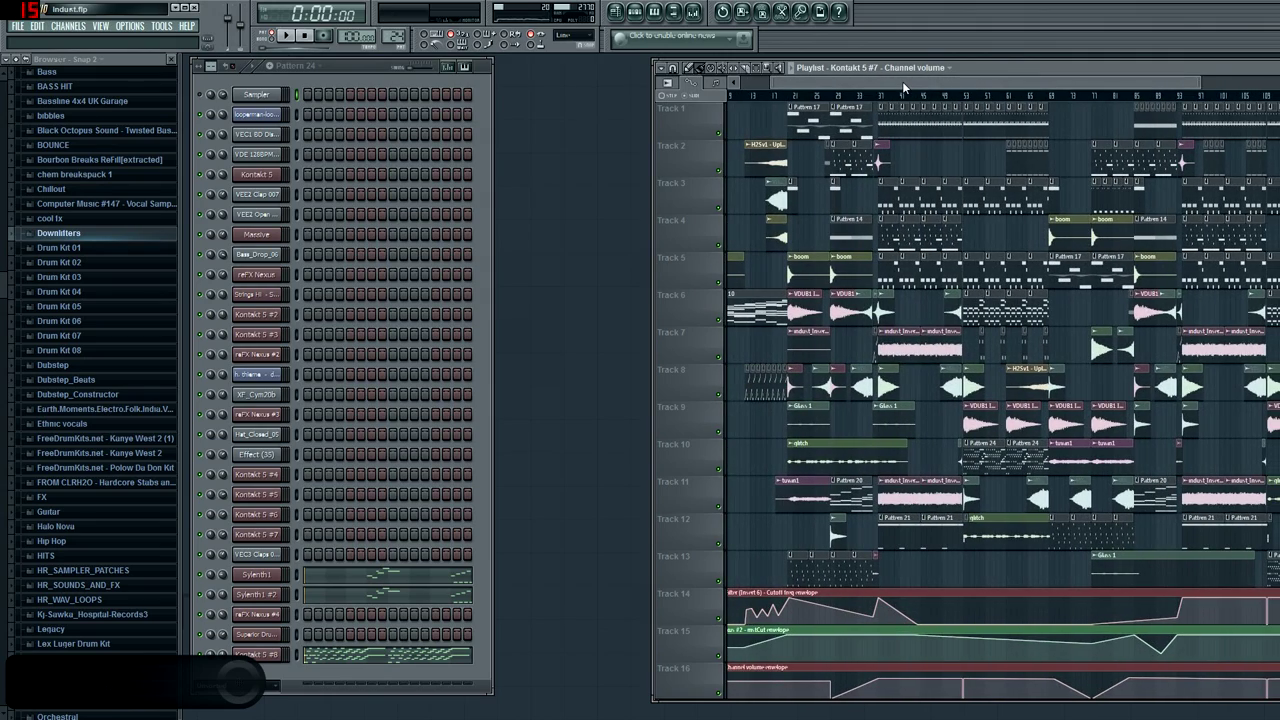
mouse_move(902, 81)
mouse_down()
mouse_move(944, 86)
mouse_move(915, 82)
mouse_up()
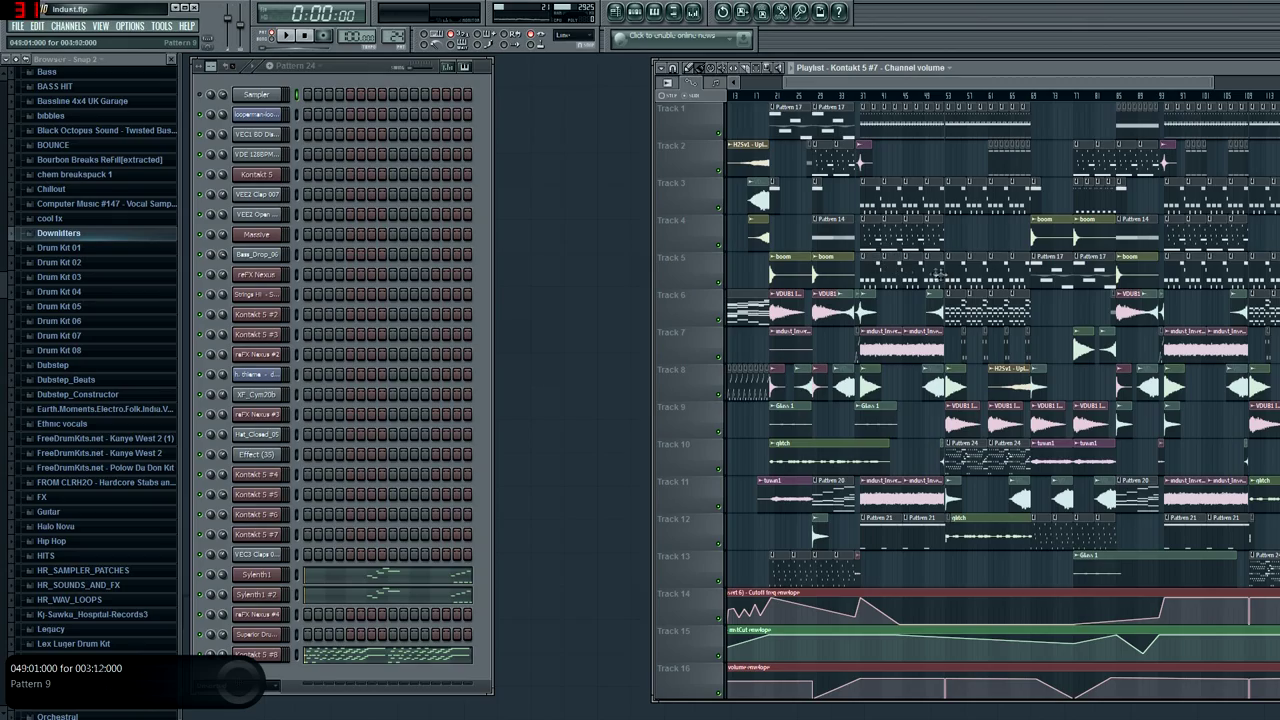
scroll(937, 273, down, 7)
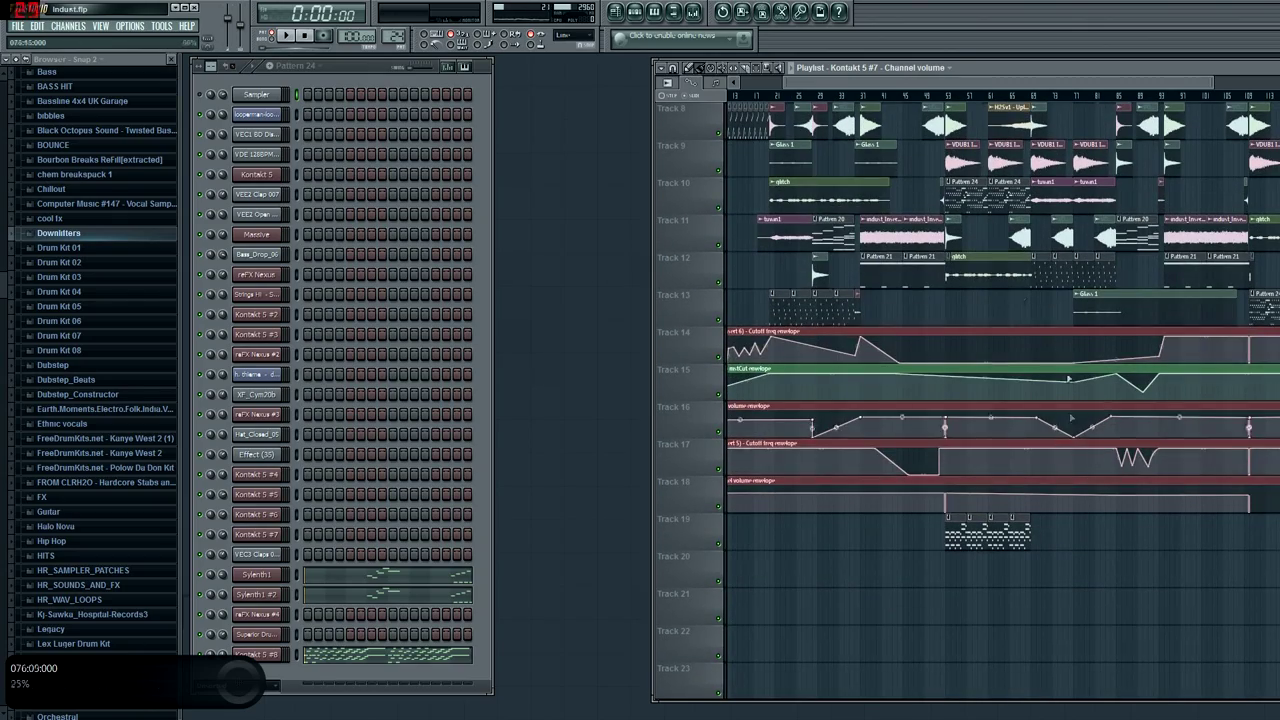
scroll(955, 370, up, 7)
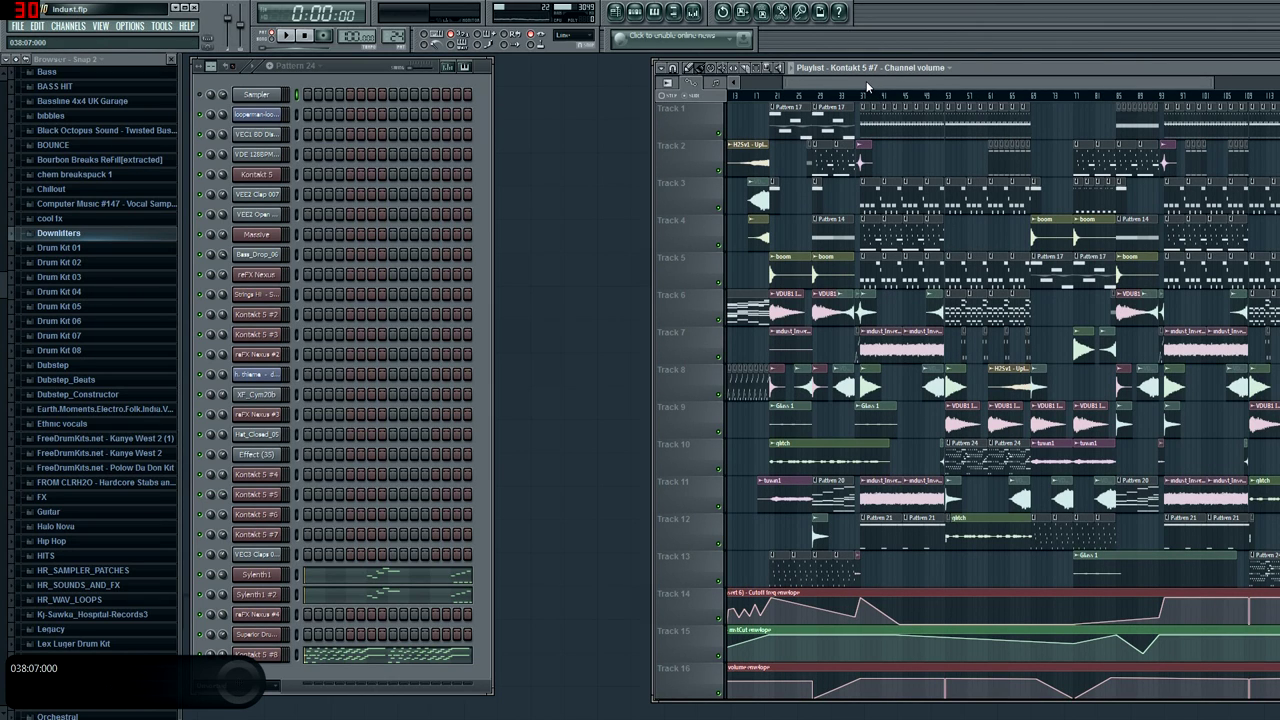
scroll(869, 84, right, 6)
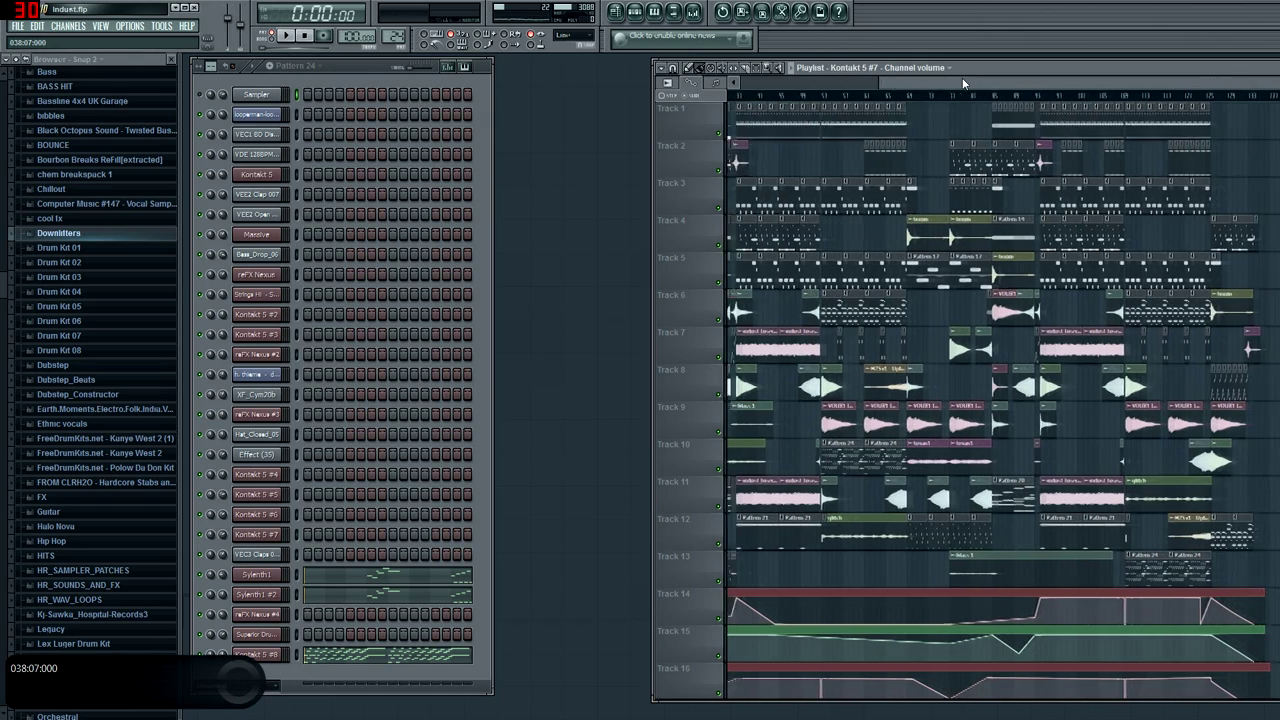
drag(963, 84, 842, 83)
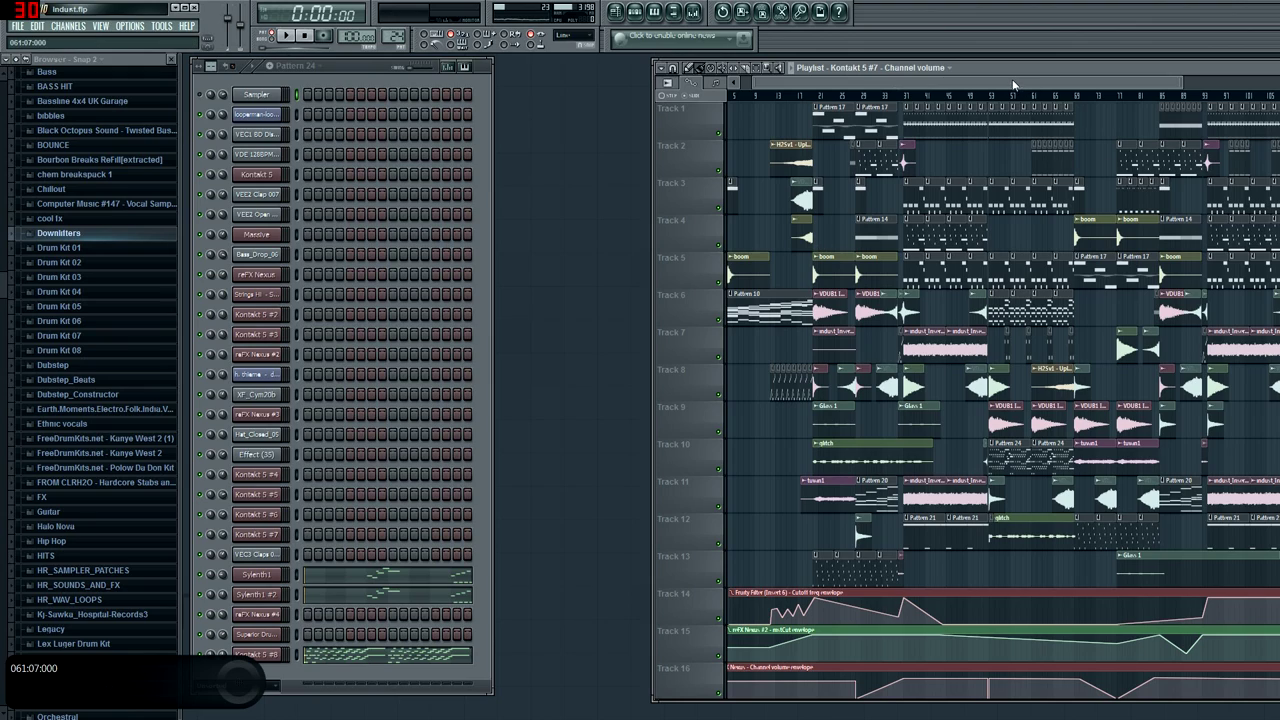
drag(1013, 85, 1048, 68)
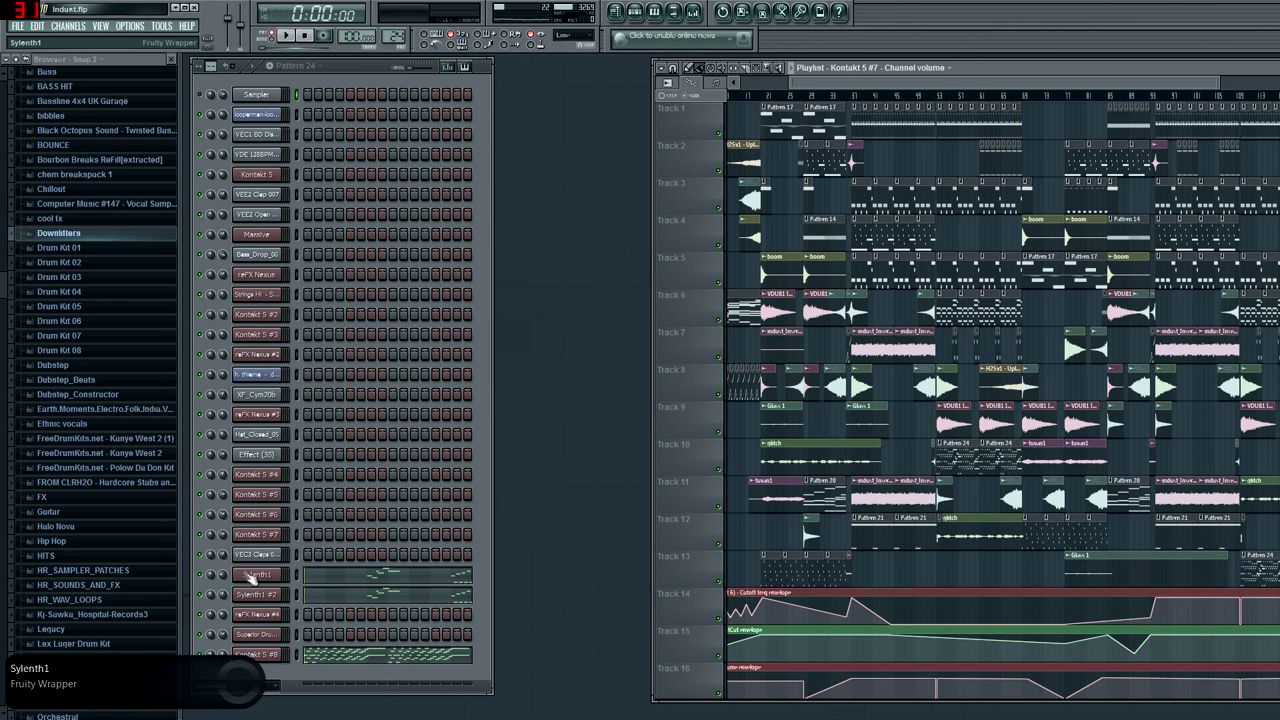
Solo the Kontakt 5 #8 channel and play a short part of Pattern 24, stopping playback.
right_click(202, 571)
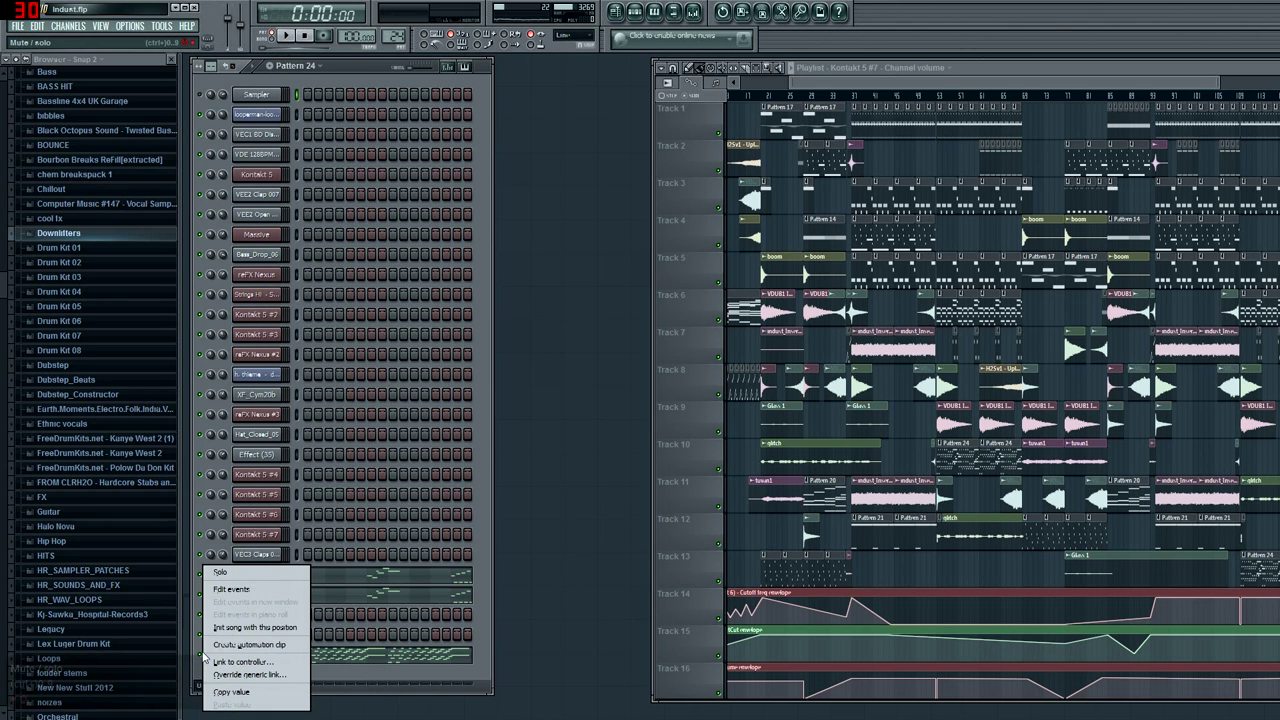
click(413, 669)
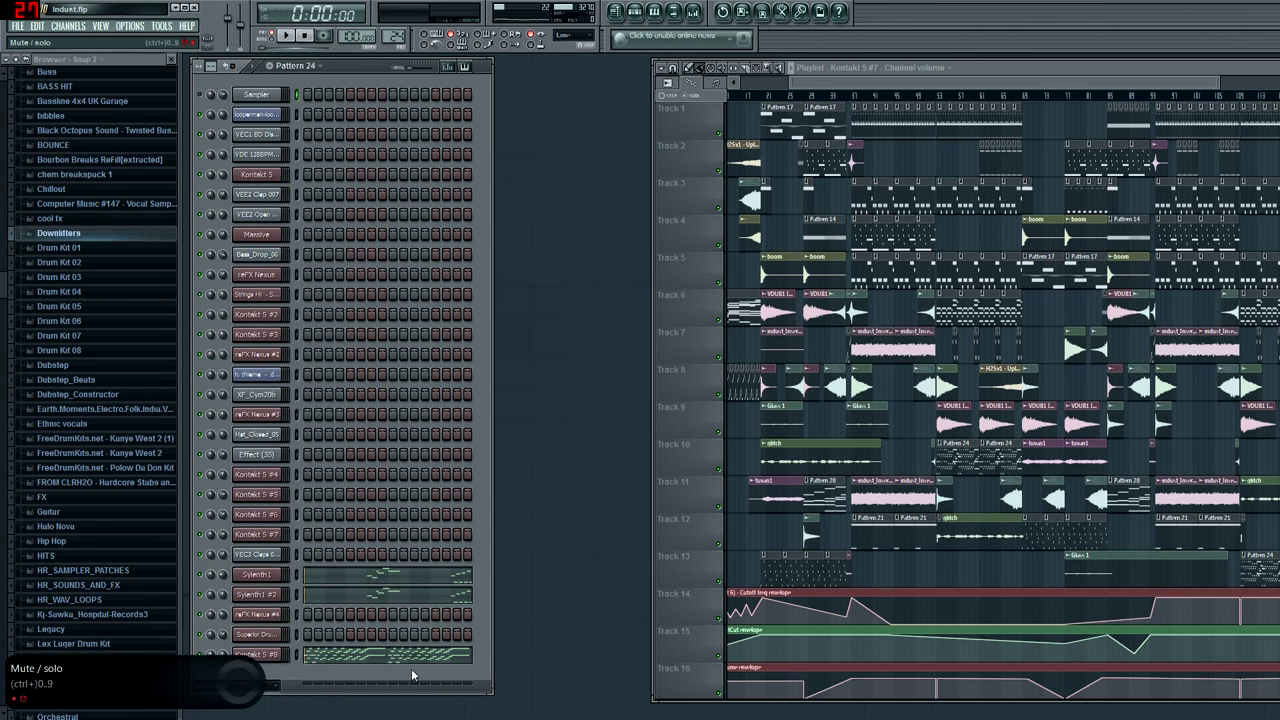
right_click(202, 660)
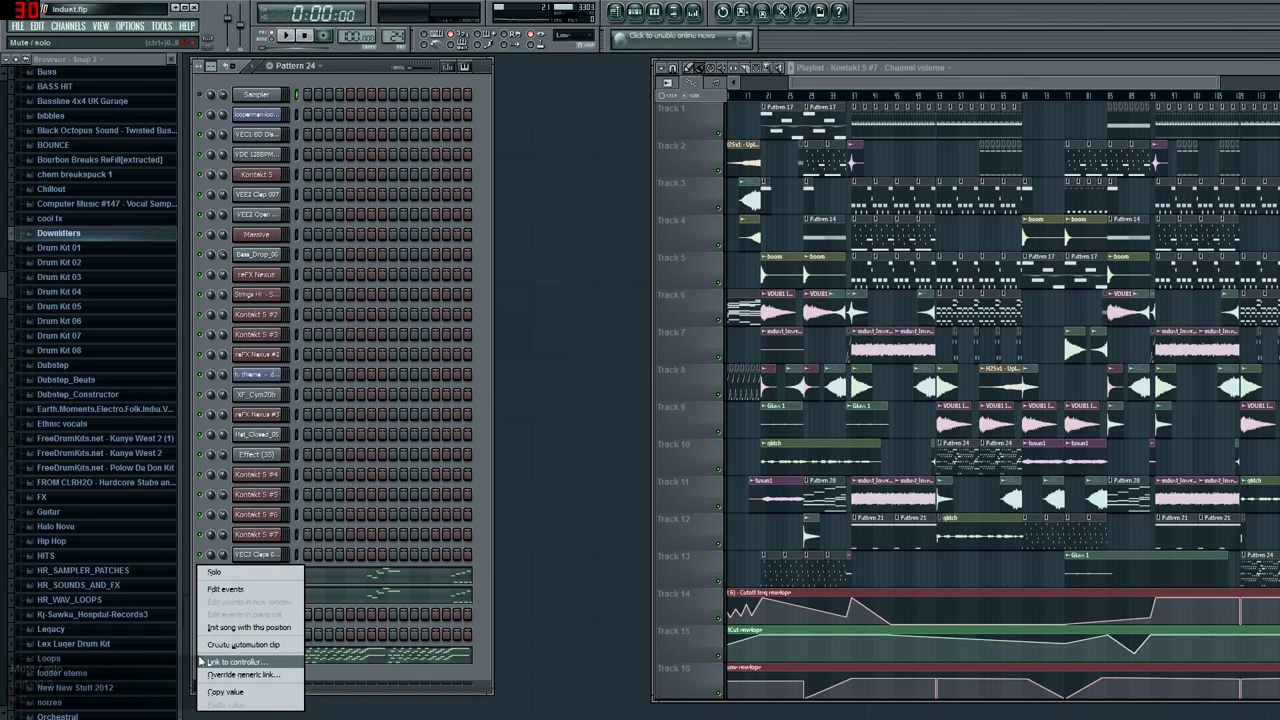
click(230, 572)
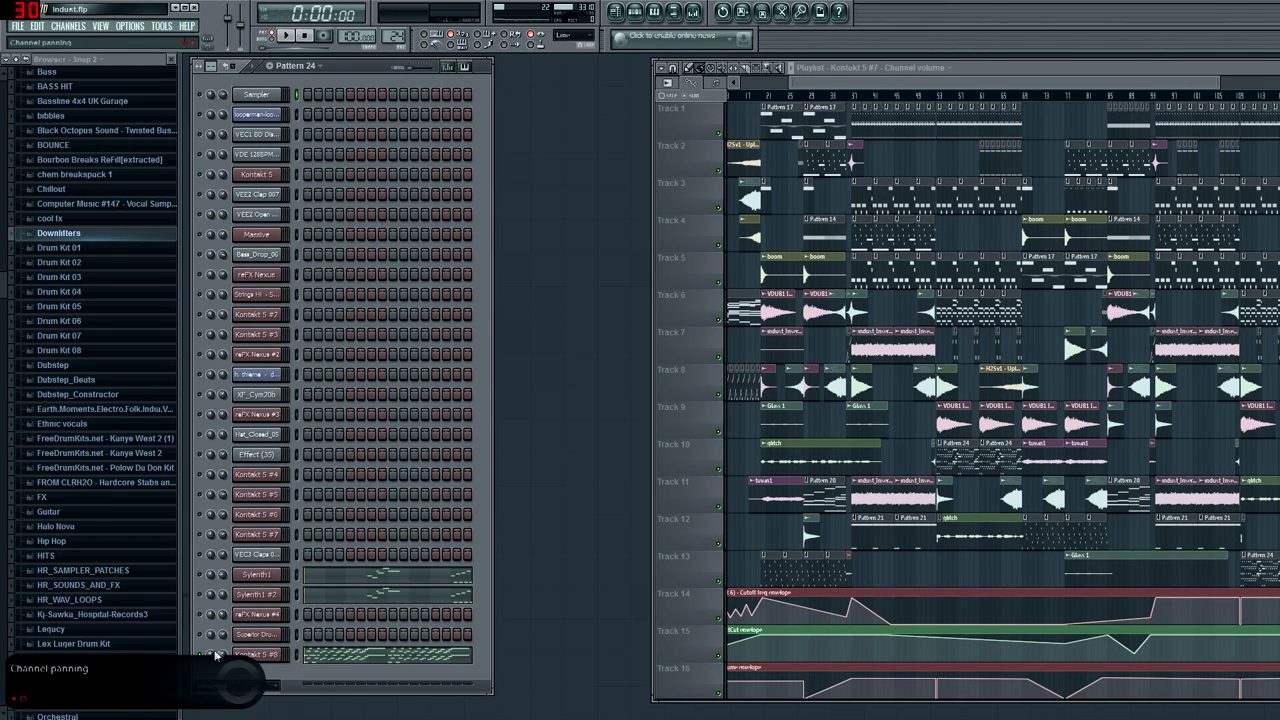
click(288, 36)
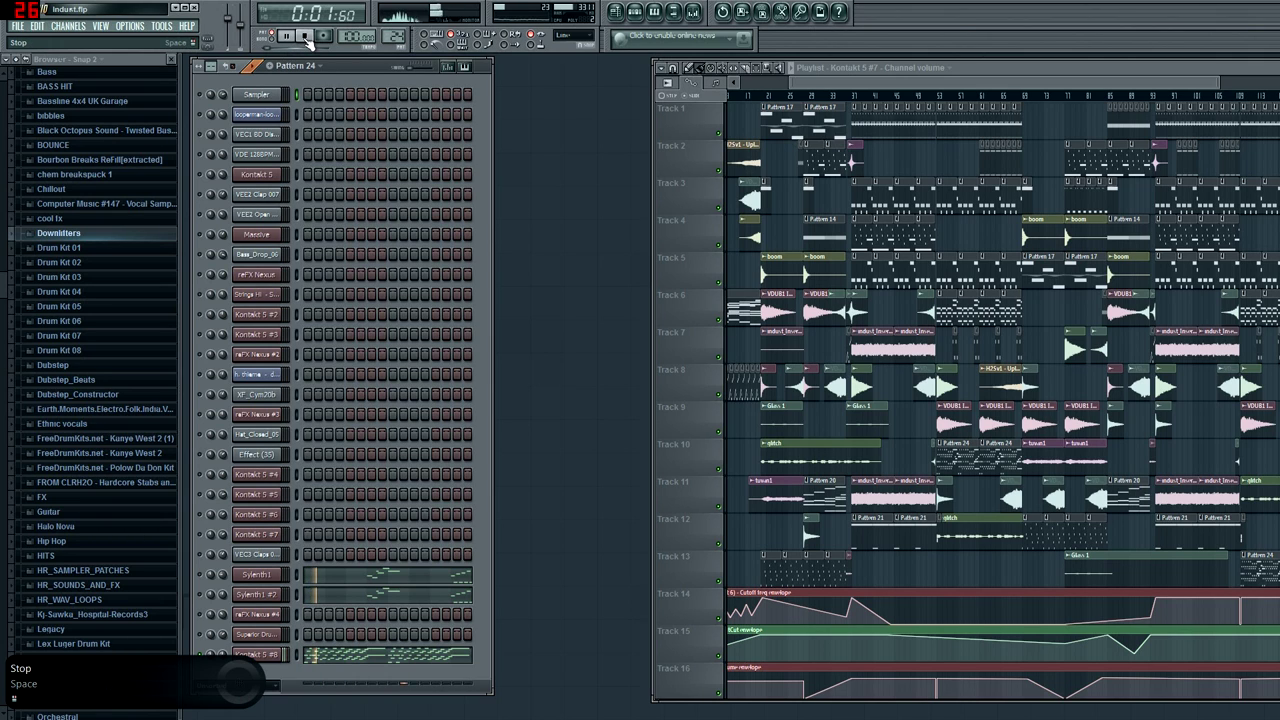
click(305, 36)
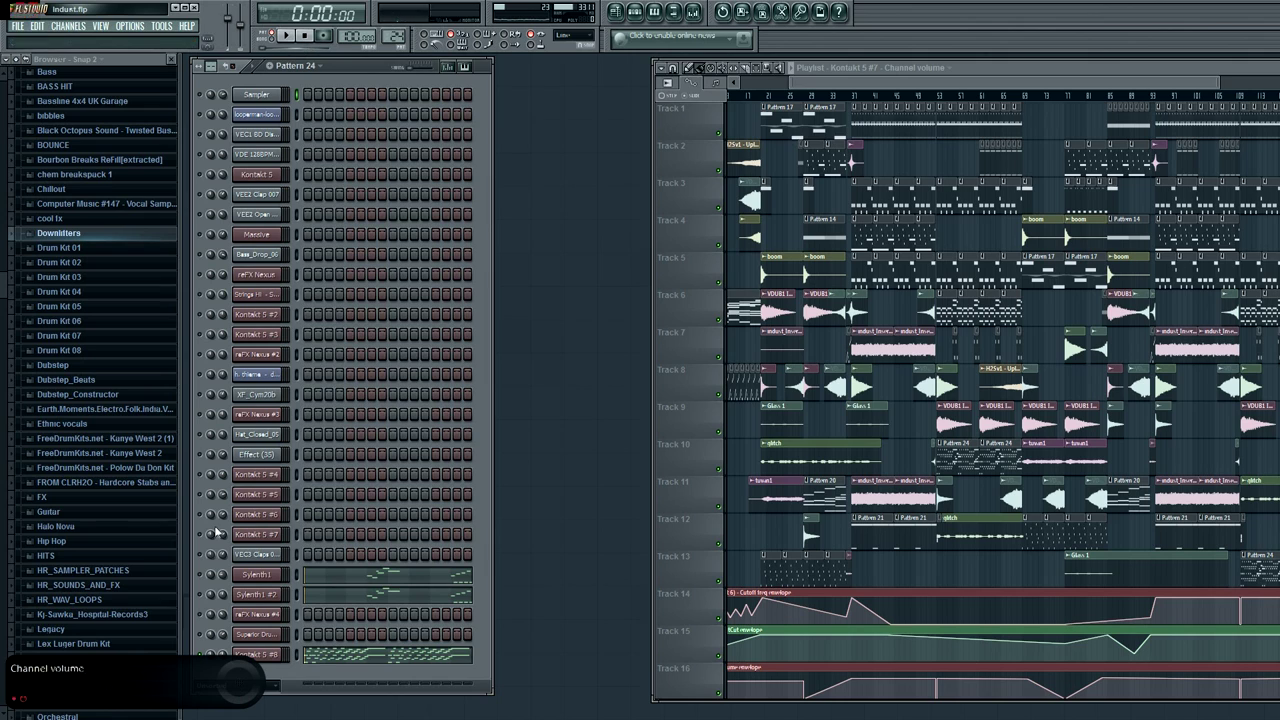
Mute Kontakt 5 #8, enable Sylenth1 and Sylenth1 #2, and play a short part of Pattern 24.
click(202, 655)
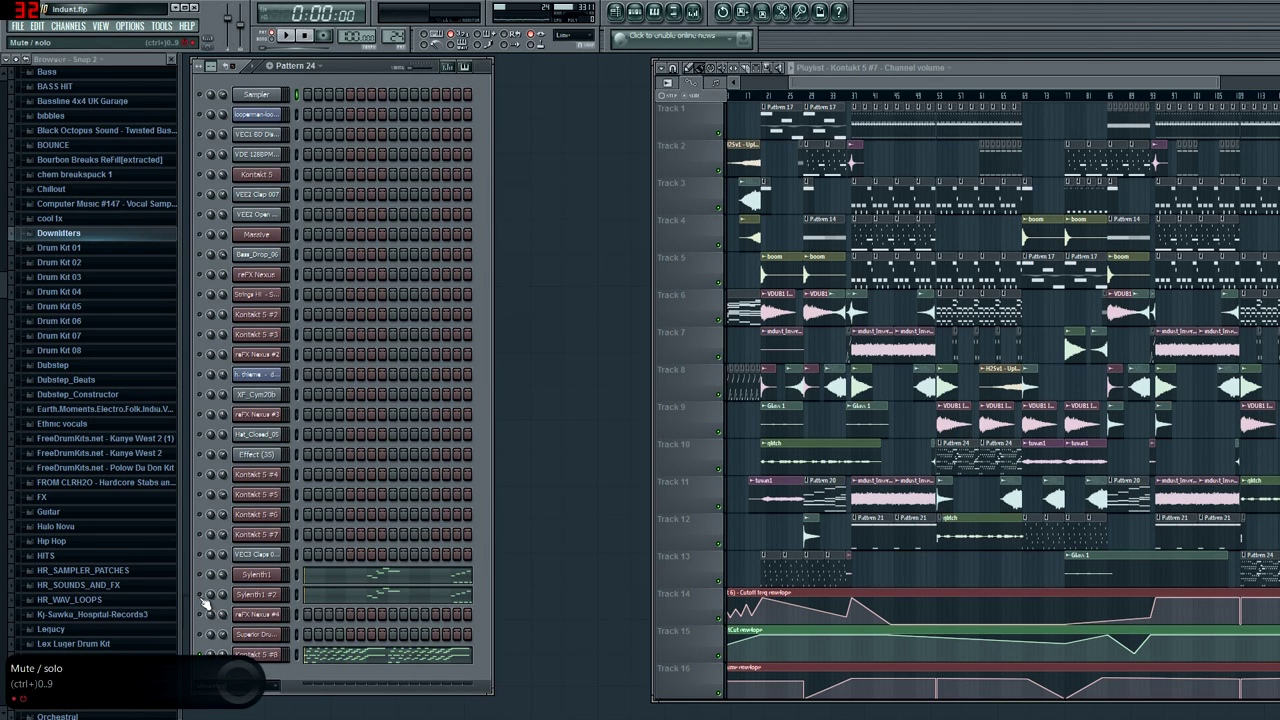
click(286, 36)
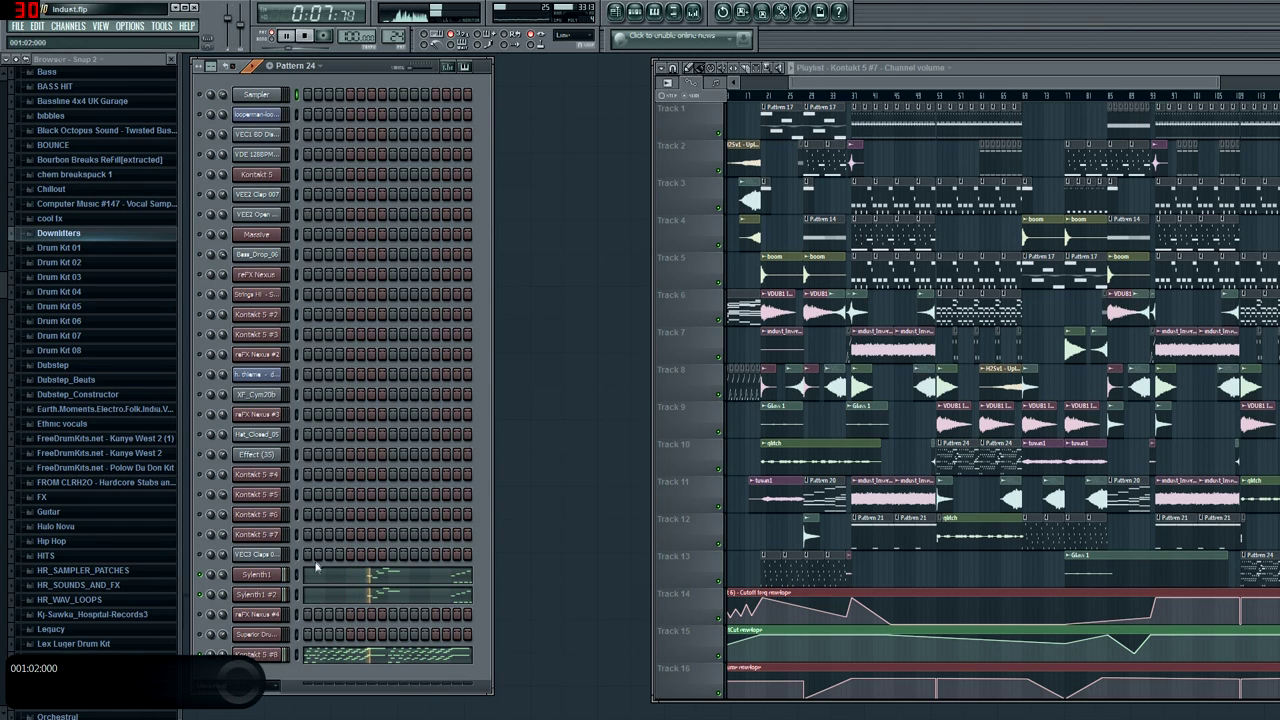
click(306, 37)
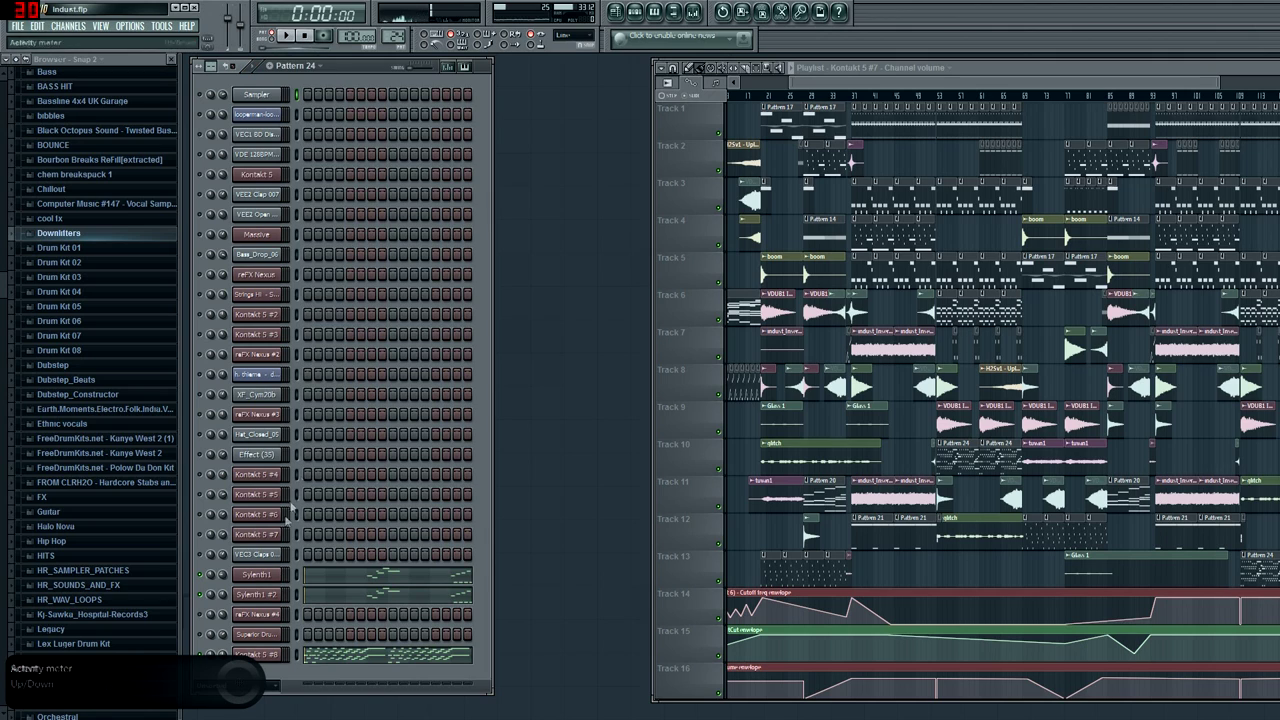
View the Sylenth1 and Kontakt 5 #4 instruments, close the Kontakt window, and shift its channel settings beside the channel list.
click(258, 575)
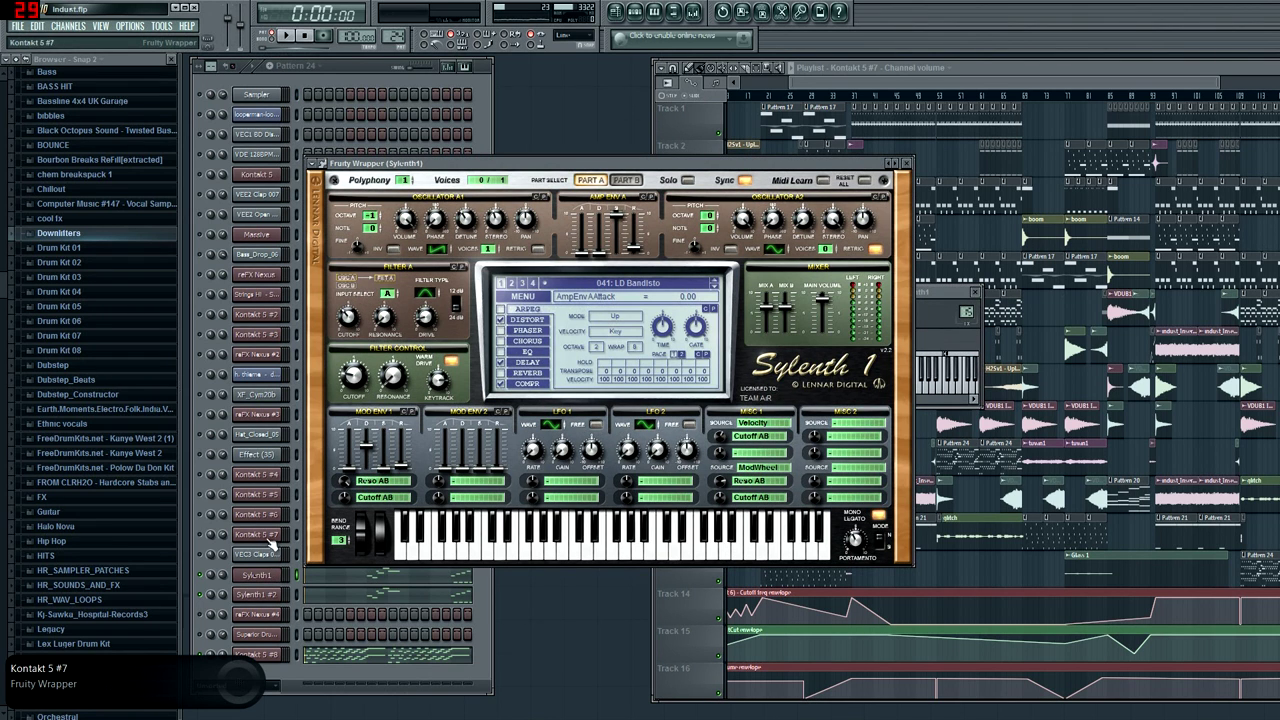
click(274, 478)
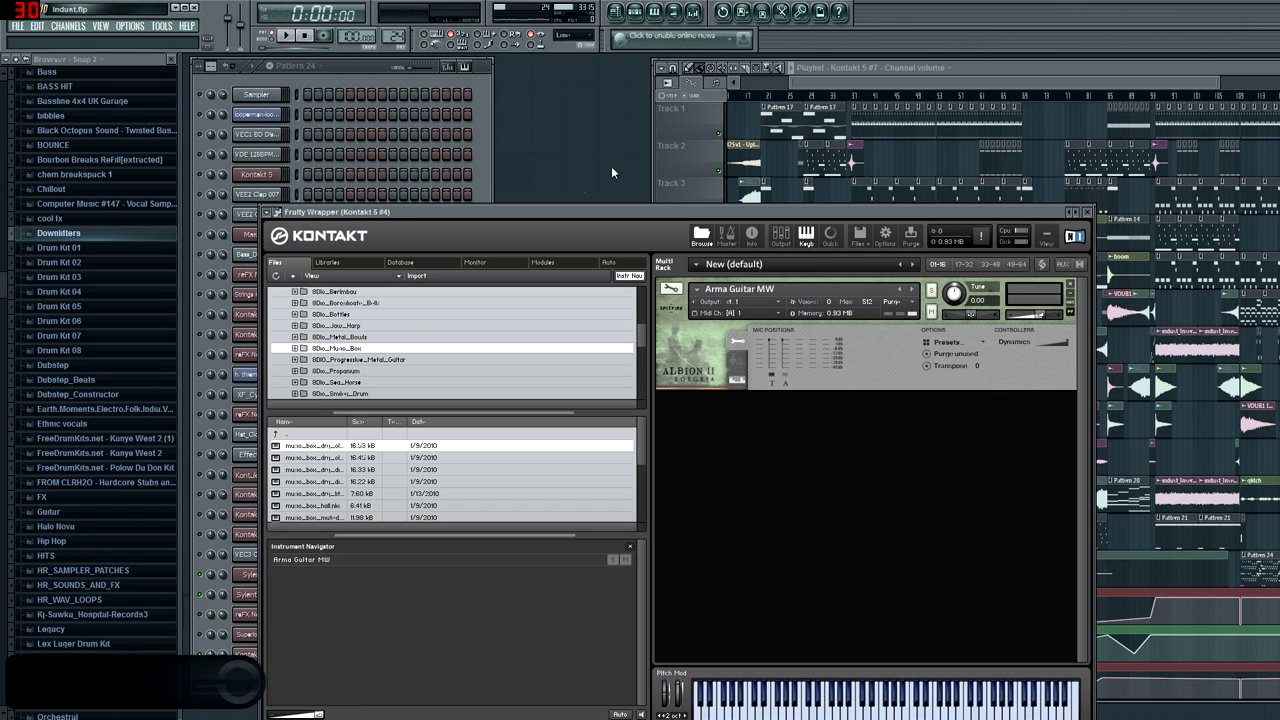
click(1088, 212)
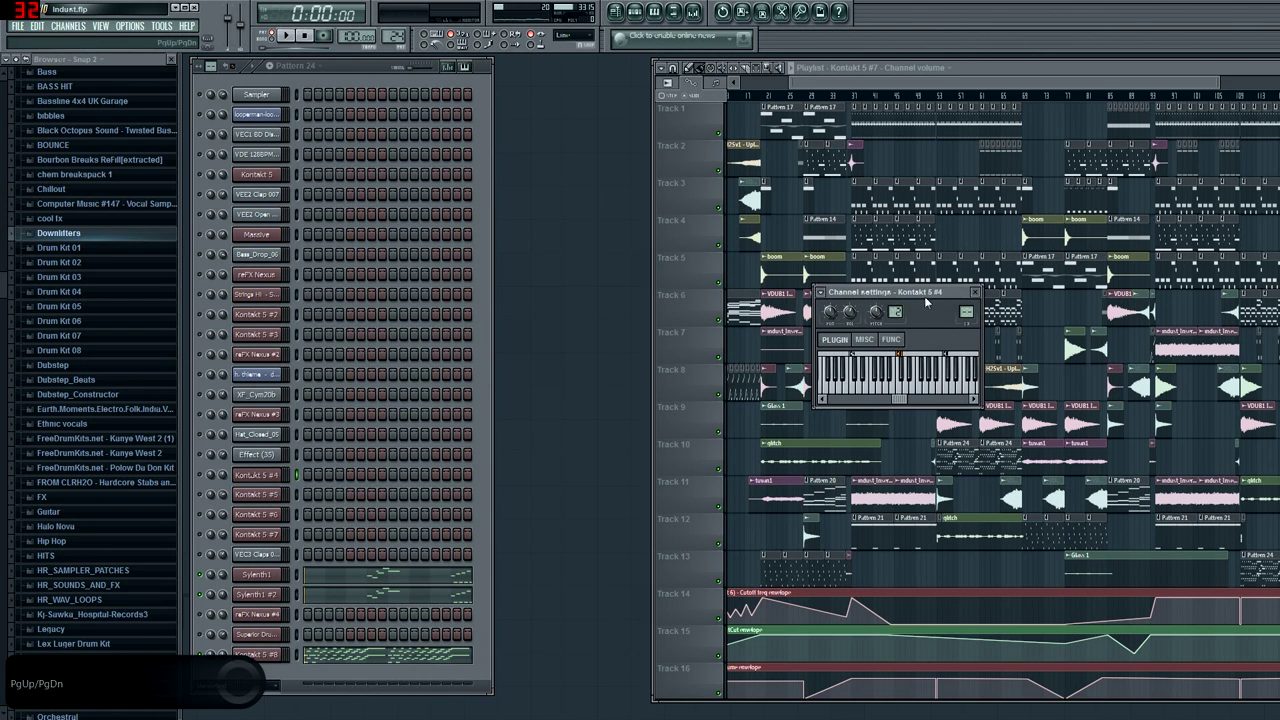
drag(924, 296, 657, 272)
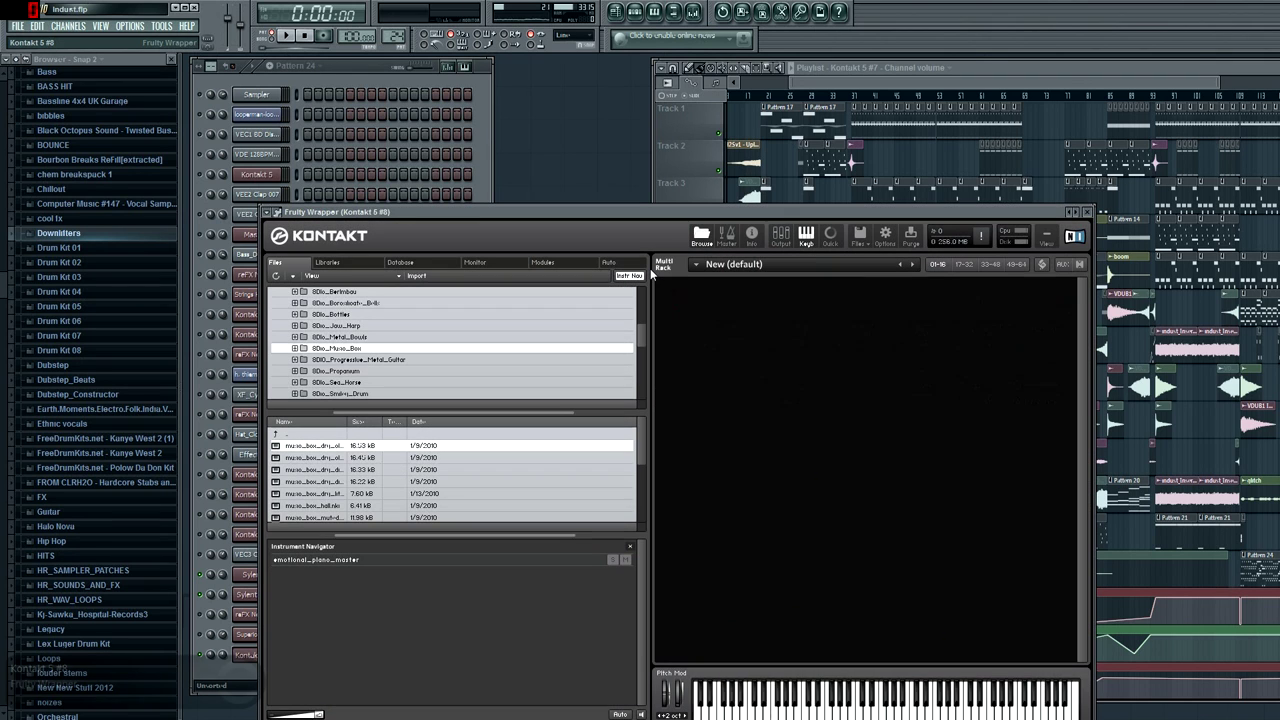
Close the Kontakt 5 #8 instrument window and route its channel to mixer track Insert 15, showing that track in the mixer.
click(1092, 216)
drag(654, 265, 613, 246)
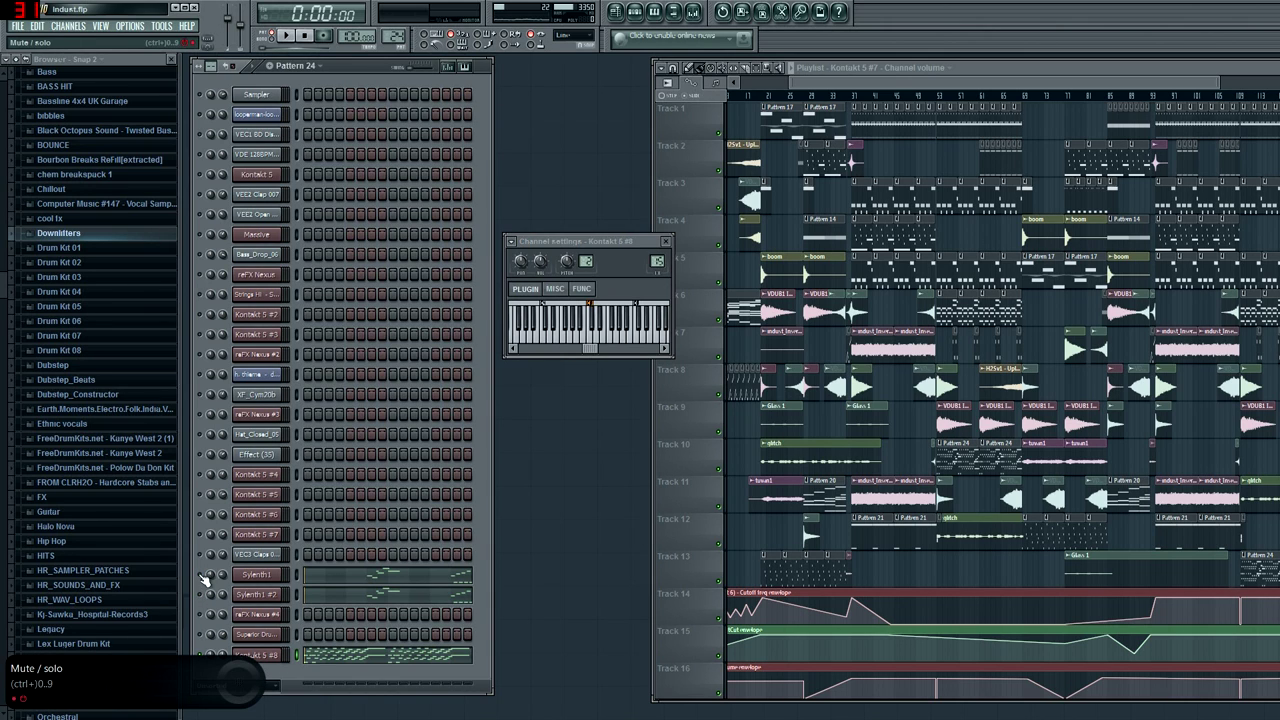
drag(620, 245, 633, 230)
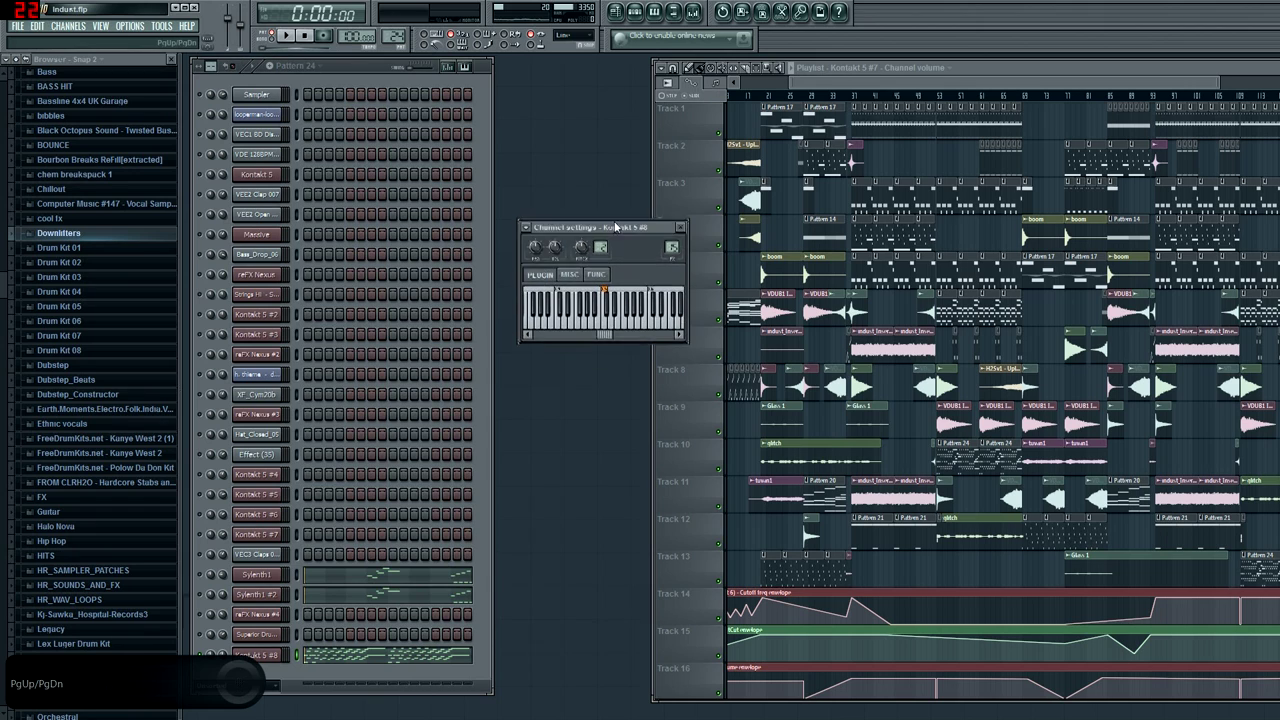
double_click(674, 247)
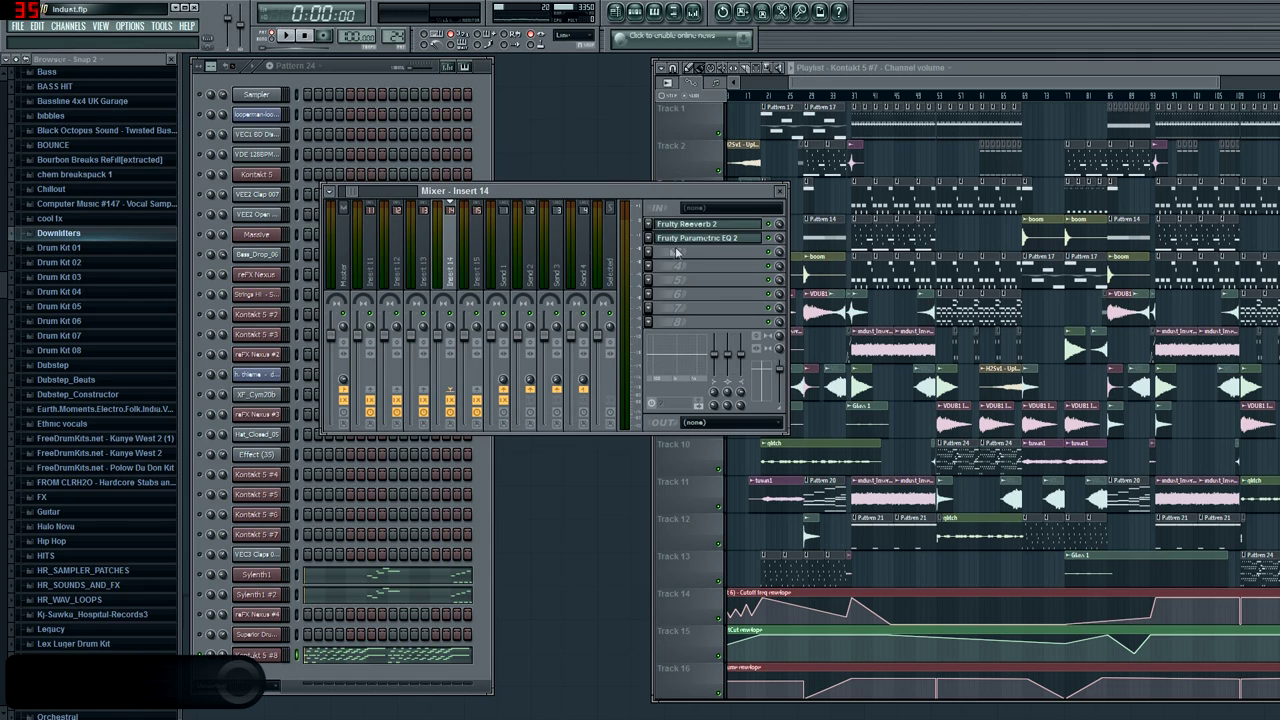
click(780, 191)
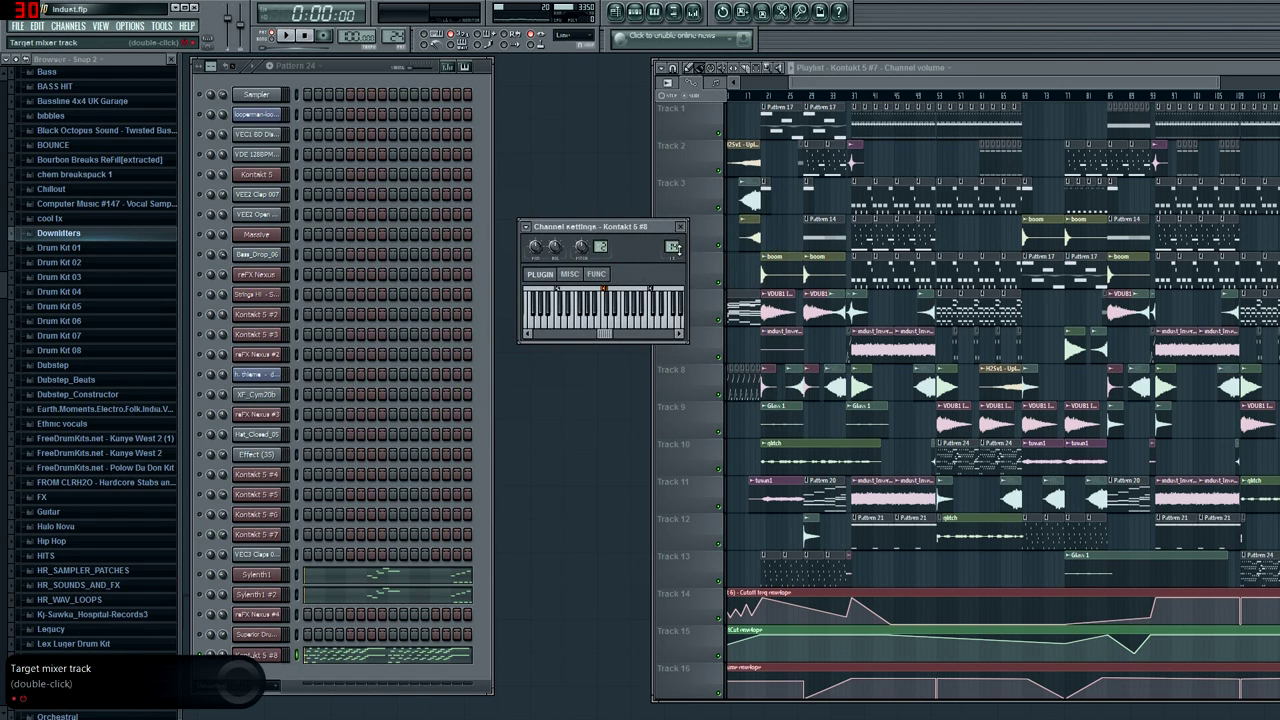
double_click(674, 247)
drag(674, 247, 674, 241)
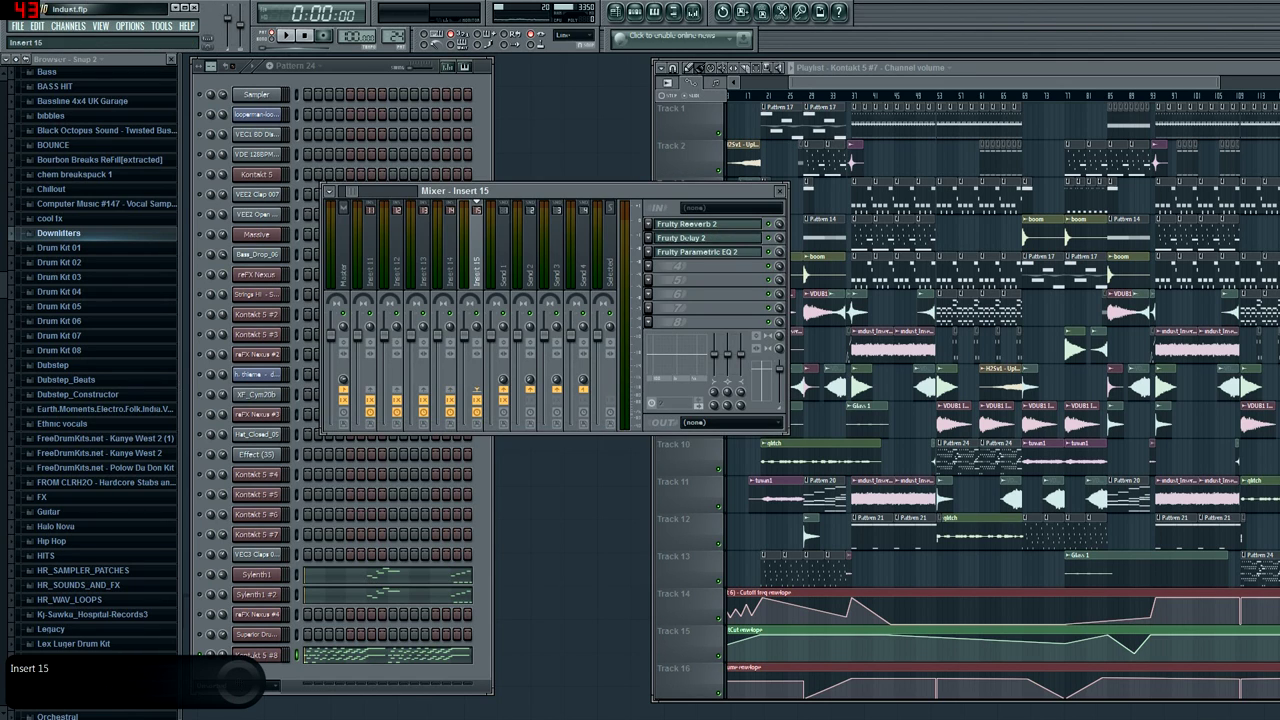
View the Fruity Reeverb 2, Fruity Delay 2 and Fruity Parametric EQ 2 effects on Insert 15, closing each one.
click(712, 228)
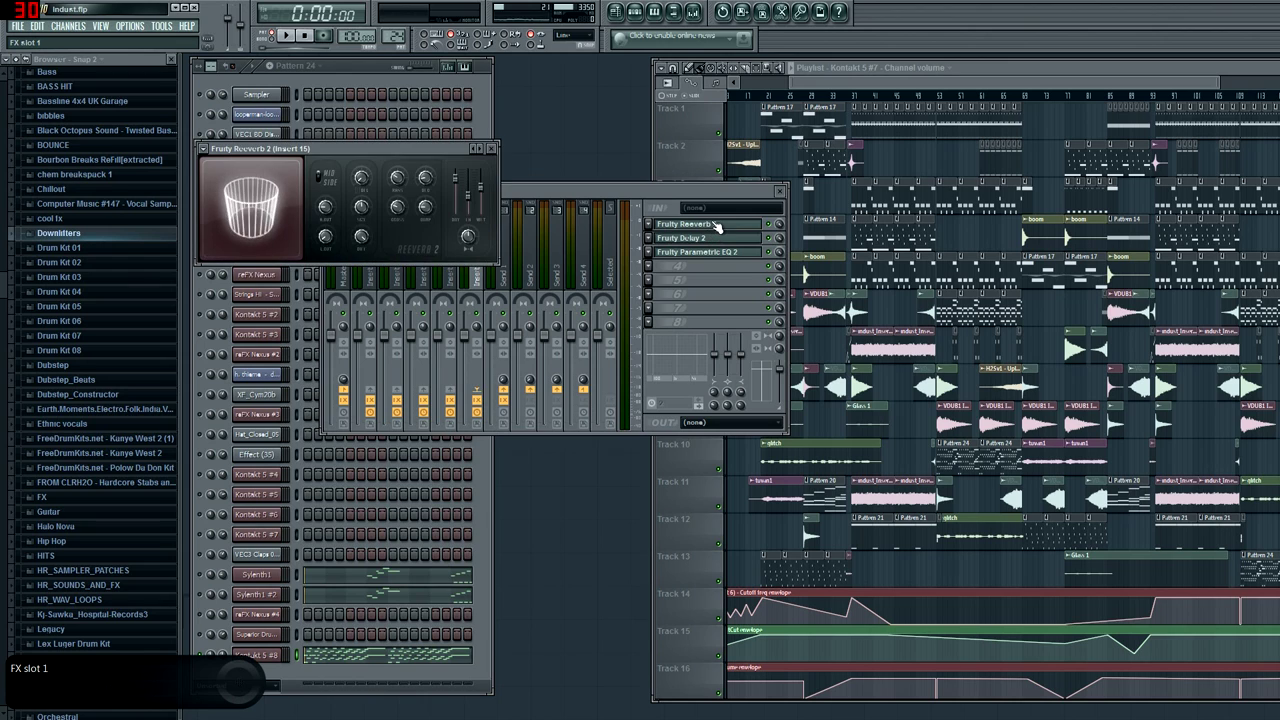
click(716, 240)
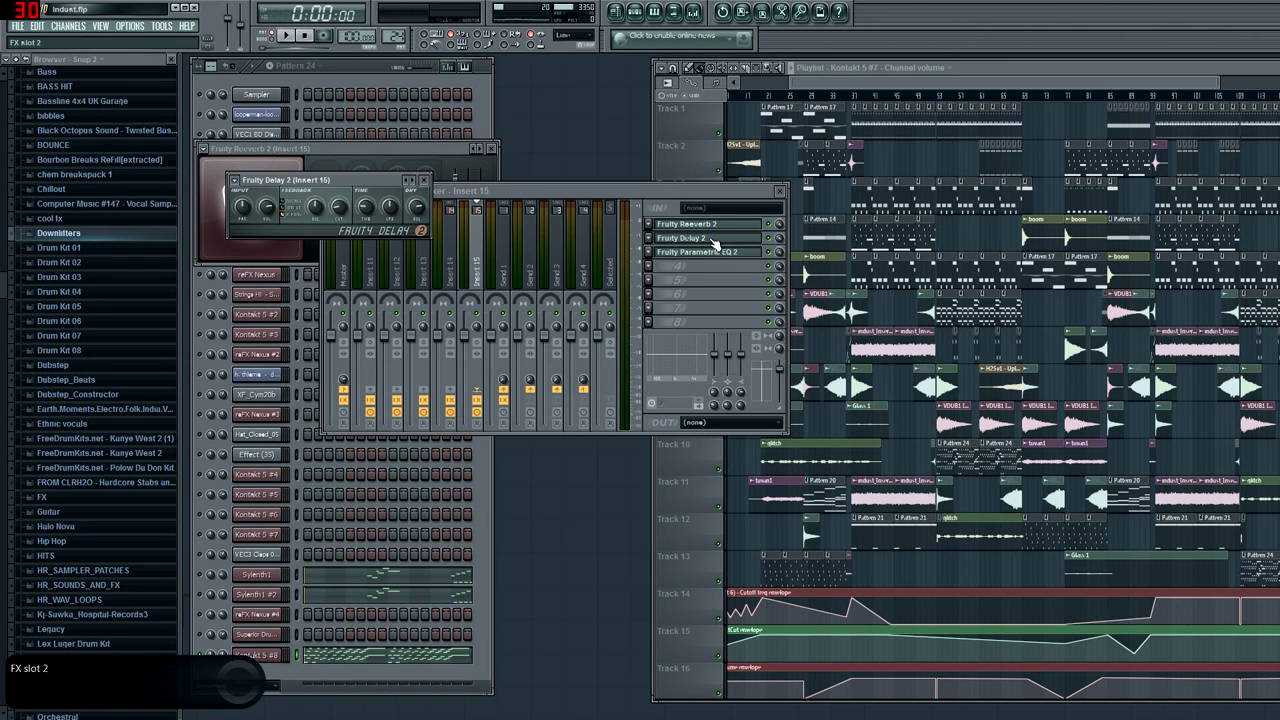
click(720, 256)
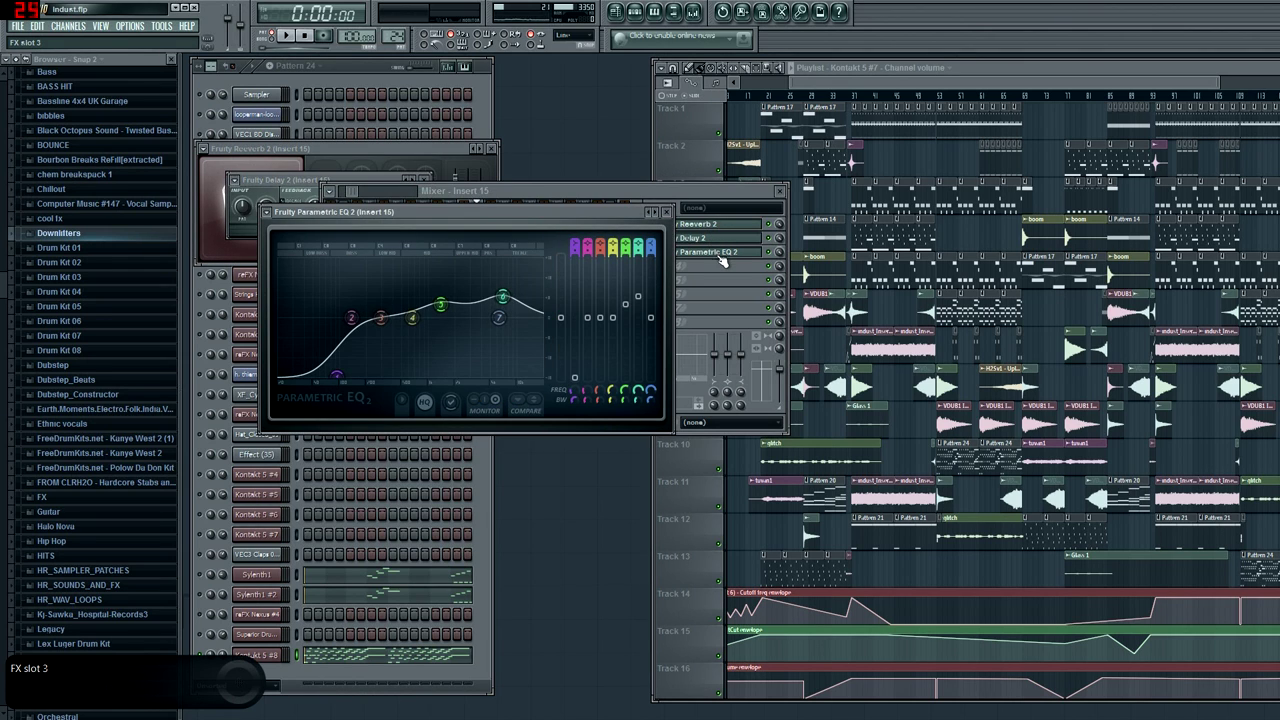
click(676, 217)
click(436, 178)
click(491, 148)
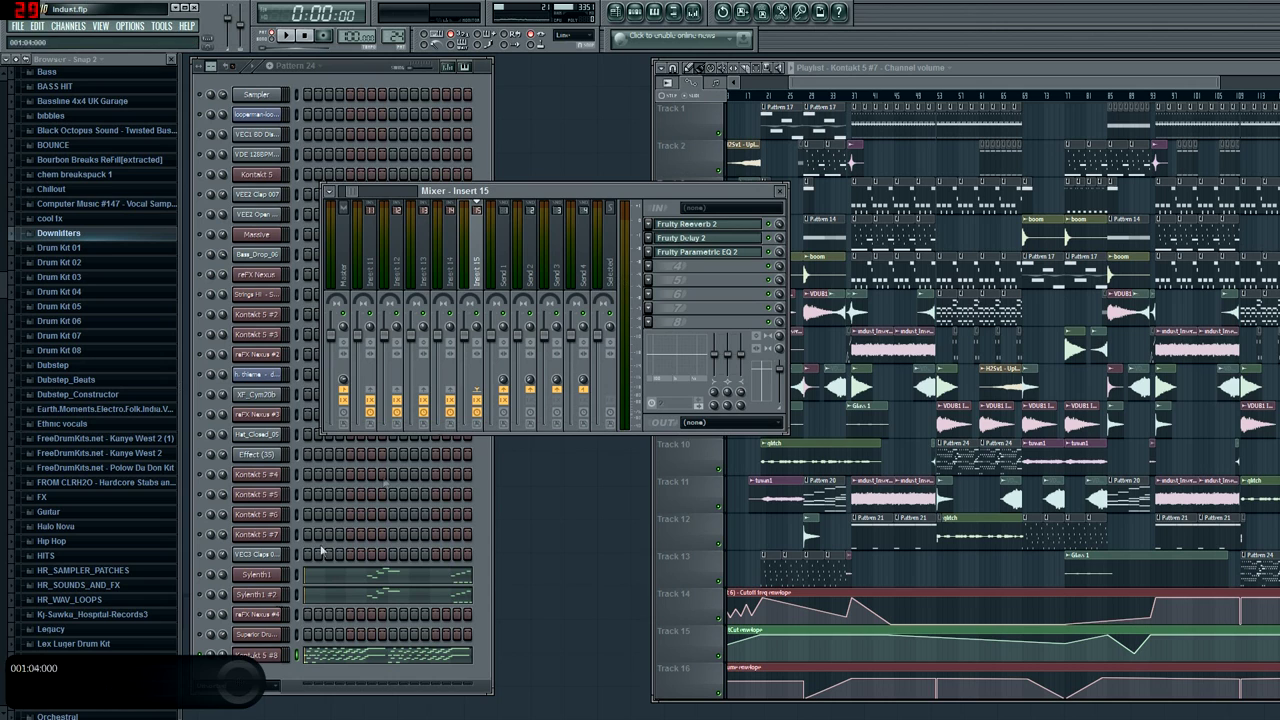
View the Kontakt 5 #8 instrument and its target mixer track setting, and bring up Insert 15 in the mixer.
click(256, 654)
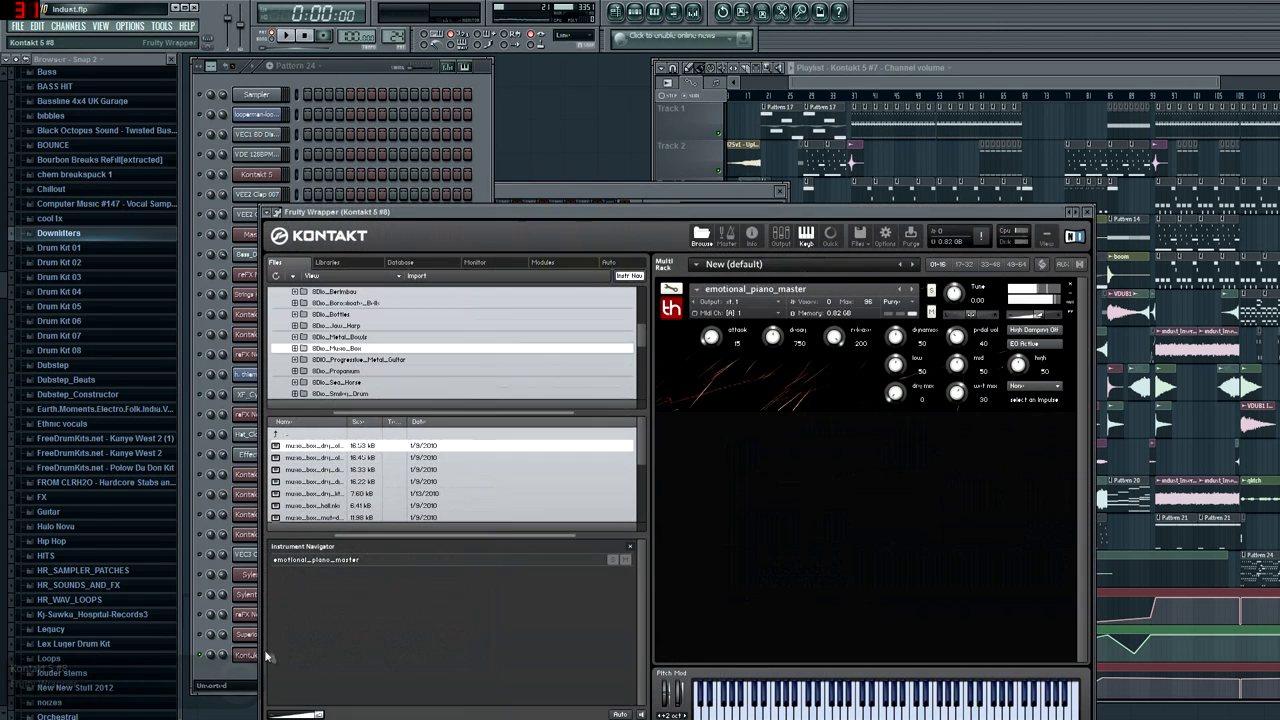
click(1087, 212)
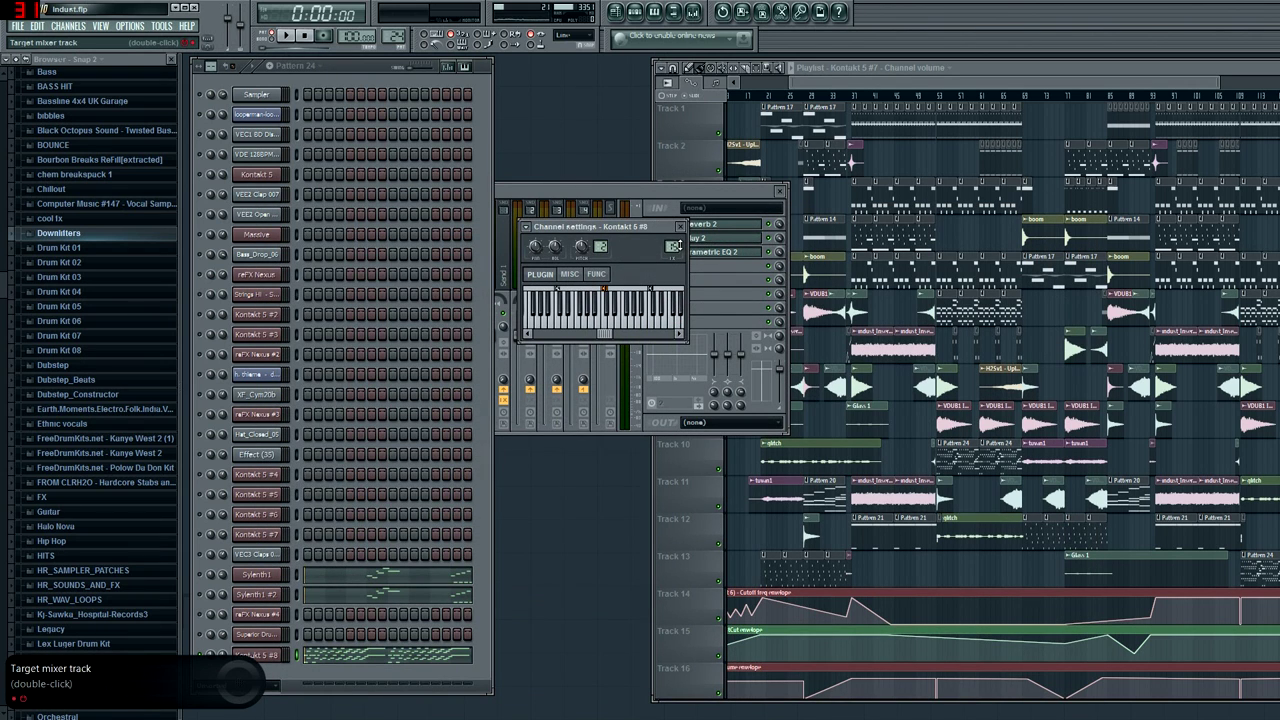
drag(657, 229, 657, 271)
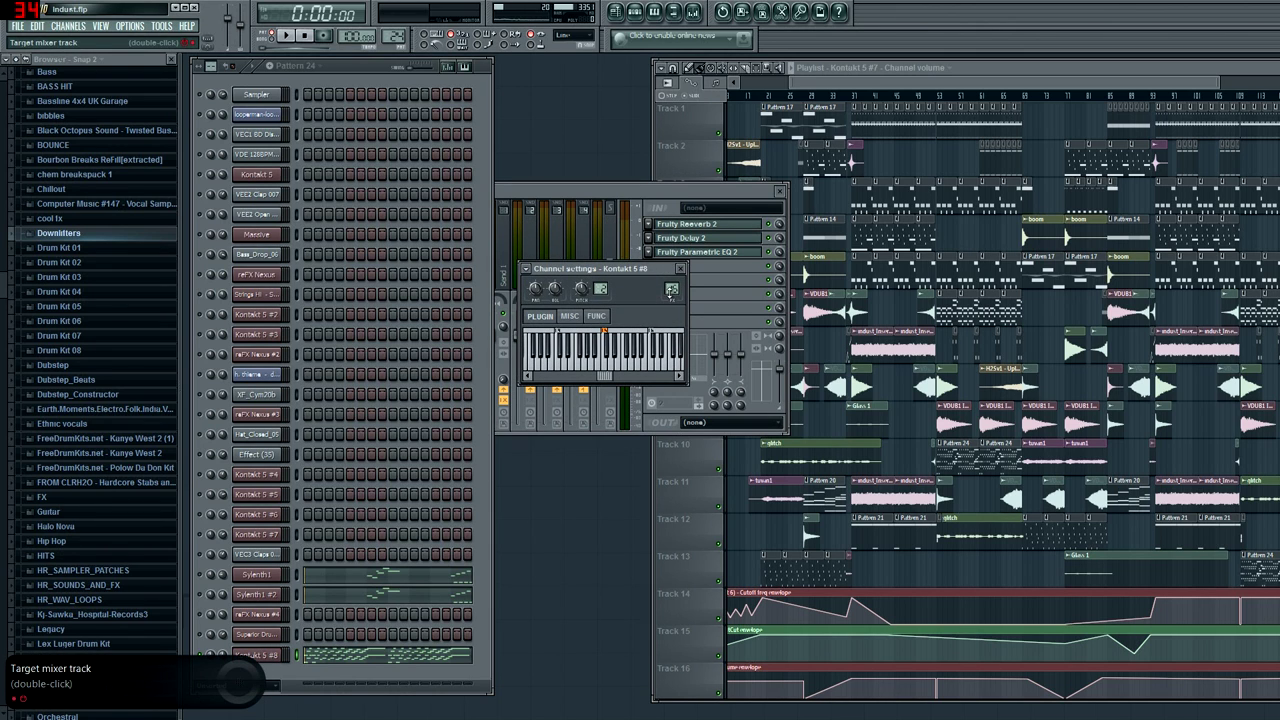
double_click(601, 289)
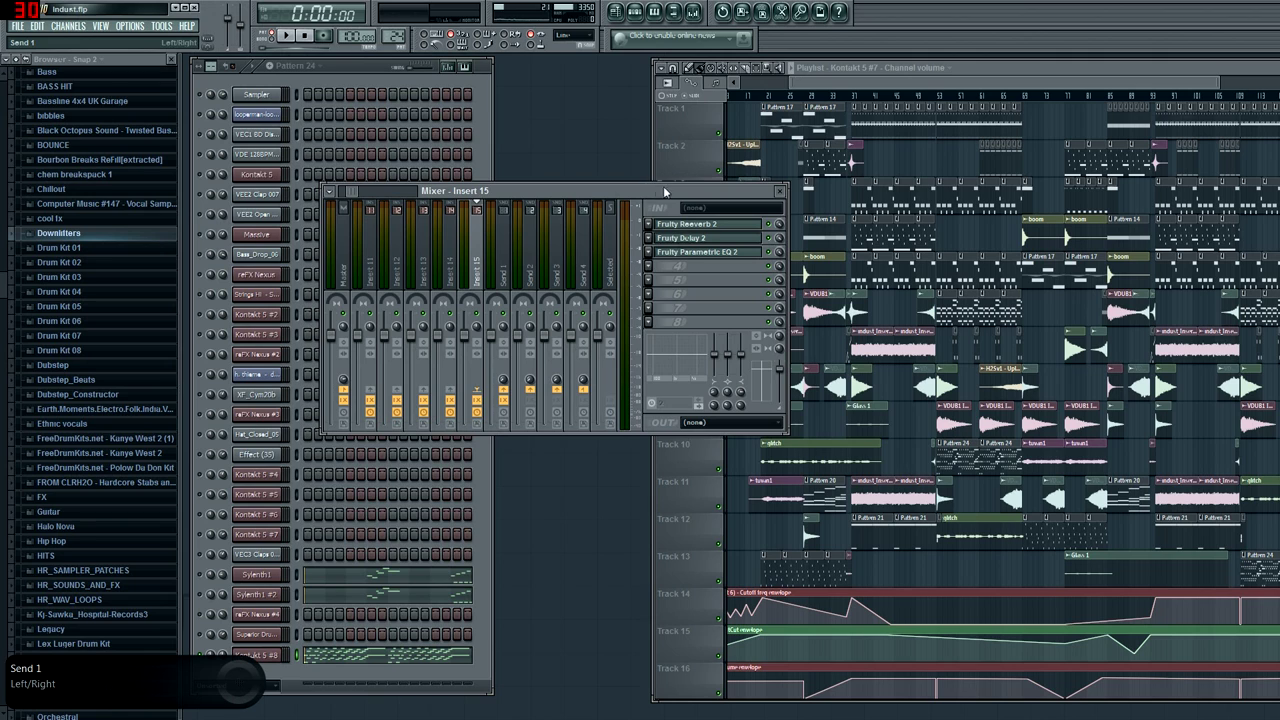
Examine the effect plugins available for slot 4 of Insert 15, the full plugin list and the options of slot 1.
click(650, 268)
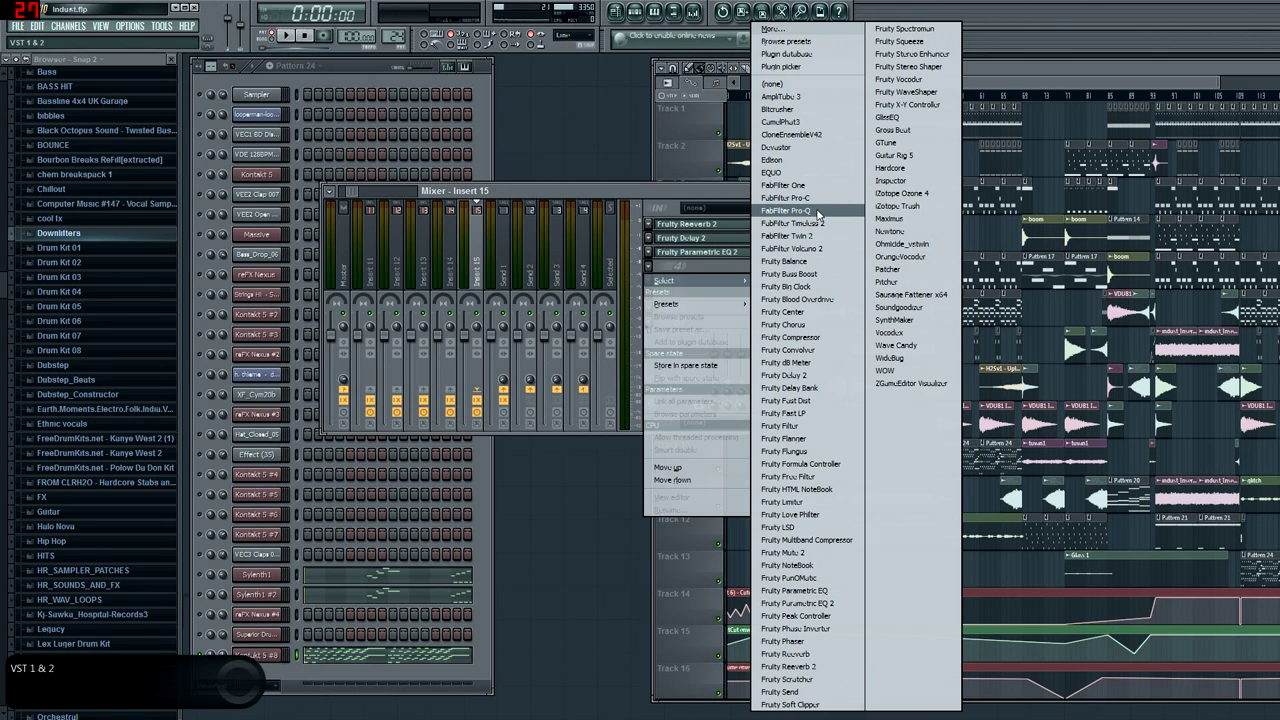
click(790, 29)
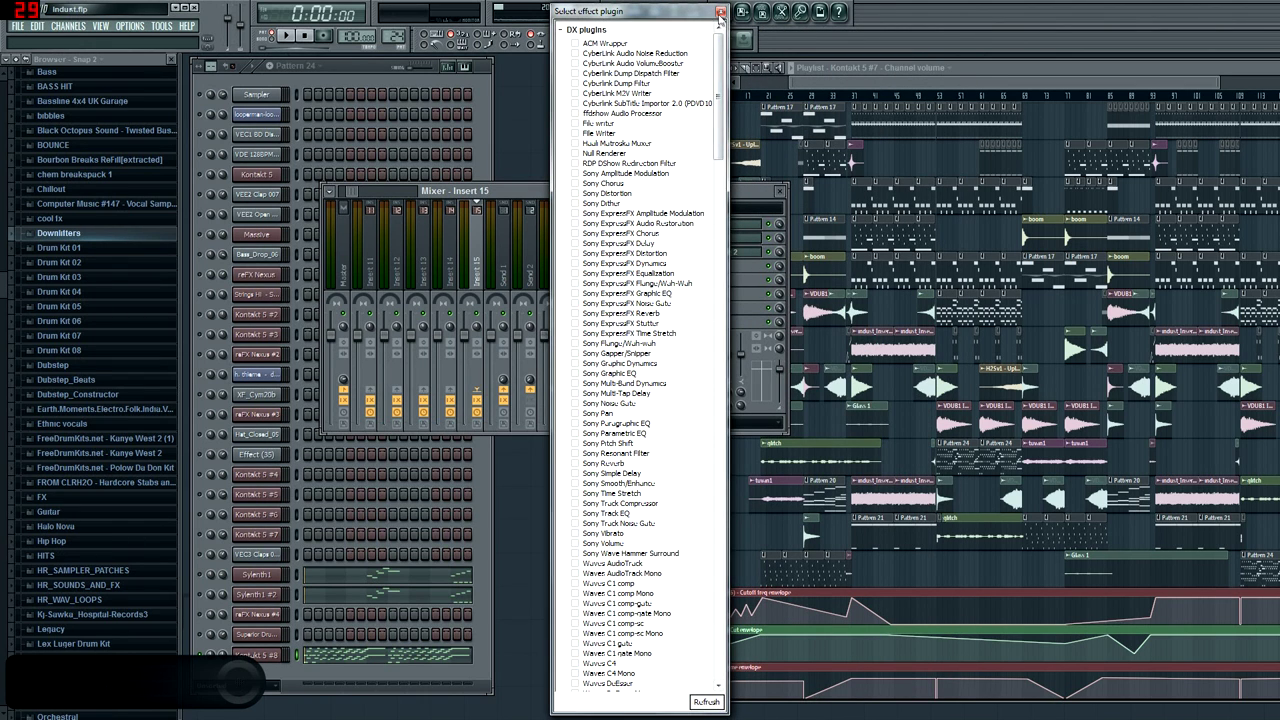
click(720, 13)
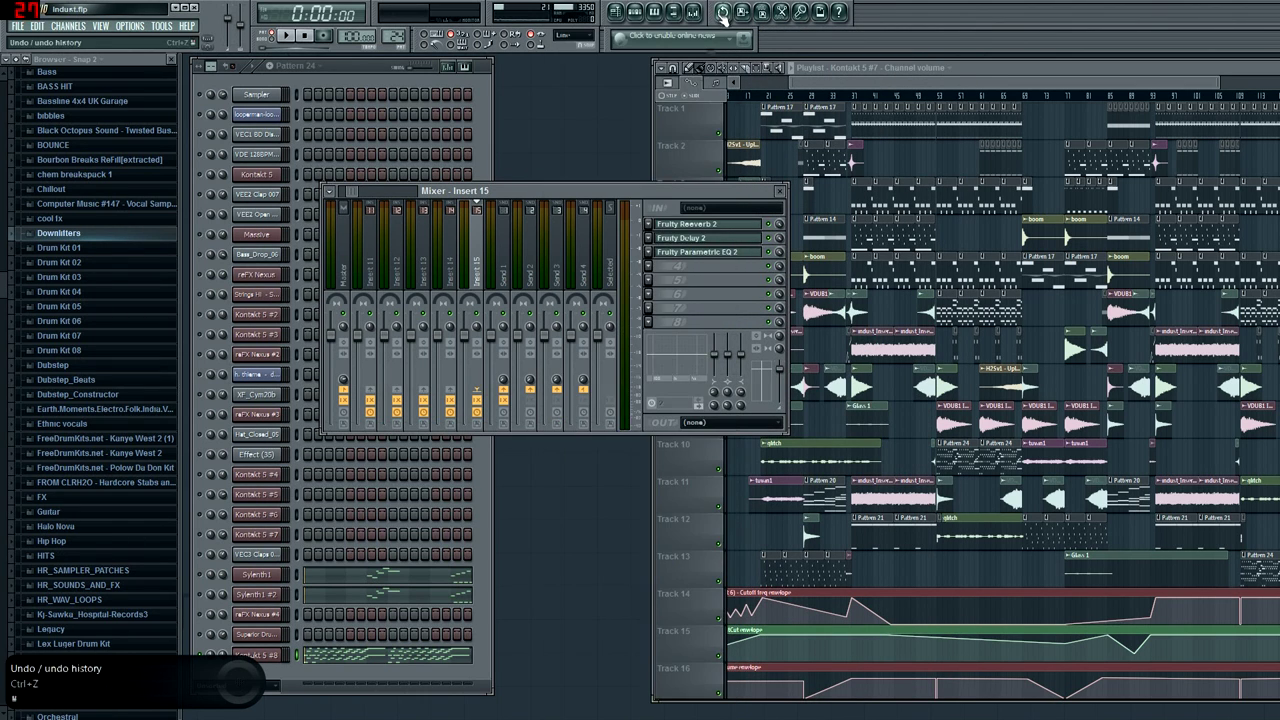
click(651, 231)
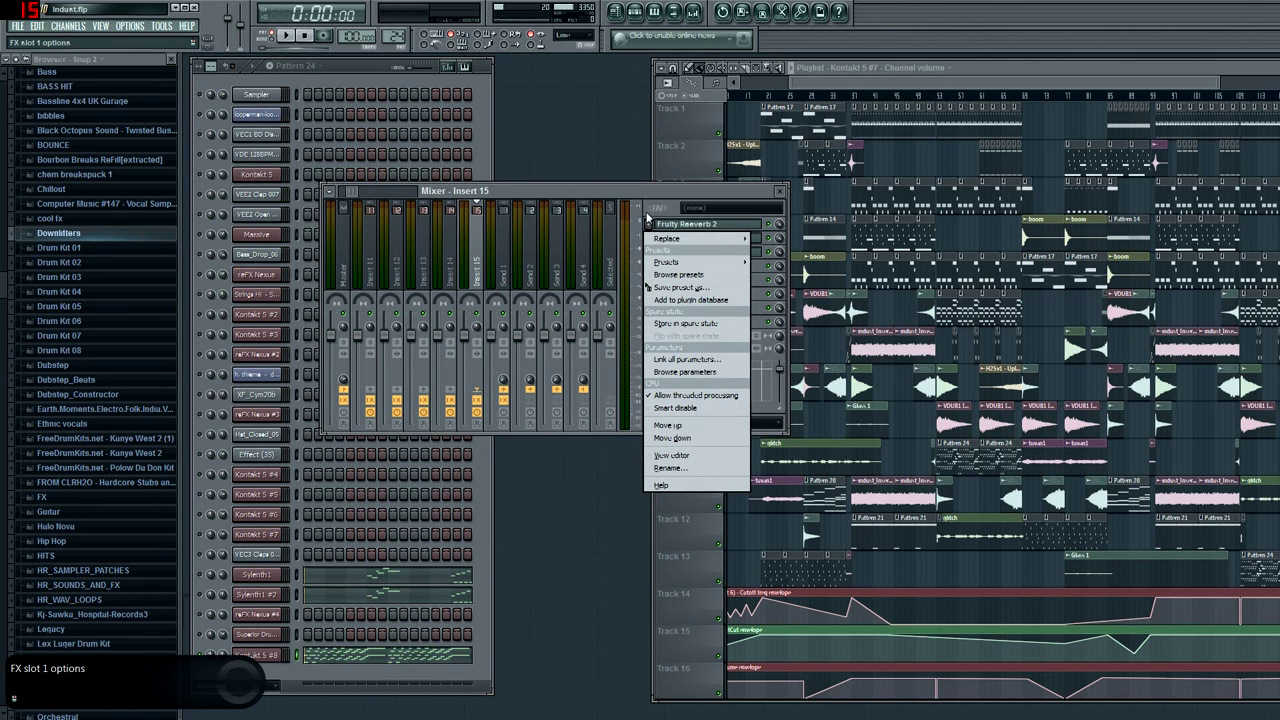
click(648, 217)
Add Fruity Reeverb 2 to effect slot 4 of Insert 15 and close its window.
click(651, 265)
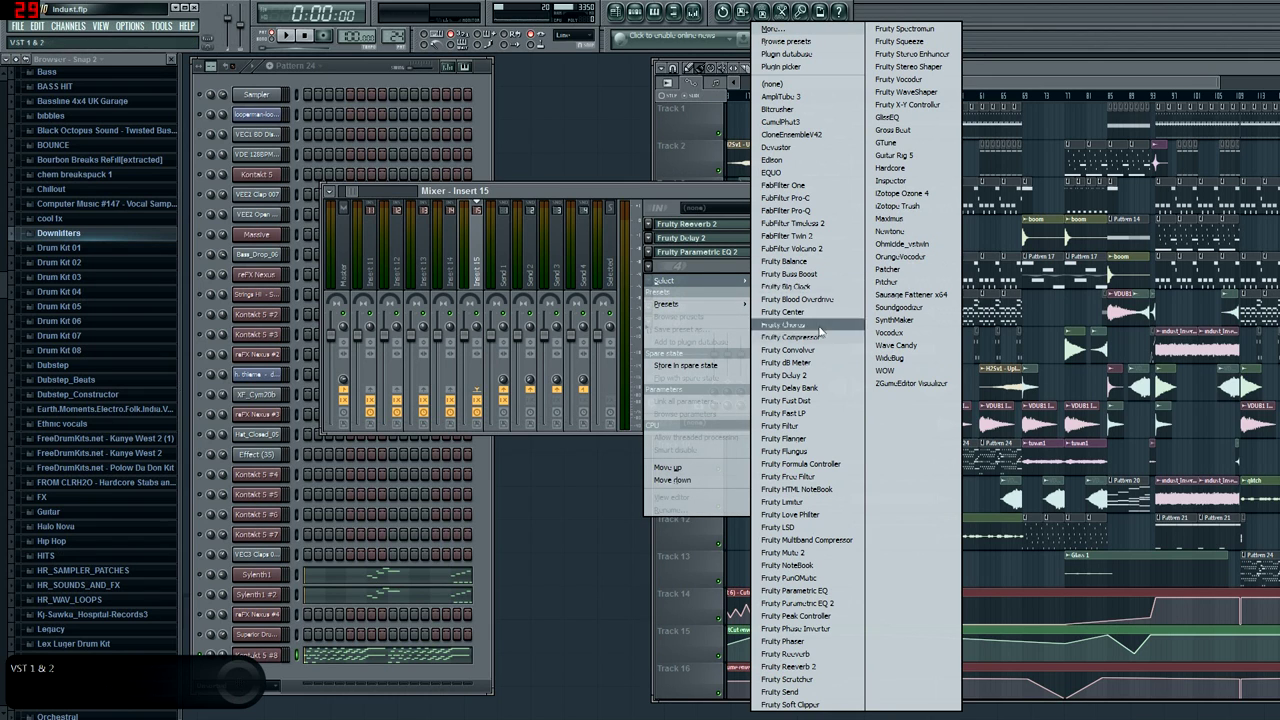
click(795, 666)
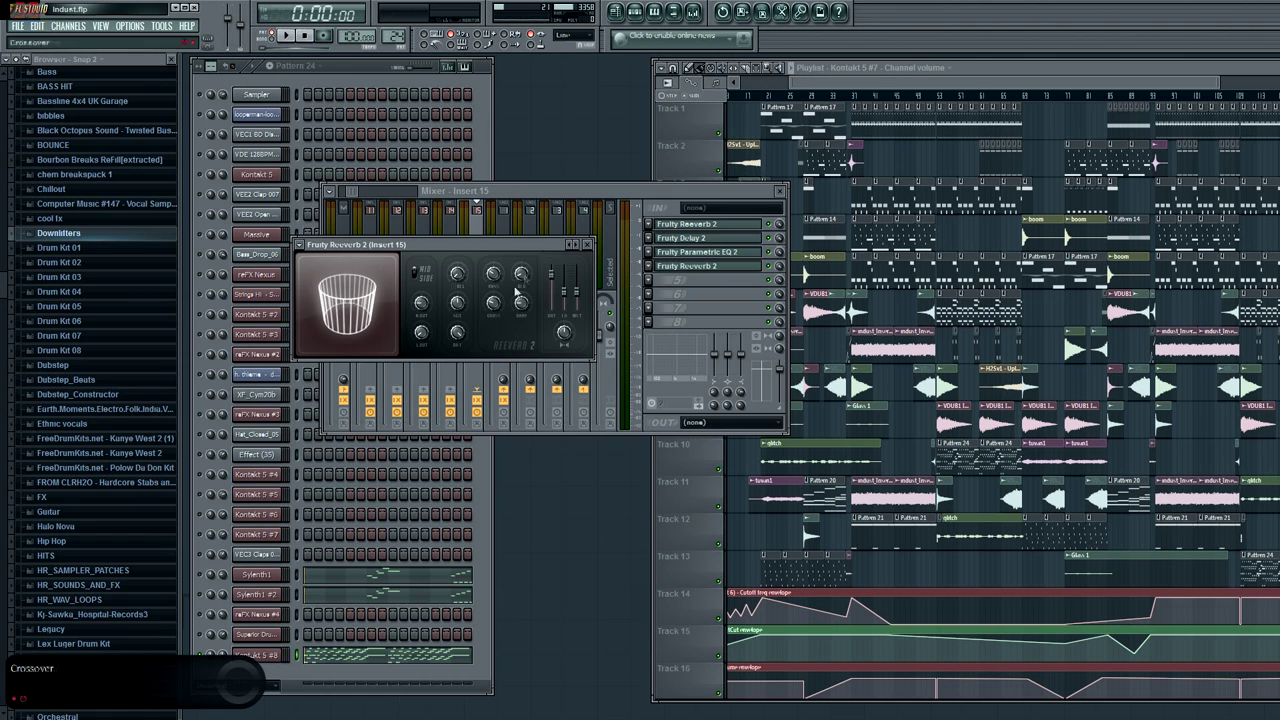
click(587, 244)
Remove Fruity Reeverb 2 from slot 4 of Insert 15 by replacing it with none.
click(648, 266)
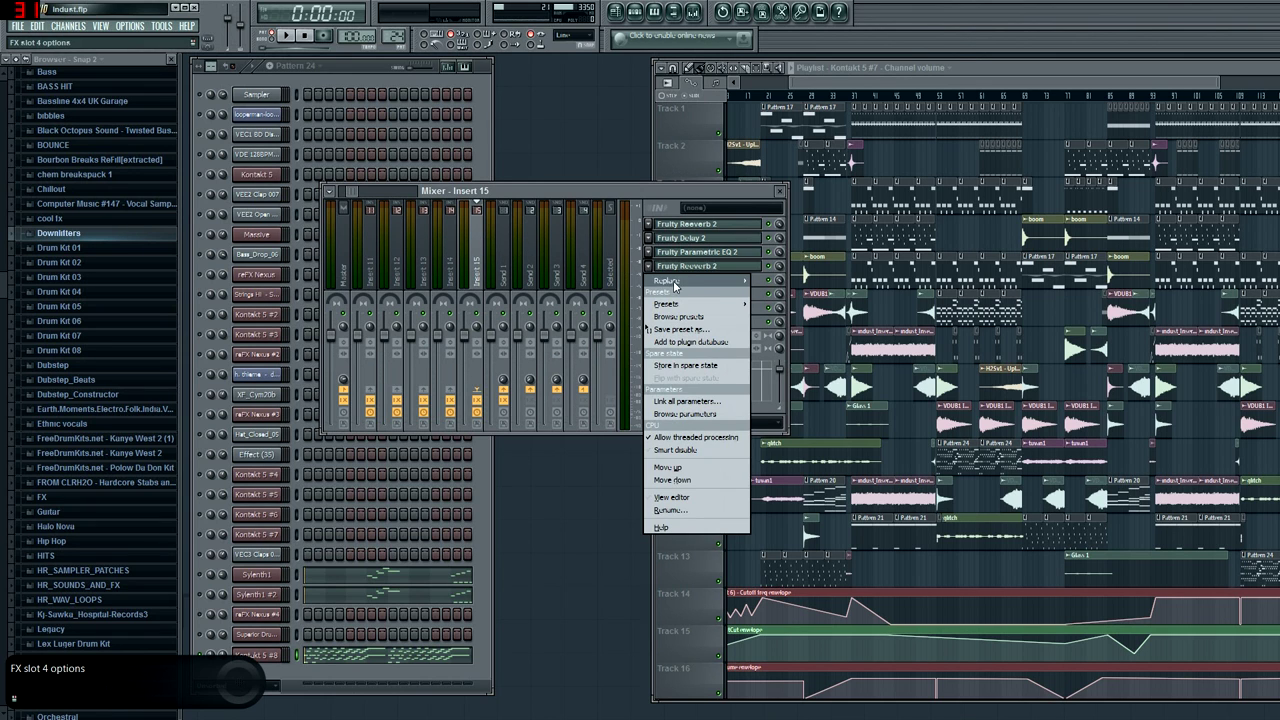
mouse_move(673, 280)
click(803, 85)
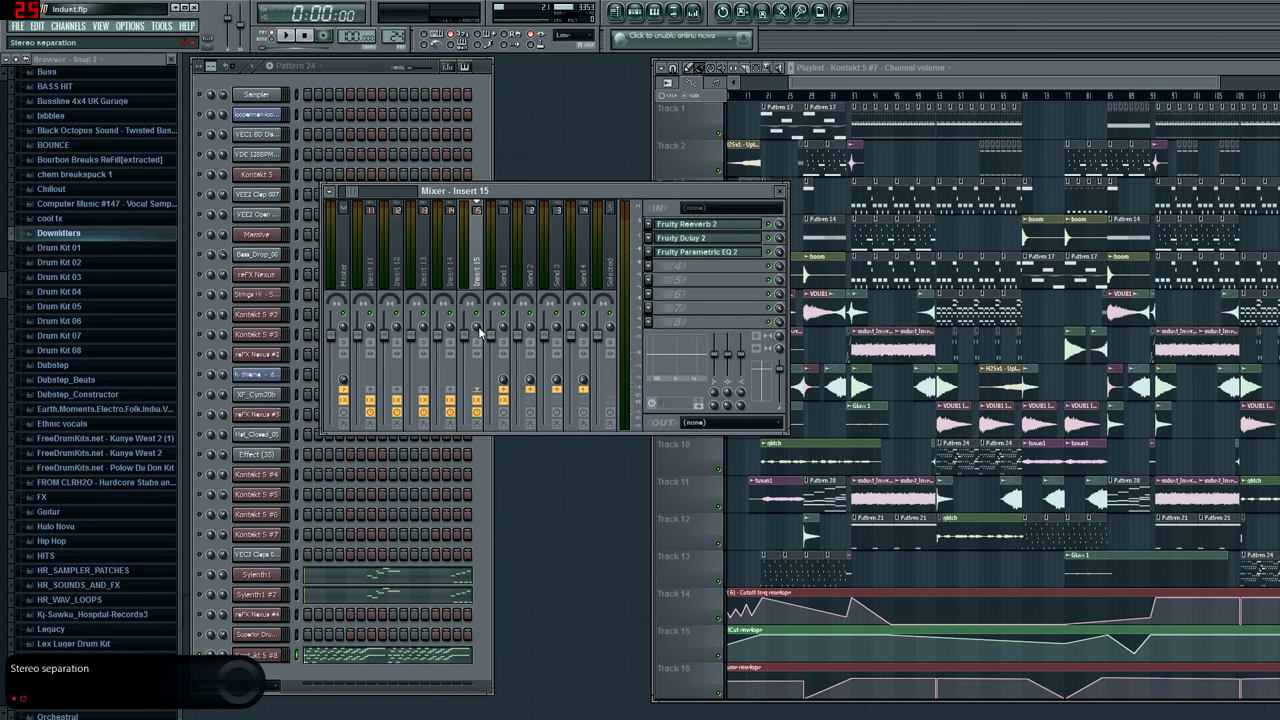
Audition Pattern 24 while trying different stereo separation amounts on Insert 15, including 33% separated, and turn the control back.
click(288, 36)
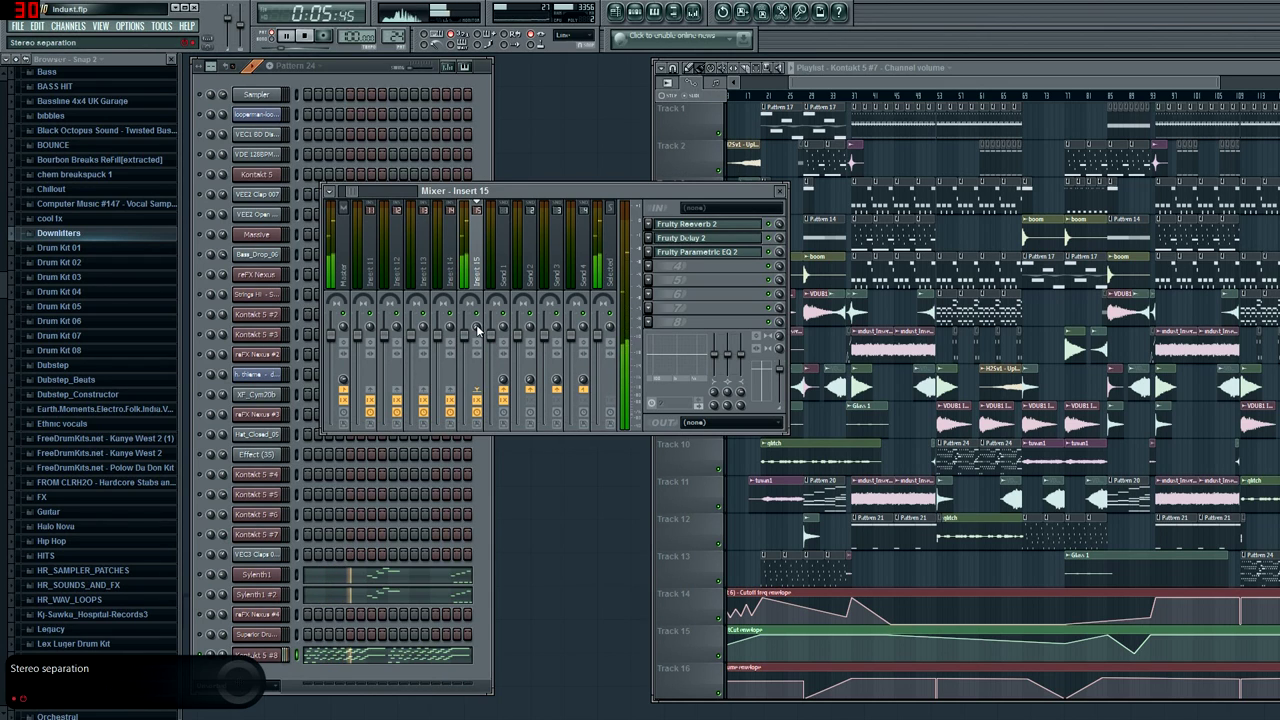
drag(476, 325, 480, 345)
key(space)
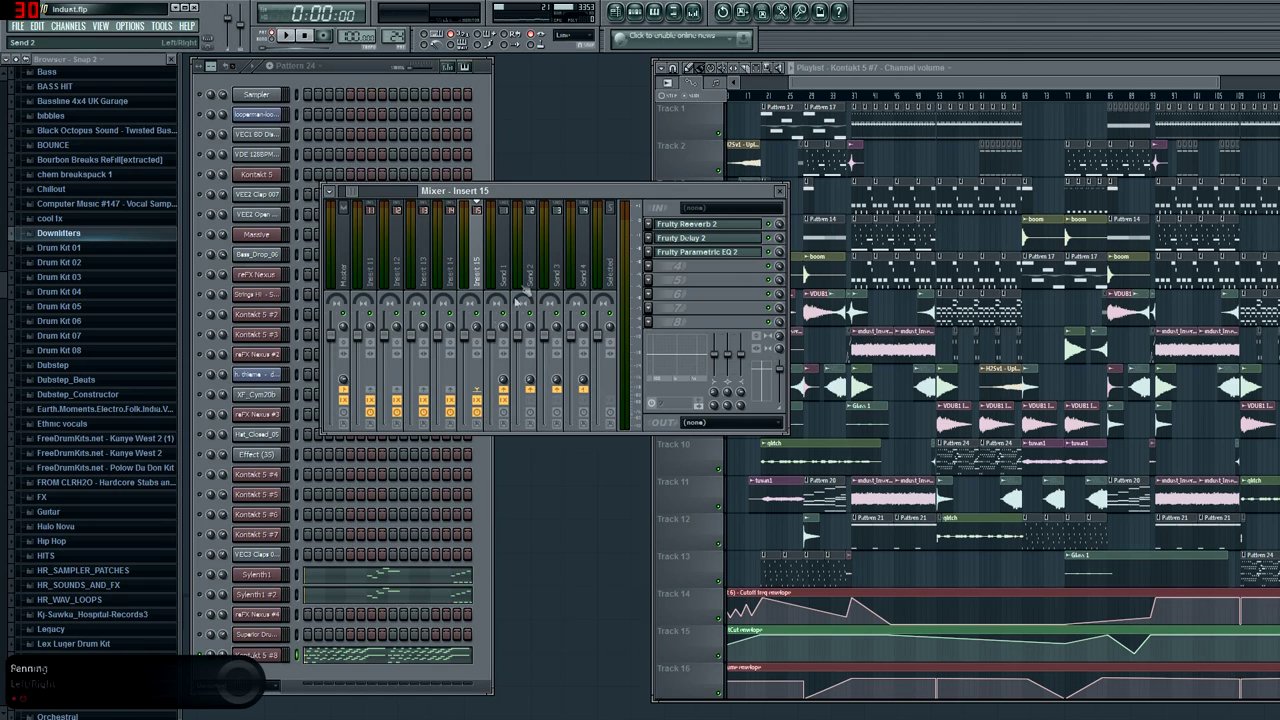
mouse_move(477, 335)
mouse_down()
mouse_move(477, 322)
mouse_move(474, 333)
mouse_up()
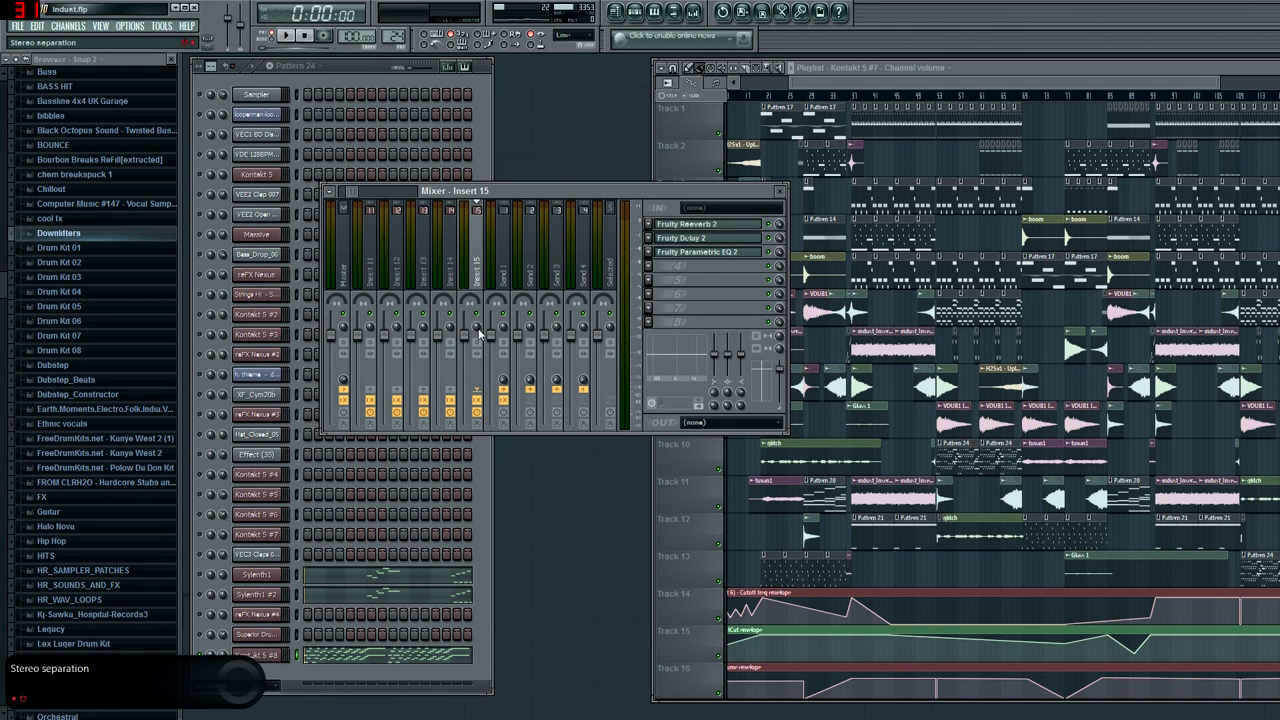
mouse_move(477, 326)
mouse_down()
mouse_move(477, 370)
mouse_move(477, 290)
mouse_move(477, 336)
mouse_up()
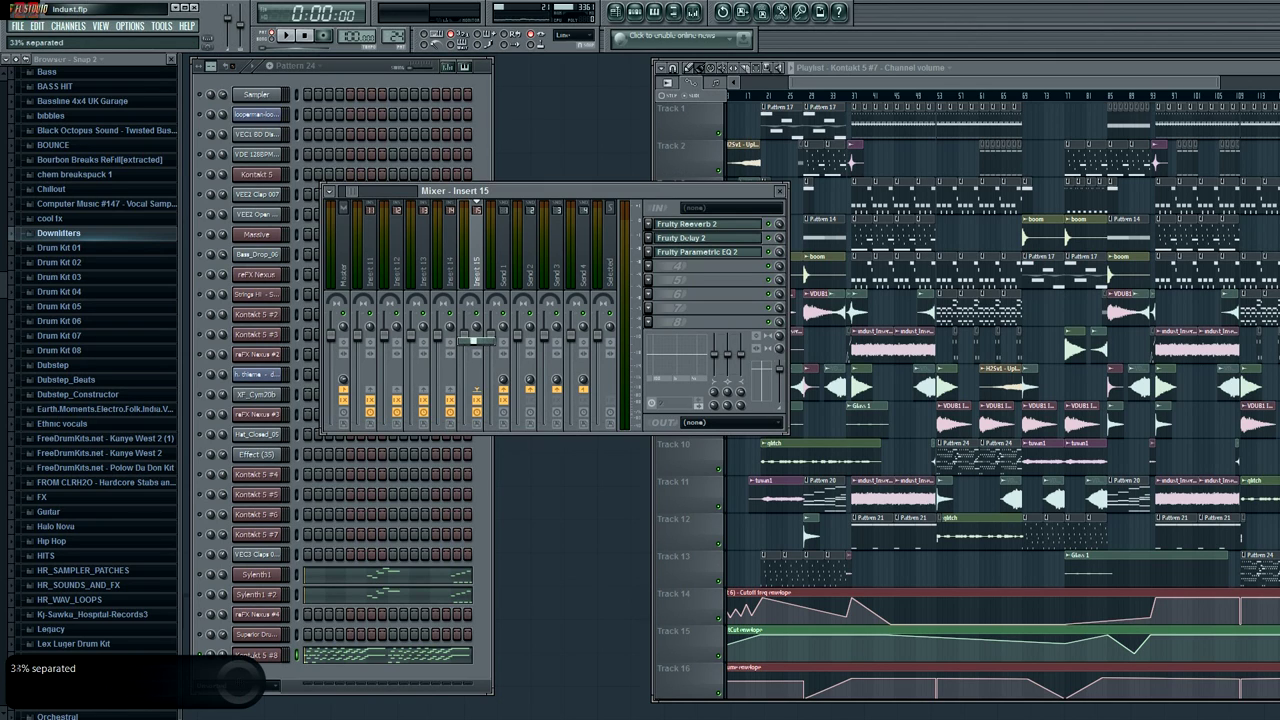
click(286, 35)
click(305, 38)
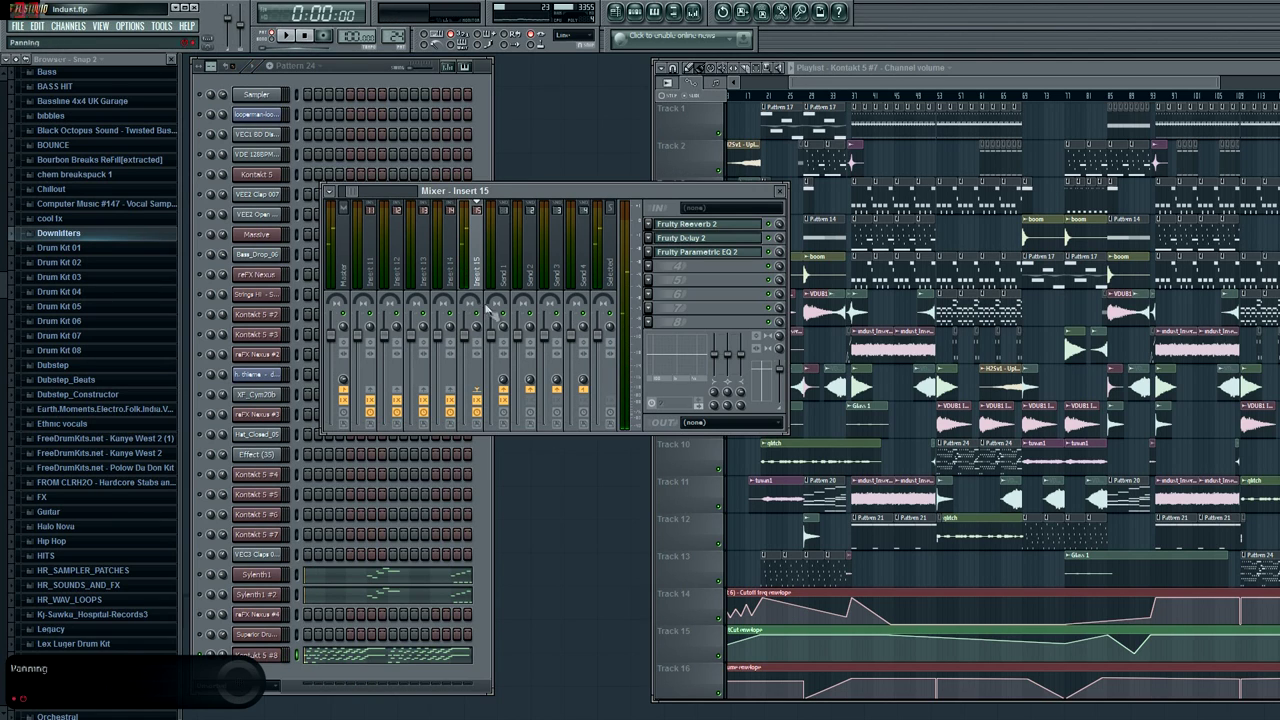
drag(477, 330, 477, 324)
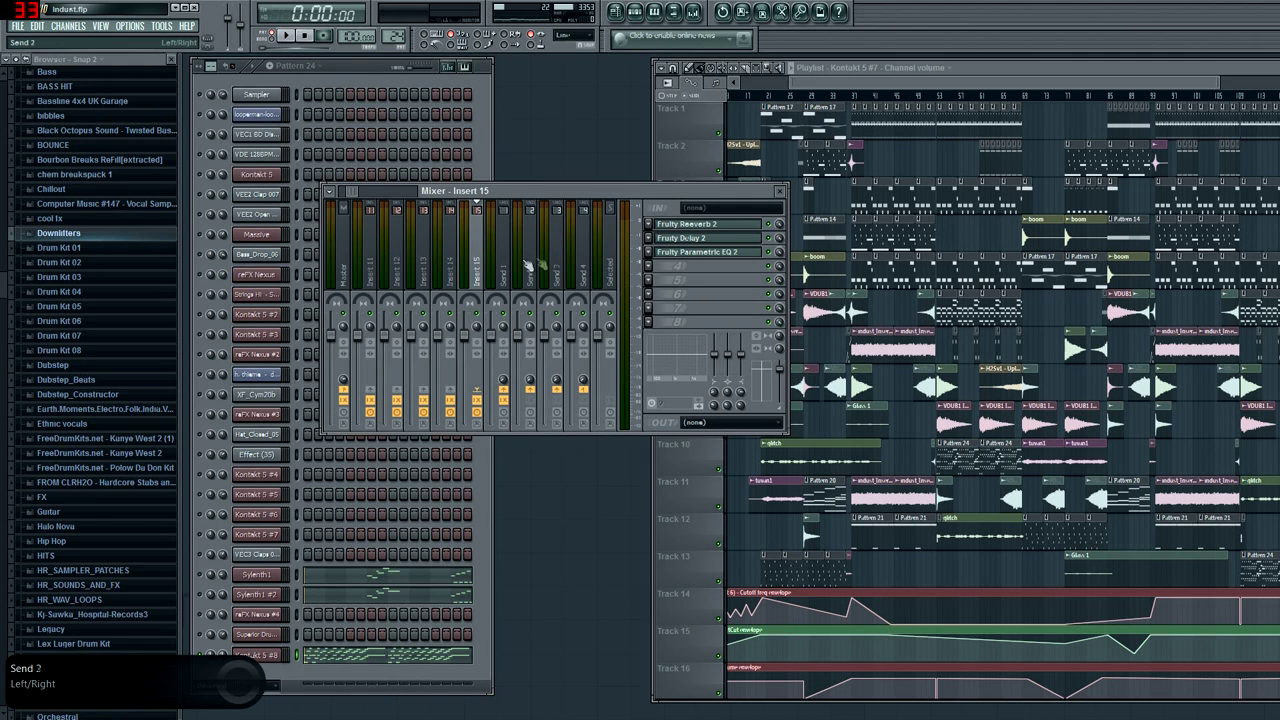
Select the Master mixer track and watch its Inspector meter while playing the pattern, and close Inspector after stopping playback.
click(345, 273)
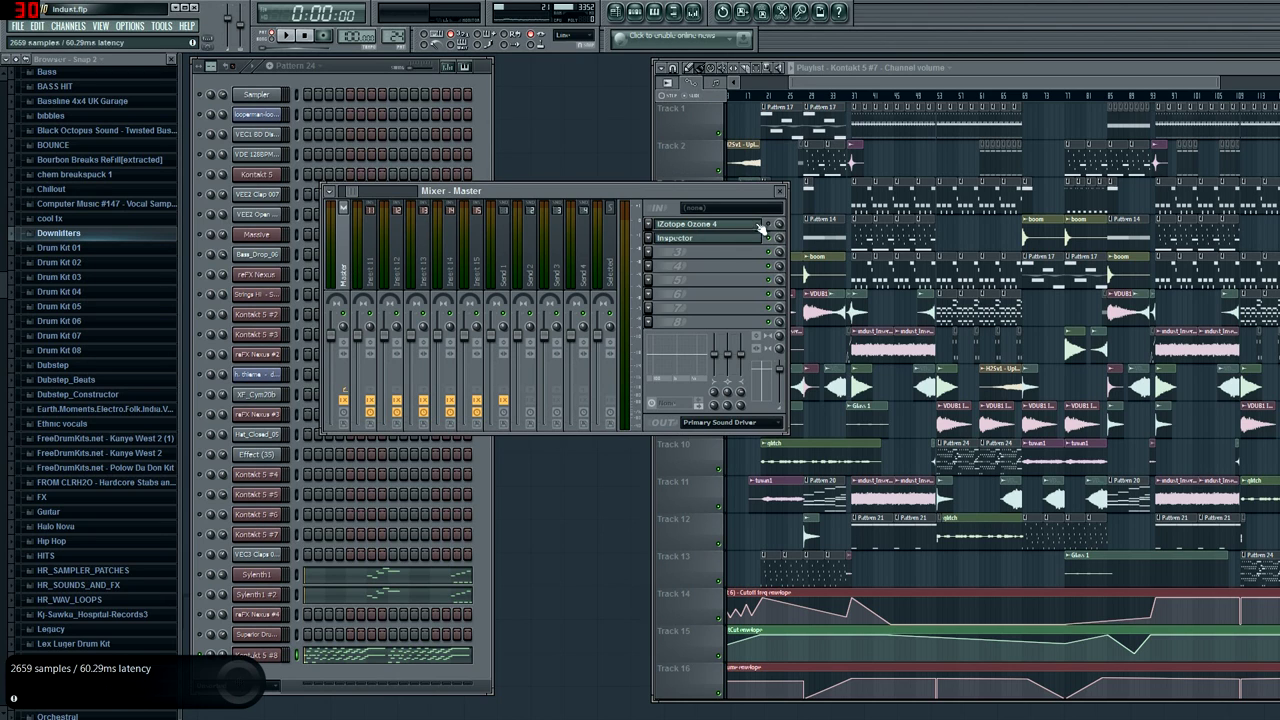
drag(497, 199, 478, 192)
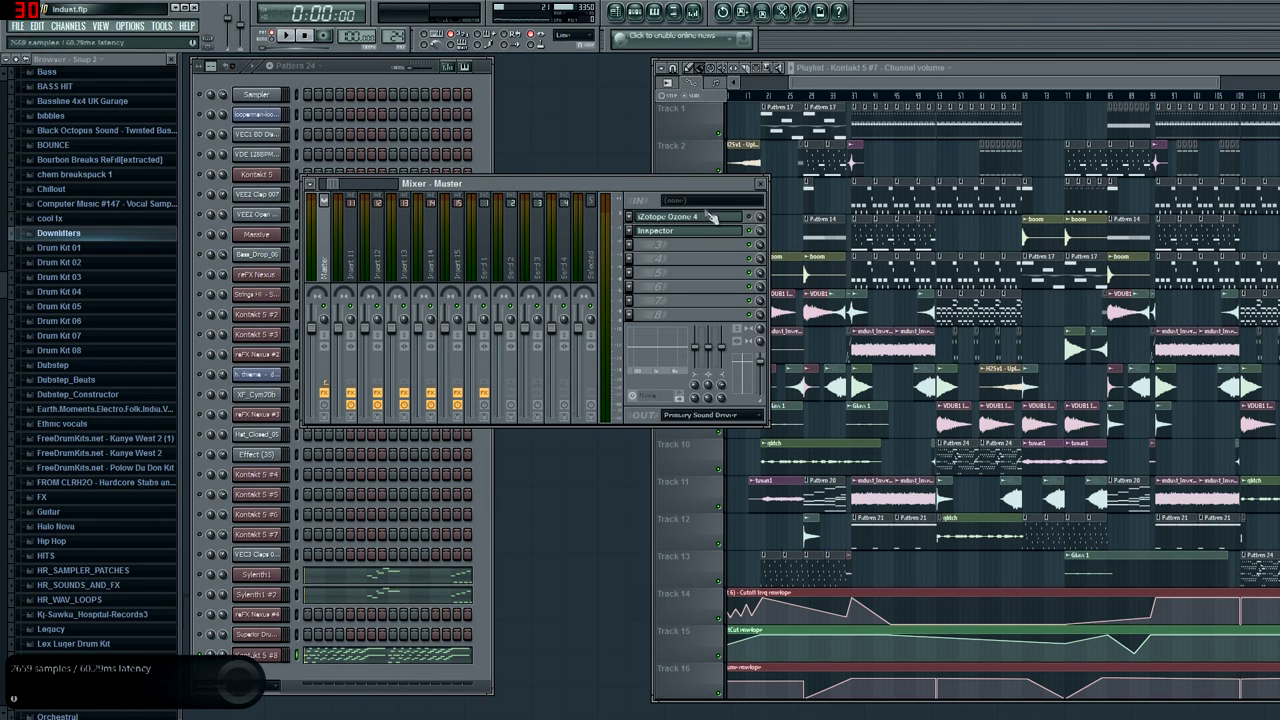
mouse_move(709, 188)
mouse_down()
mouse_move(731, 215)
mouse_move(709, 213)
mouse_up()
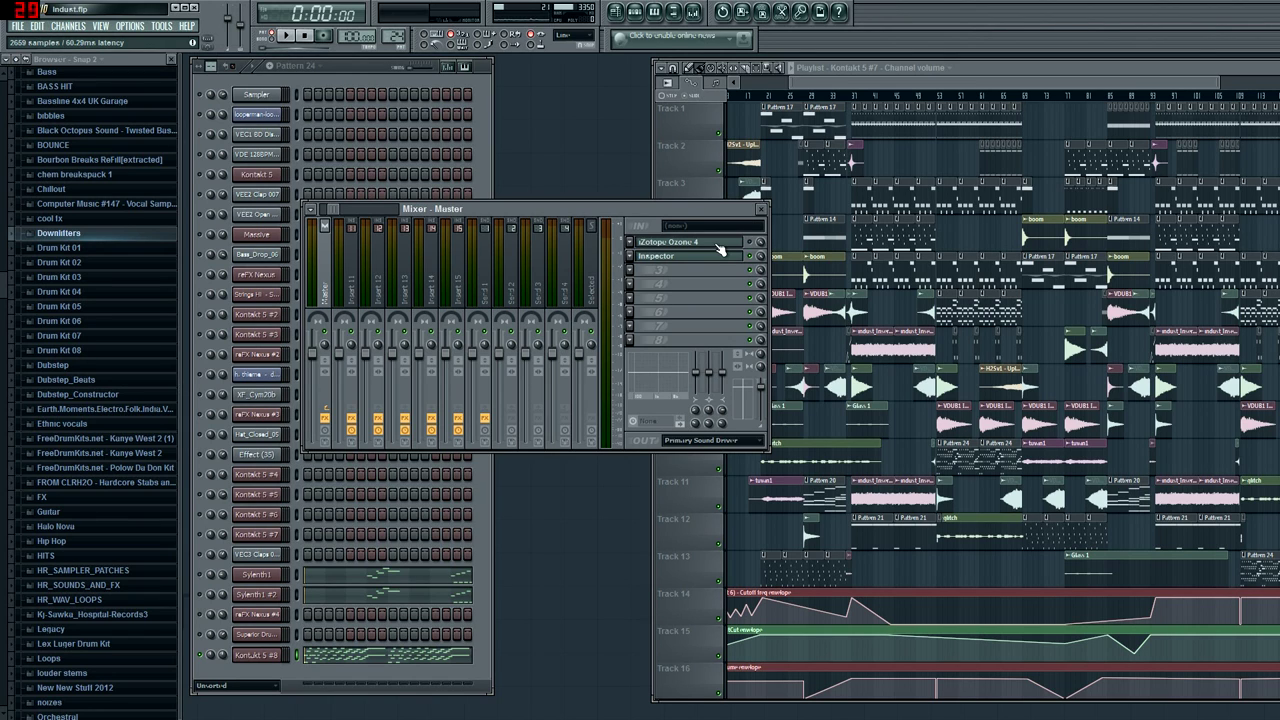
click(720, 262)
key(space)
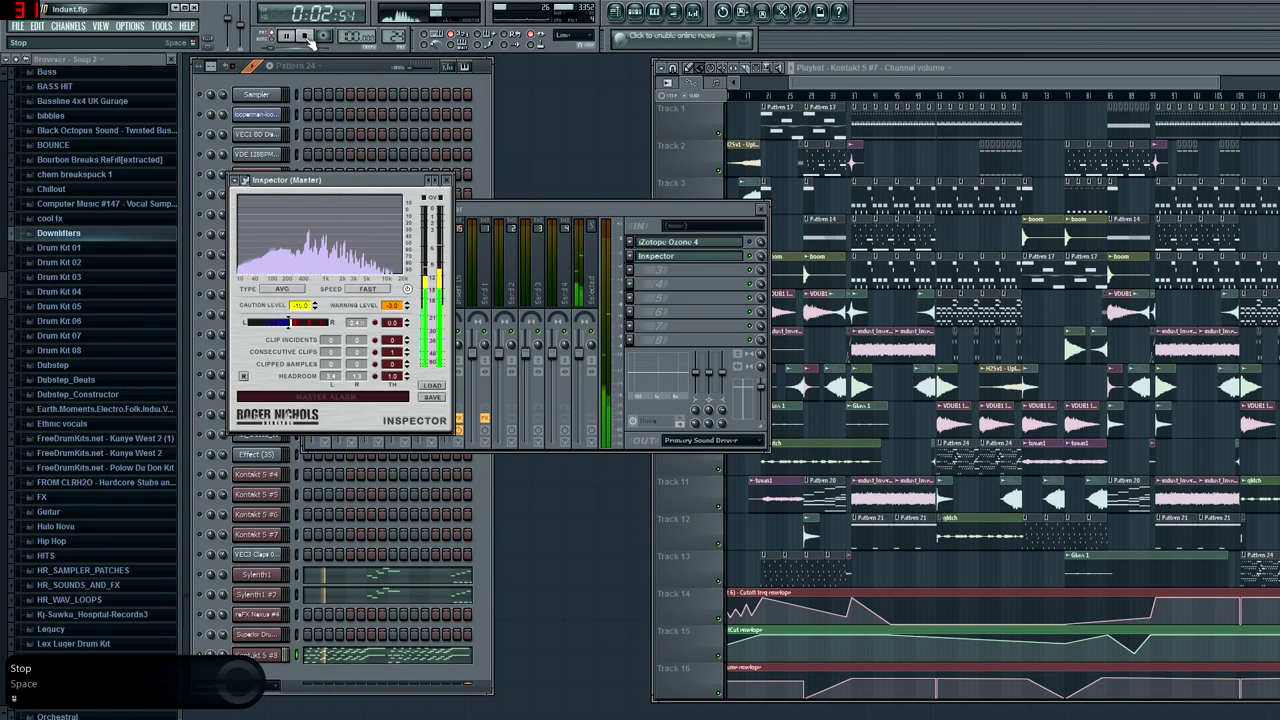
key(space)
click(451, 184)
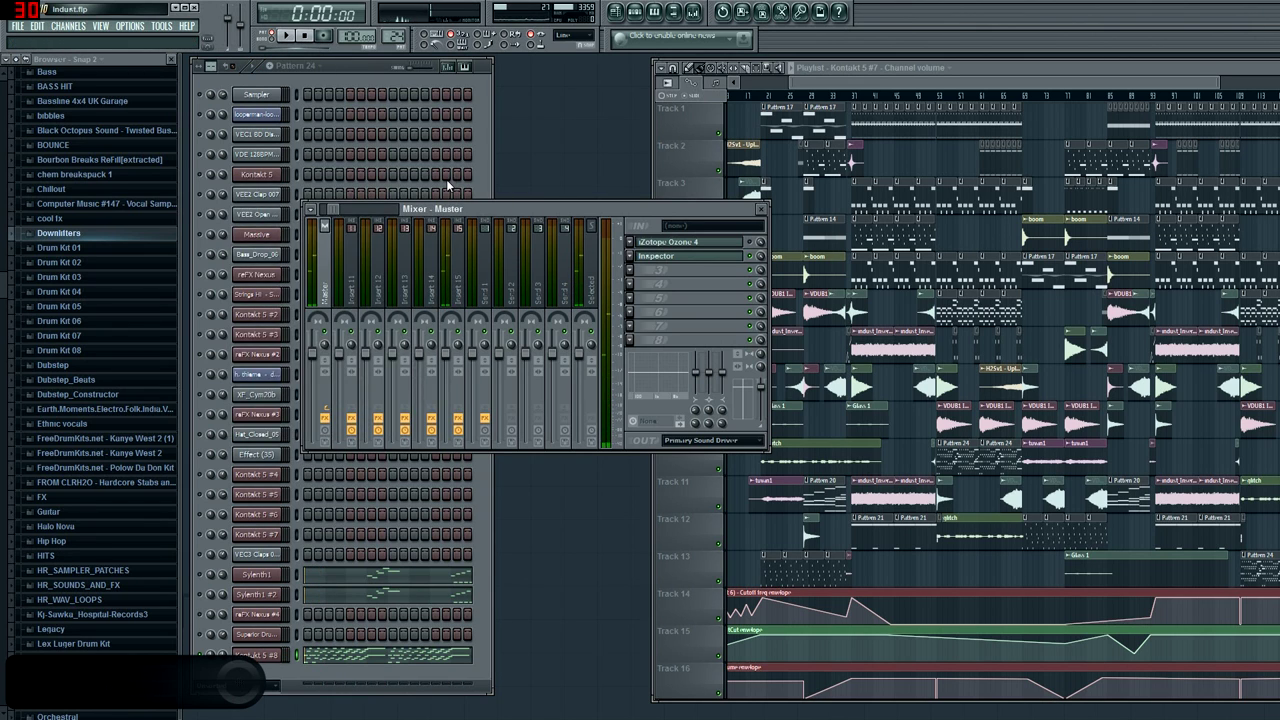
Move the mixer out of the way and close both it and the instrument window behind it.
click(494, 205)
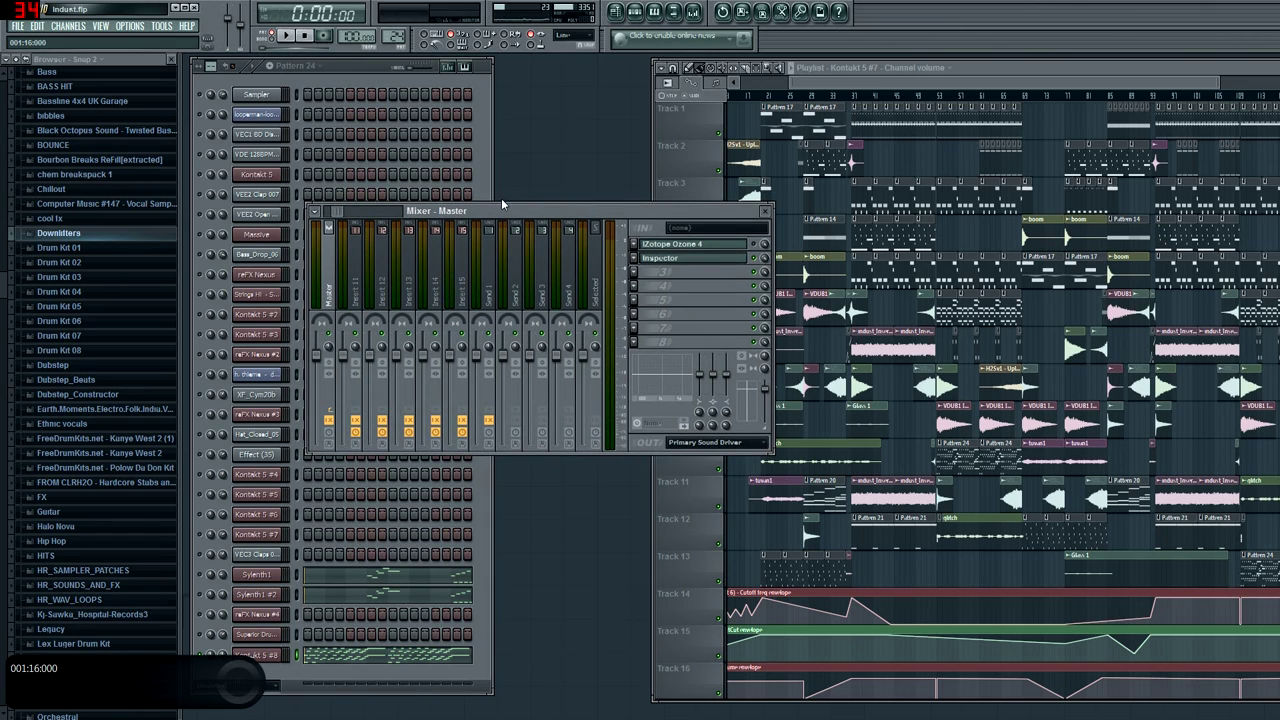
drag(502, 204, 388, 90)
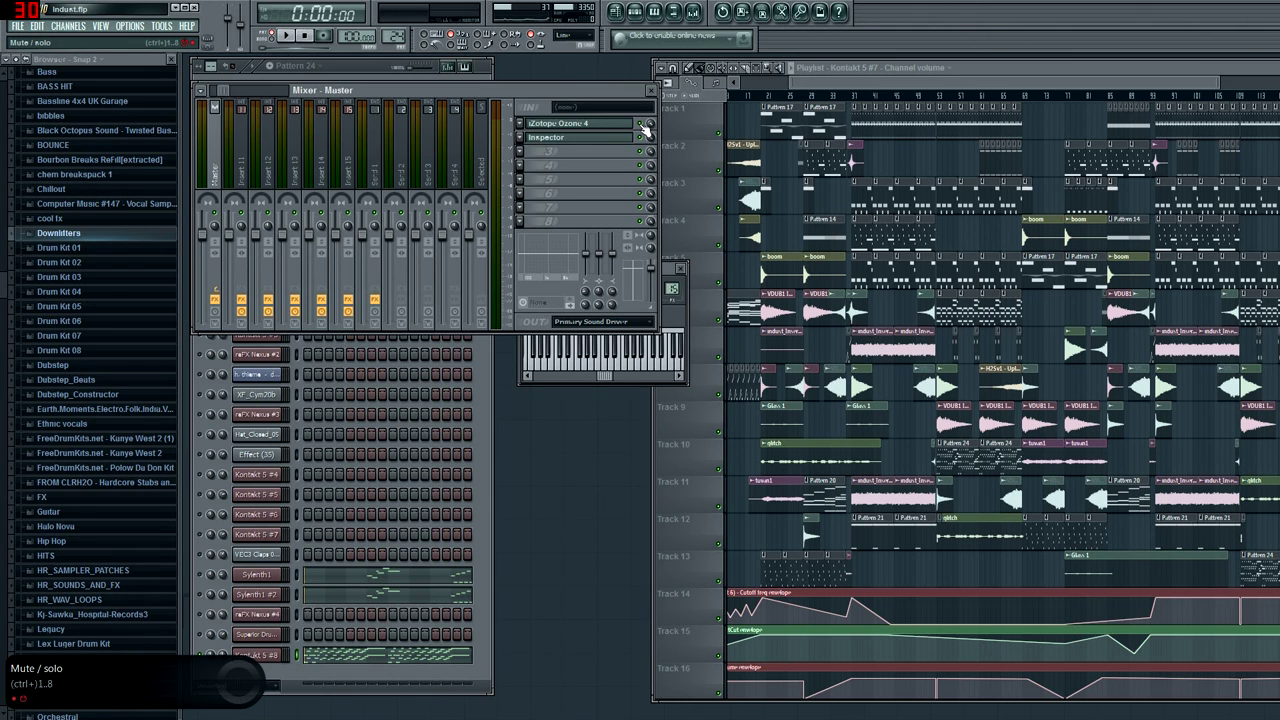
click(651, 90)
click(679, 268)
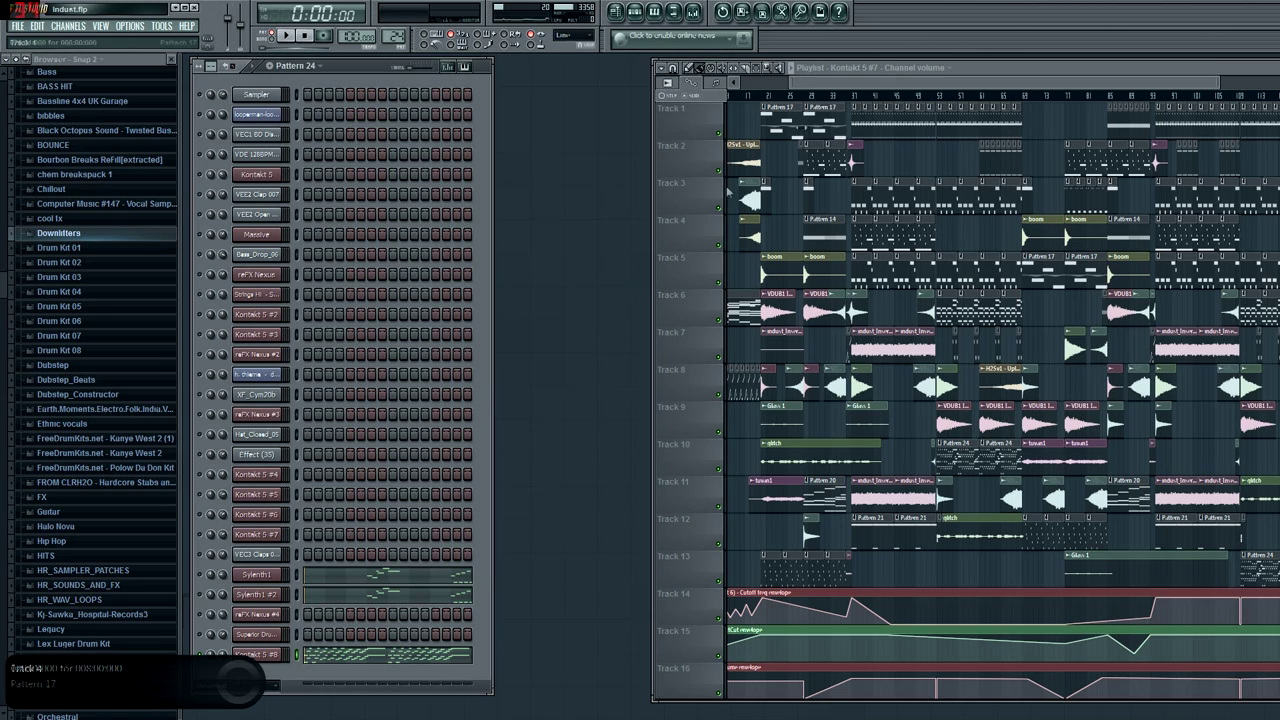
Look through the playlist arrangement from start to end and select the opening section up to about bar 36.
drag(840, 84, 732, 84)
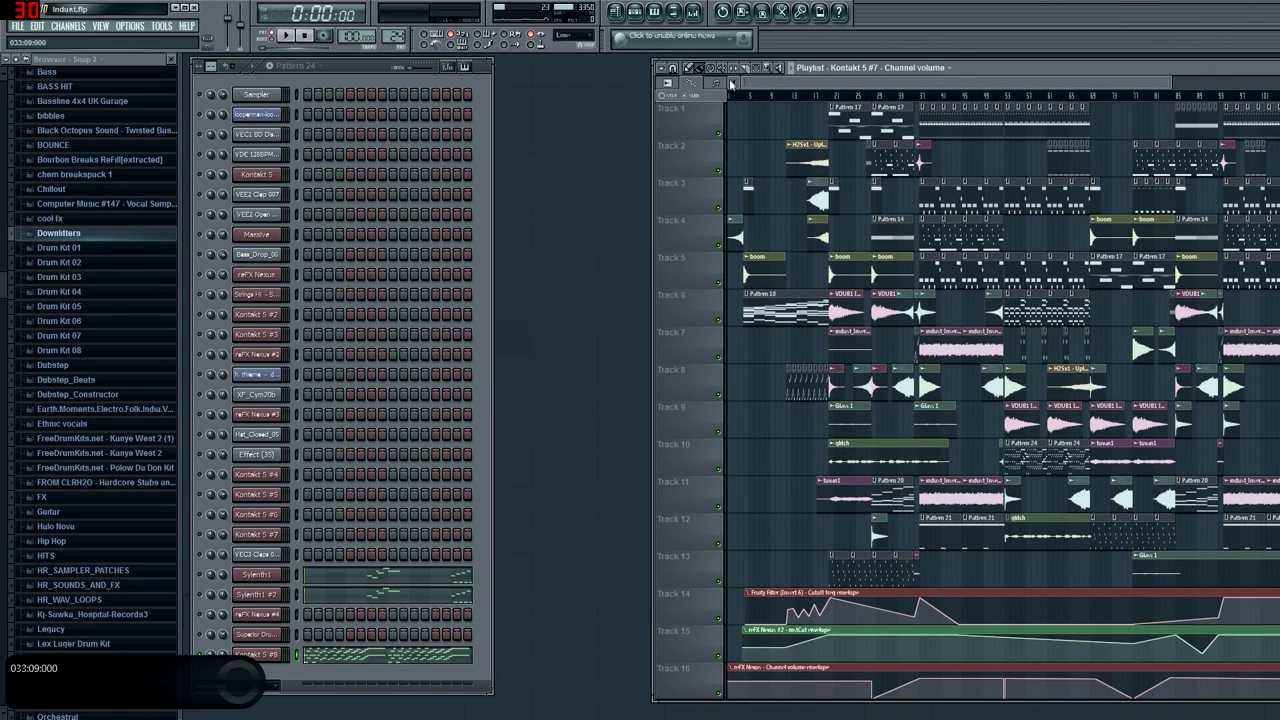
drag(766, 84, 888, 85)
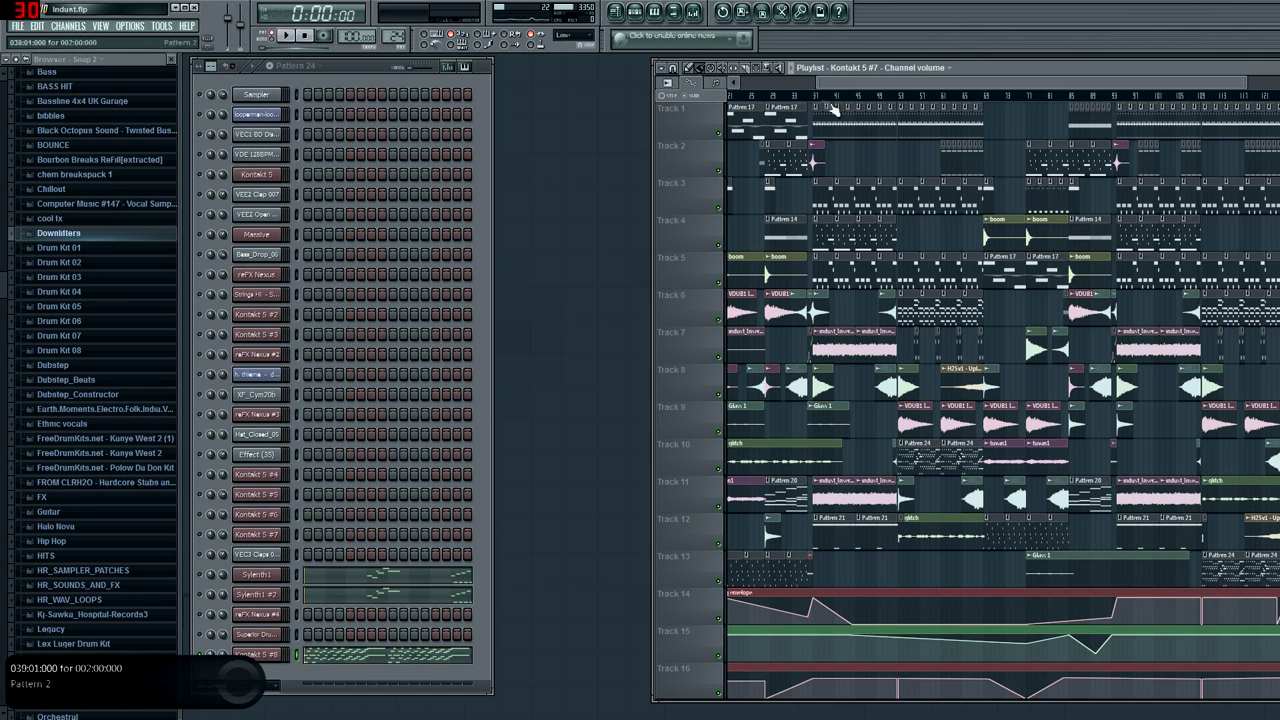
scroll(905, 102, right, 5)
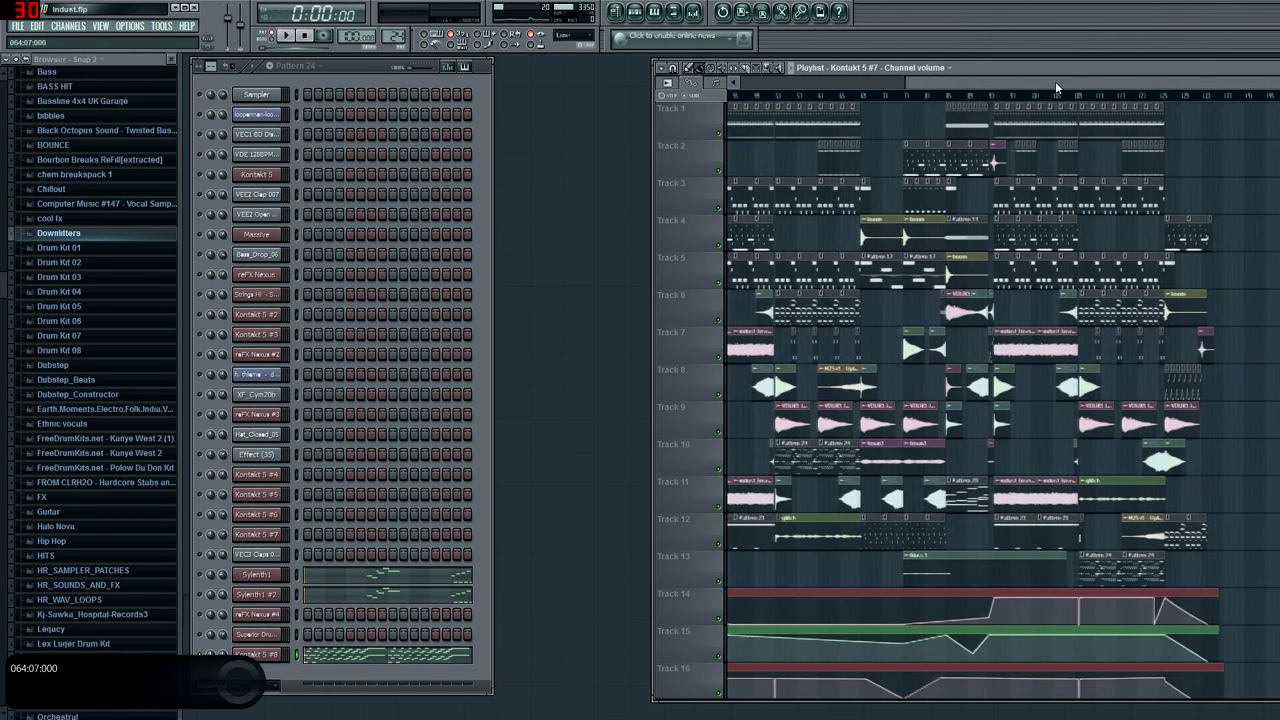
drag(905, 102, 516, 106)
click(1170, 95)
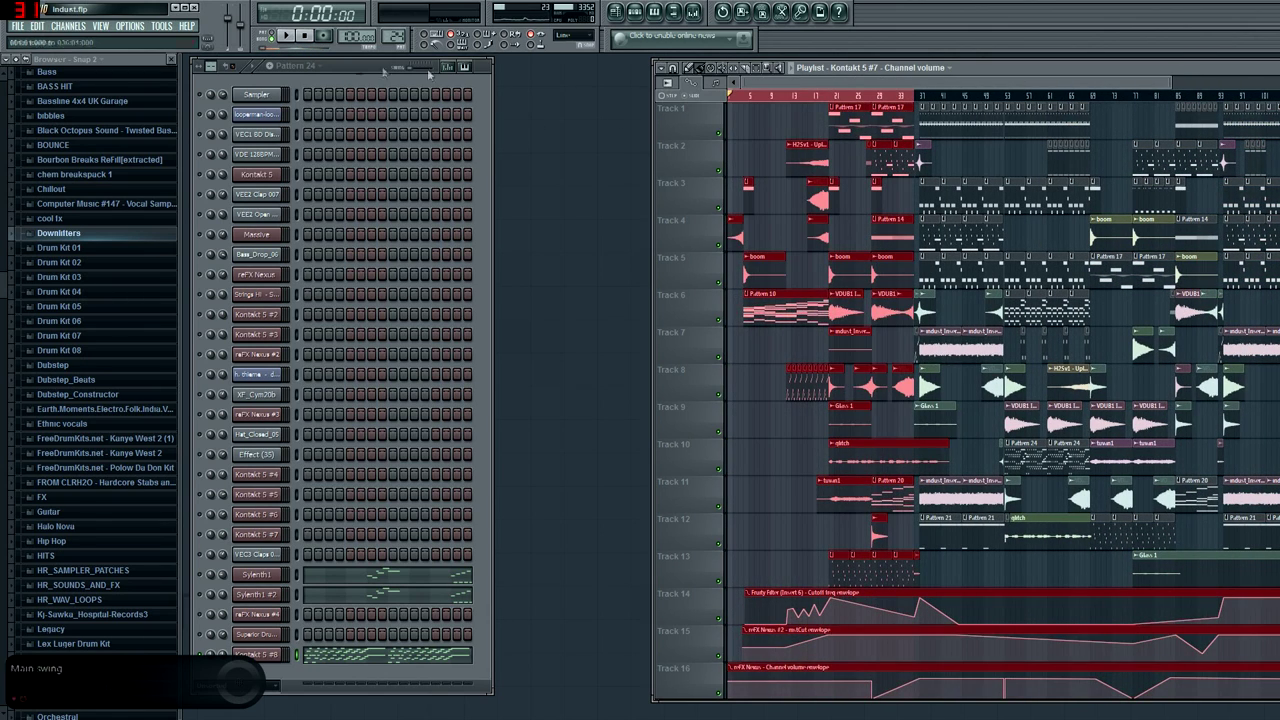
Move the song position to bar 17 and to the start of the first Pattern 17 clip, and return it to the beginning.
click(815, 97)
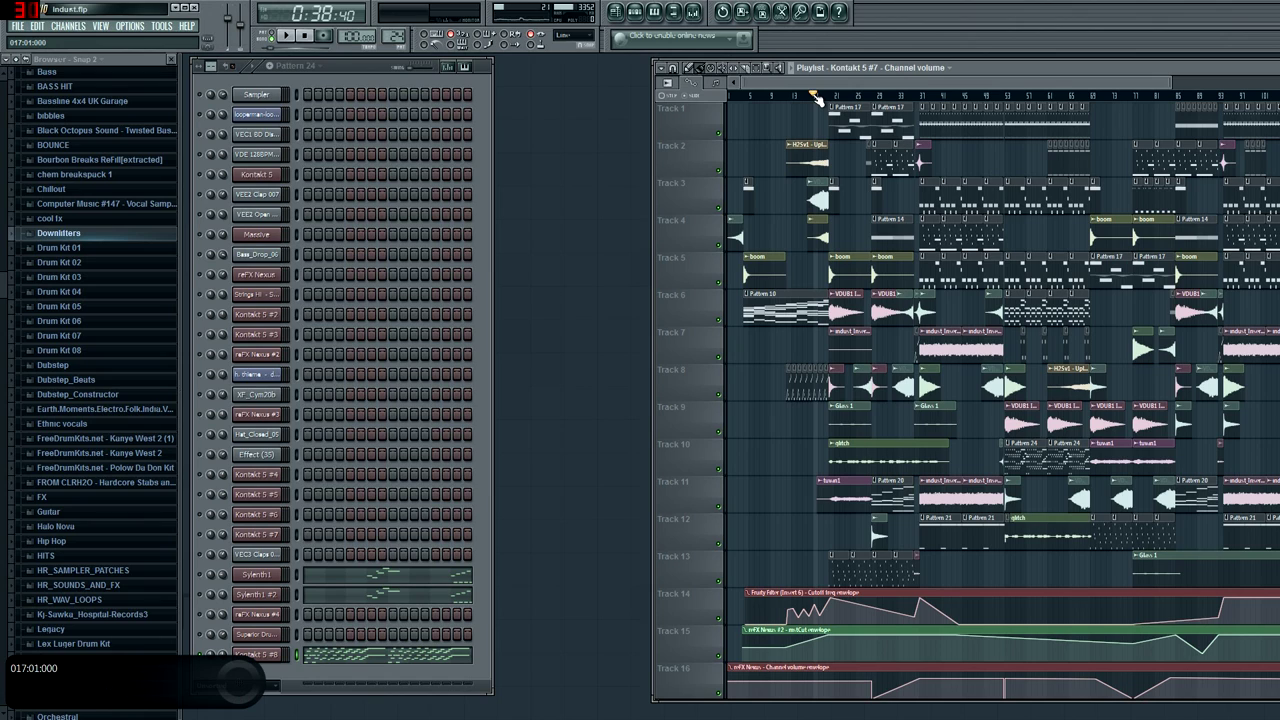
click(831, 97)
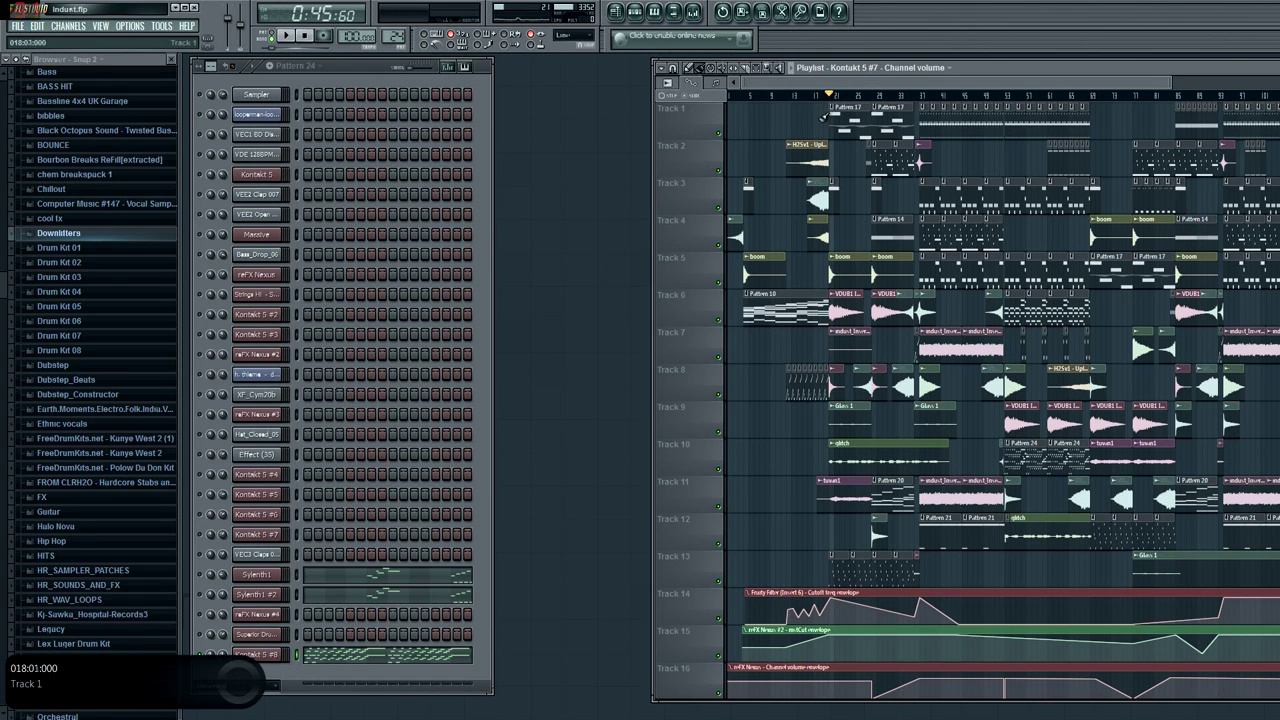
click(307, 37)
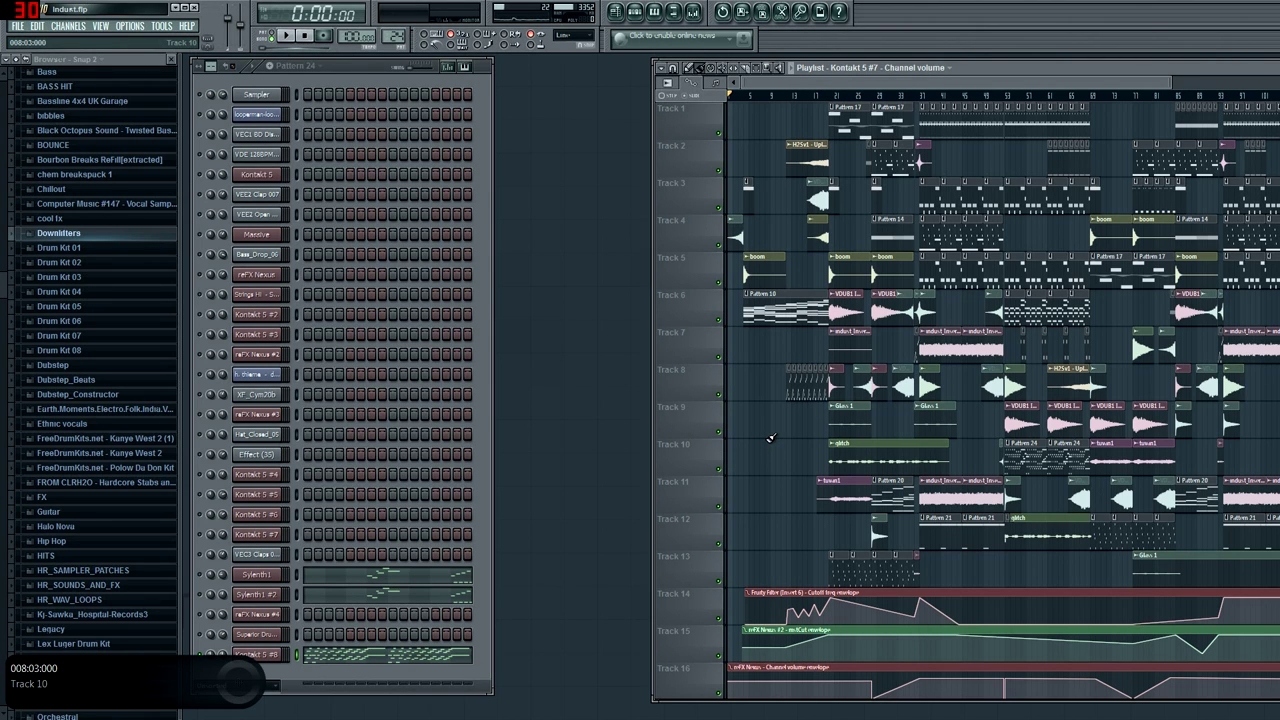
Examine the playlist clips up close around bars 12 to 36, including how the uplifters lead into the boom and impact clips.
drag(902, 83, 876, 88)
drag(964, 83, 1007, 85)
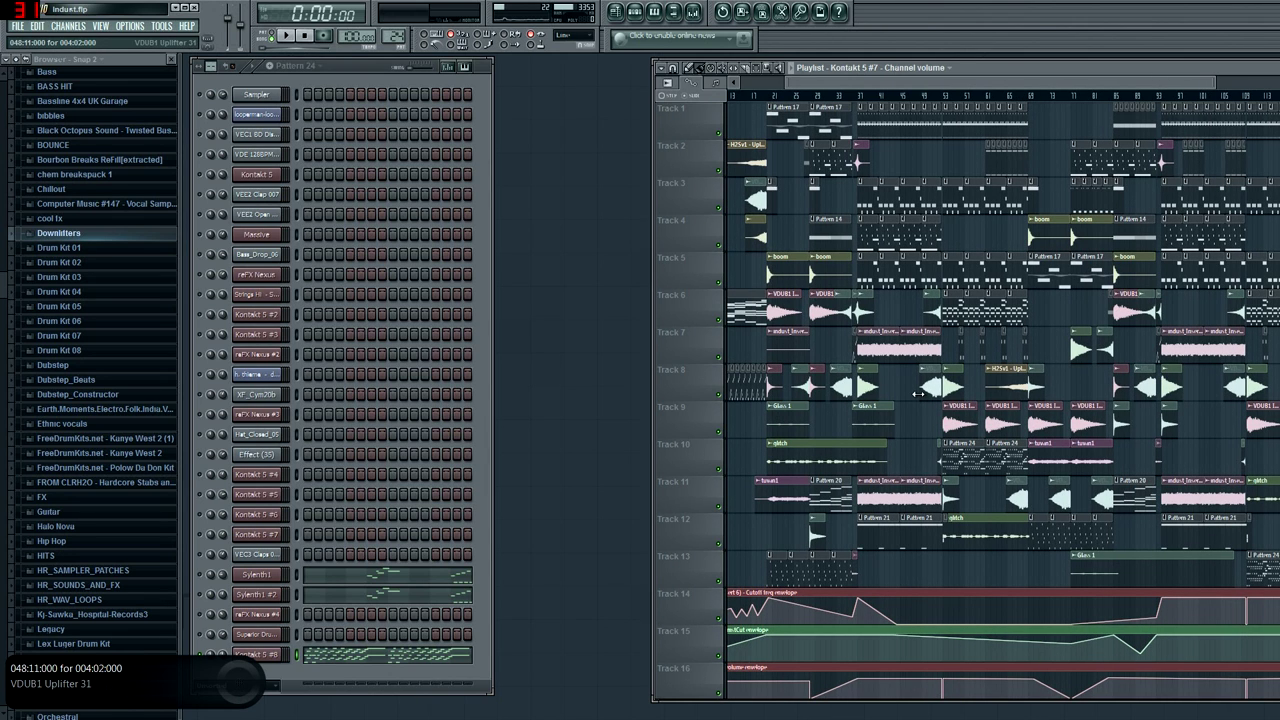
scroll(918, 394, up, 3)
scroll(918, 394, up, 3)
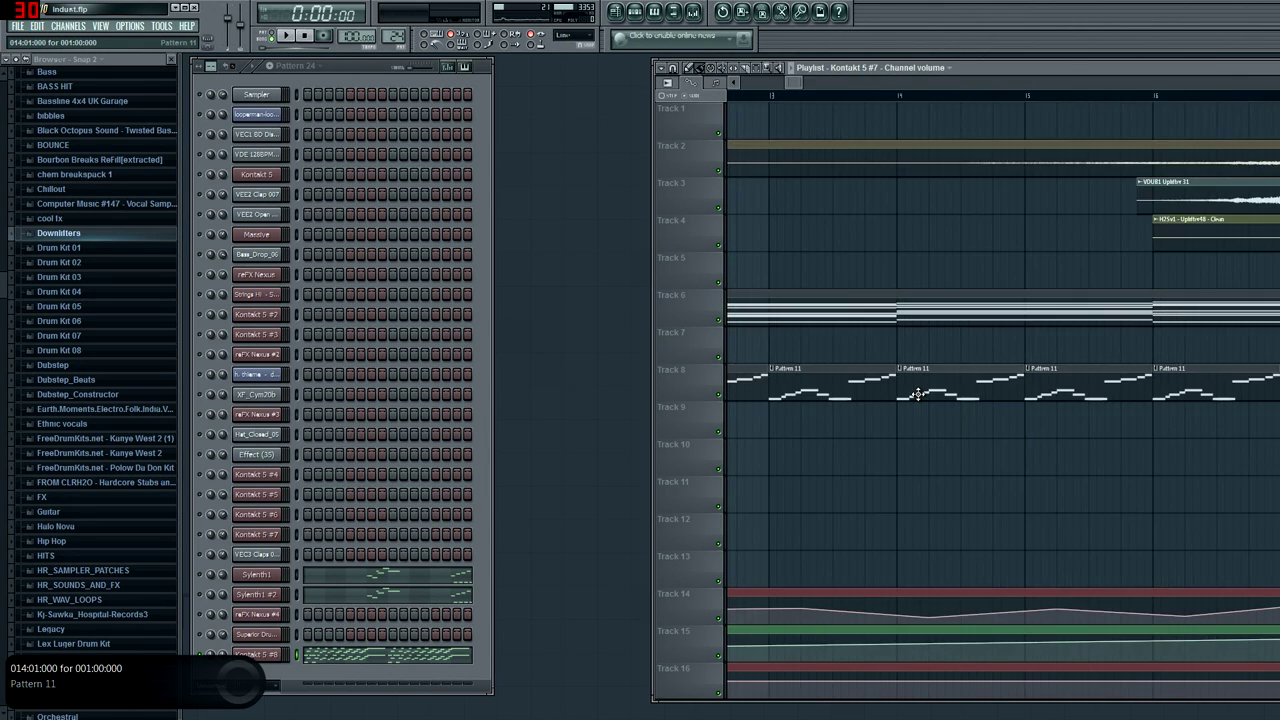
drag(791, 83, 814, 81)
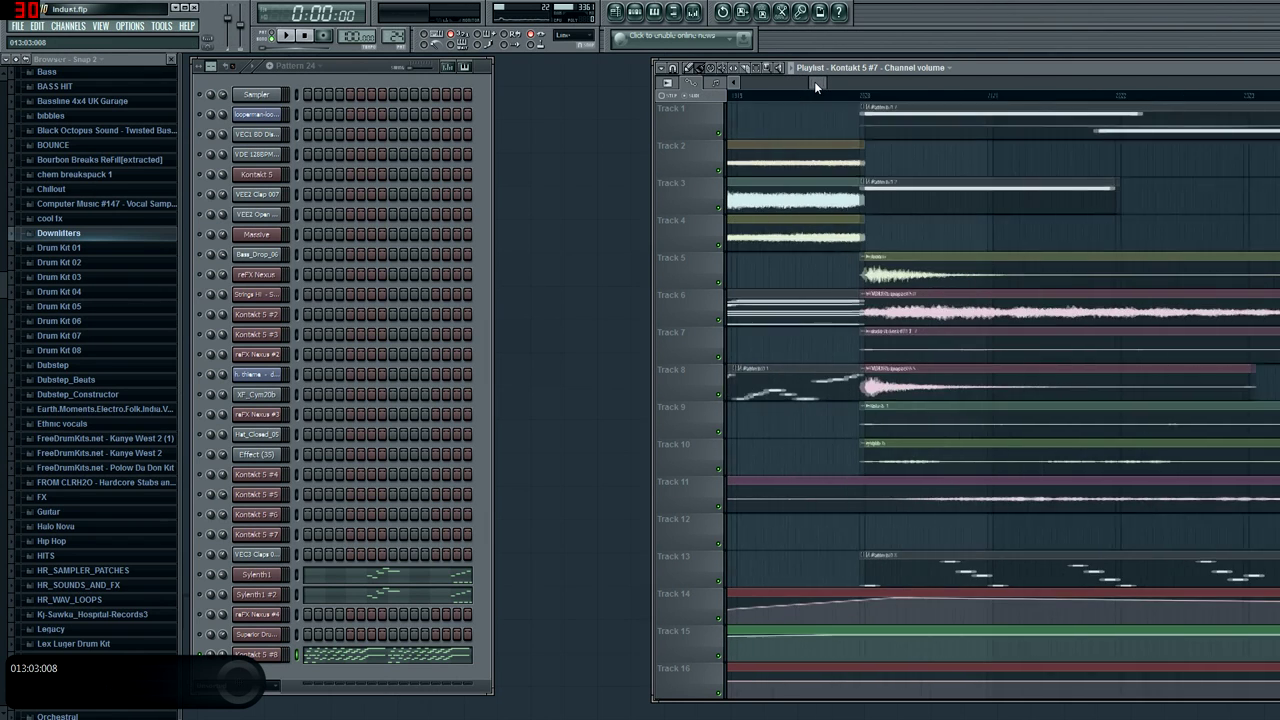
mouse_move(891, 184)
mouse_down()
mouse_move(853, 200)
mouse_move(886, 190)
mouse_up()
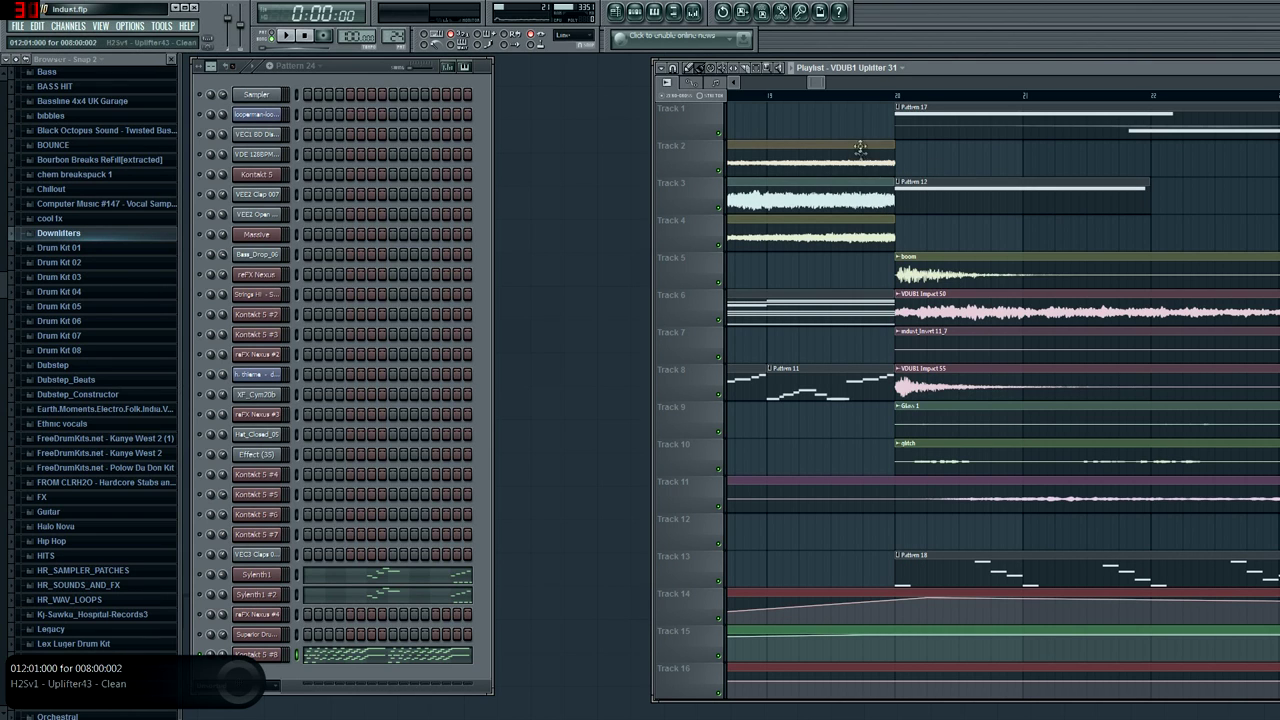
drag(817, 84, 820, 84)
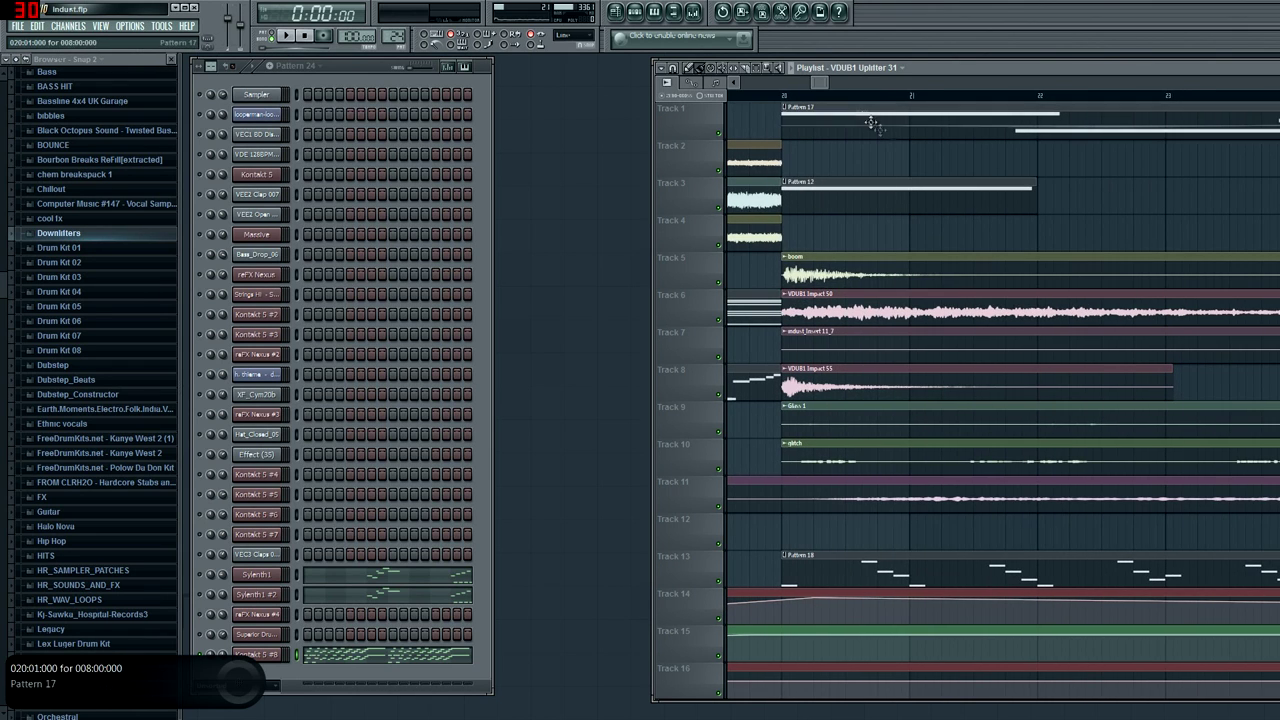
drag(823, 82, 873, 90)
scroll(880, 224, down, 1)
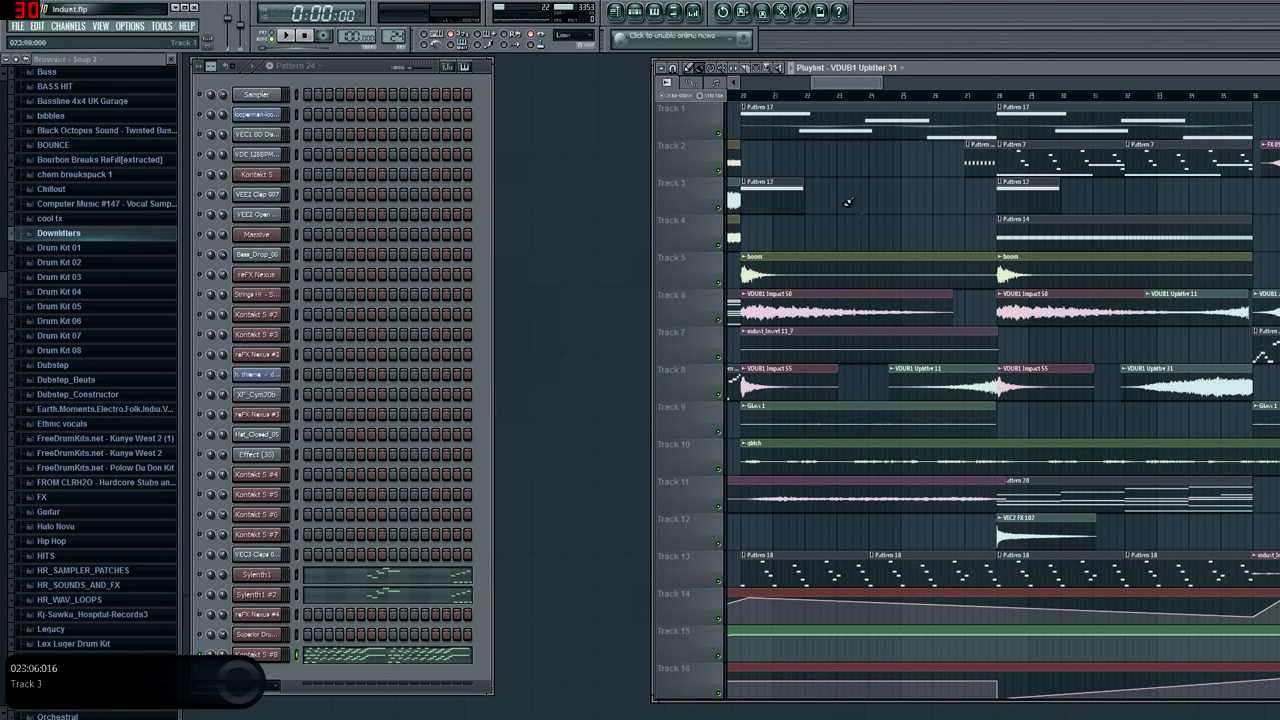